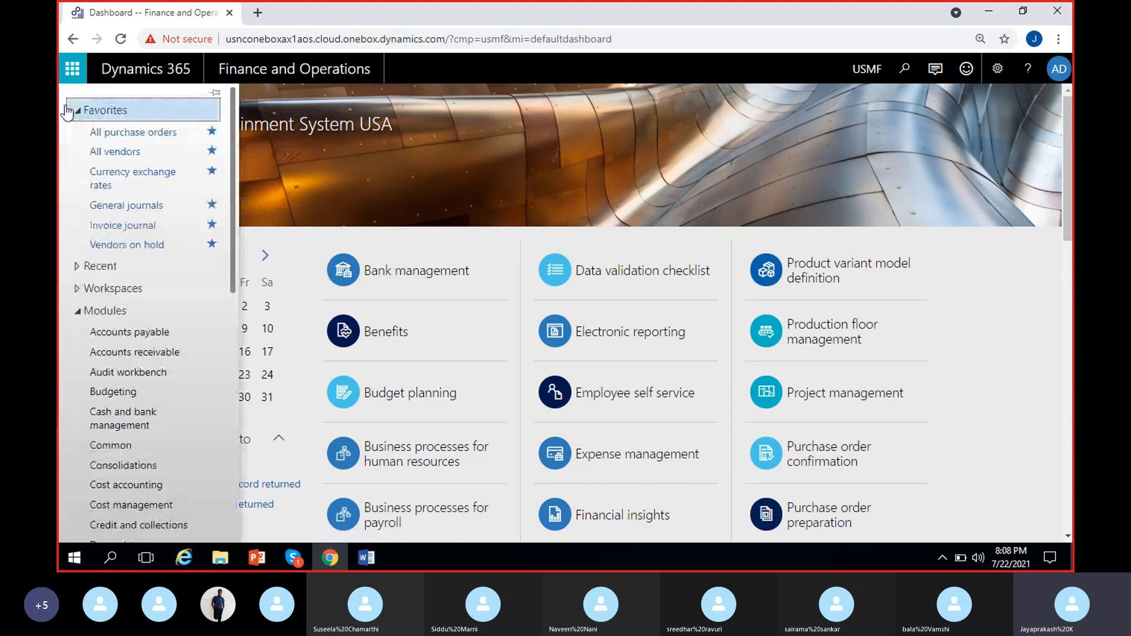
Open the Main accounts page under the chart of accounts in the General ledger module.
{"action": "scroll", "coordinate": [118, 354], "scroll_direction": "down", "scroll_amount": 5}
{"action": "left_click", "coordinate": [120, 404]}
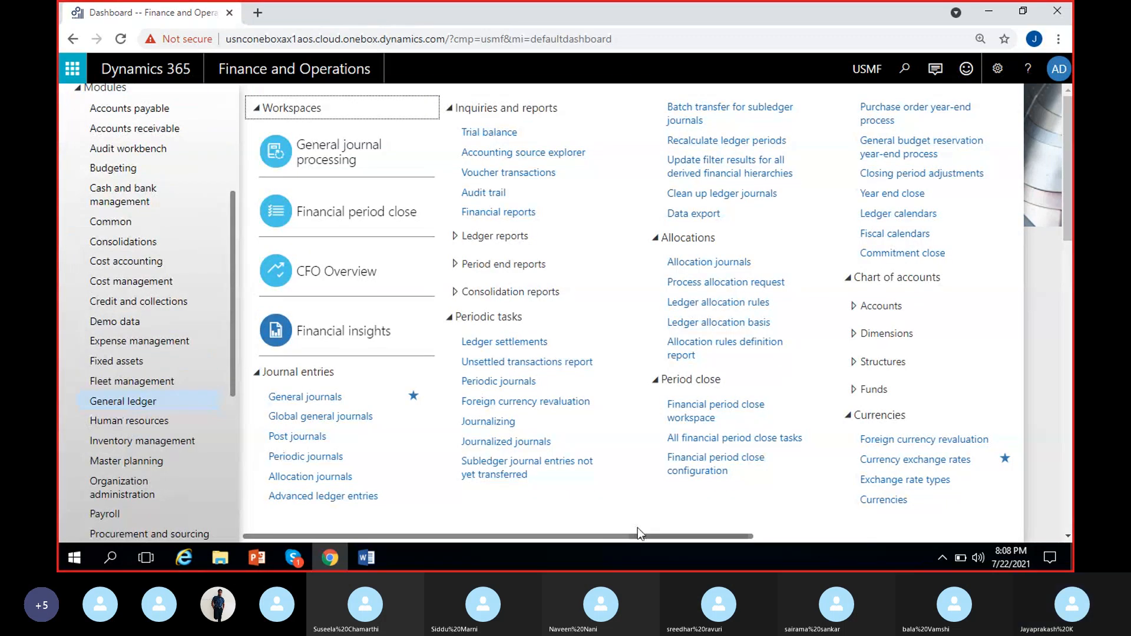
{"action": "left_click_drag", "start_coordinate": [615, 536], "coordinate": [775, 536]}
{"action": "left_click", "coordinate": [583, 308]}
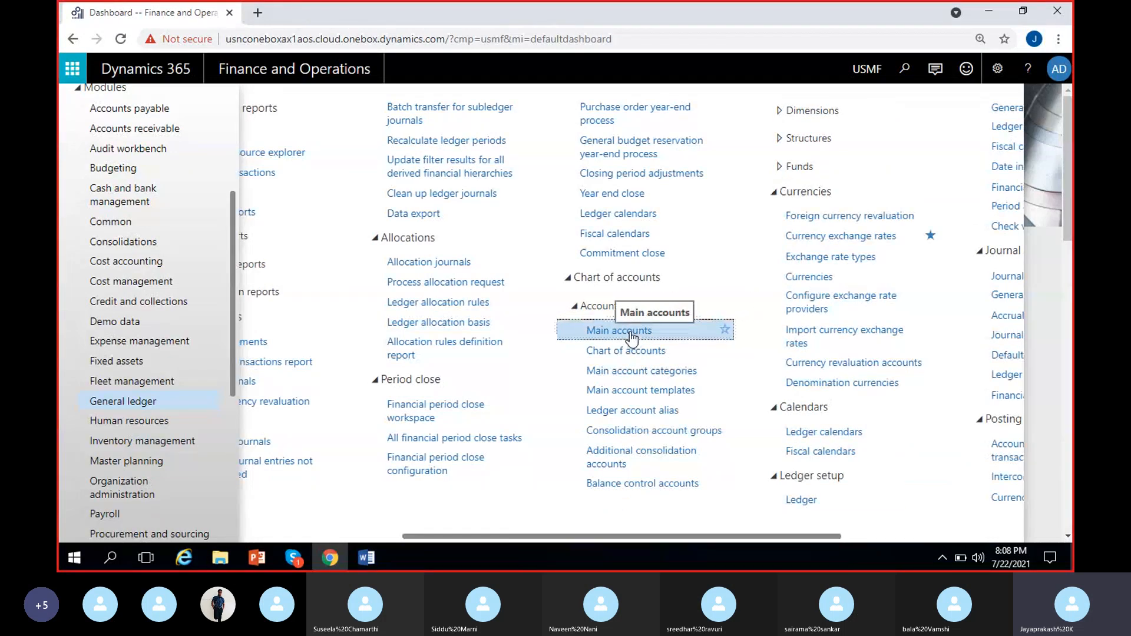
{"action": "left_click", "coordinate": [634, 333]}
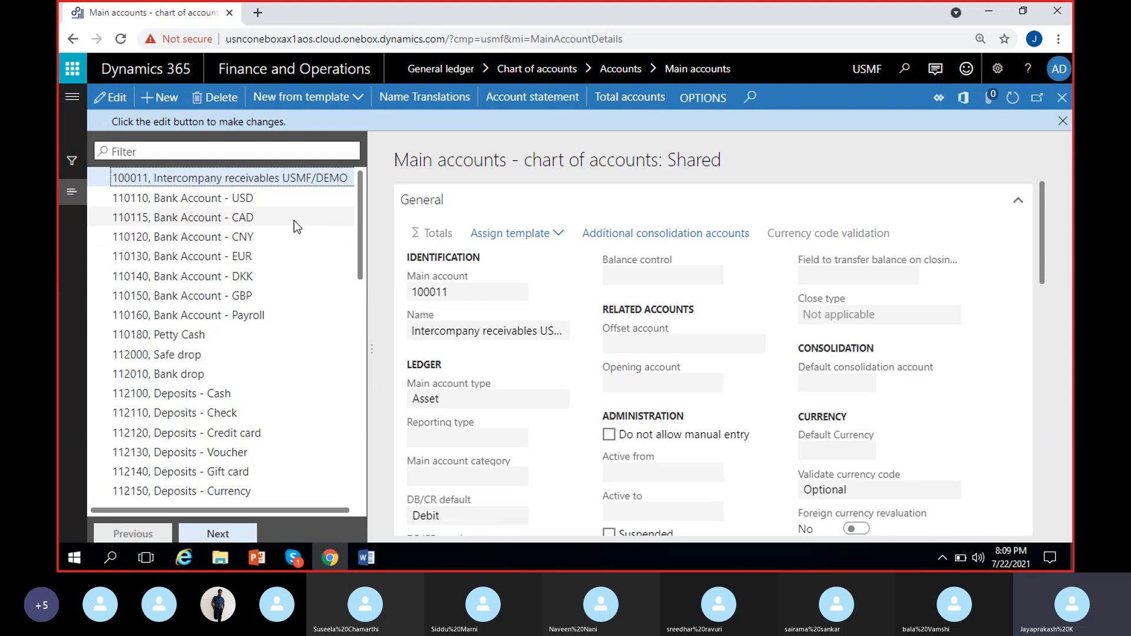
Look through the bank and cash main accounts, including Bank Account - USD, Bank Account - Payroll, Petty Cash, Safe drop and Bank drop.
{"action": "scroll", "coordinate": [277, 247], "scroll_direction": "down", "scroll_amount": 2}
{"action": "scroll", "coordinate": [277, 261], "scroll_direction": "up", "scroll_amount": 2}
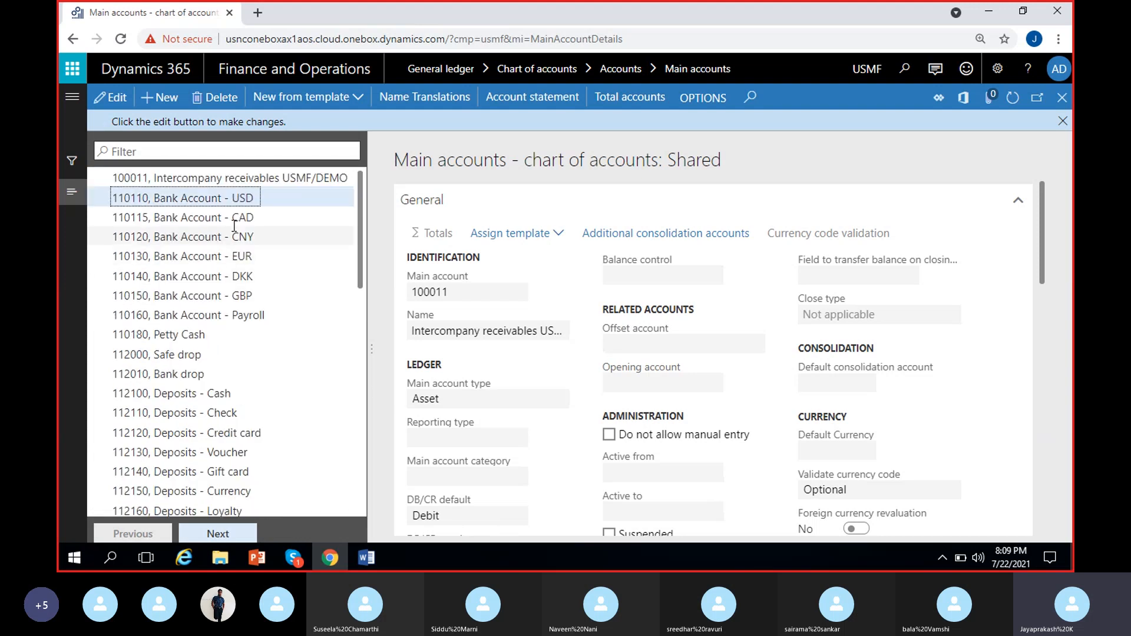
{"action": "left_click", "coordinate": [155, 199]}
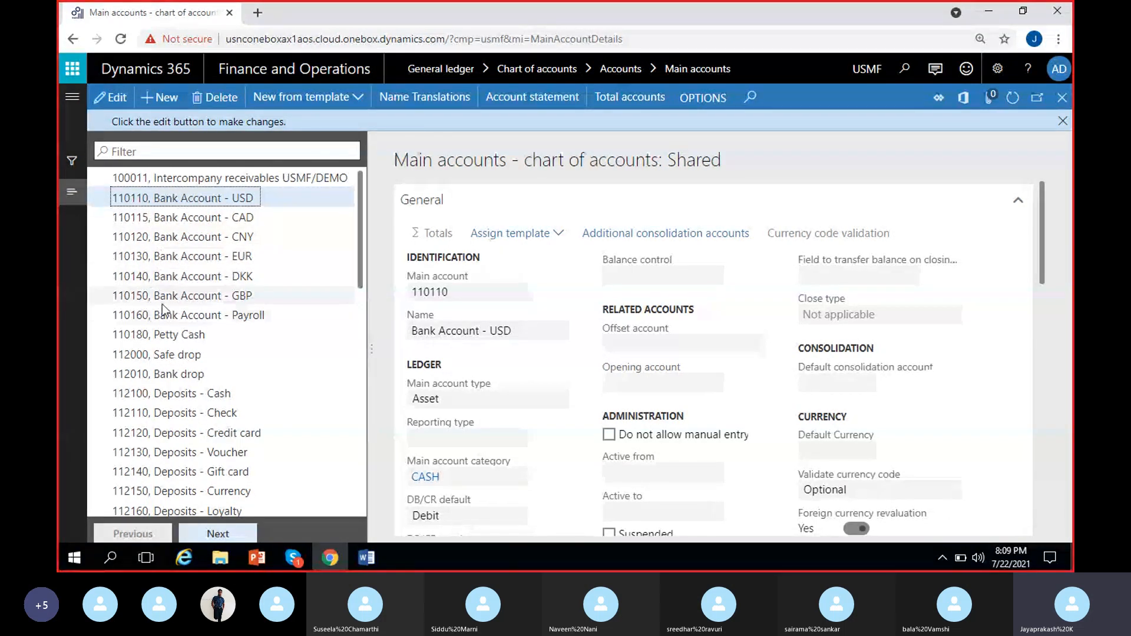
{"action": "left_click", "coordinate": [248, 316]}
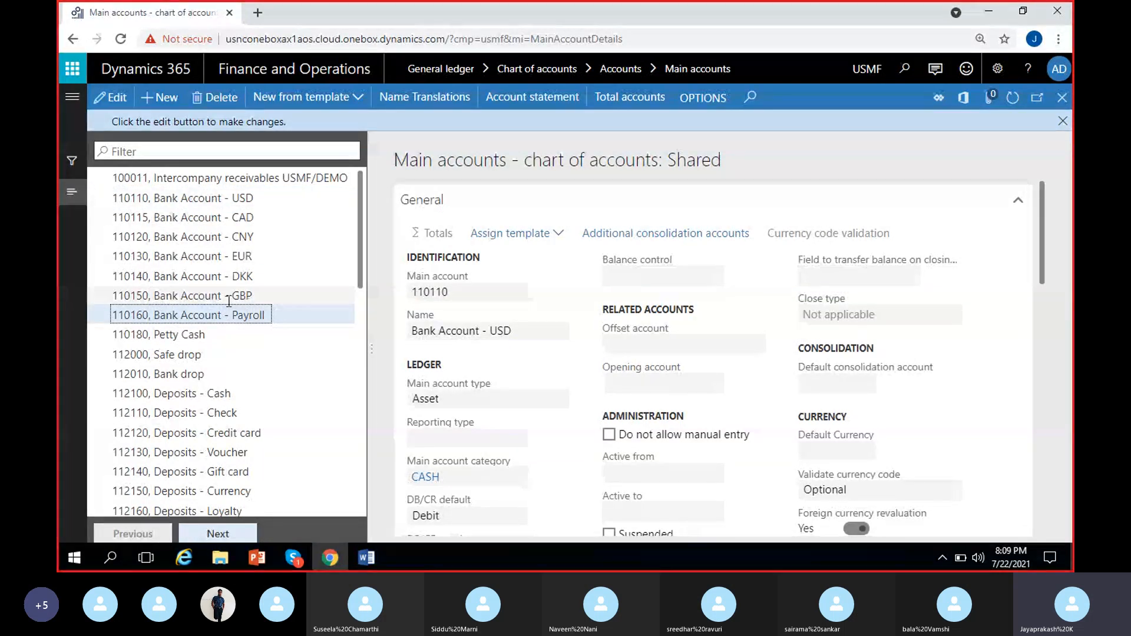
{"action": "left_click", "coordinate": [172, 335]}
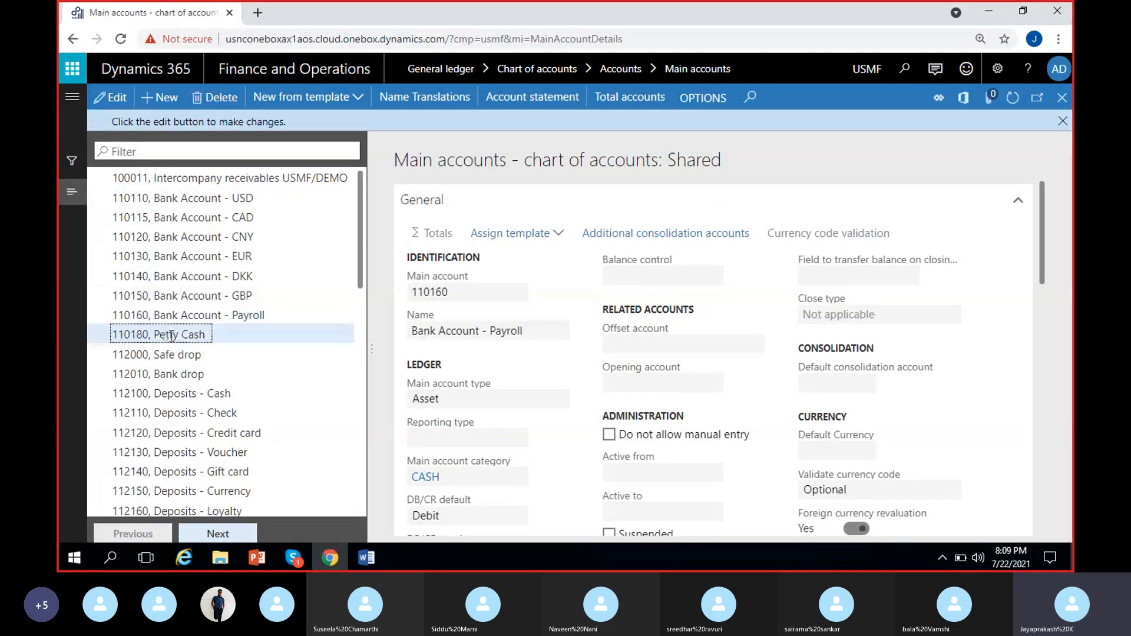
{"action": "left_click", "coordinate": [177, 354]}
{"action": "left_click", "coordinate": [192, 374]}
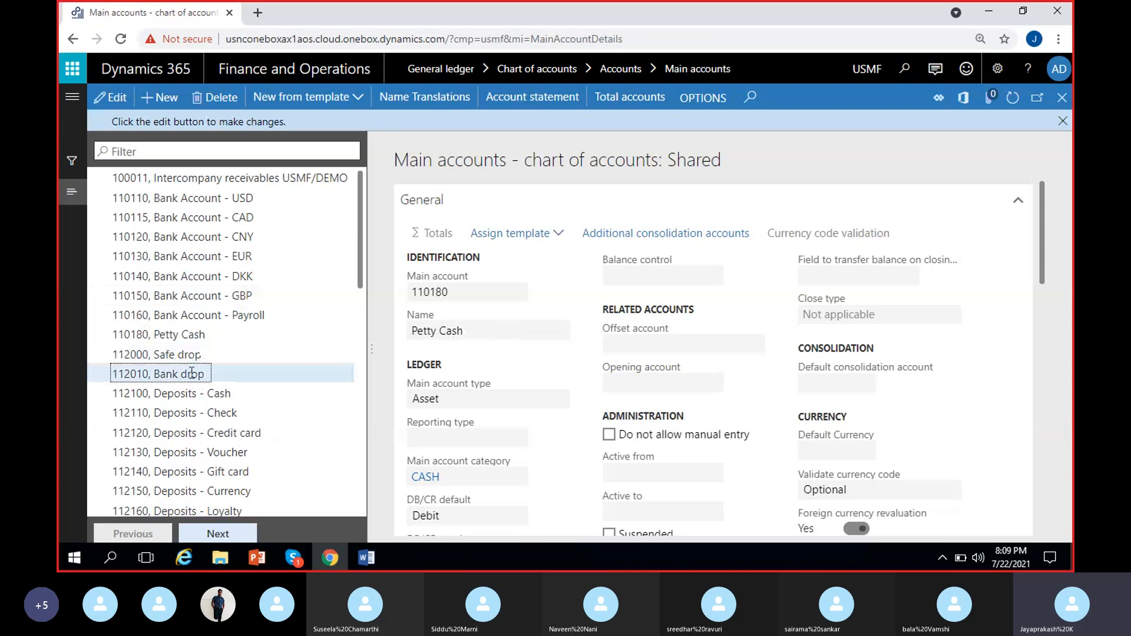
Go through the deposit accounts one by one from Deposits - Cash to Deposits - Loyalty, ending at TOTAL CASH & CASH EQUIVALENTS.
{"action": "scroll", "coordinate": [191, 373], "scroll_direction": "down", "scroll_amount": 1}
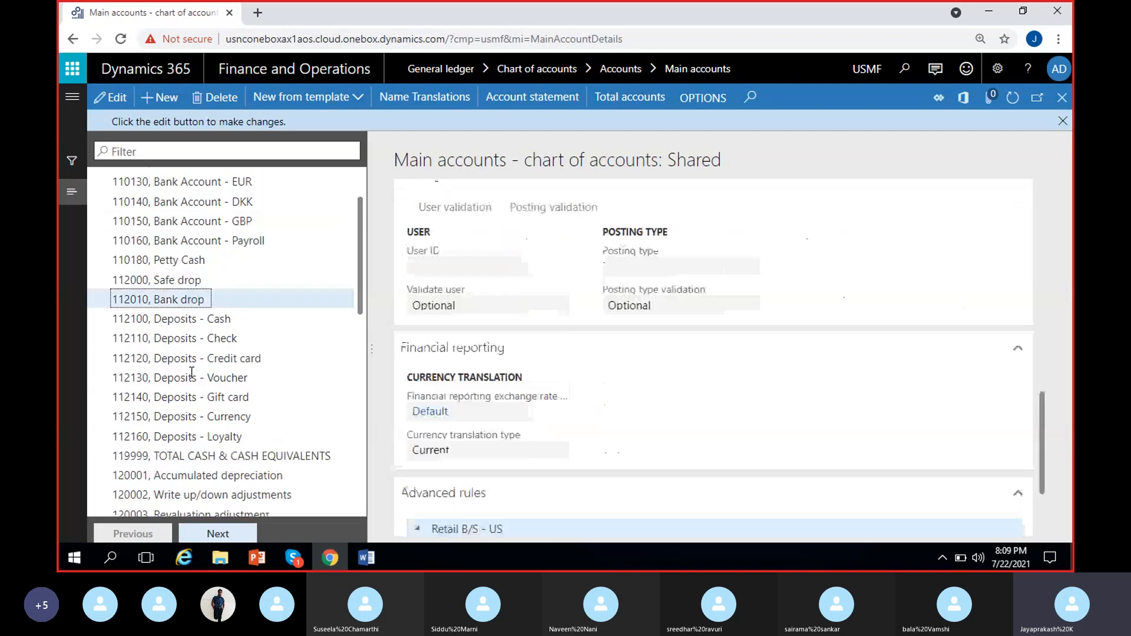
{"action": "left_click", "coordinate": [229, 322]}
{"action": "left_click", "coordinate": [233, 336]}
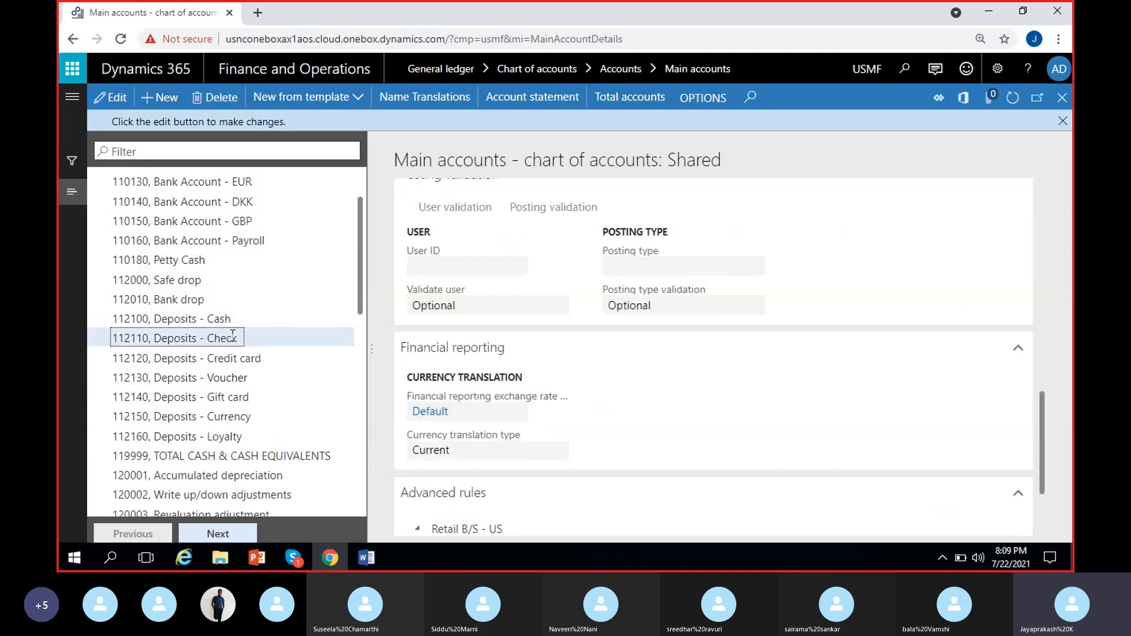
{"action": "left_click", "coordinate": [226, 358]}
{"action": "left_click", "coordinate": [225, 378]}
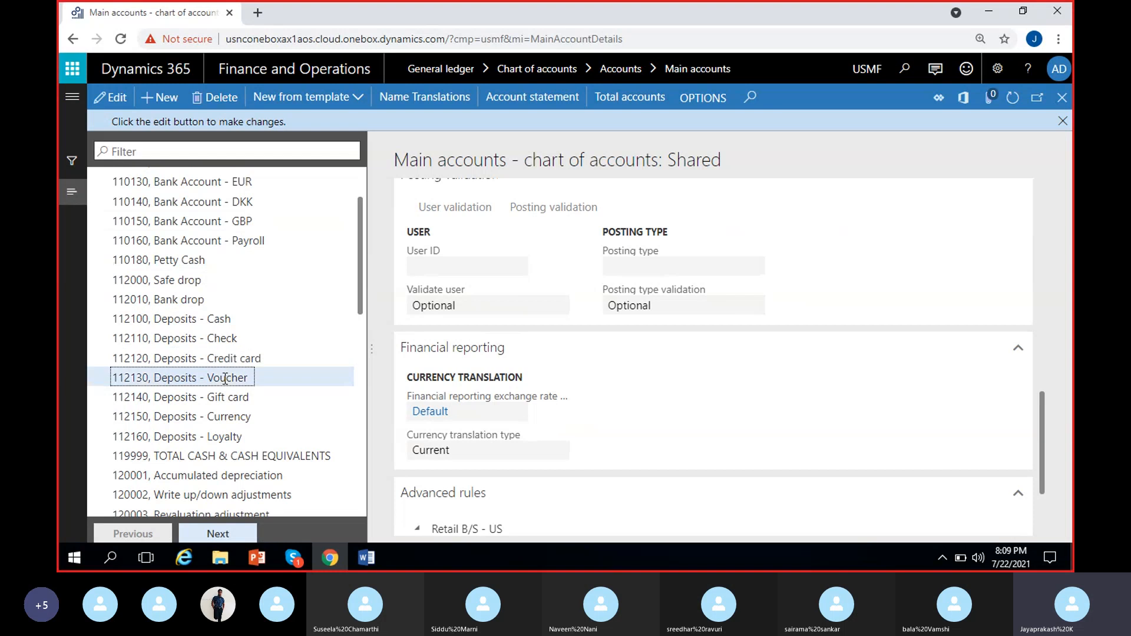
{"action": "left_click", "coordinate": [226, 399]}
{"action": "left_click", "coordinate": [227, 418]}
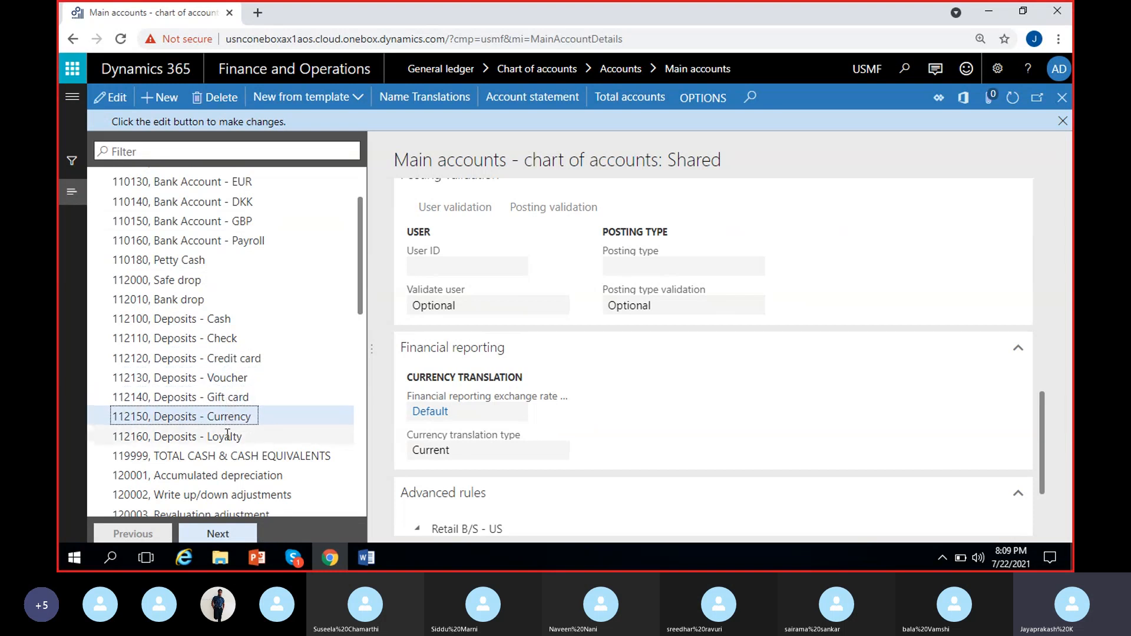
{"action": "left_click", "coordinate": [227, 435]}
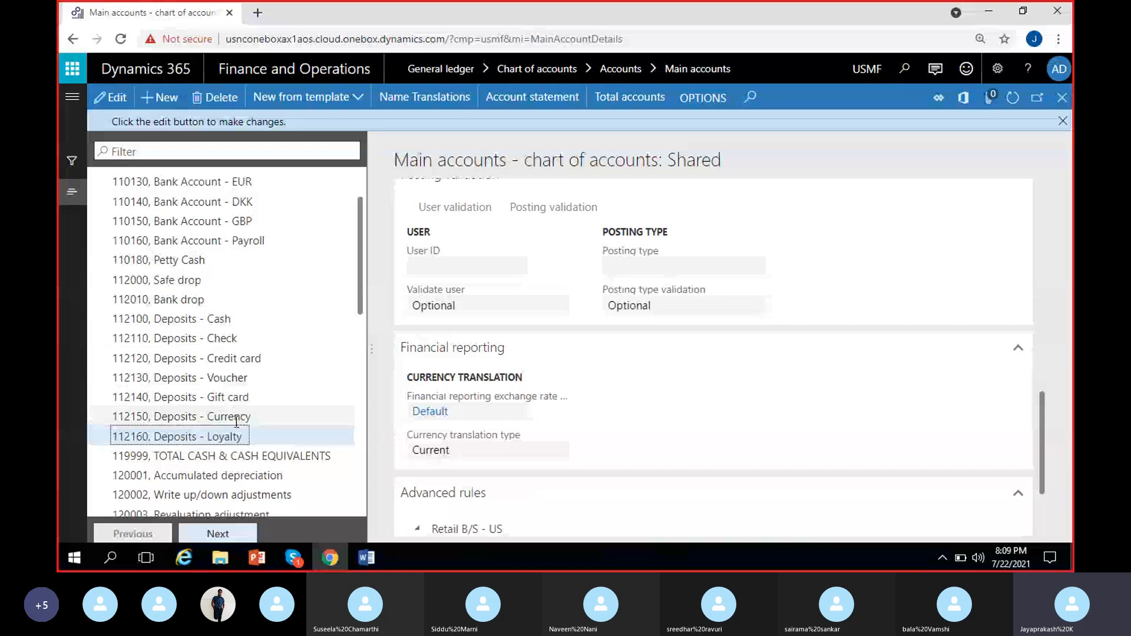
{"action": "left_click", "coordinate": [199, 457]}
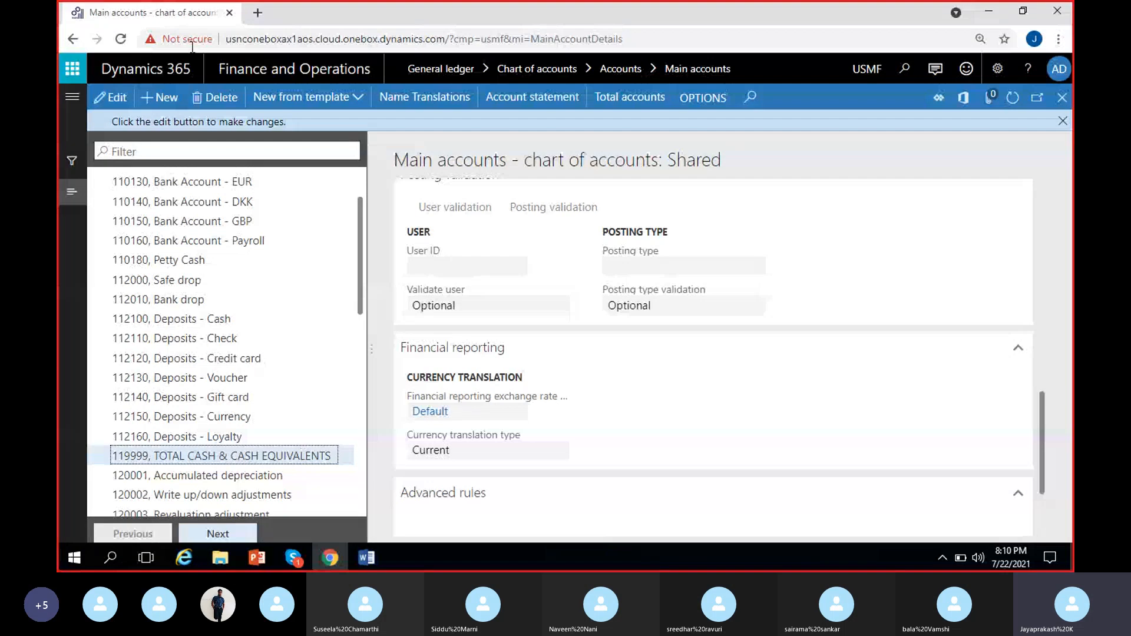
View the Accumulated depreciation, Write up/down adjustments and Bonds accounts, and look over the securities and receivable accounts below them.
{"action": "scroll", "coordinate": [261, 306], "scroll_direction": "down", "scroll_amount": 1}
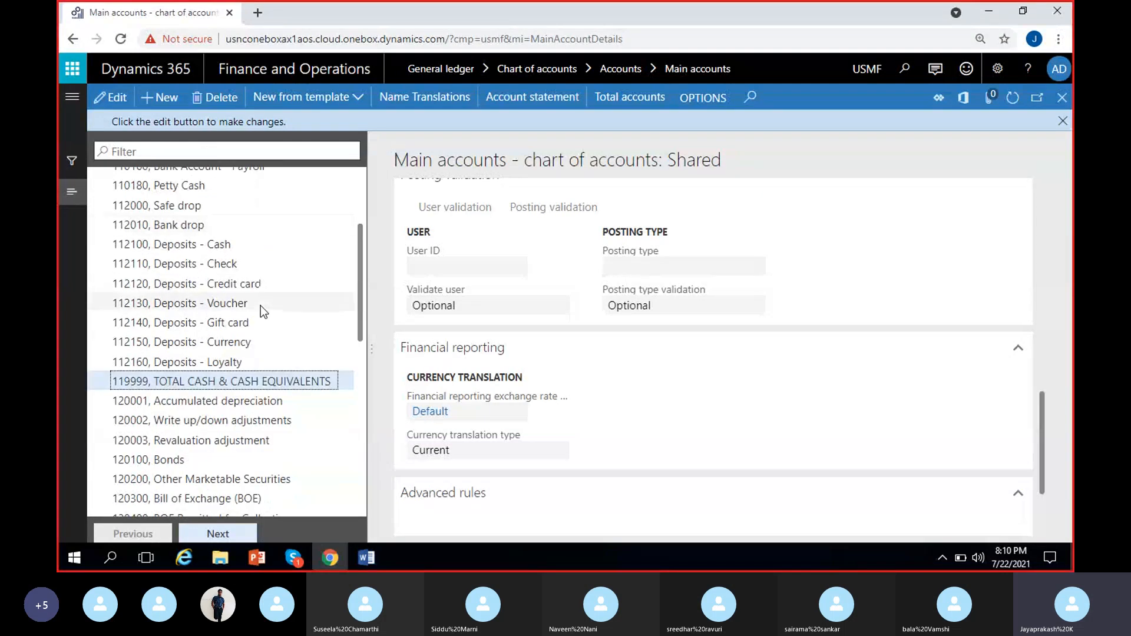
{"action": "scroll", "coordinate": [260, 305], "scroll_direction": "down", "scroll_amount": 2}
{"action": "left_click", "coordinate": [226, 251]}
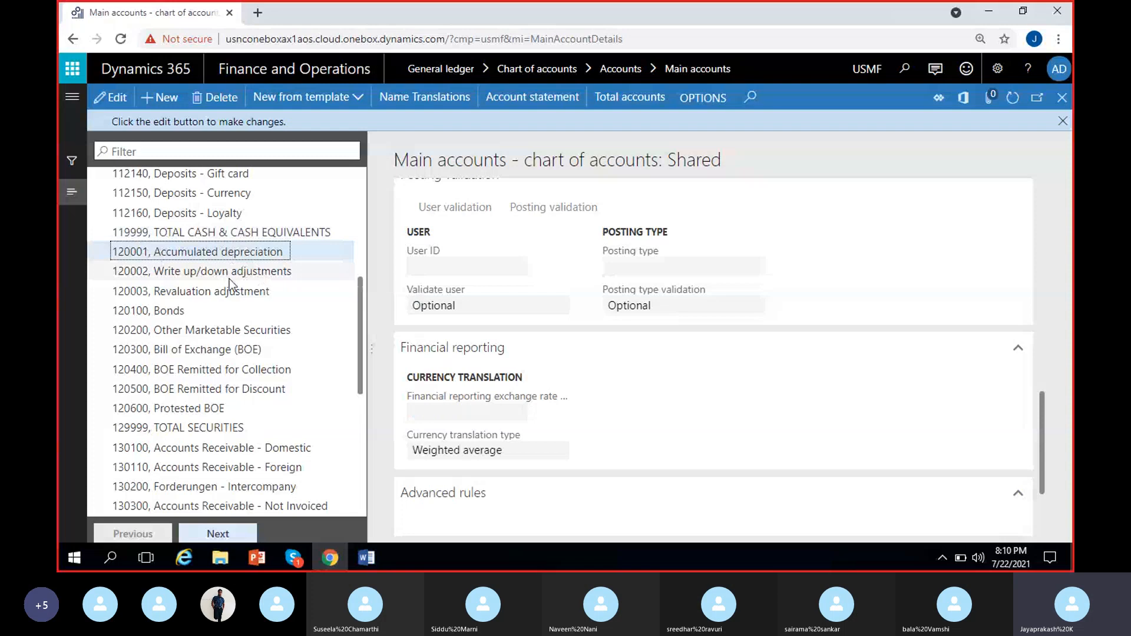
{"action": "left_click", "coordinate": [221, 273]}
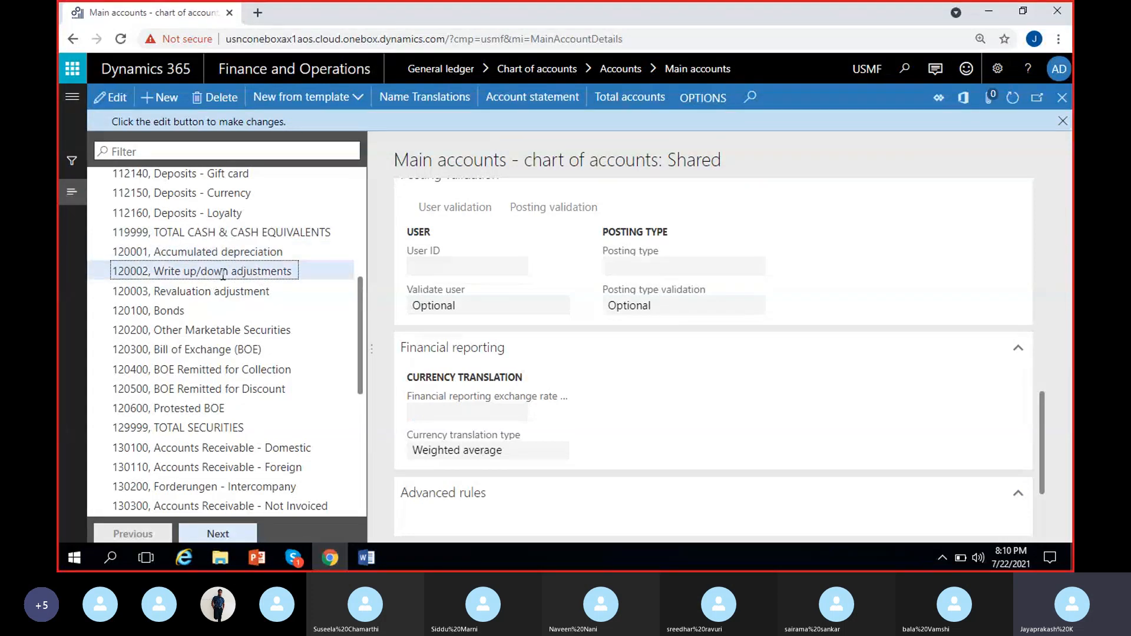
{"action": "left_click", "coordinate": [207, 311]}
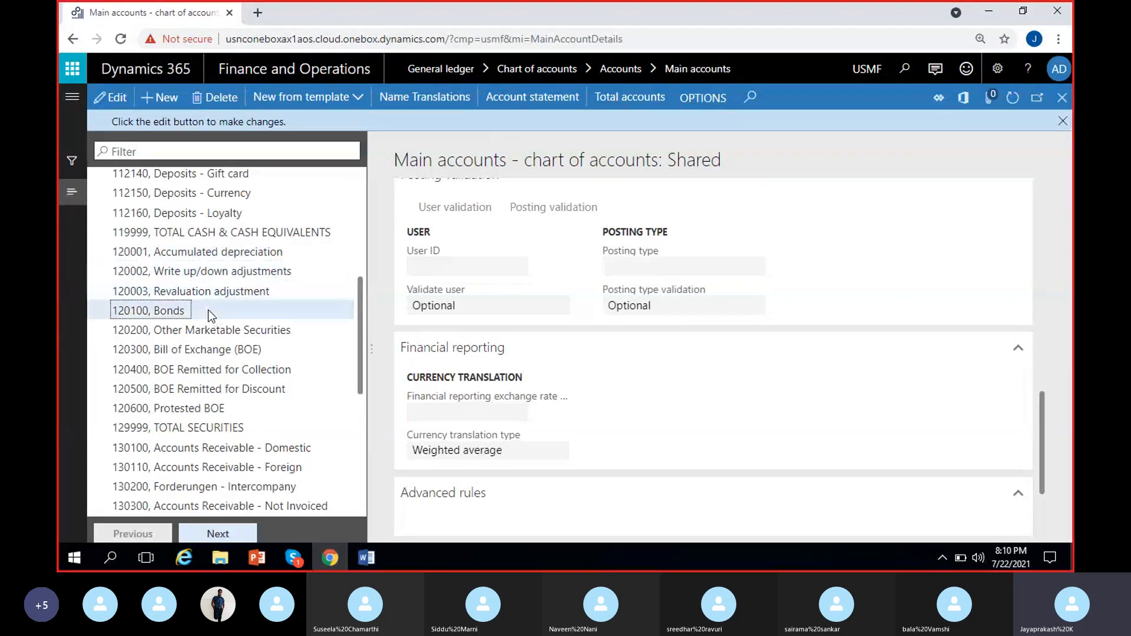
{"action": "scroll", "coordinate": [194, 330], "scroll_direction": "down", "scroll_amount": 1}
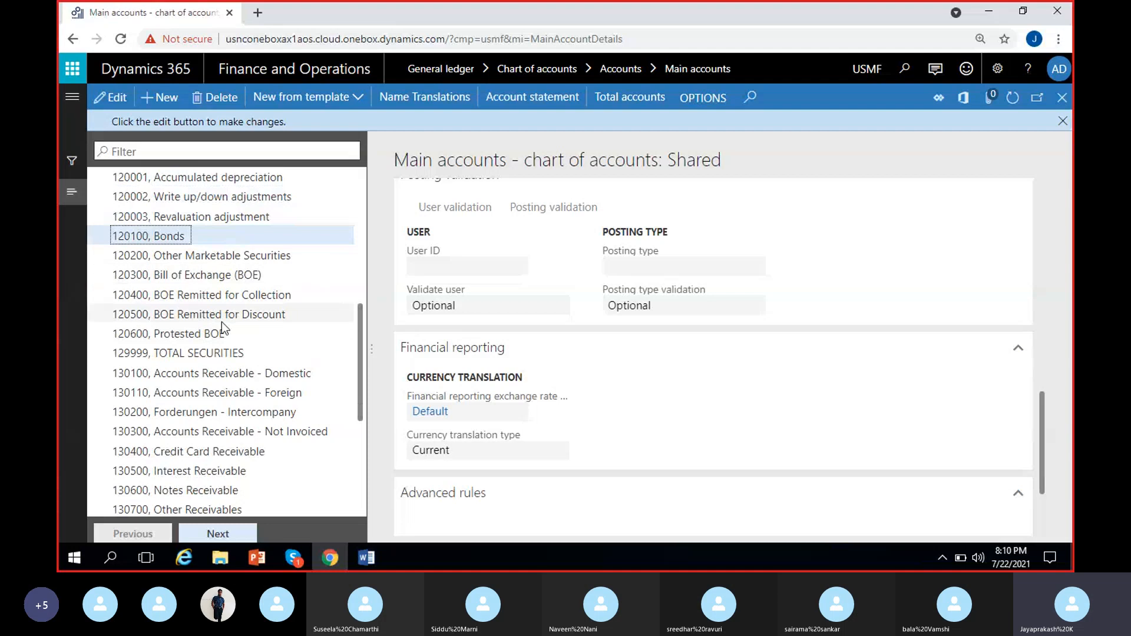
{"action": "scroll", "coordinate": [194, 353], "scroll_direction": "down", "scroll_amount": 3}
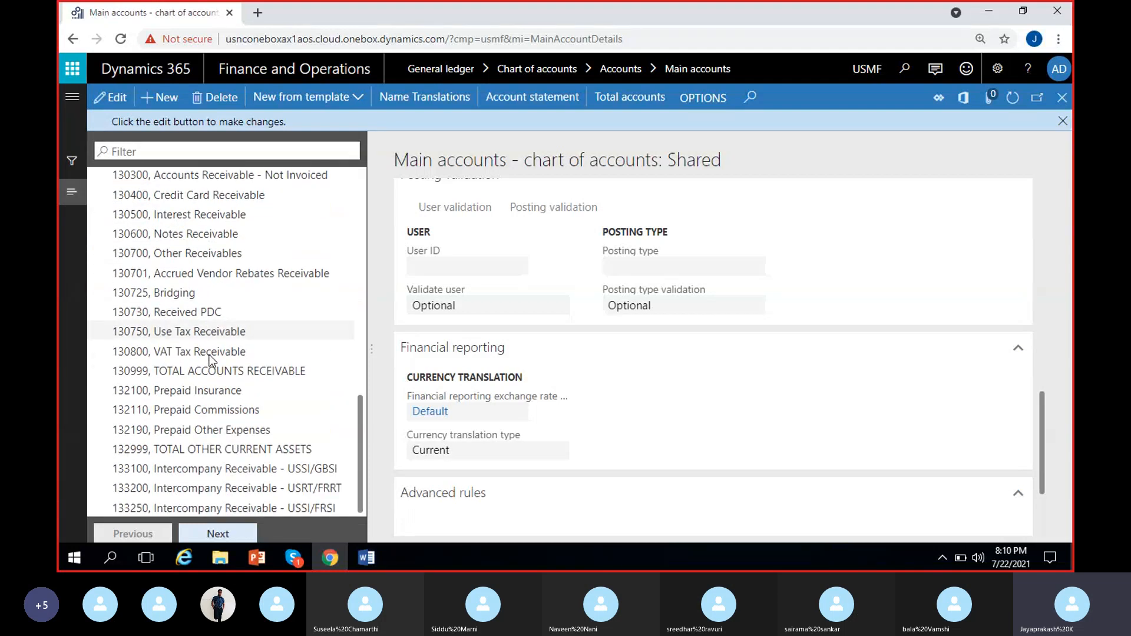
Page ahead to the payable accounts and view Accounts payable - Domestic, PDC payments and Intercompany Payables USMF/DEMO.
{"action": "left_click", "coordinate": [218, 534]}
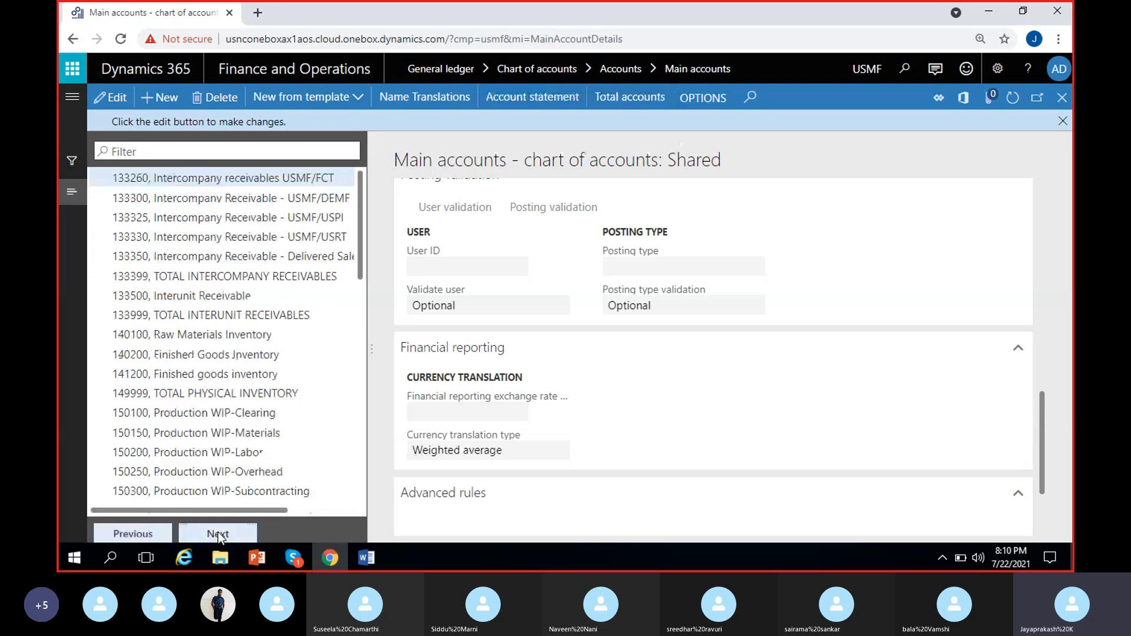
{"action": "left_click", "coordinate": [218, 534]}
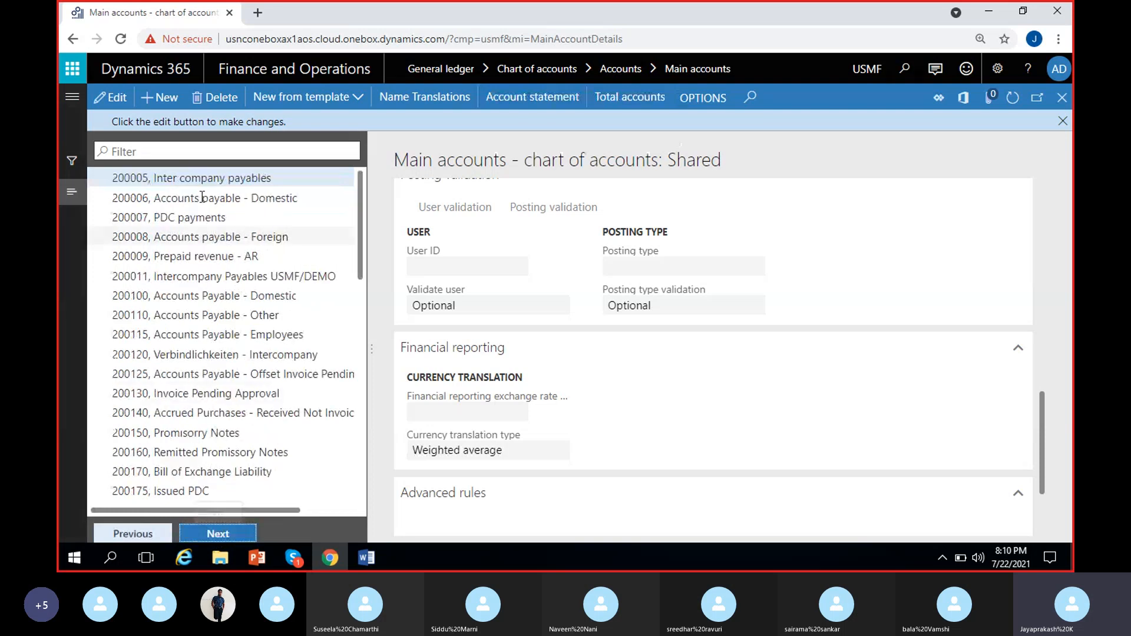
{"action": "left_click", "coordinate": [234, 198]}
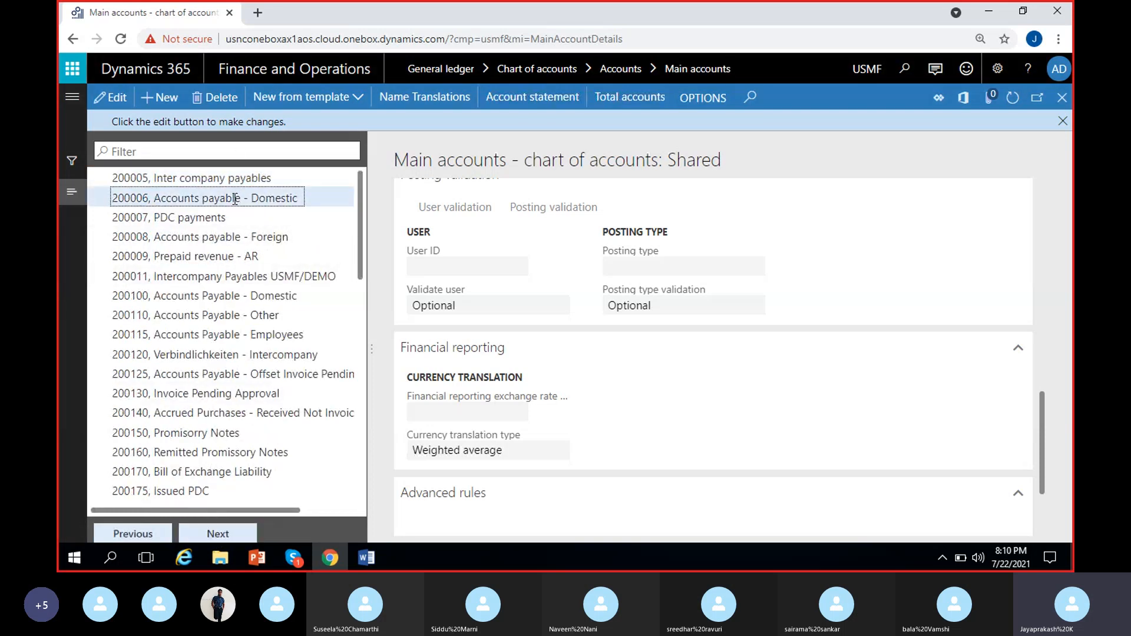
{"action": "left_click", "coordinate": [217, 221]}
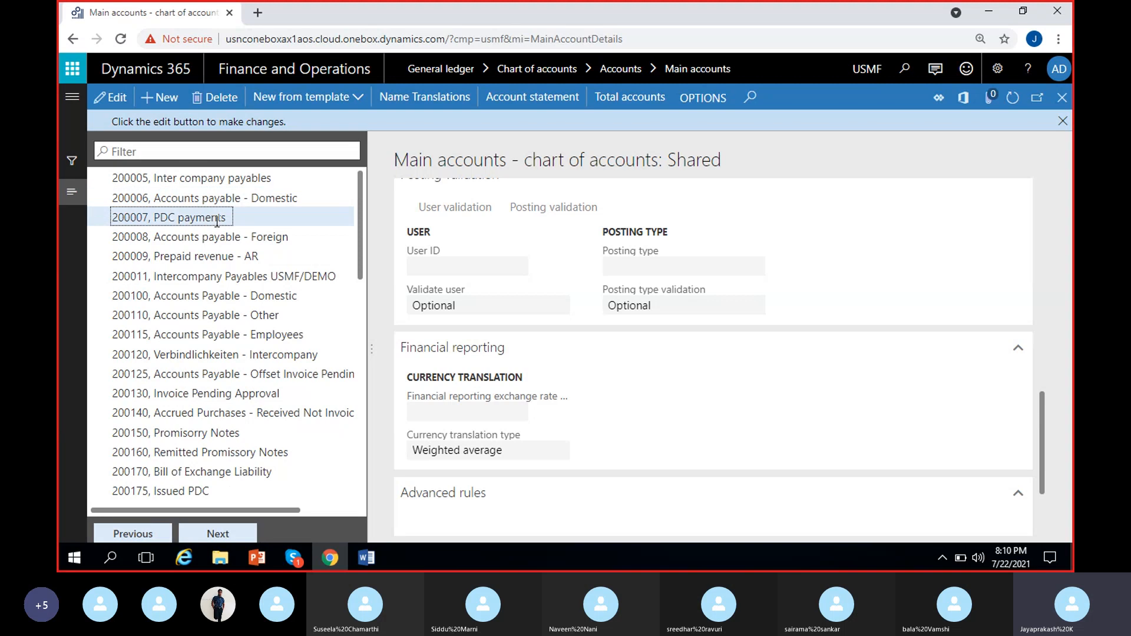
{"action": "left_click", "coordinate": [205, 277]}
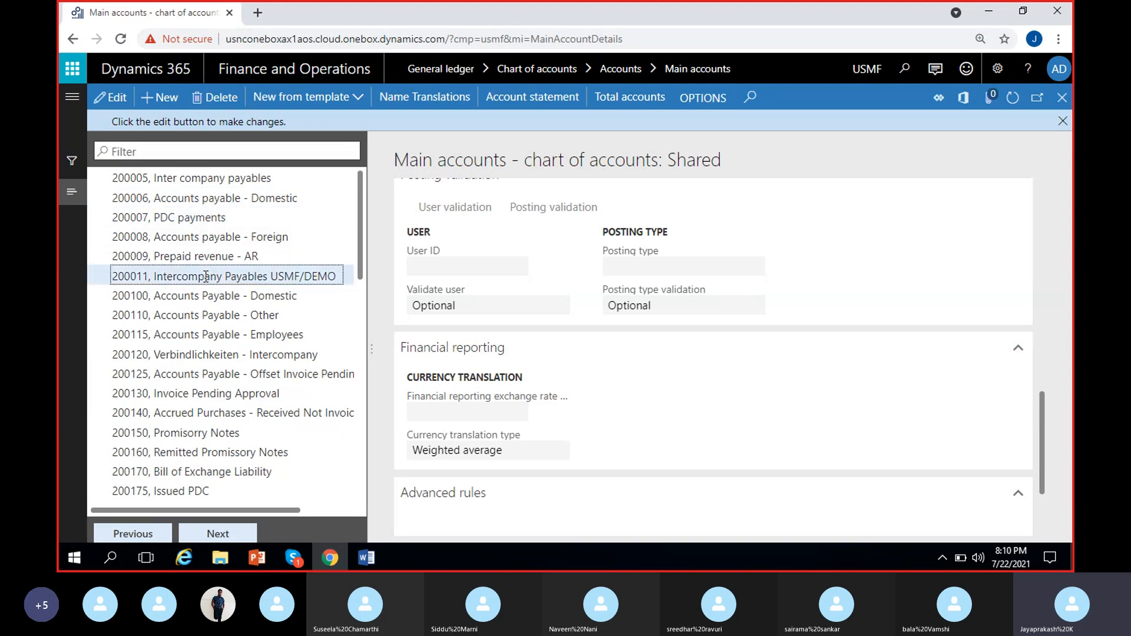
Look further through the accounts payable range and view the Promisorry Notes account.
{"action": "scroll", "coordinate": [230, 330], "scroll_direction": "down", "scroll_amount": 1}
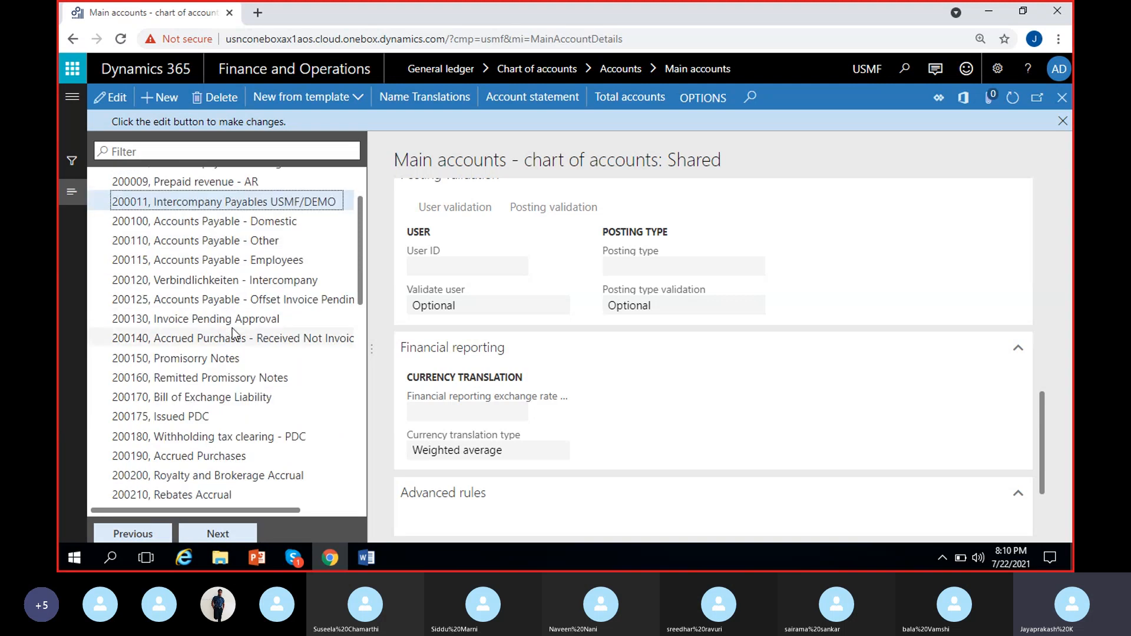
{"action": "scroll", "coordinate": [230, 336], "scroll_direction": "down", "scroll_amount": 1}
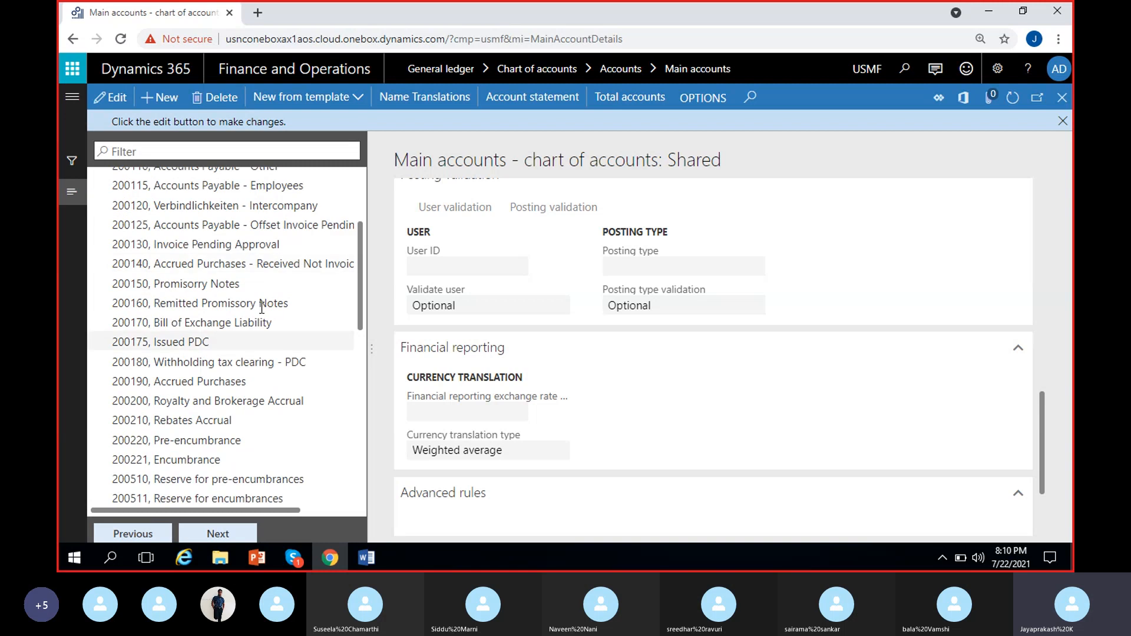
{"action": "scroll", "coordinate": [153, 306], "scroll_direction": "down", "scroll_amount": 1}
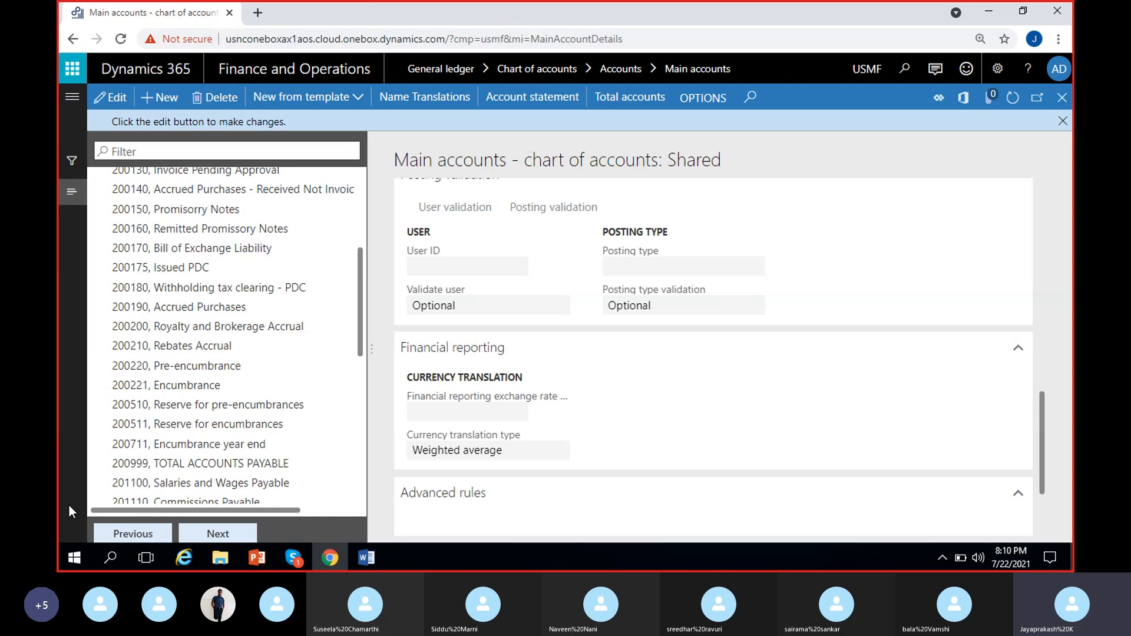
{"action": "left_click", "coordinate": [139, 210]}
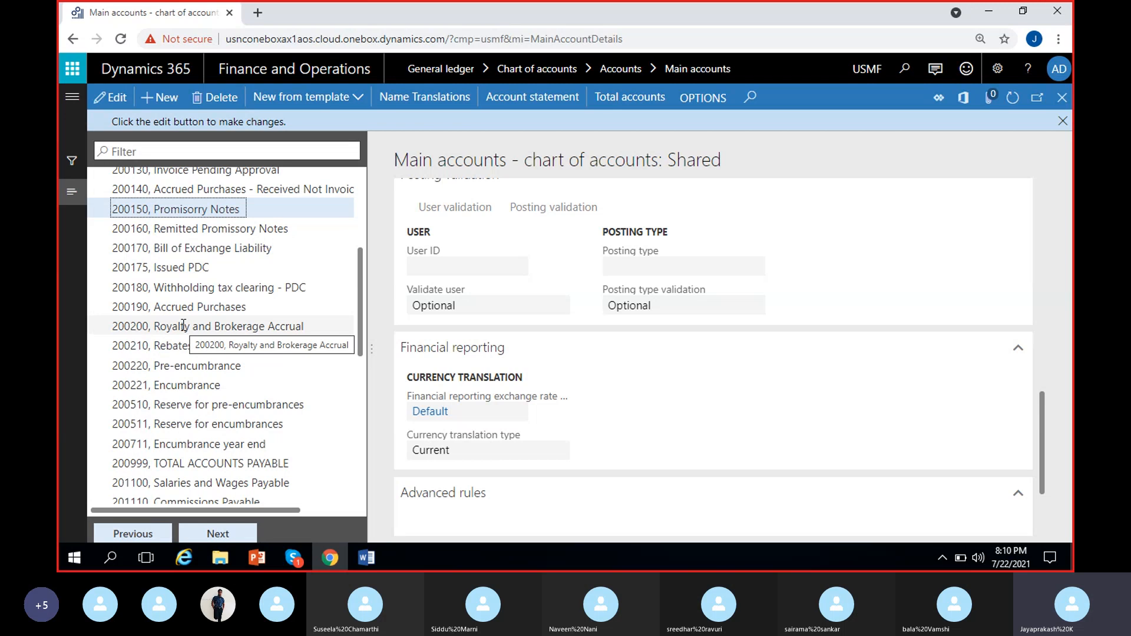
Look past the payroll liabilities to the state tax accounts and view California State Tax Payable and Colorado State Tax Payable.
{"action": "scroll", "coordinate": [188, 336], "scroll_direction": "down", "scroll_amount": 5}
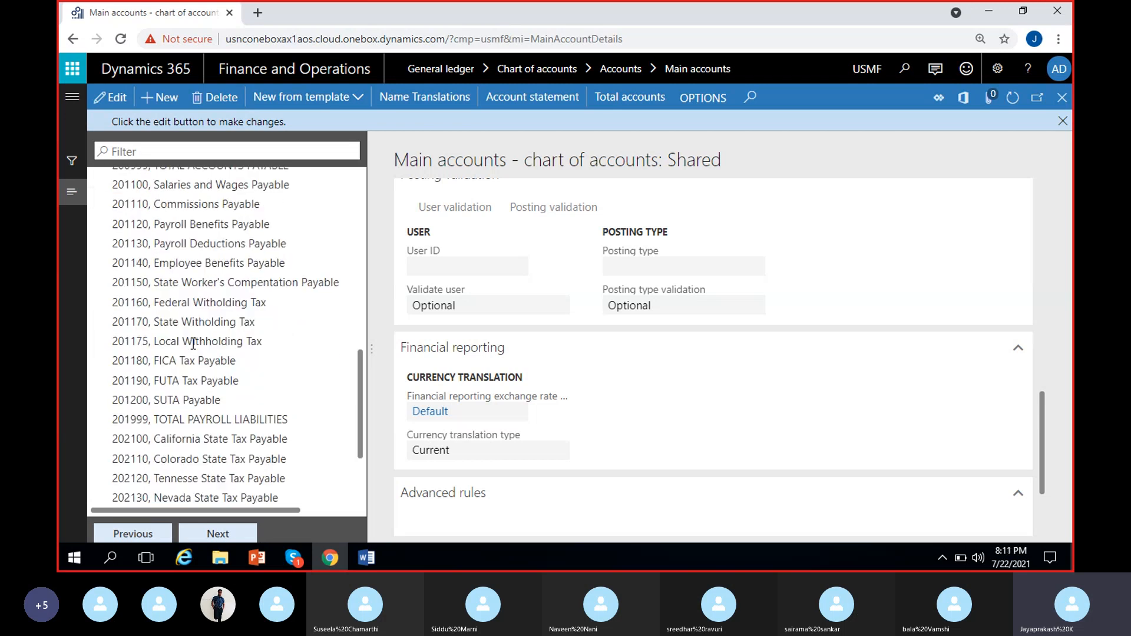
{"action": "scroll", "coordinate": [193, 343], "scroll_direction": "down", "scroll_amount": 2}
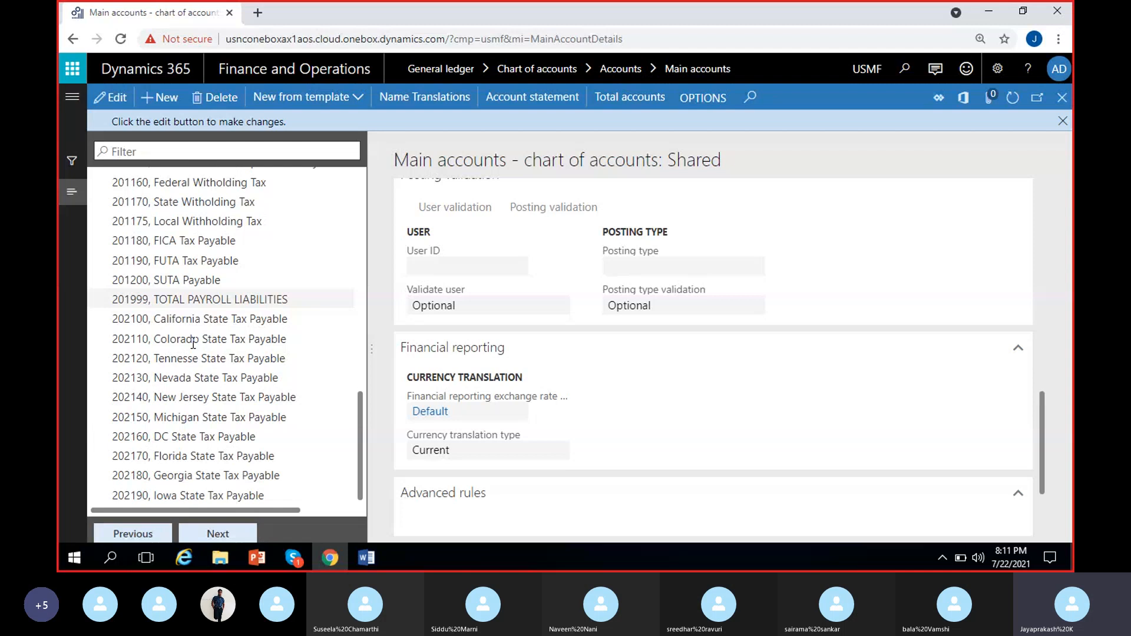
{"action": "left_click", "coordinate": [230, 533]}
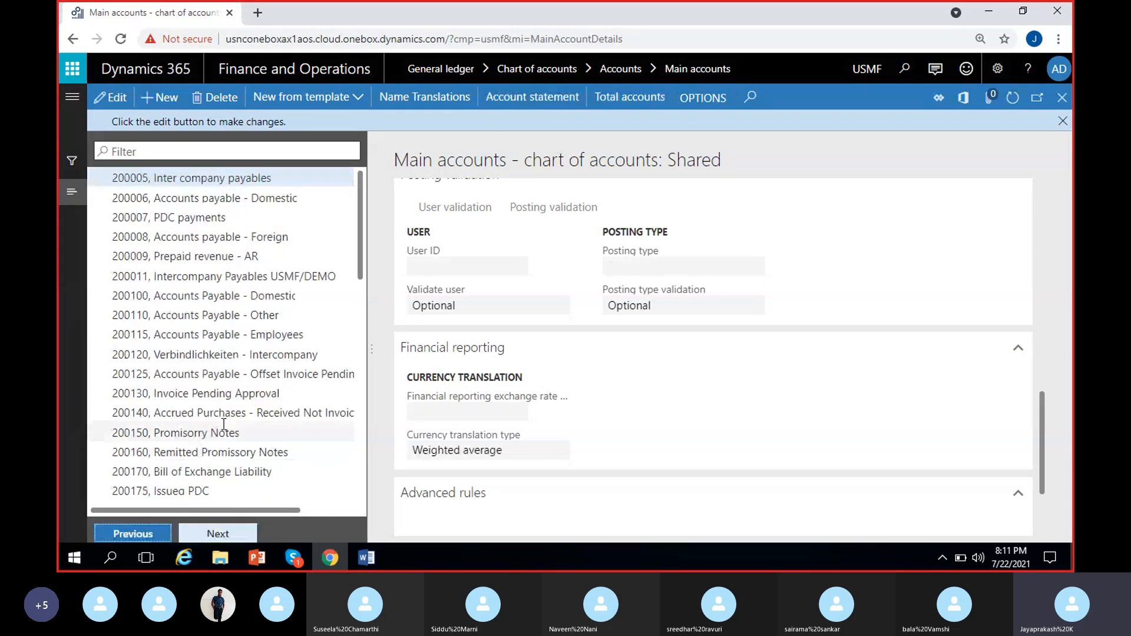
{"action": "scroll", "coordinate": [213, 450], "scroll_direction": "down", "scroll_amount": 10}
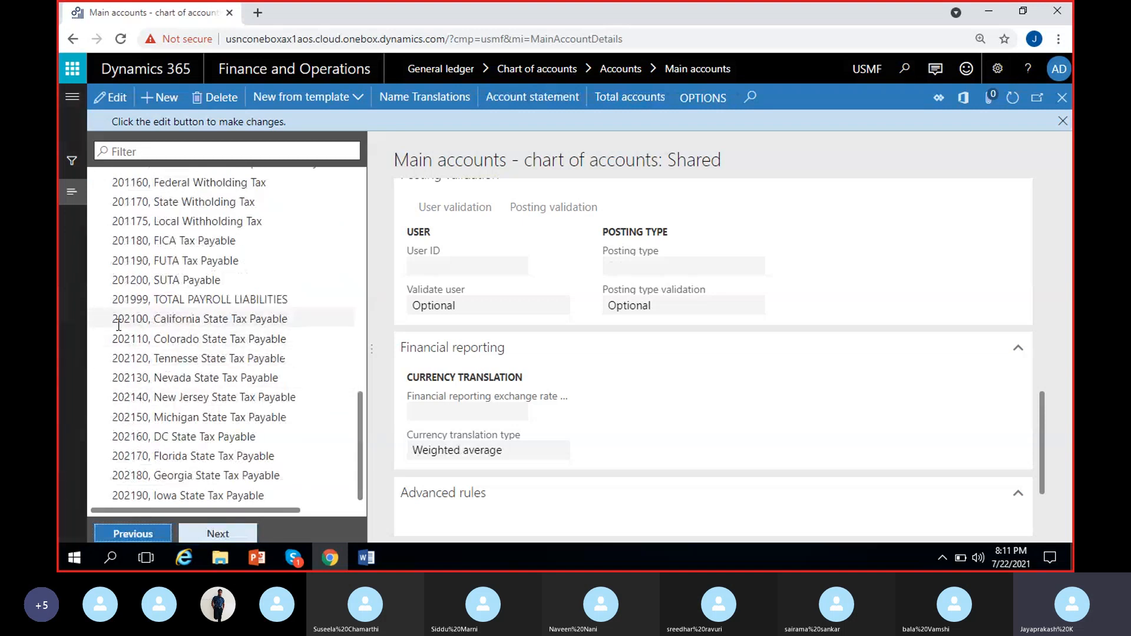
{"action": "left_click", "coordinate": [142, 323]}
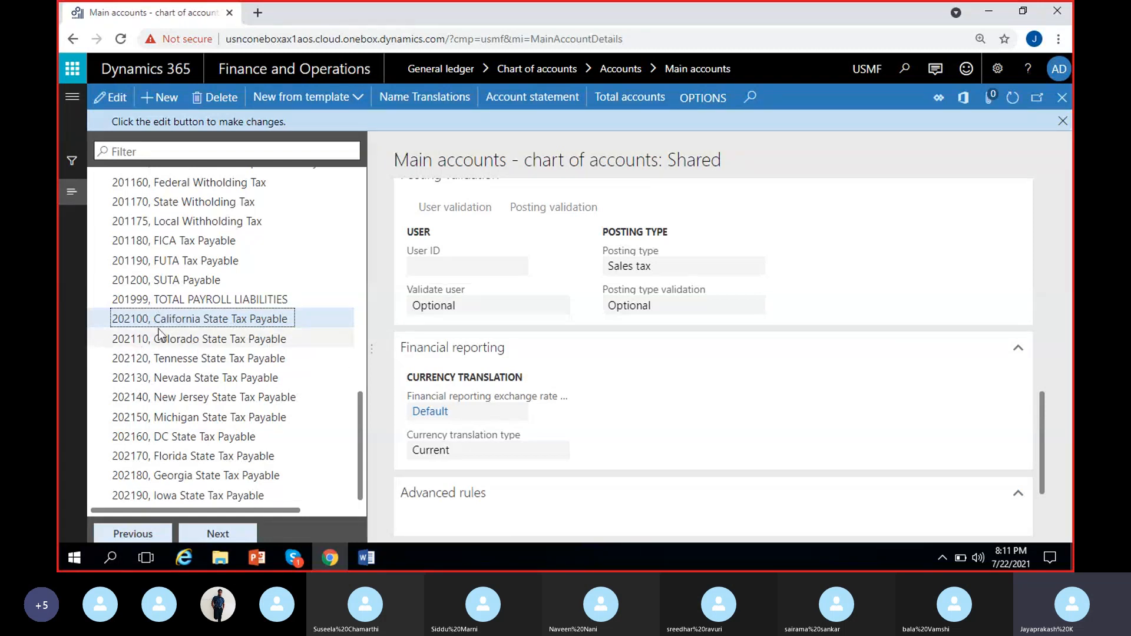
{"action": "left_click", "coordinate": [220, 342]}
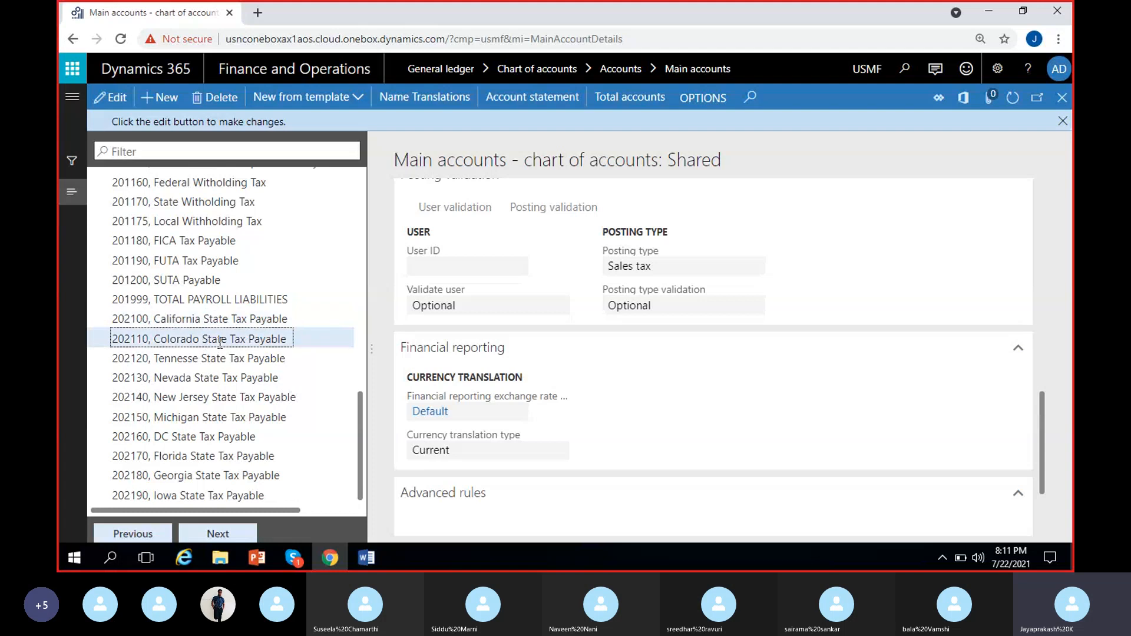
View the Tennesse, Nevada and New Jersey State Tax Payable accounts, and look over the remaining state, city and other payable accounts.
{"action": "left_click", "coordinate": [174, 359]}
{"action": "left_click", "coordinate": [170, 380]}
{"action": "left_click", "coordinate": [184, 397]}
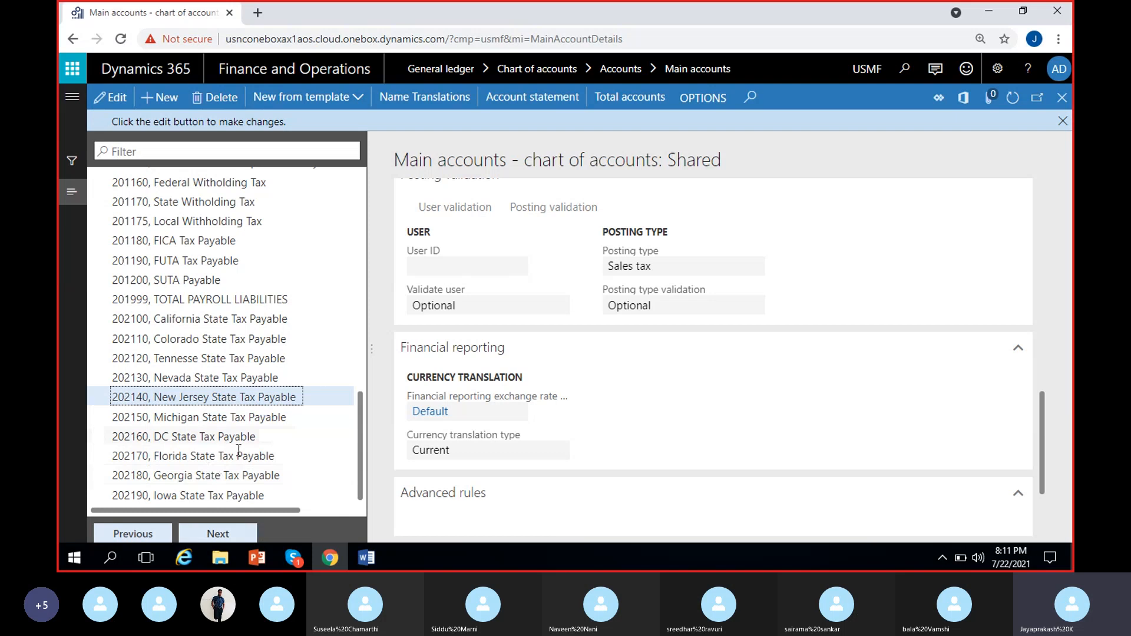
{"action": "left_click", "coordinate": [230, 533]}
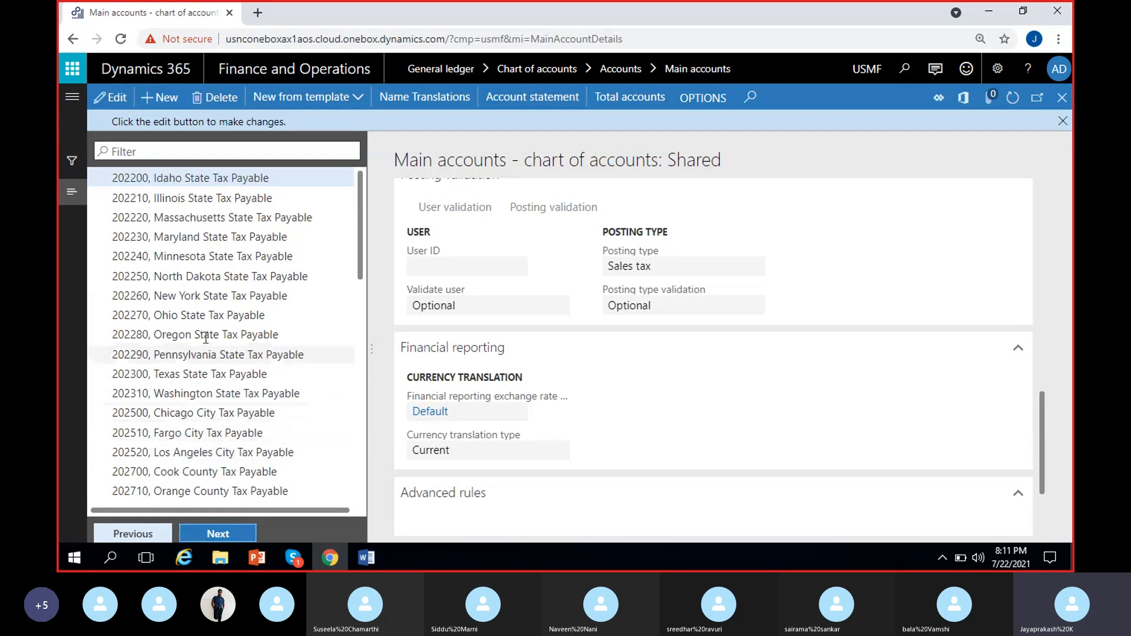
{"action": "scroll", "coordinate": [167, 305], "scroll_direction": "down", "scroll_amount": 3}
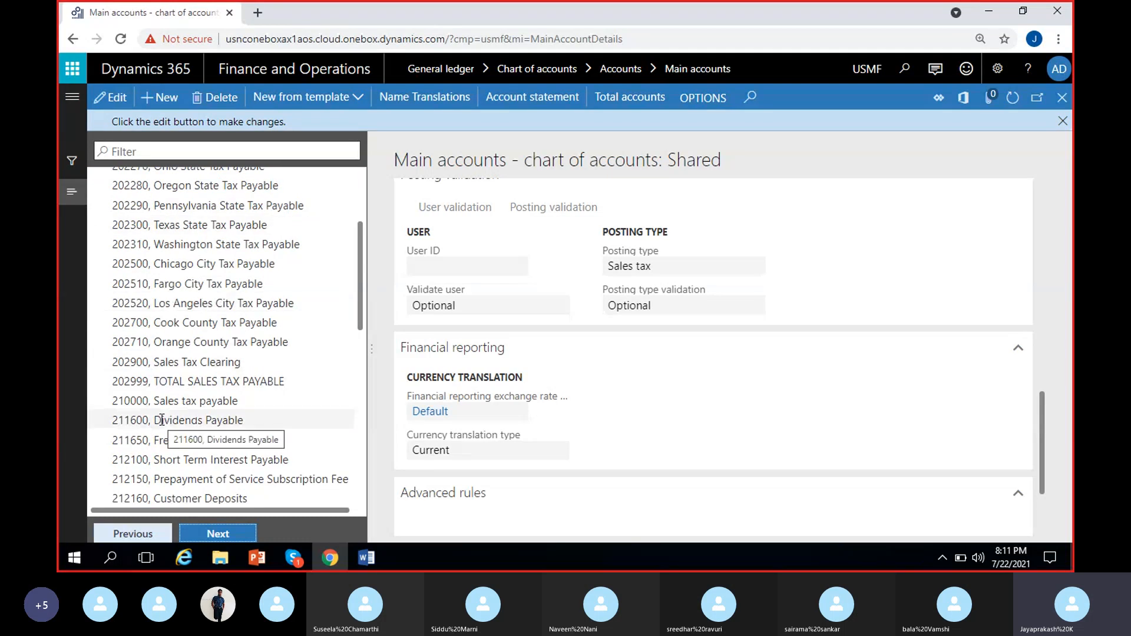
{"action": "scroll", "coordinate": [162, 421], "scroll_direction": "down", "scroll_amount": 8}
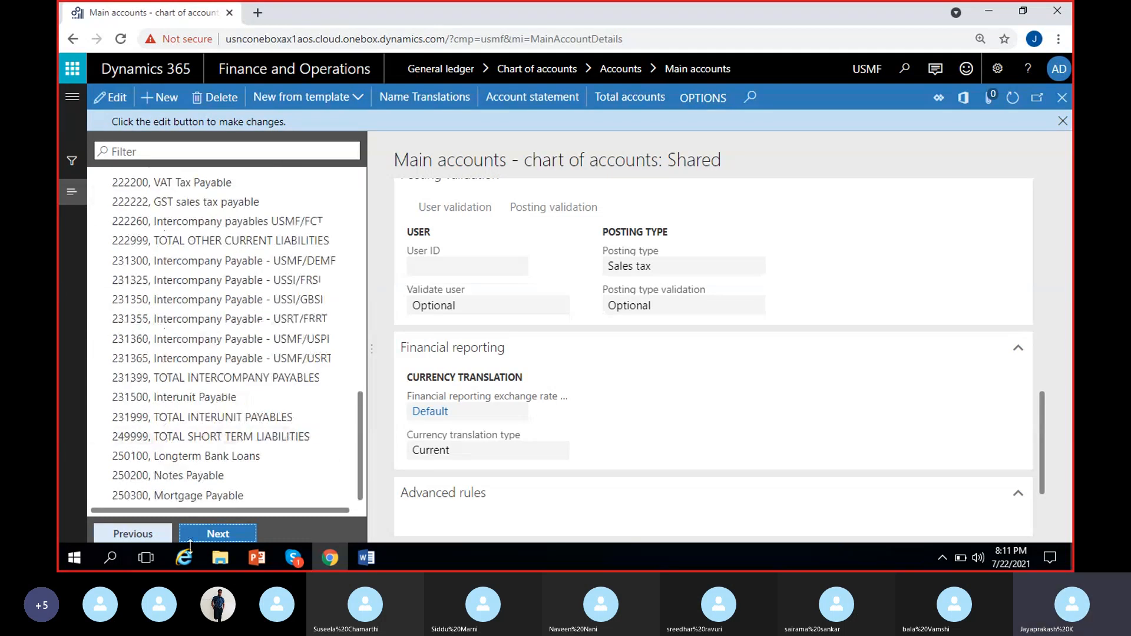
Page ahead to the equity and revenue accounts and look over the capital, sales, discount and project revenue accounts.
{"action": "left_click", "coordinate": [224, 535]}
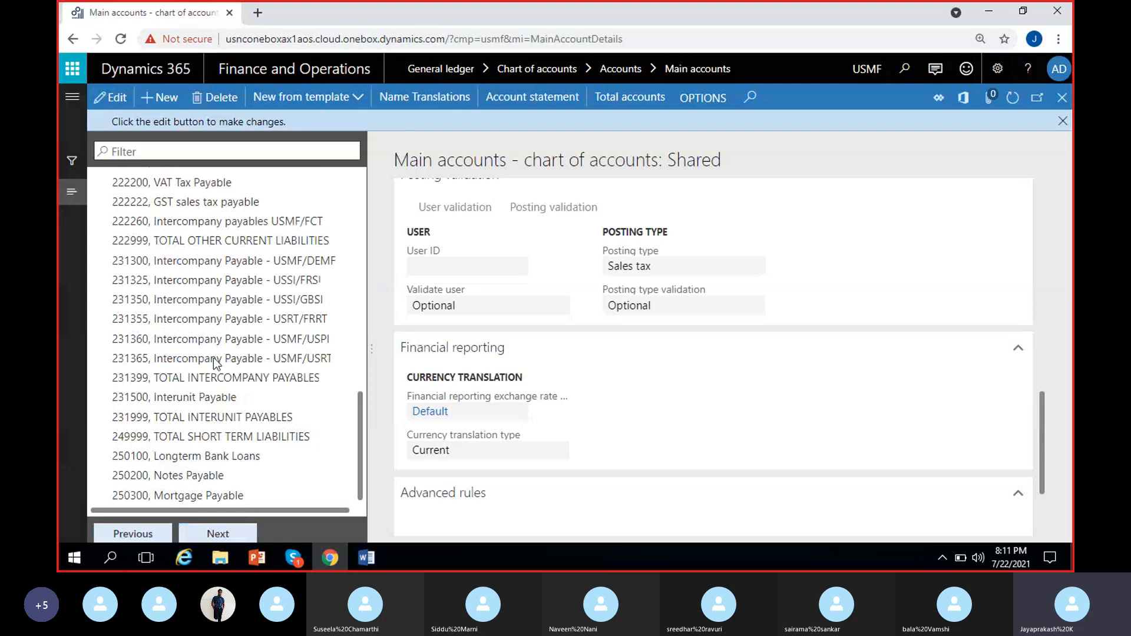
{"action": "scroll", "coordinate": [199, 351], "scroll_direction": "down", "scroll_amount": 5}
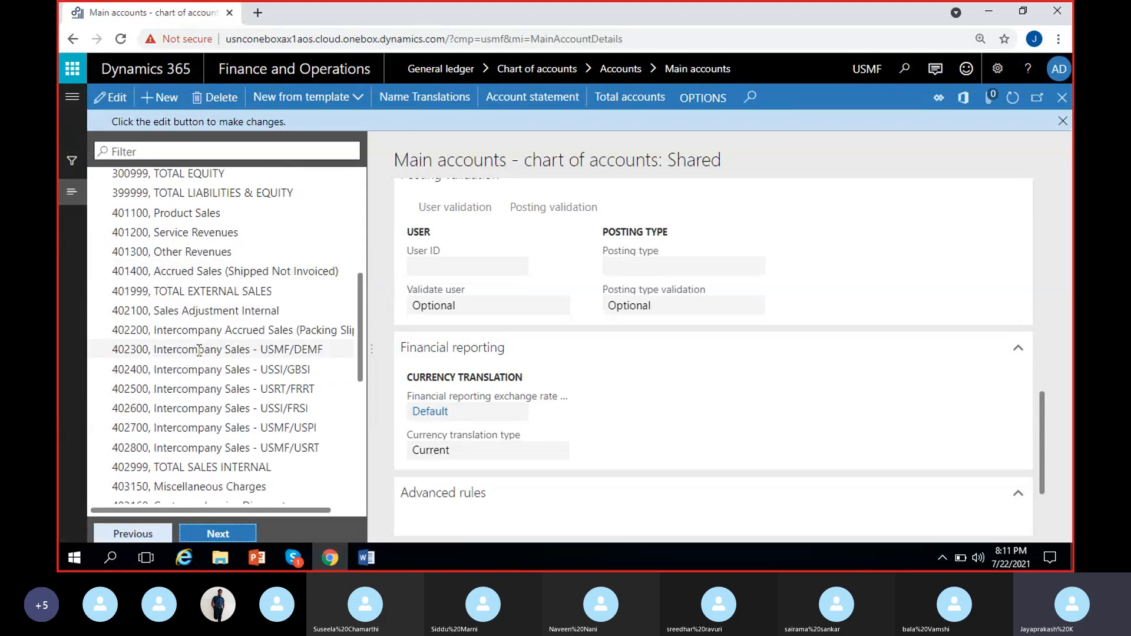
{"action": "scroll", "coordinate": [196, 350], "scroll_direction": "up", "scroll_amount": 3}
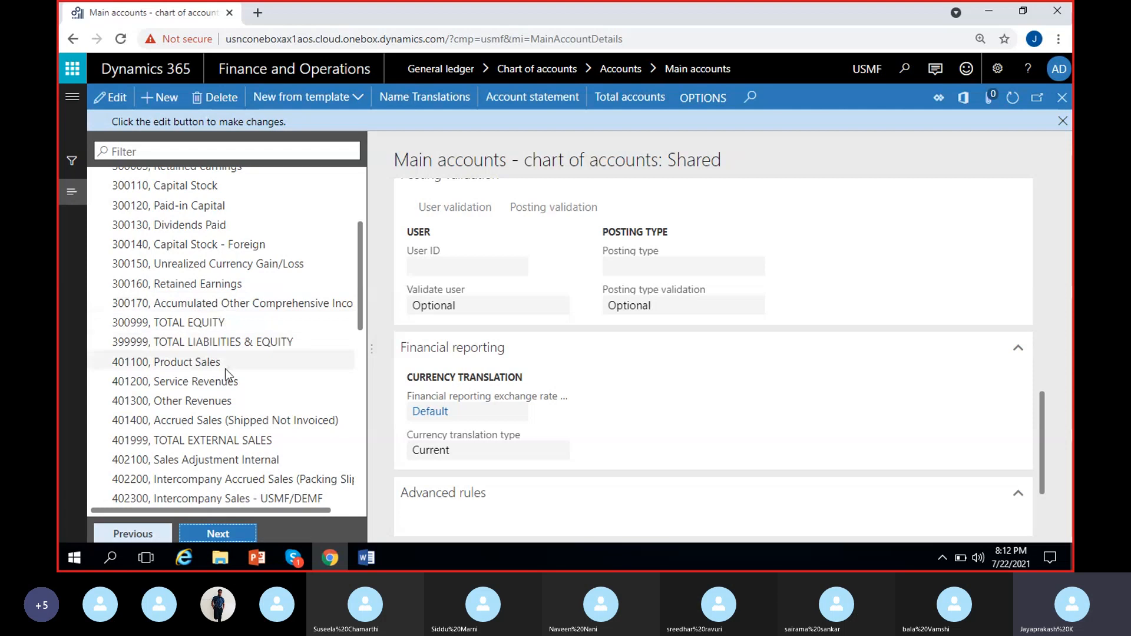
{"action": "scroll", "coordinate": [225, 369], "scroll_direction": "down", "scroll_amount": 3}
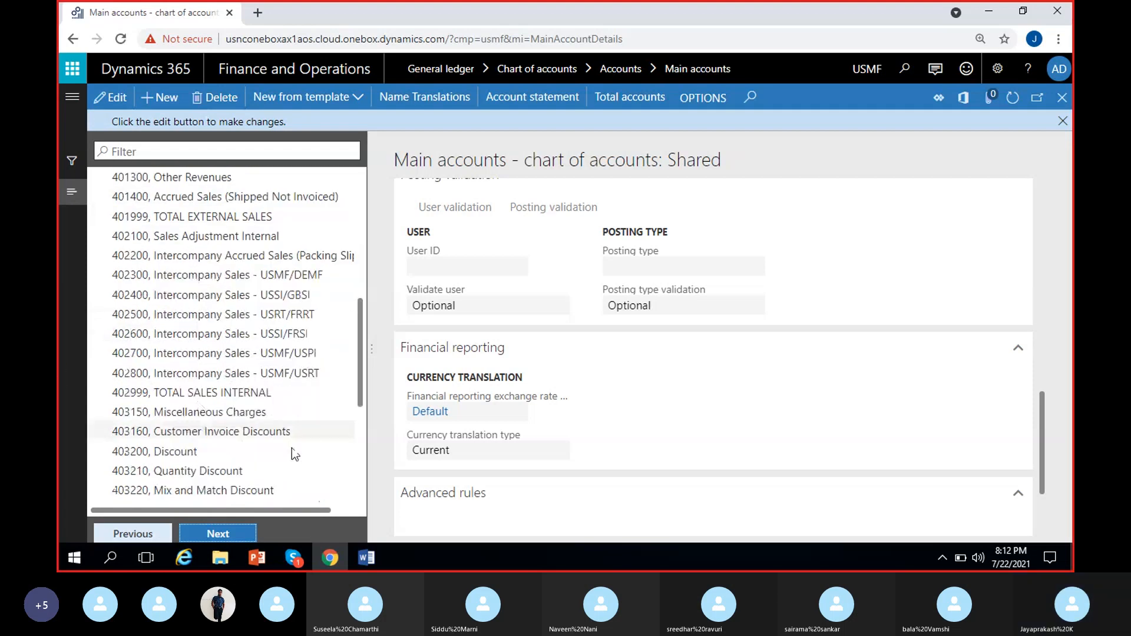
{"action": "scroll", "coordinate": [277, 413], "scroll_direction": "down", "scroll_amount": 3}
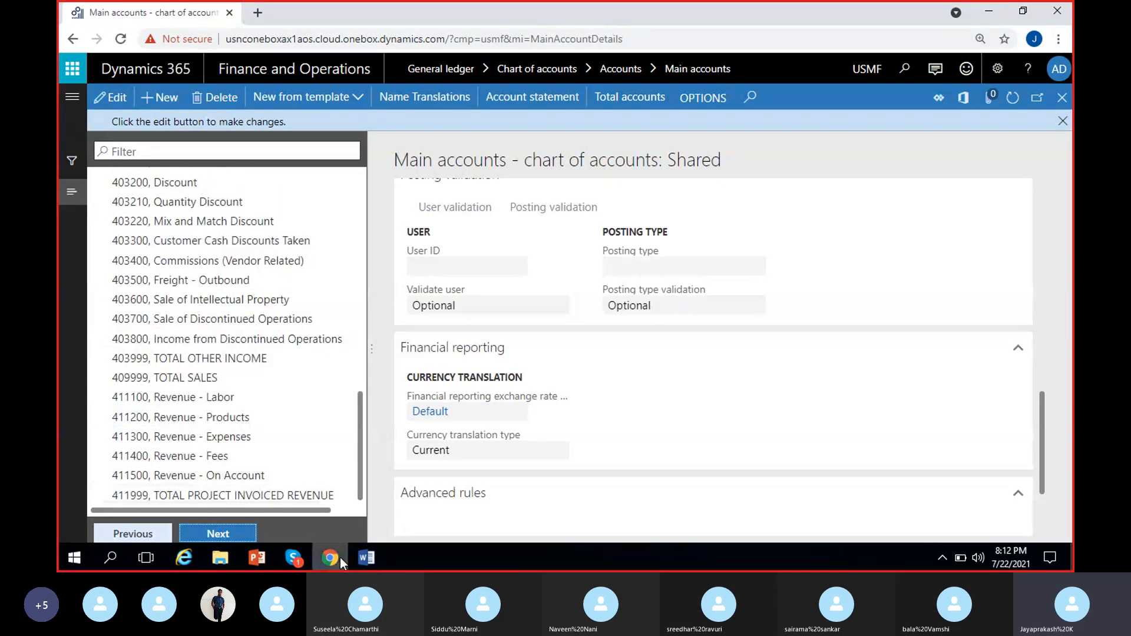
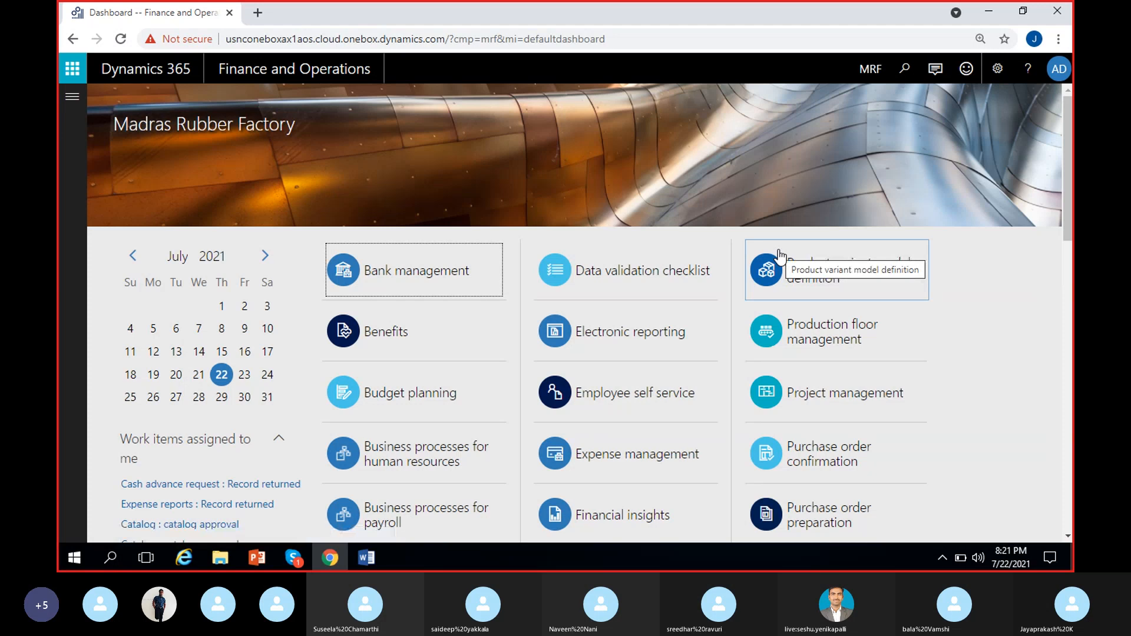
Open the Chart of accounts page from the Accounts group of the General ledger module in the MRF company.
{"action": "left_click", "coordinate": [71, 96]}
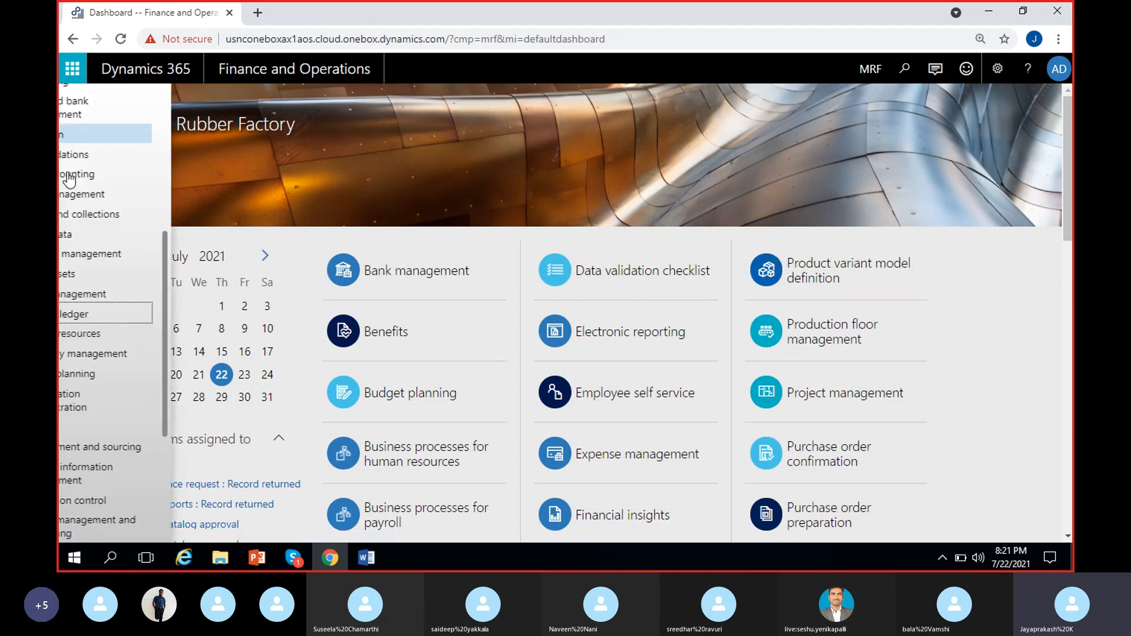
{"action": "scroll", "coordinate": [148, 330], "scroll_direction": "down", "scroll_amount": 3}
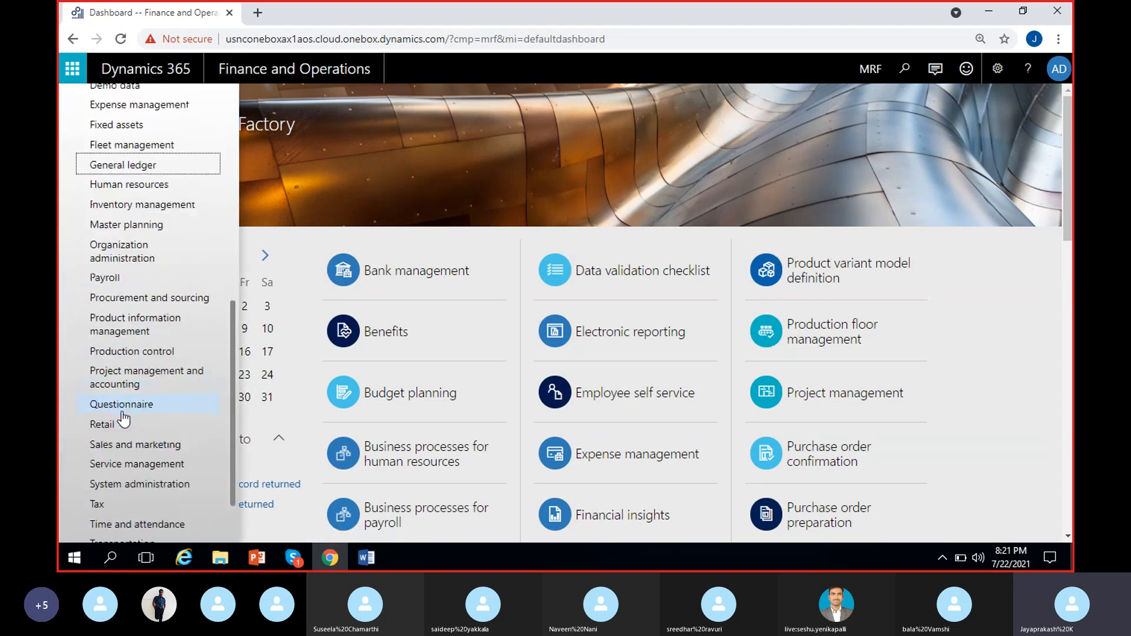
{"action": "left_click", "coordinate": [146, 170]}
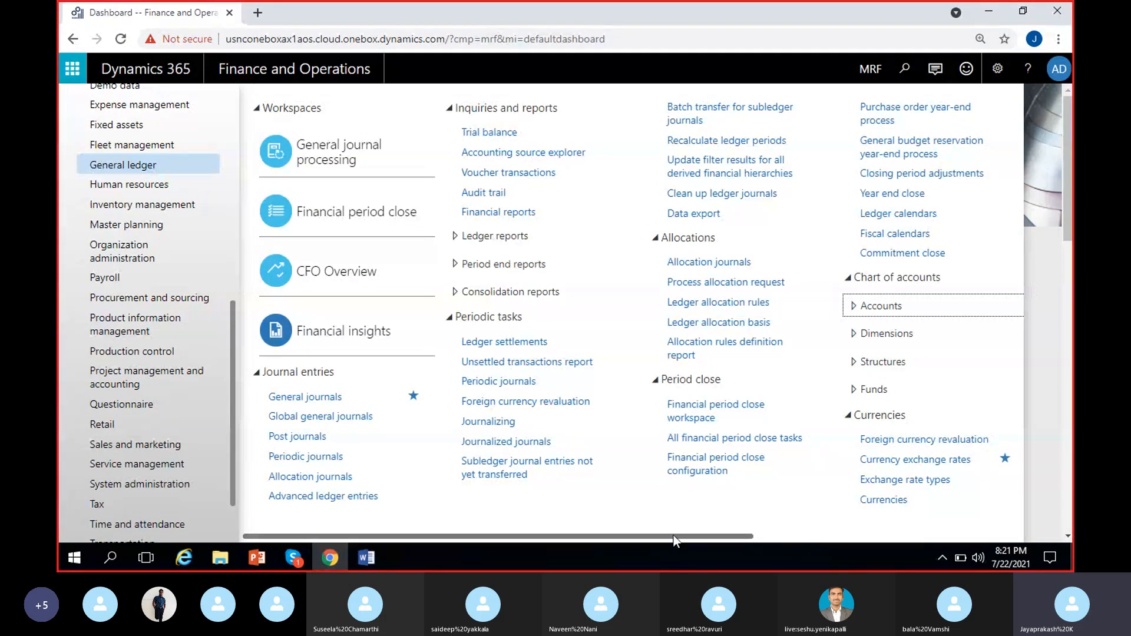
{"action": "scroll", "coordinate": [765, 451], "scroll_direction": "right", "scroll_amount": 3}
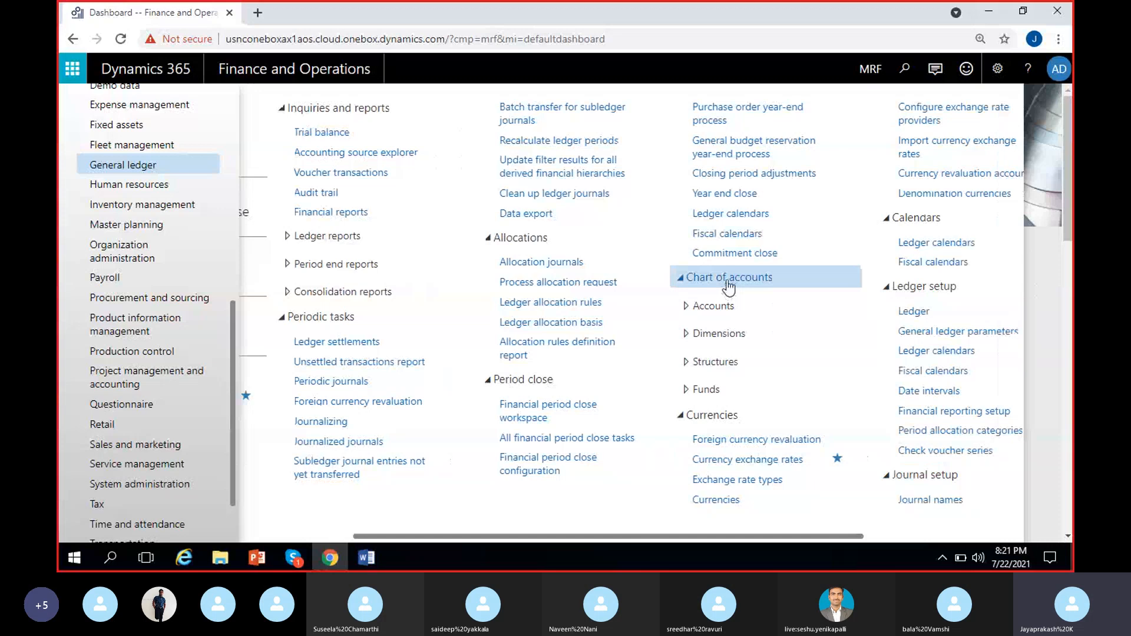
{"action": "left_click", "coordinate": [714, 306]}
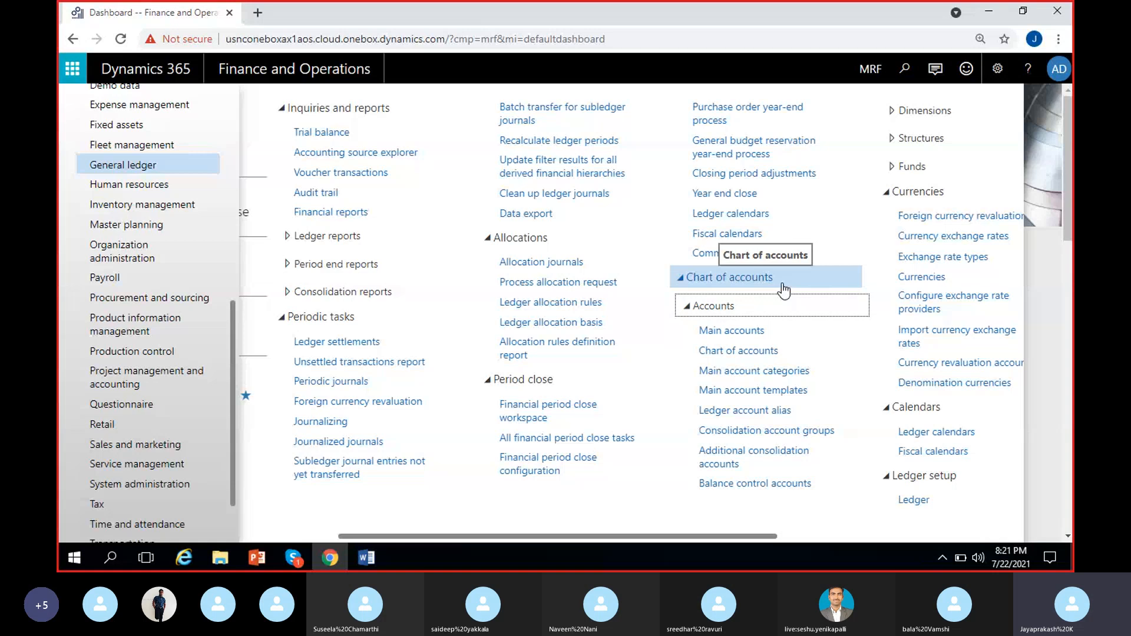
{"action": "left_click", "coordinate": [768, 354]}
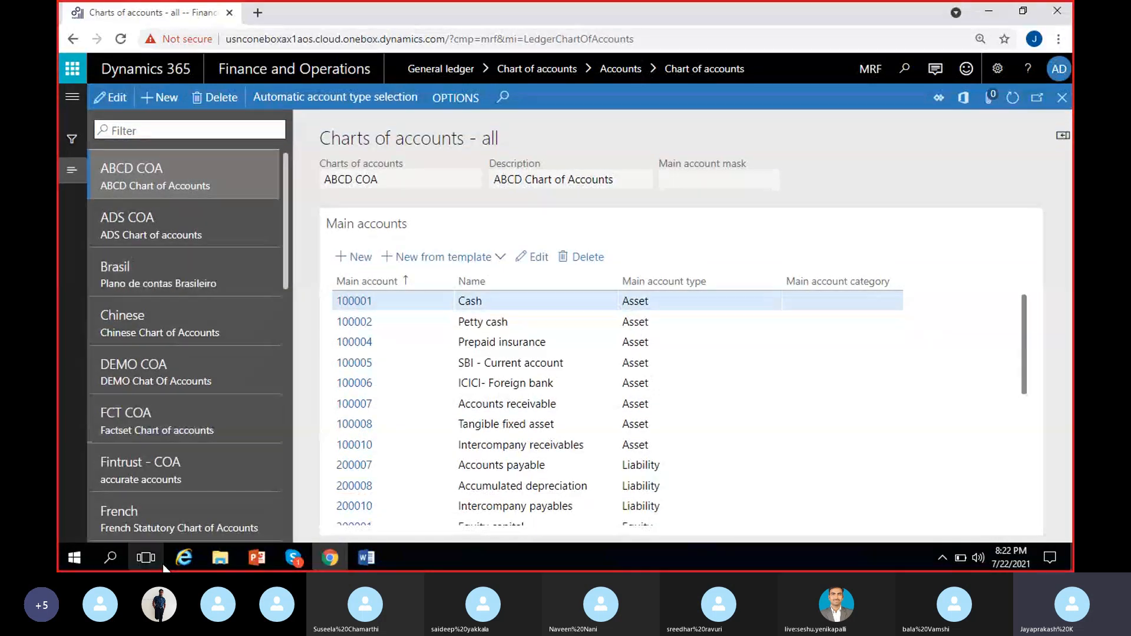
View the main accounts of the ADS COA chart of accounts, and those of the Shared chart with its description.
{"action": "left_click", "coordinate": [168, 227]}
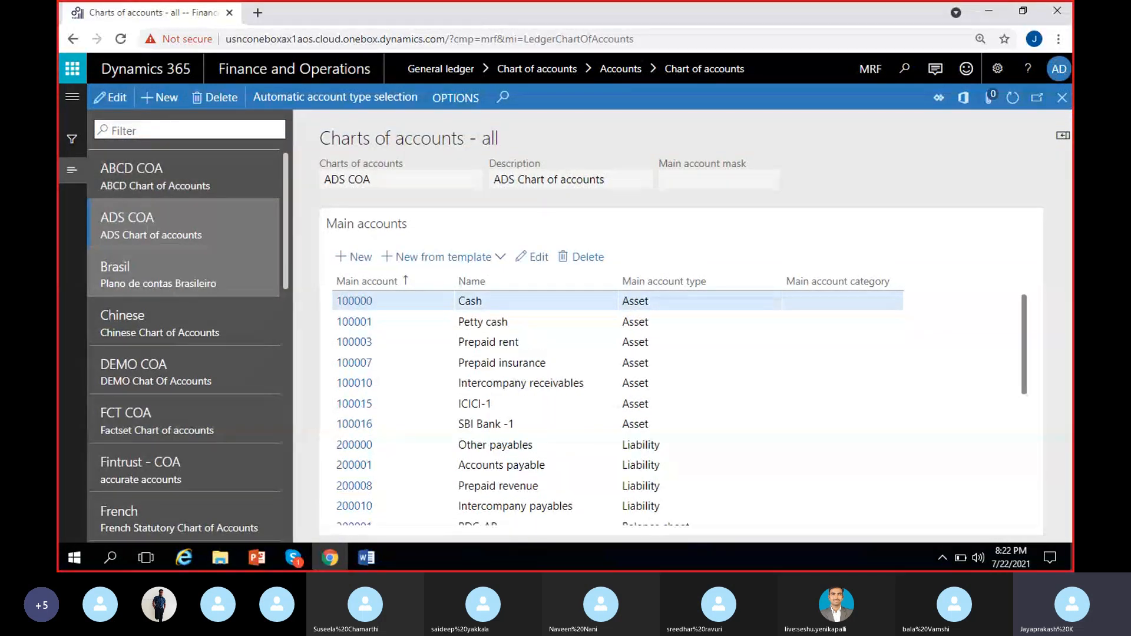
{"action": "scroll", "coordinate": [169, 306], "scroll_direction": "down", "scroll_amount": 2}
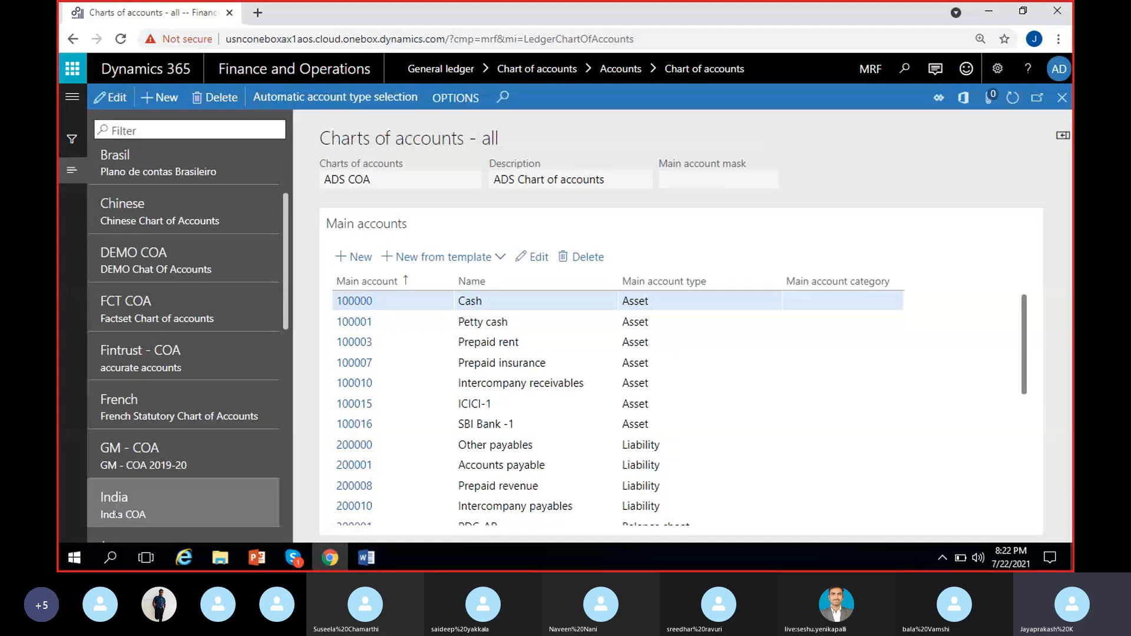
{"action": "scroll", "coordinate": [187, 431], "scroll_direction": "down", "scroll_amount": 5}
{"action": "scroll", "coordinate": [186, 432], "scroll_direction": "down", "scroll_amount": 4}
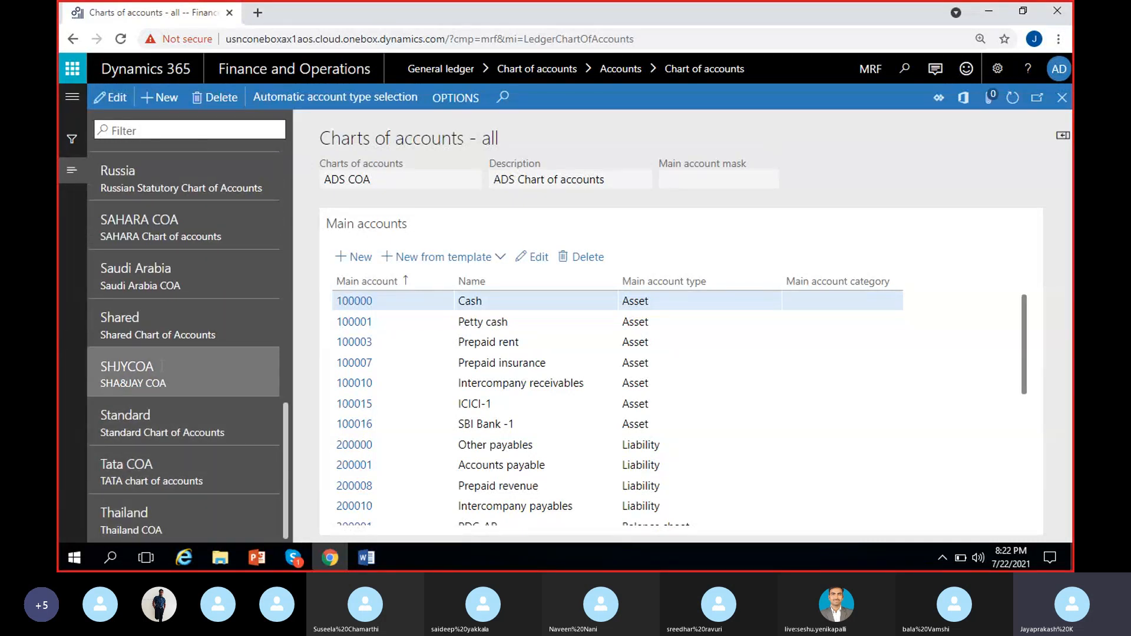
{"action": "left_click", "coordinate": [114, 334]}
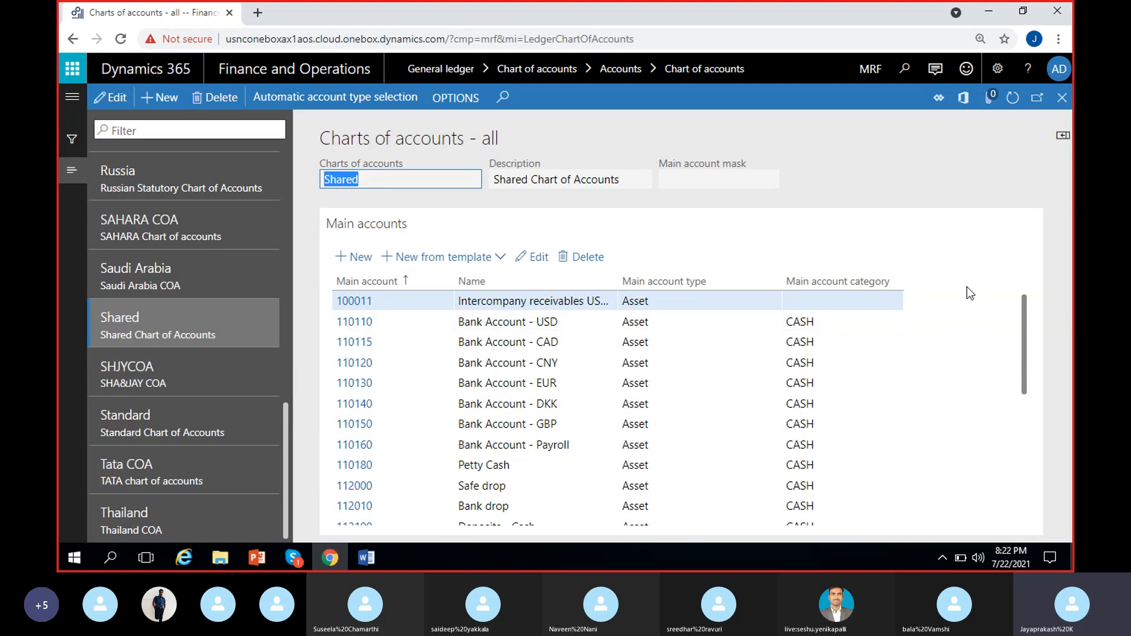
{"action": "left_click", "coordinate": [569, 185]}
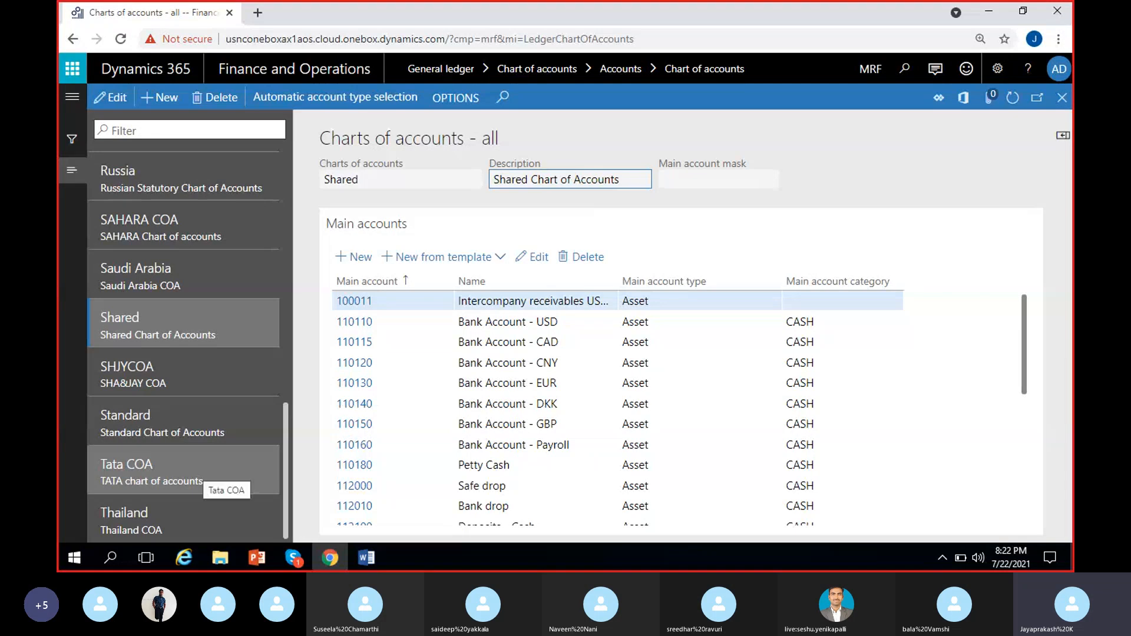
Return to the start of the charts of accounts list and view the main accounts of ABCD COA.
{"action": "scroll", "coordinate": [185, 460], "scroll_direction": "up", "scroll_amount": 2}
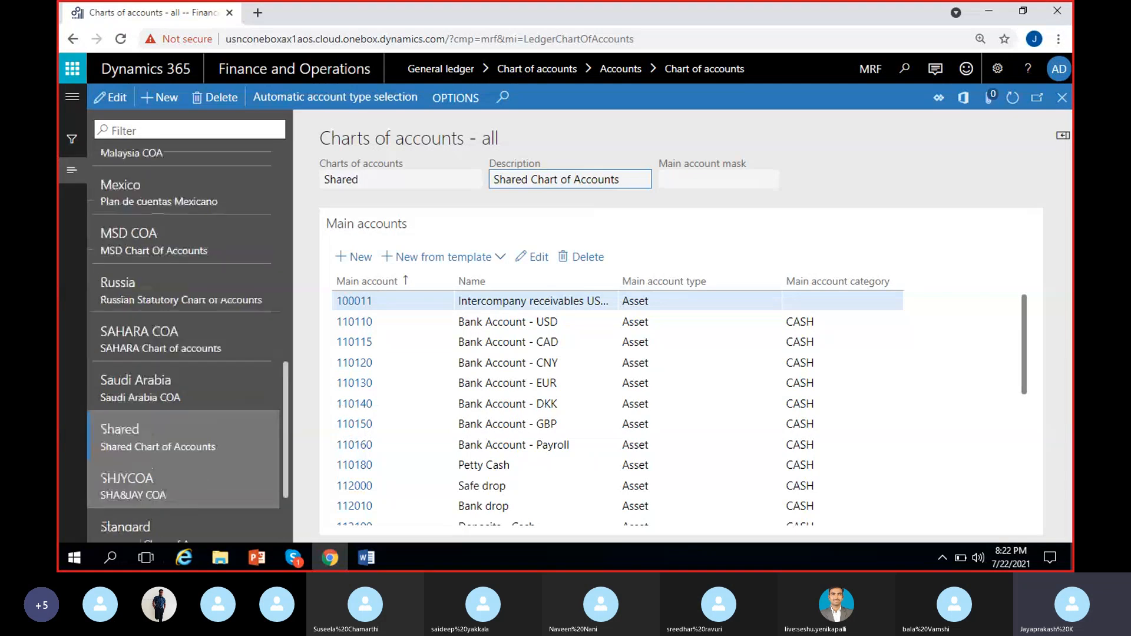
{"action": "scroll", "coordinate": [185, 471], "scroll_direction": "up", "scroll_amount": 10}
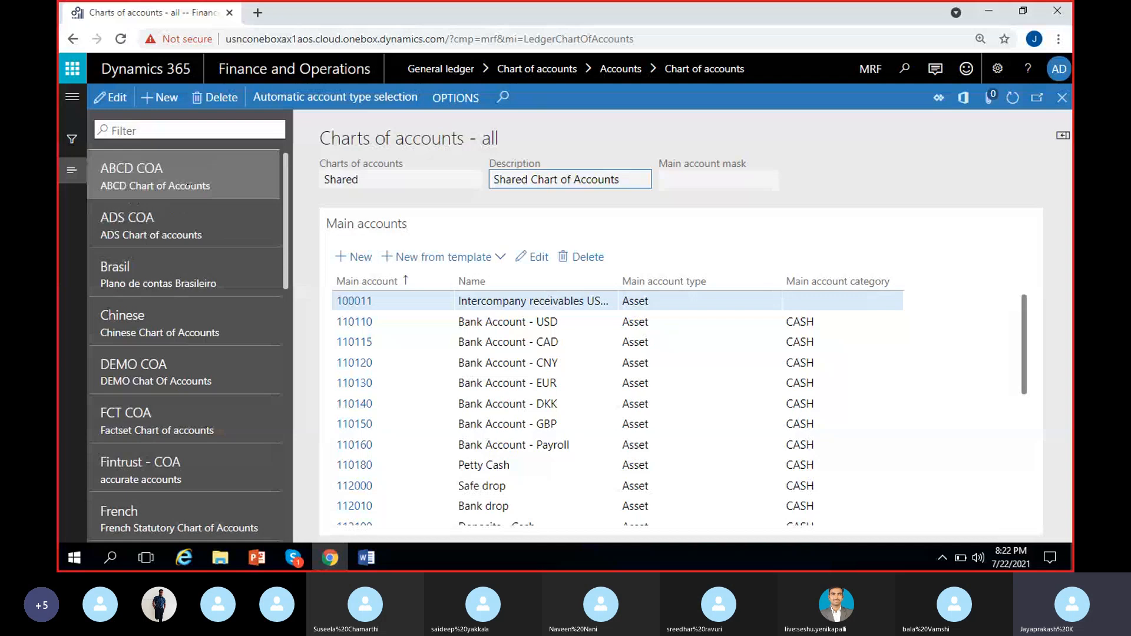
{"action": "left_click", "coordinate": [188, 183]}
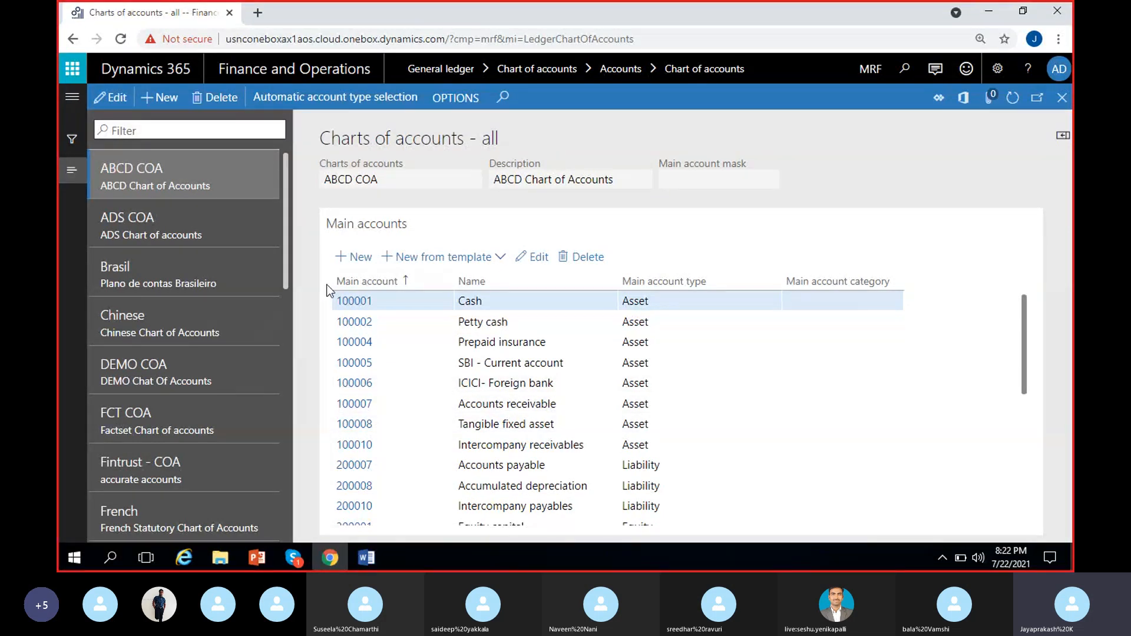
Create a new chart of accounts named MRF COA with the description "MRF - Chart of Accounts".
{"action": "left_click", "coordinate": [163, 102]}
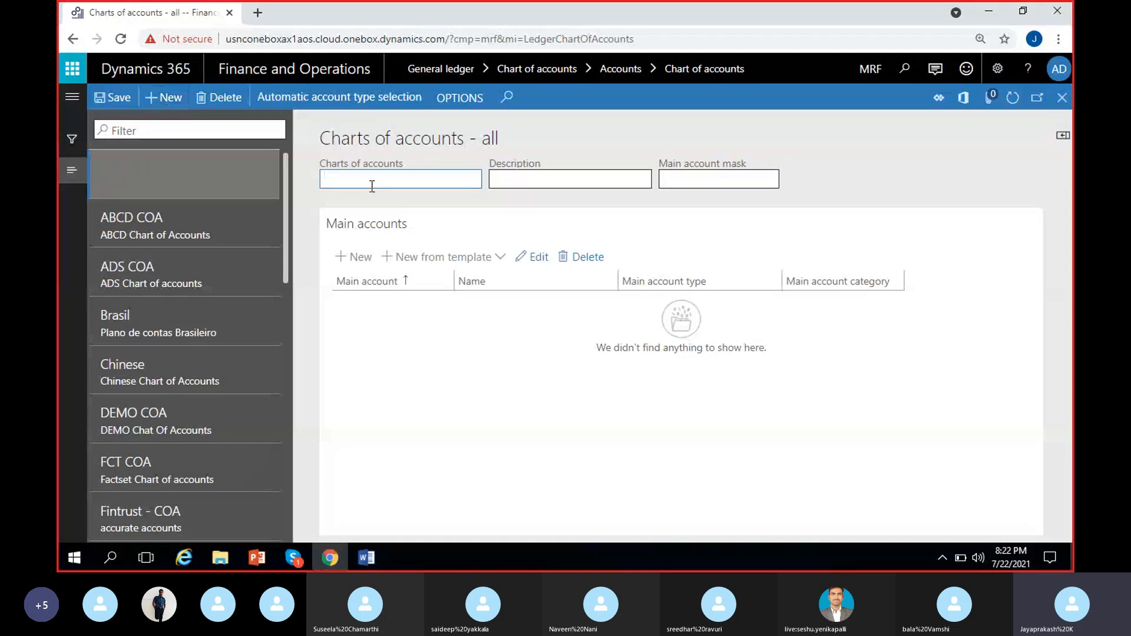
{"action": "type", "text": "MRF COA"}
{"action": "left_click", "coordinate": [526, 184]}
{"action": "type", "text": "MRF - "}
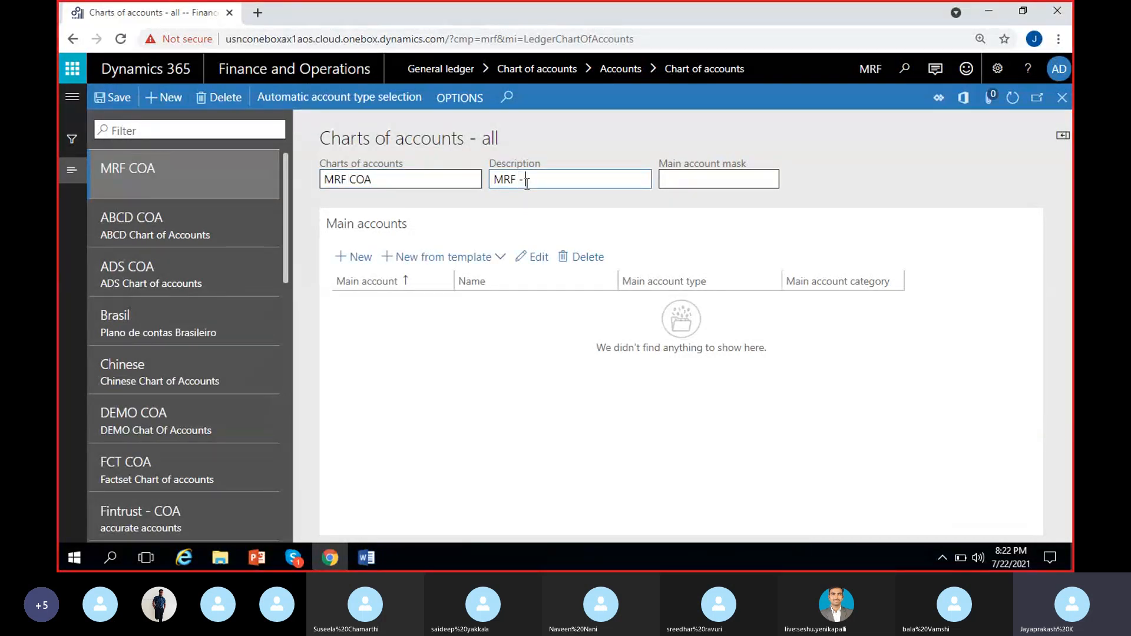
{"action": "type", "text": "Chart of Accounts"}
{"action": "left_click", "coordinate": [815, 191]}
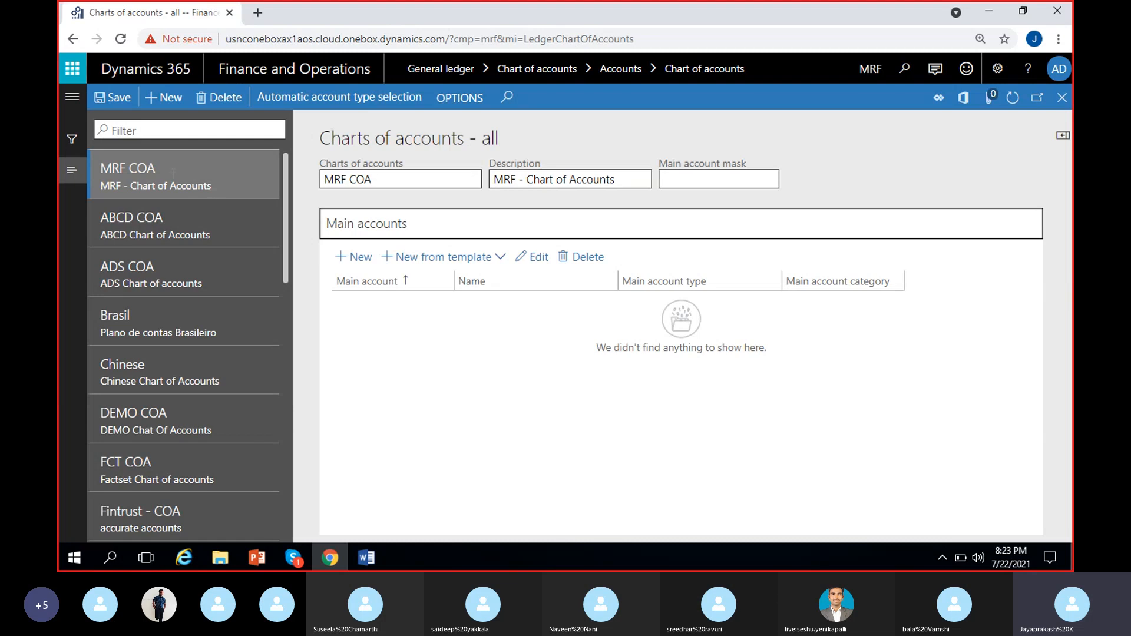
{"action": "left_click", "coordinate": [173, 170]}
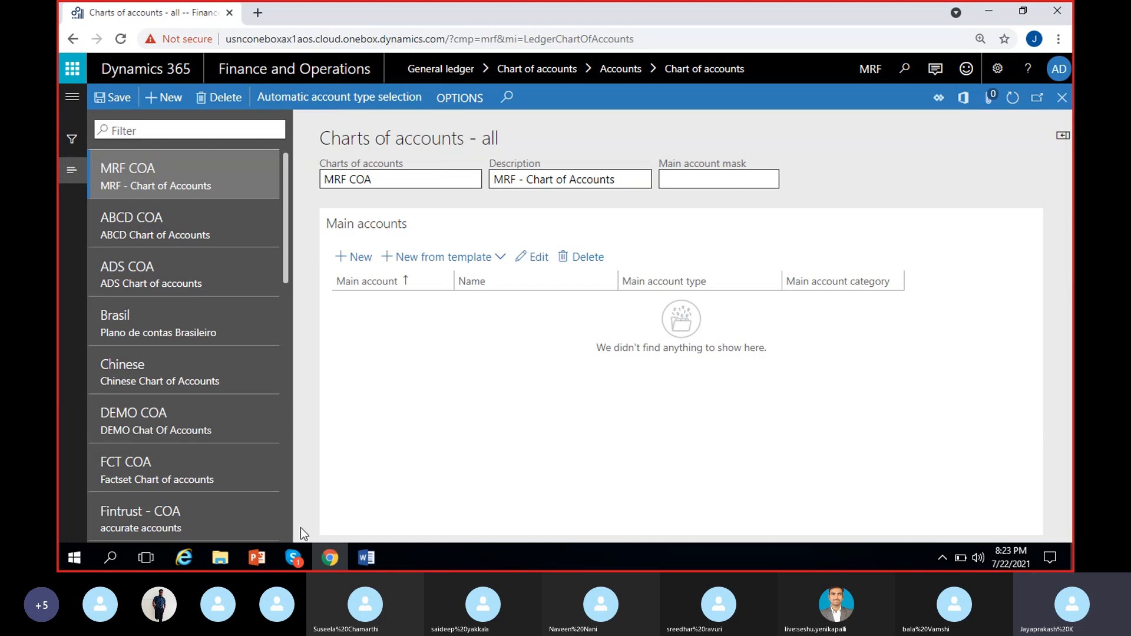
Switch to the Word notes and review the number ranges of the shared chart of accounts, starting with 100000 to 199999 Assets.
{"action": "left_click", "coordinate": [360, 563]}
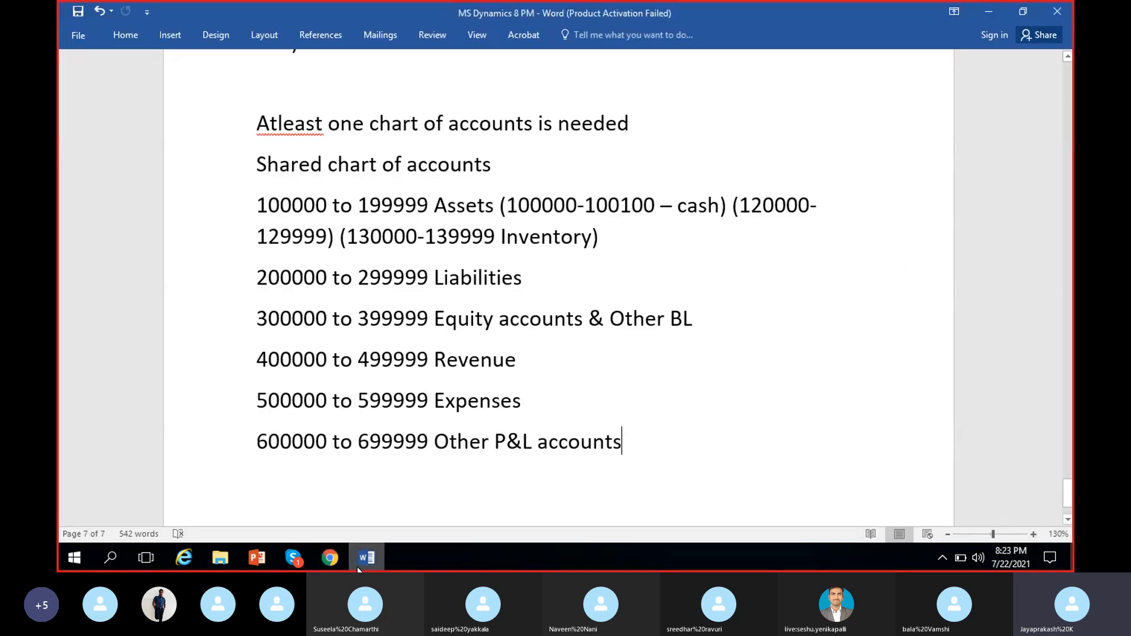
{"action": "left_click", "coordinate": [317, 275]}
{"action": "scroll", "coordinate": [321, 276], "scroll_direction": "up", "scroll_amount": 2}
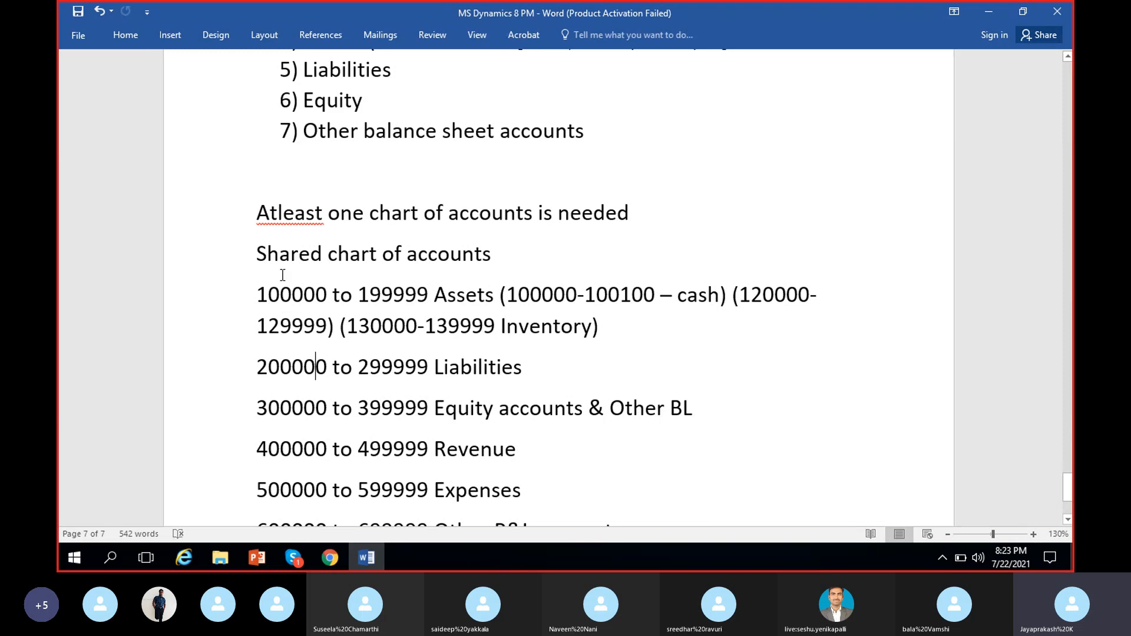
{"action": "left_click_drag", "start_coordinate": [261, 293], "coordinate": [429, 295]}
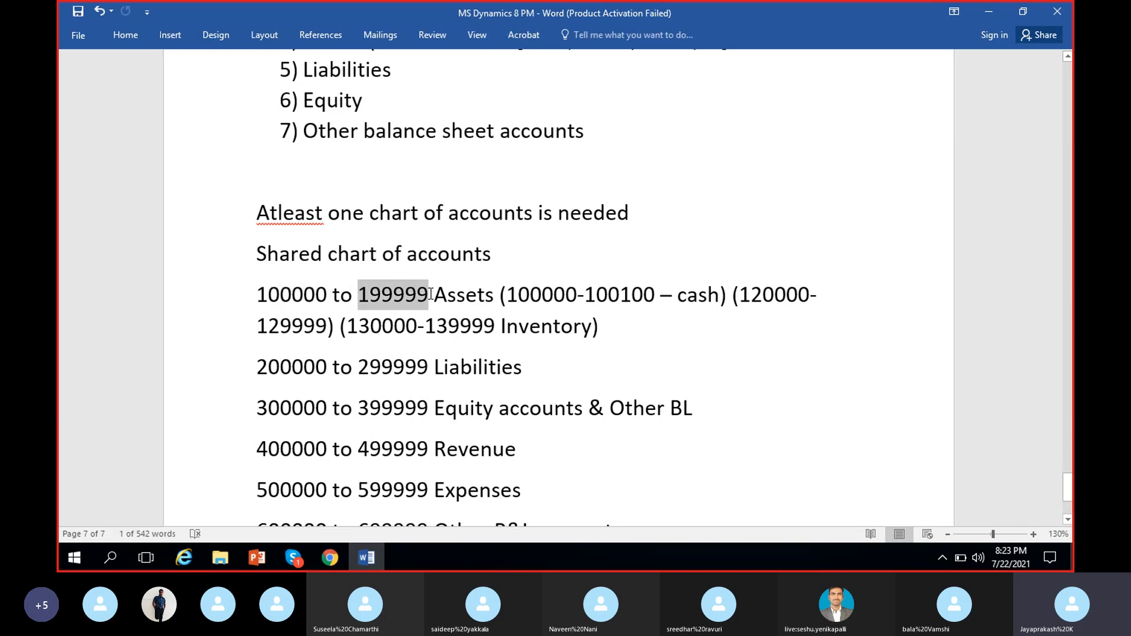
{"action": "left_click", "coordinate": [317, 298]}
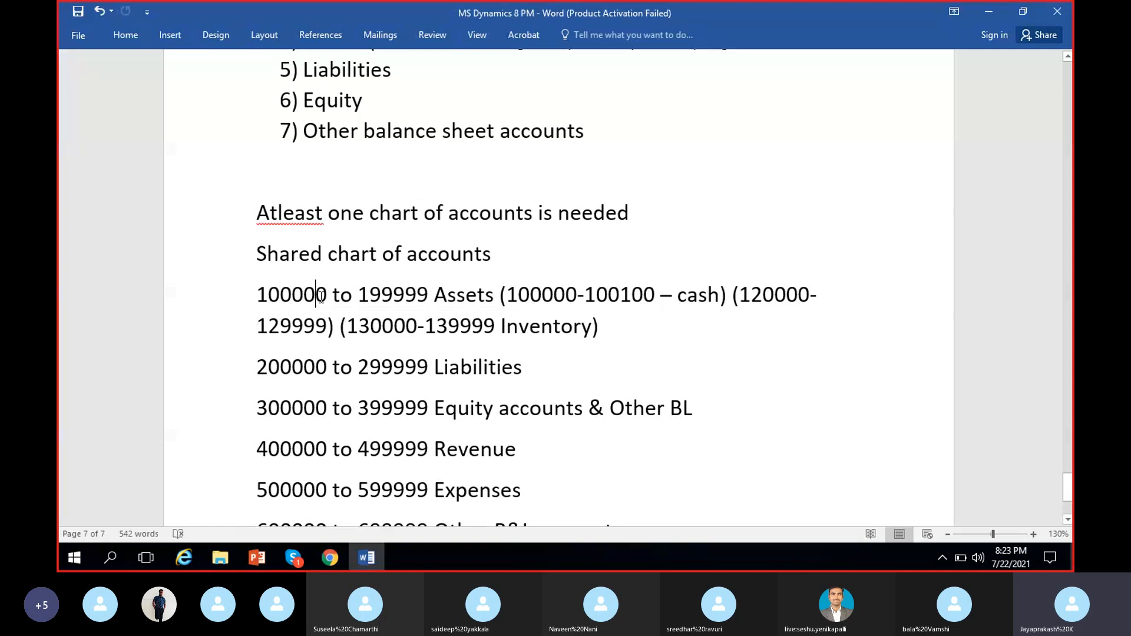
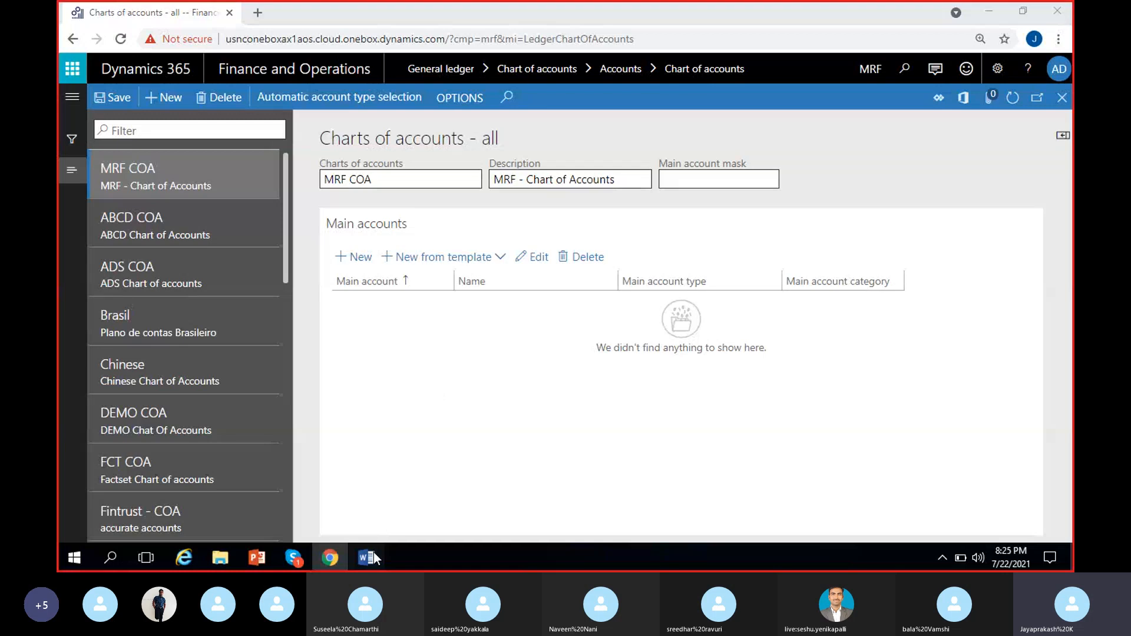
{"action": "left_click", "coordinate": [368, 558]}
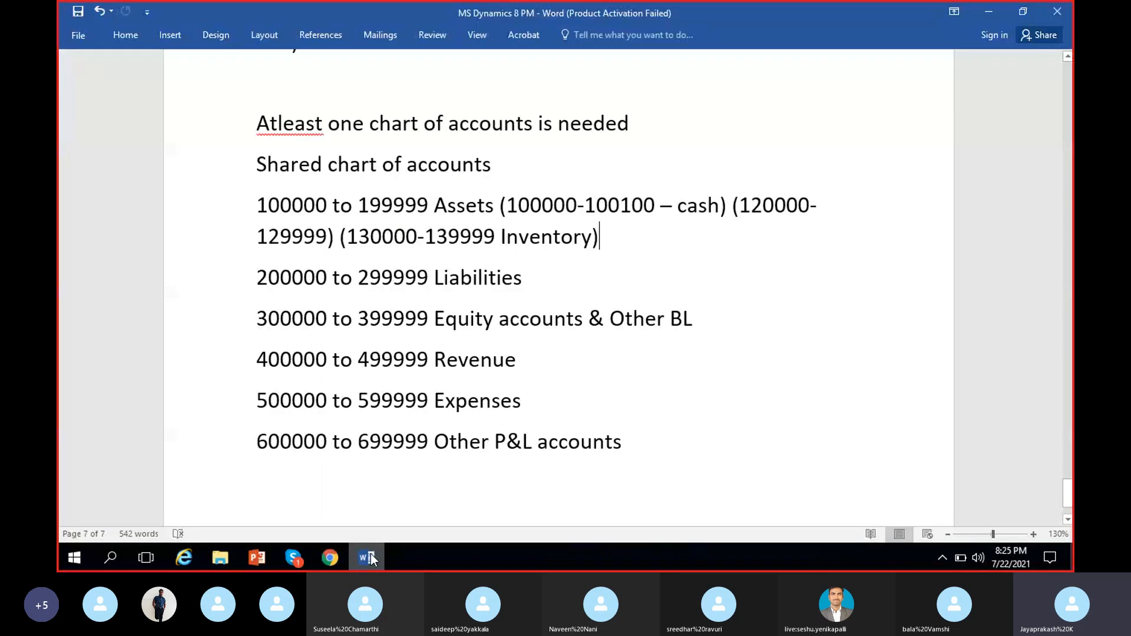
{"action": "left_click", "coordinate": [304, 203]}
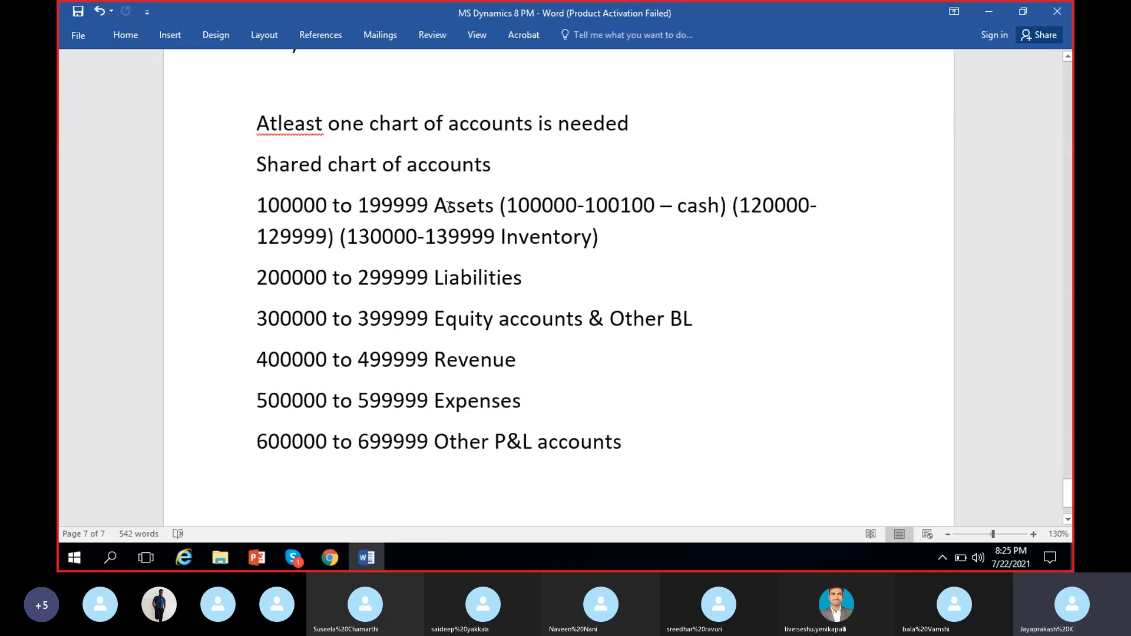
Switch back to Dynamics 365 and start a new main account in MRF COA, numbered 100000 and named Cash.
{"action": "left_click", "coordinate": [977, 17]}
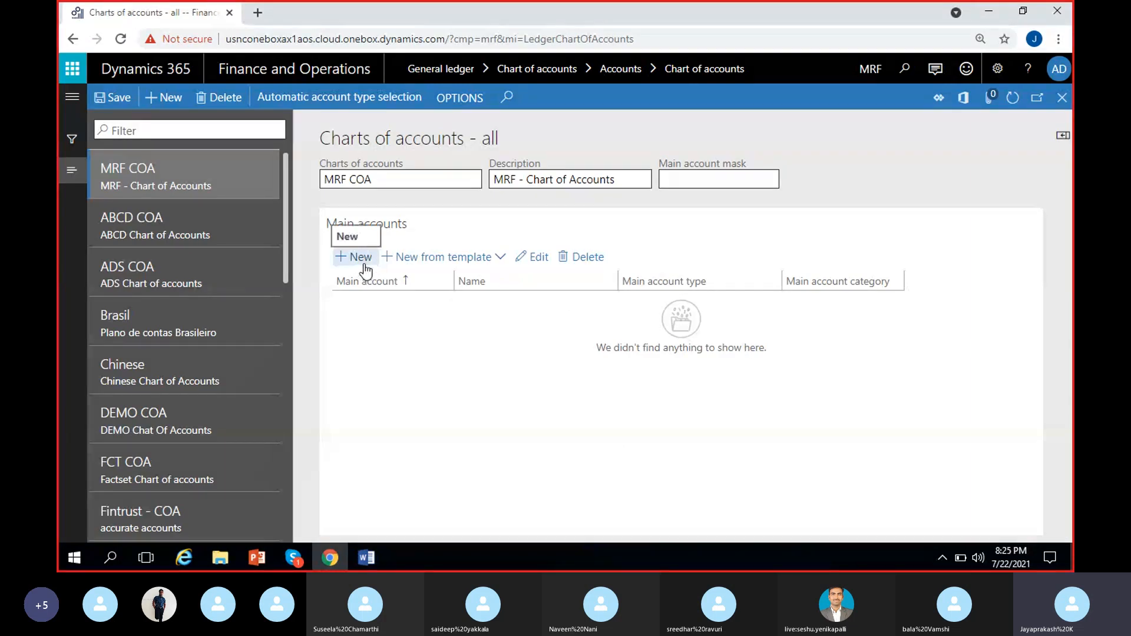
{"action": "left_click", "coordinate": [361, 258]}
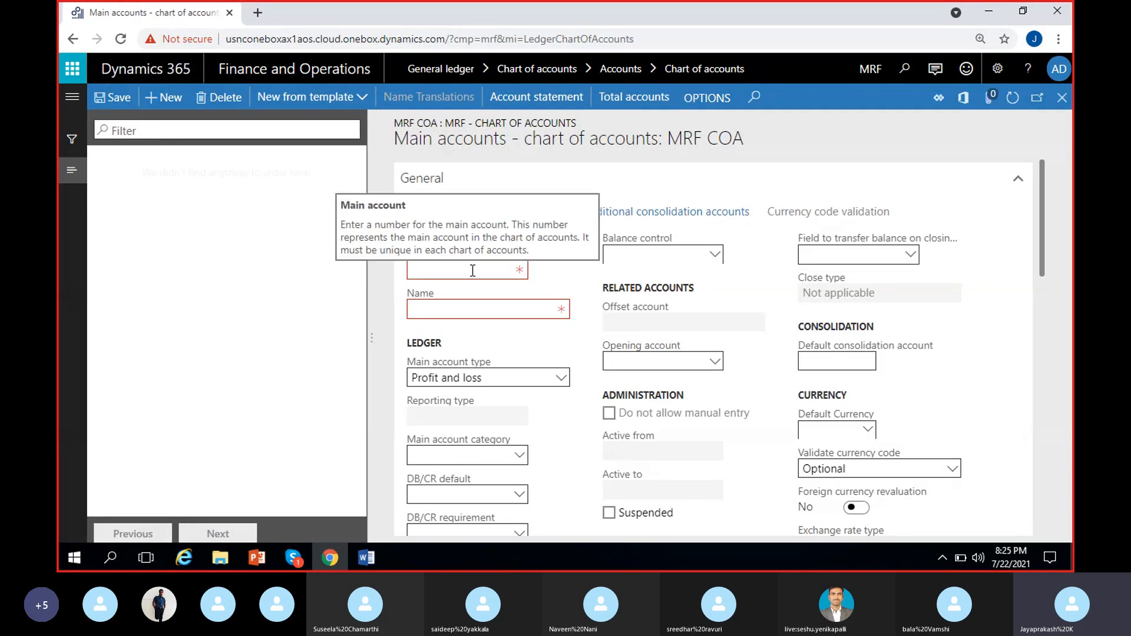
{"action": "left_click", "coordinate": [480, 308]}
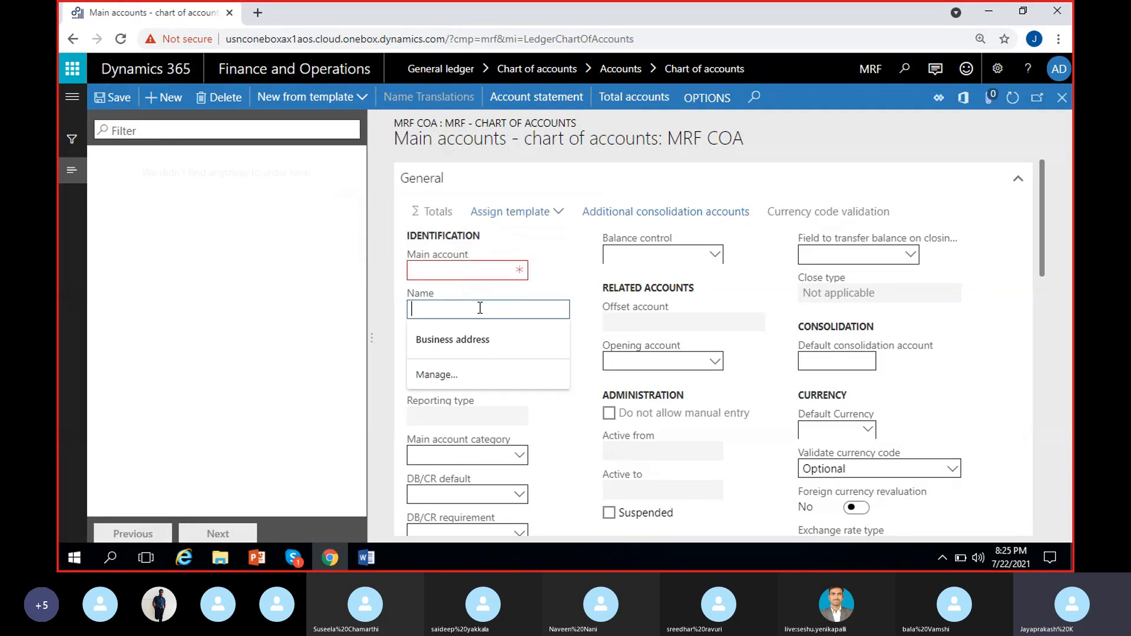
{"action": "left_click", "coordinate": [560, 279]}
{"action": "left_click", "coordinate": [479, 272]}
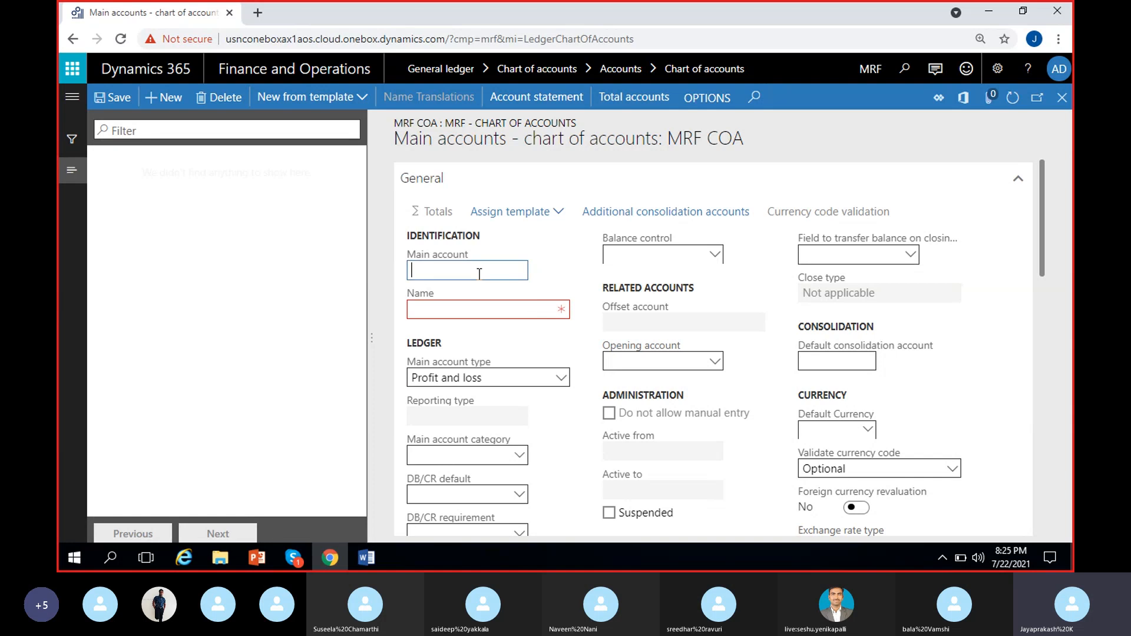
{"action": "type", "text": "100000"}
{"action": "left_click", "coordinate": [539, 282]}
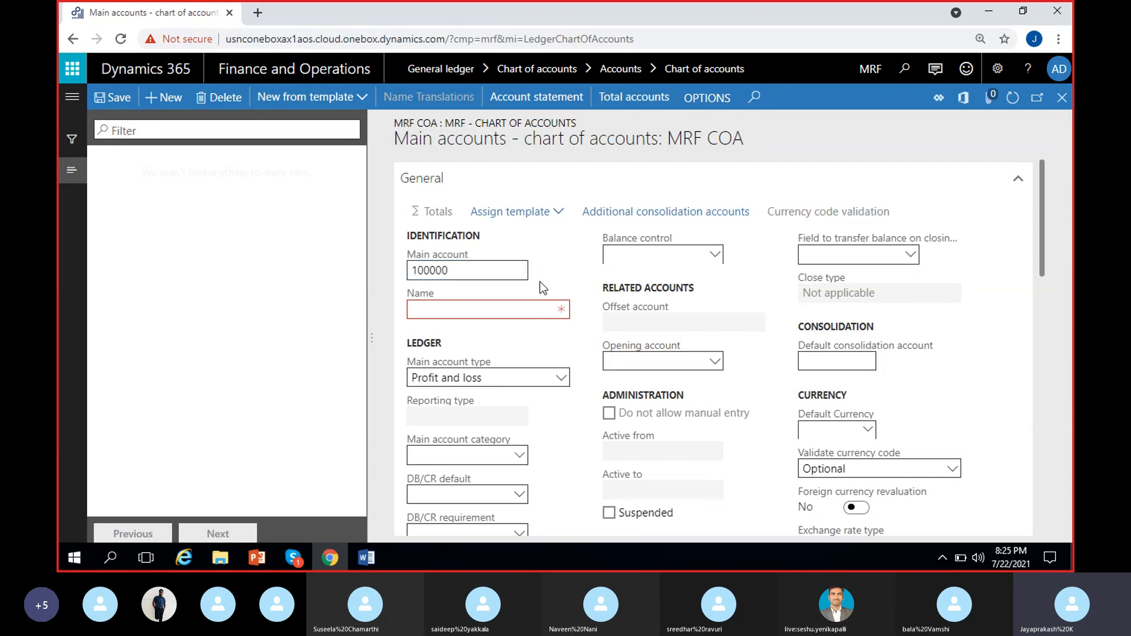
{"action": "left_click", "coordinate": [496, 311]}
{"action": "type", "text": "C"}
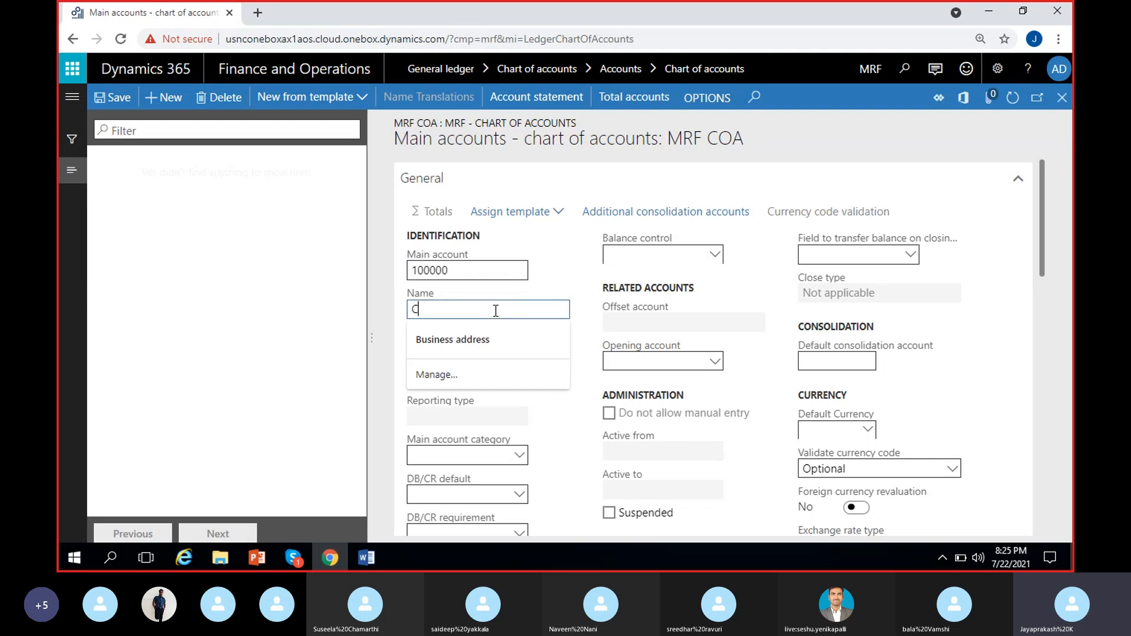
{"action": "type", "text": "ash"}
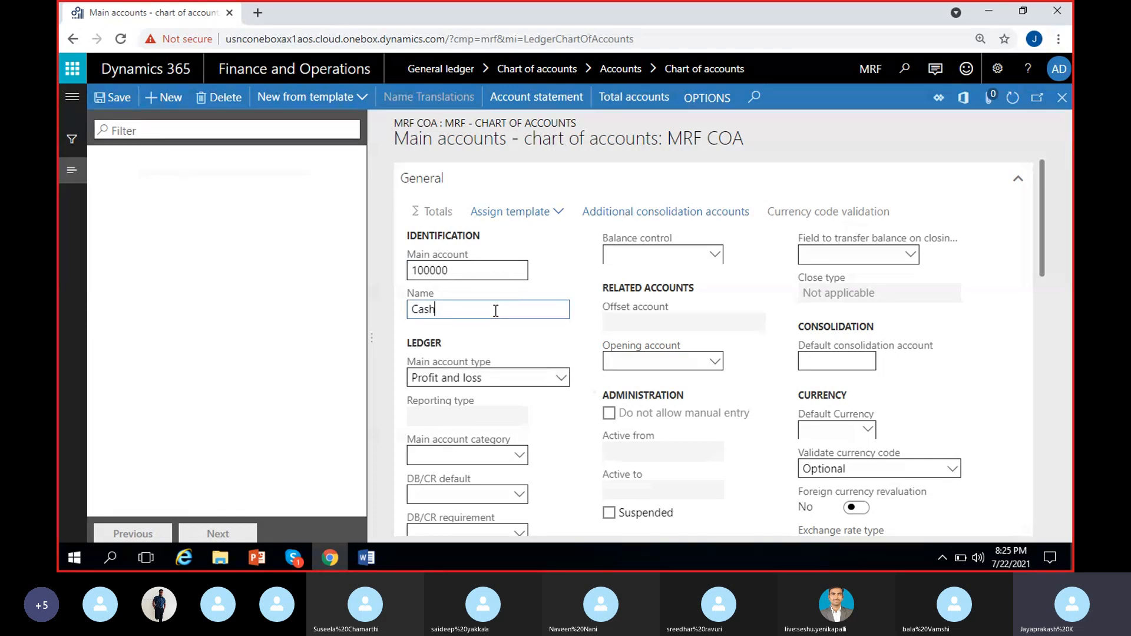
{"action": "left_click", "coordinate": [575, 338]}
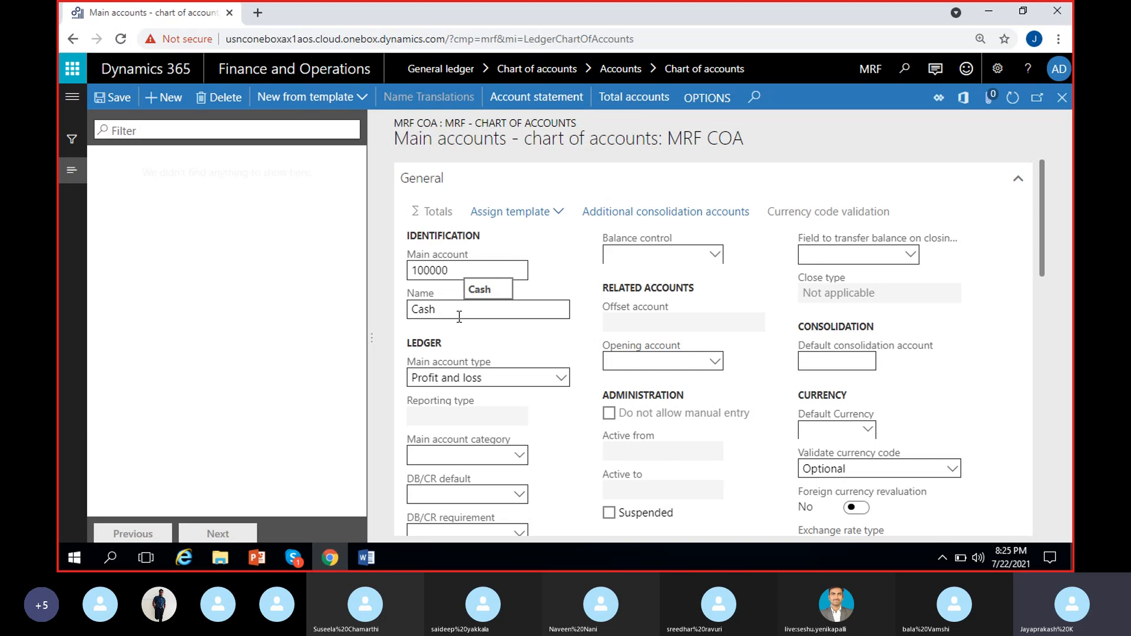
Set the Cash account's main account type to Asset and save the record.
{"action": "left_click", "coordinate": [561, 379]}
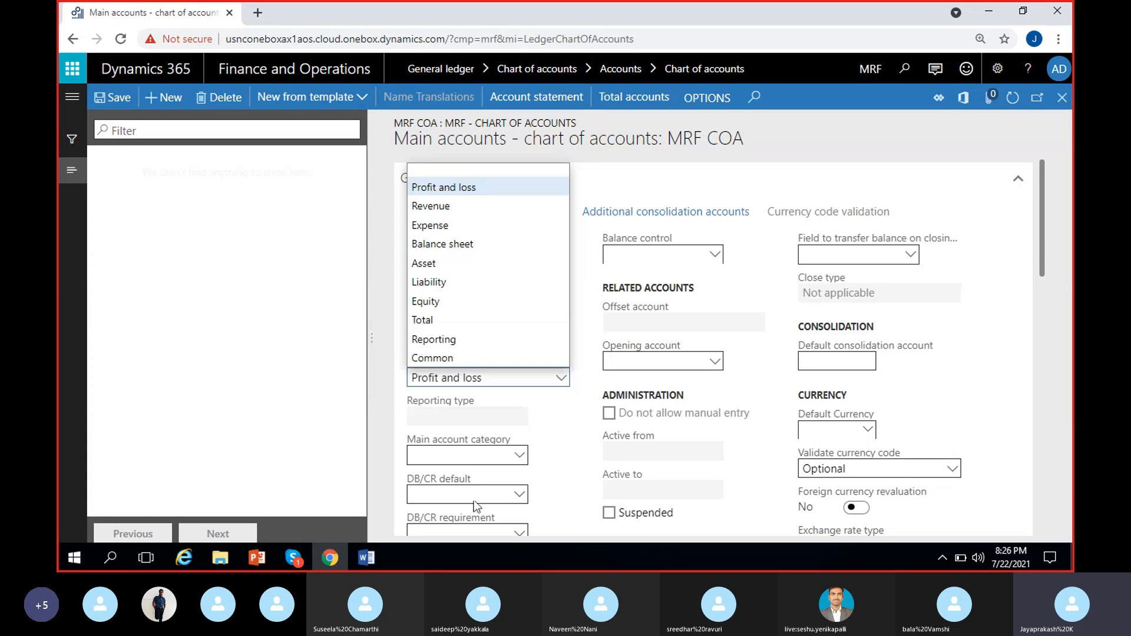
{"action": "left_click", "coordinate": [561, 415]}
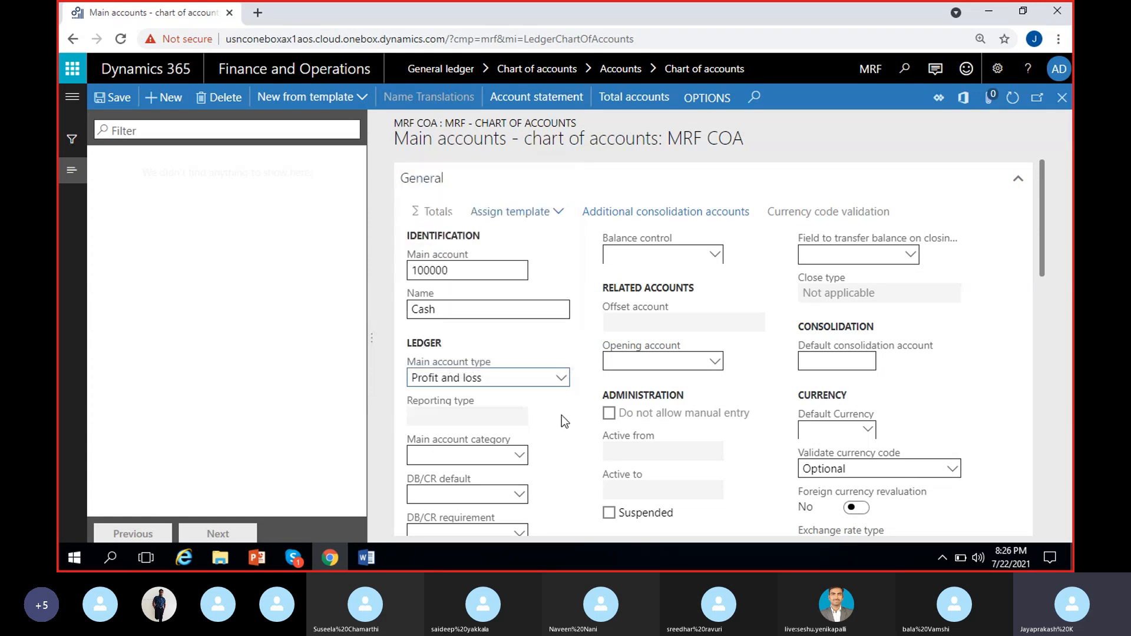
{"action": "left_click", "coordinate": [562, 380]}
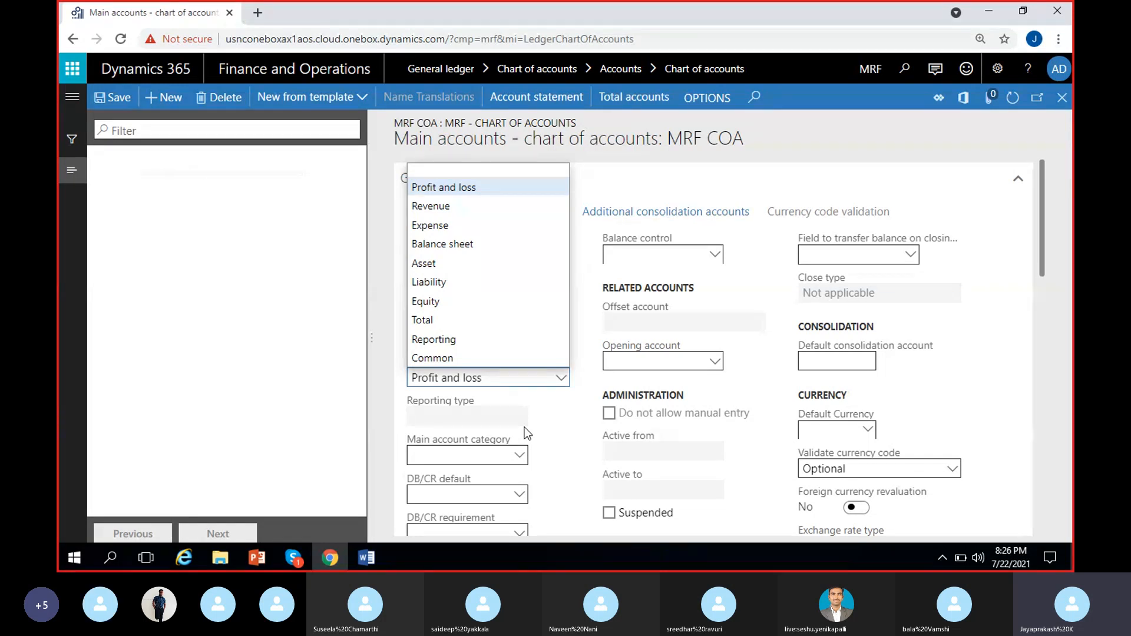
{"action": "left_click", "coordinate": [474, 264]}
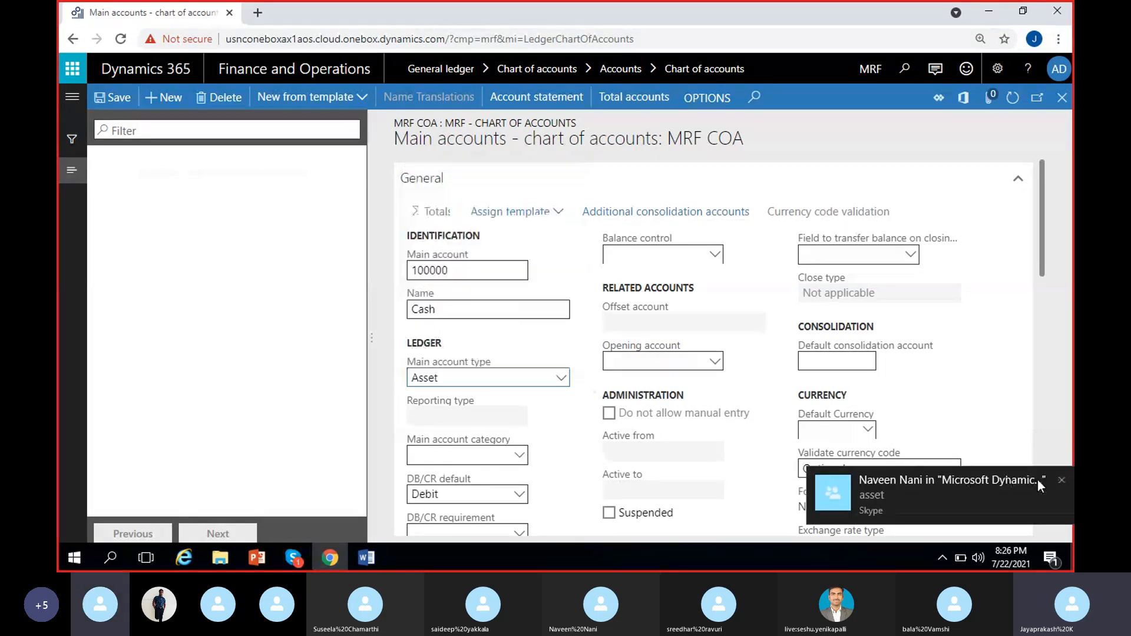
{"action": "left_click", "coordinate": [1063, 481]}
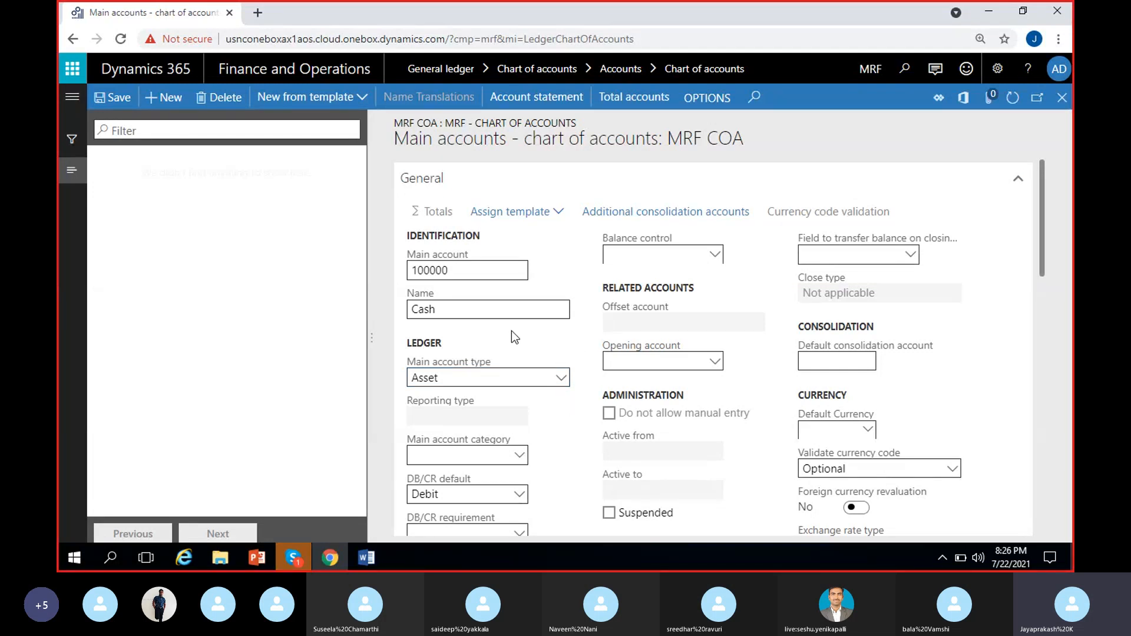
{"action": "scroll", "coordinate": [783, 448], "scroll_direction": "down", "scroll_amount": 2}
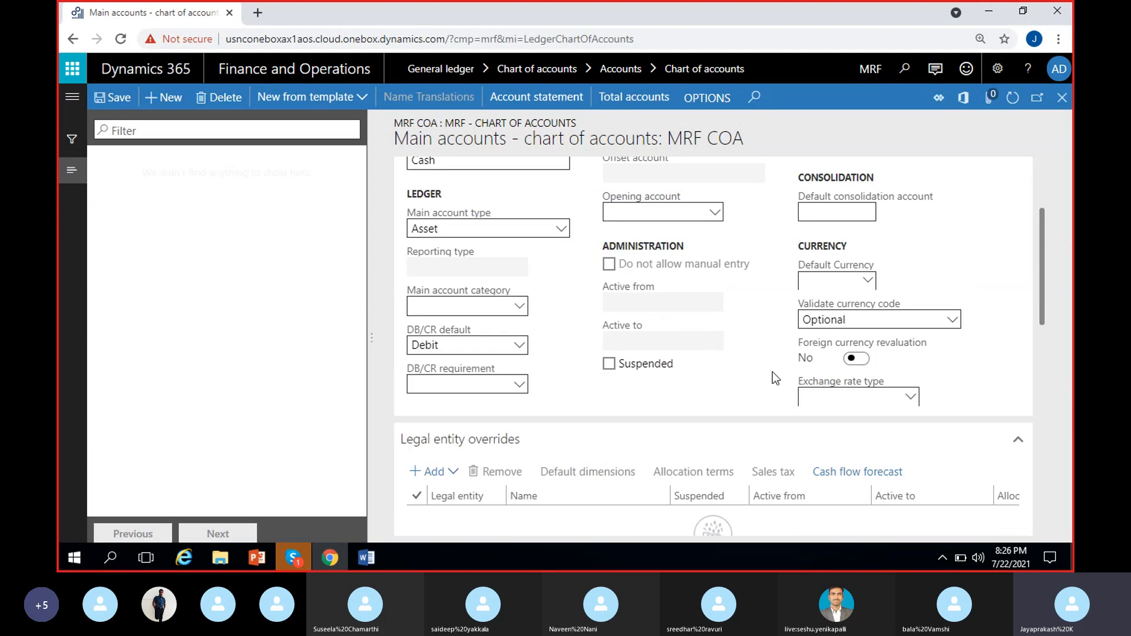
{"action": "scroll", "coordinate": [801, 433], "scroll_direction": "up", "scroll_amount": 2}
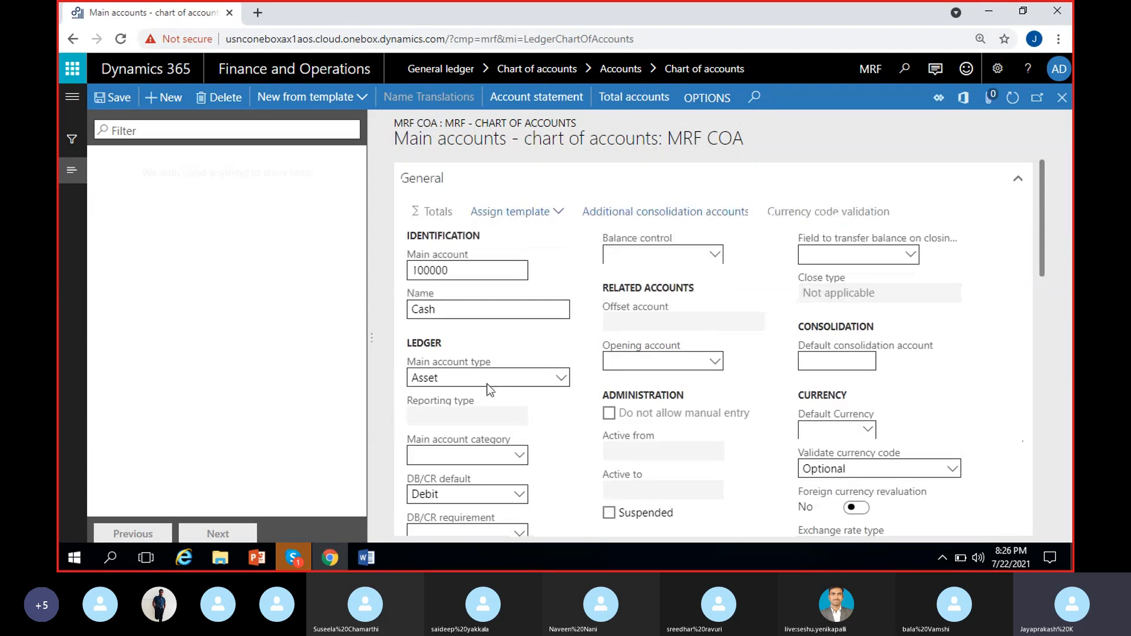
{"action": "left_click", "coordinate": [118, 100]}
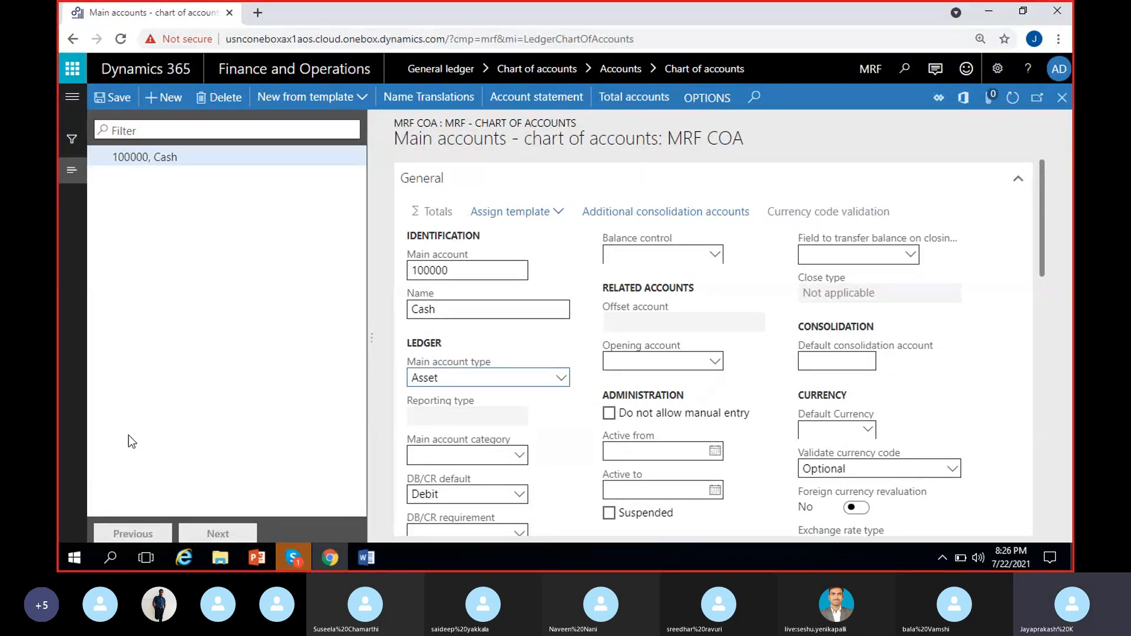
Start another main account in MRF COA, numbered 110000 and named Bills receivable.
{"action": "key", "text": "alt+n"}
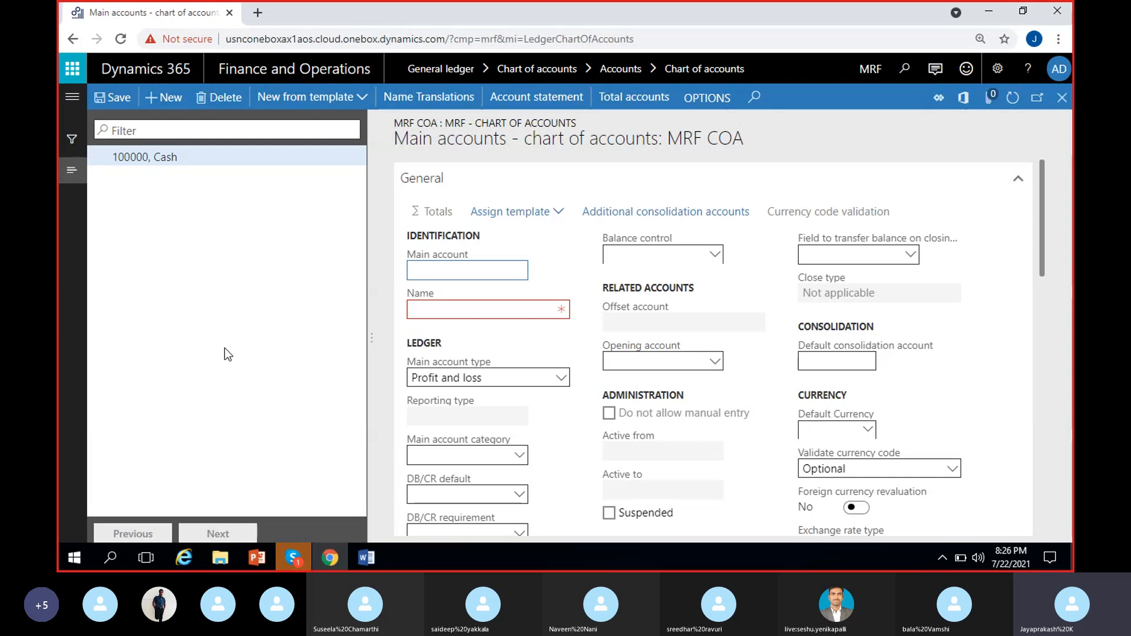
{"action": "type", "text": "110000"}
{"action": "left_click", "coordinate": [479, 308]}
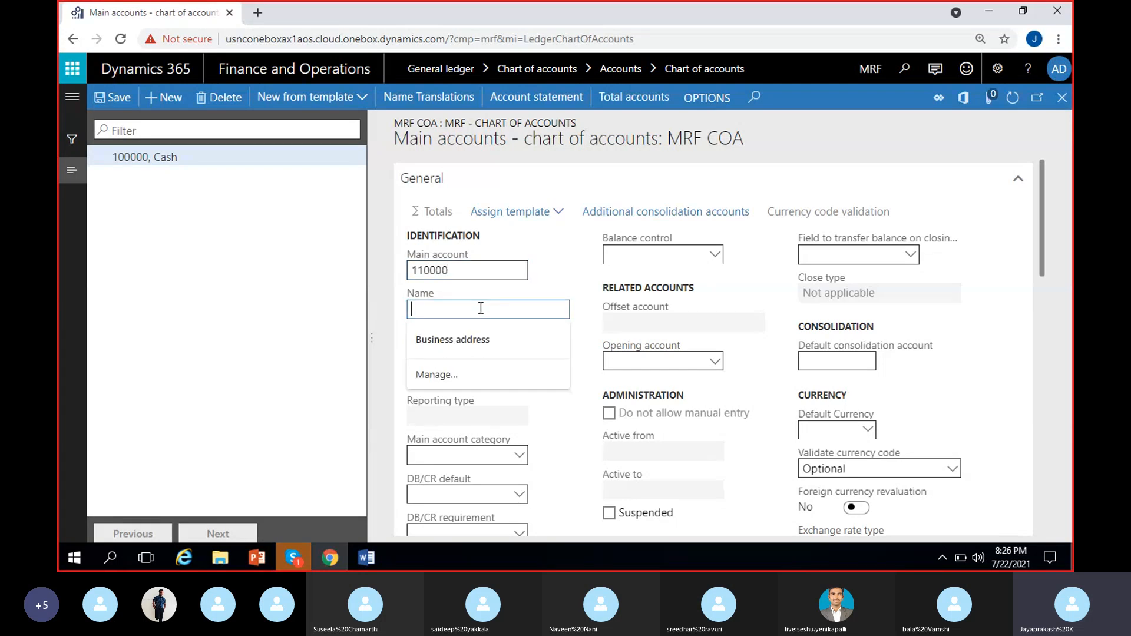
{"action": "type", "text": "Bills re"}
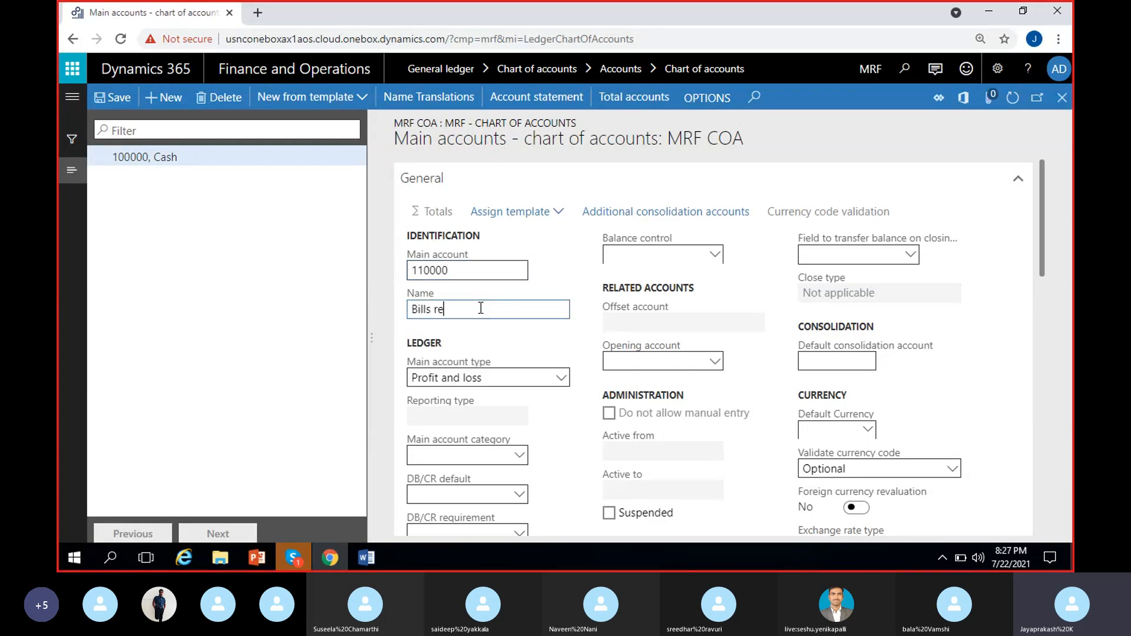
{"action": "type", "text": "ceivable"}
{"action": "left_click", "coordinate": [528, 333]}
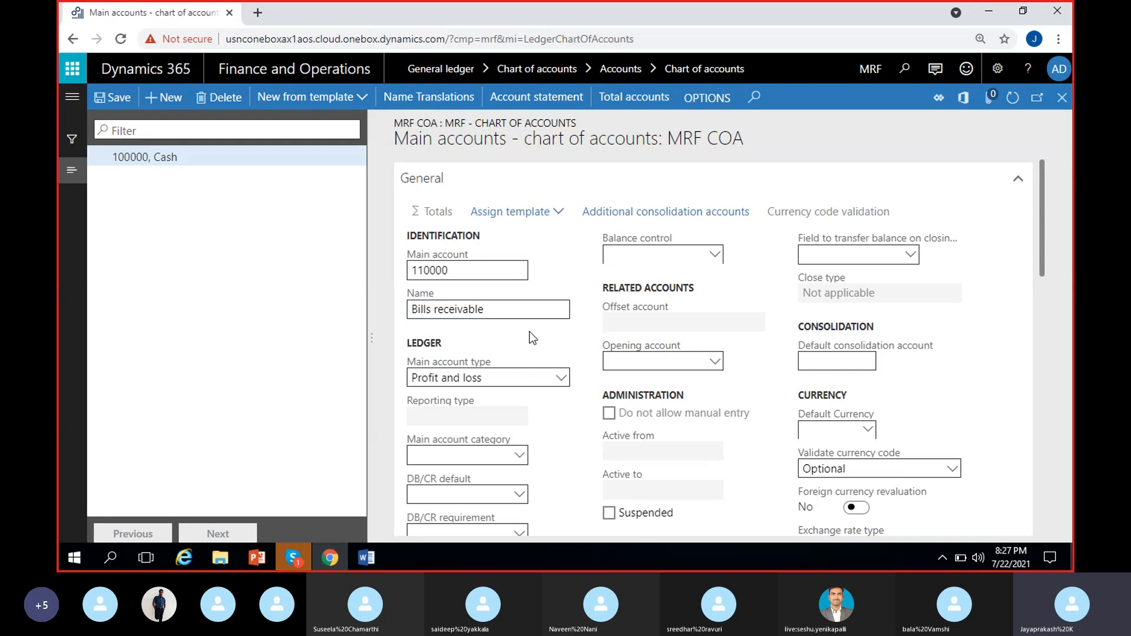
Set the Bills receivable account's main account type to Asset and return to the charts of accounts page.
{"action": "left_click", "coordinate": [553, 376]}
{"action": "left_click", "coordinate": [555, 380]}
{"action": "left_click", "coordinate": [556, 383]}
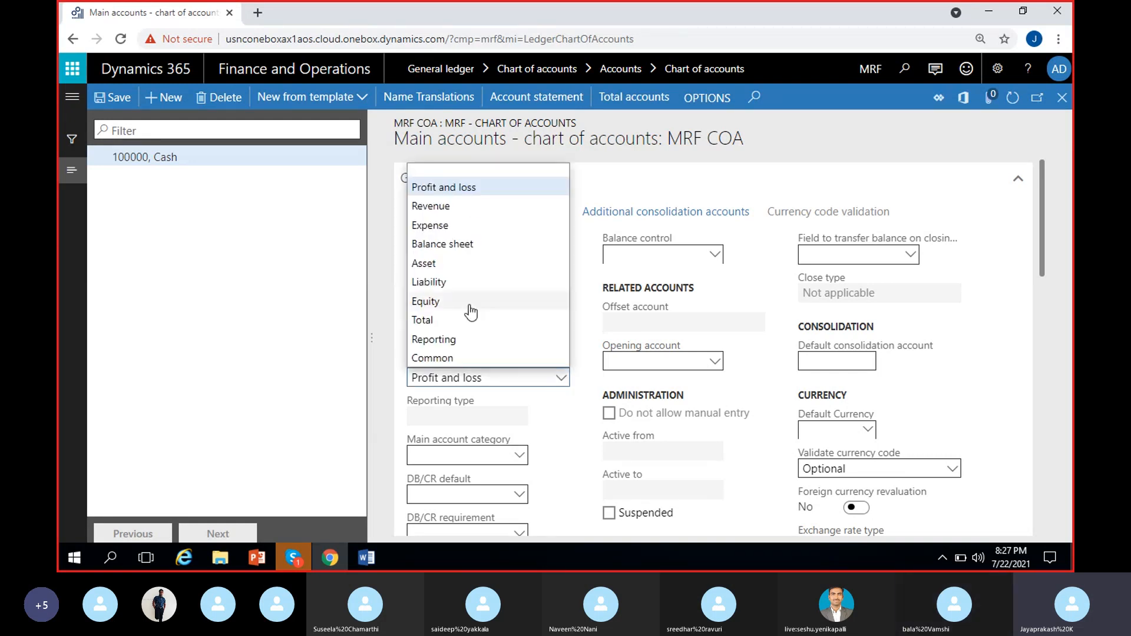
{"action": "left_click", "coordinate": [460, 269]}
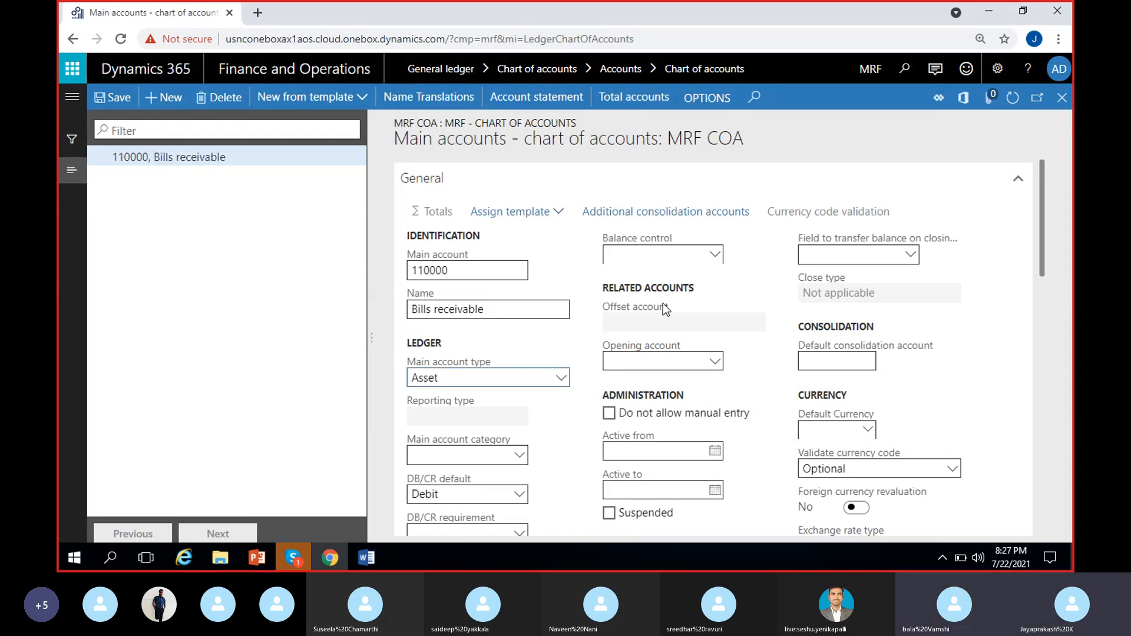
{"action": "left_click", "coordinate": [1062, 105]}
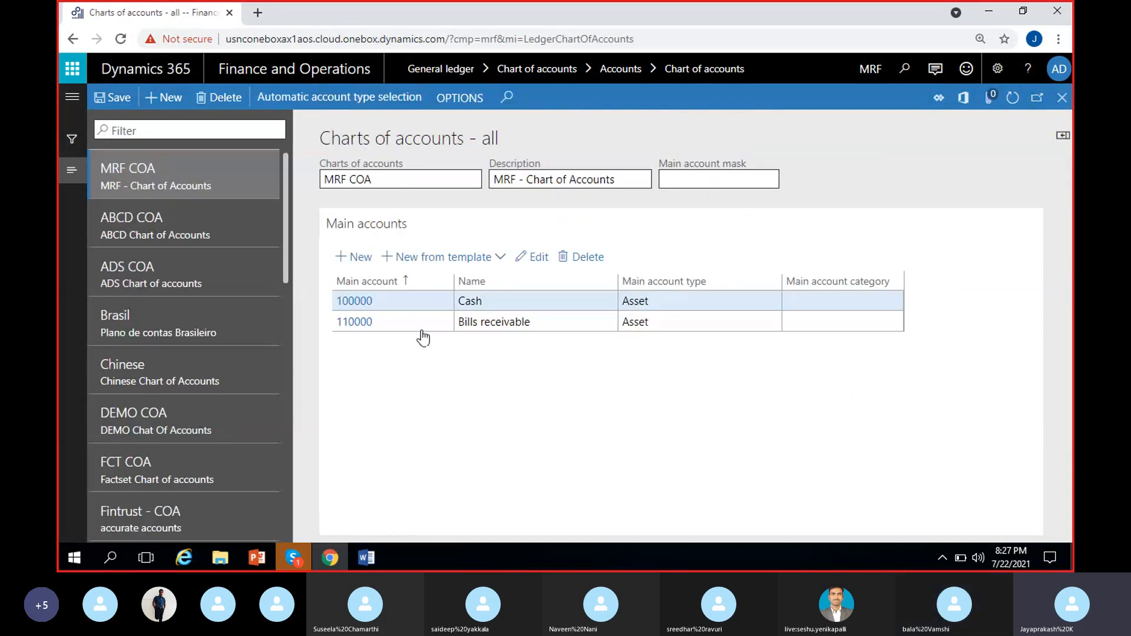
Check the names and main account types of the two accounts listed under MRF COA.
{"action": "left_click", "coordinate": [529, 307]}
{"action": "left_click", "coordinate": [550, 322]}
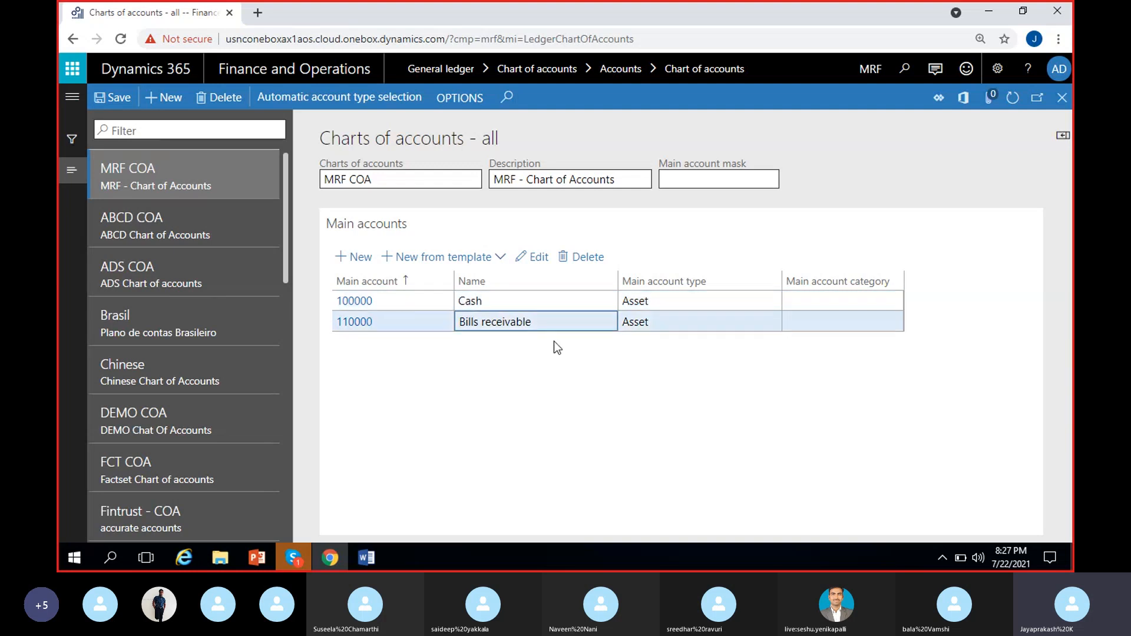
{"action": "left_click", "coordinate": [675, 306]}
{"action": "left_click", "coordinate": [671, 323]}
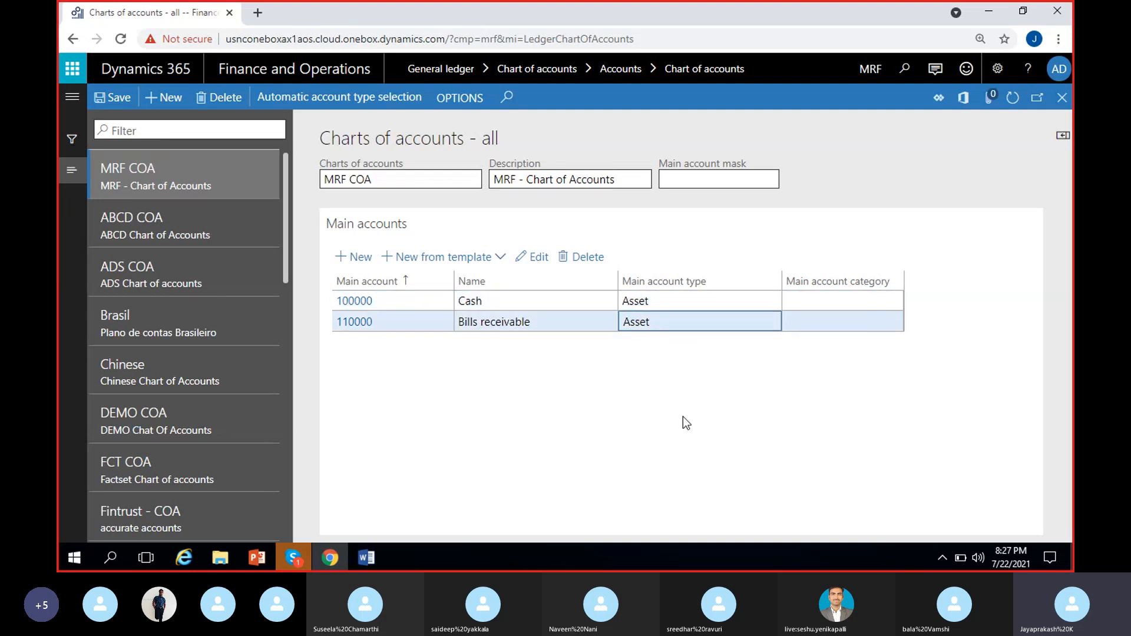
{"action": "left_click", "coordinate": [677, 299]}
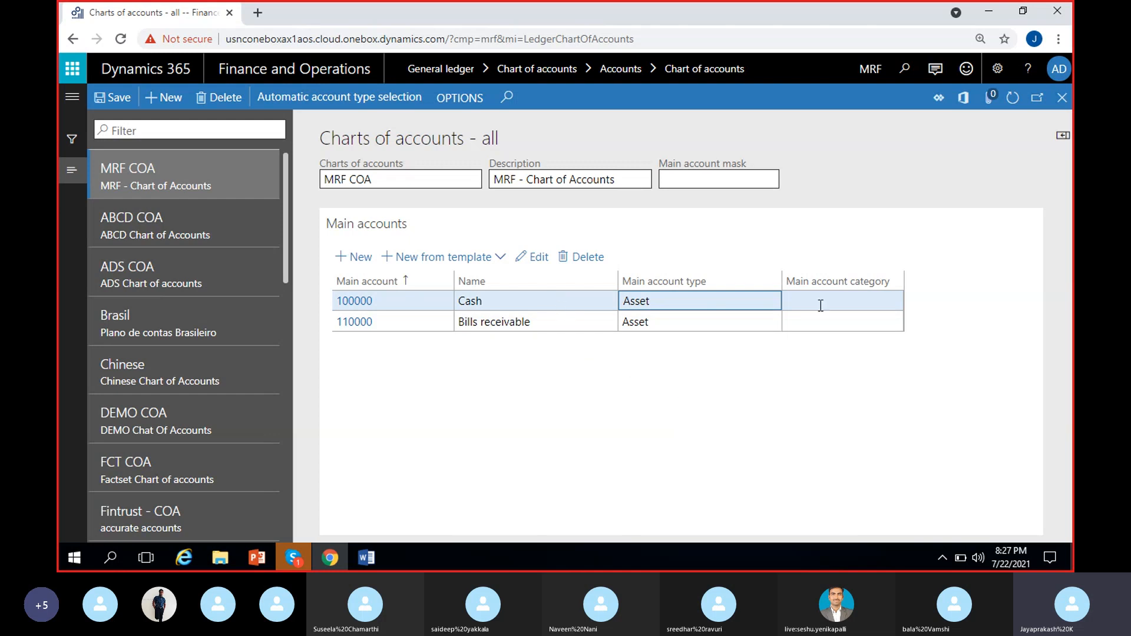
{"action": "left_click", "coordinate": [681, 325]}
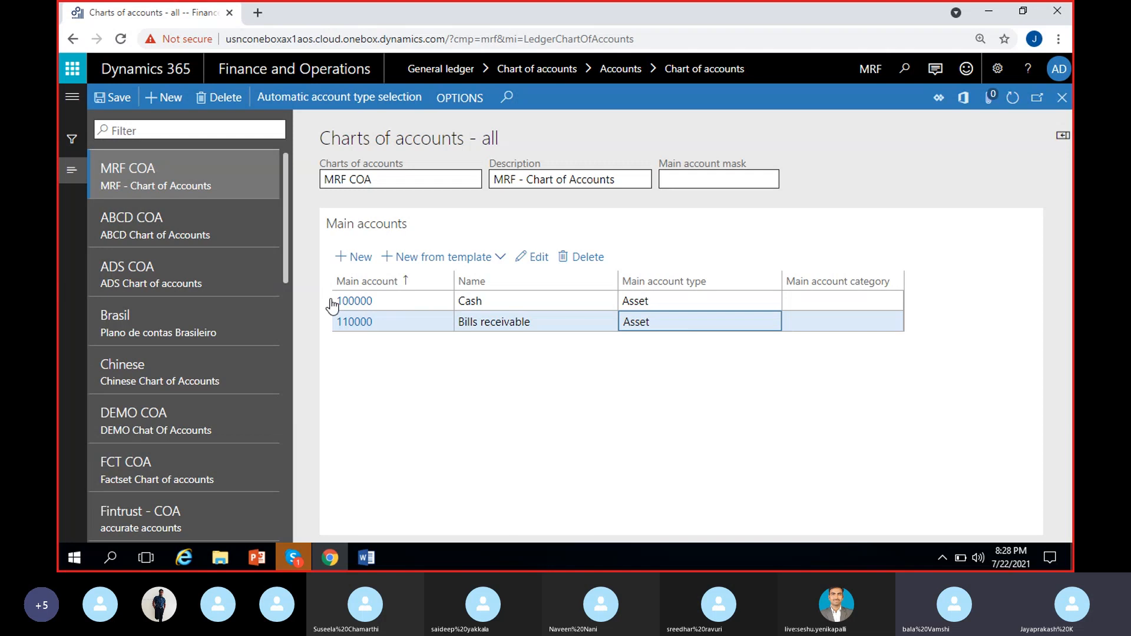
Start a new main account in MRF COA, numbered 200000 and named Accounts payable.
{"action": "left_click", "coordinate": [356, 258]}
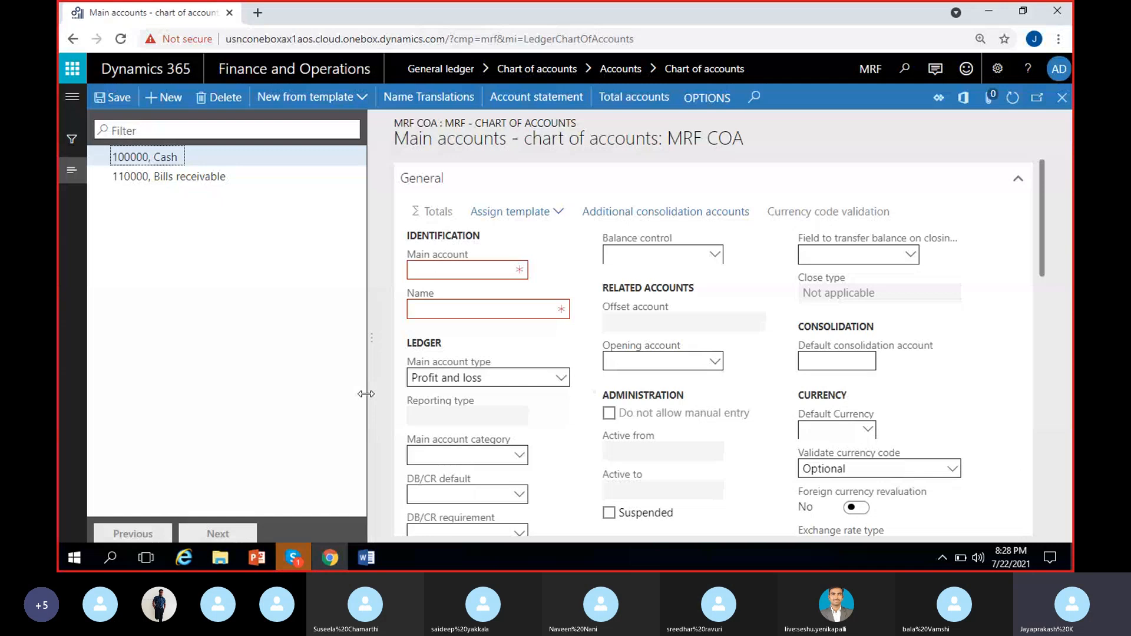
{"action": "left_click", "coordinate": [467, 270]}
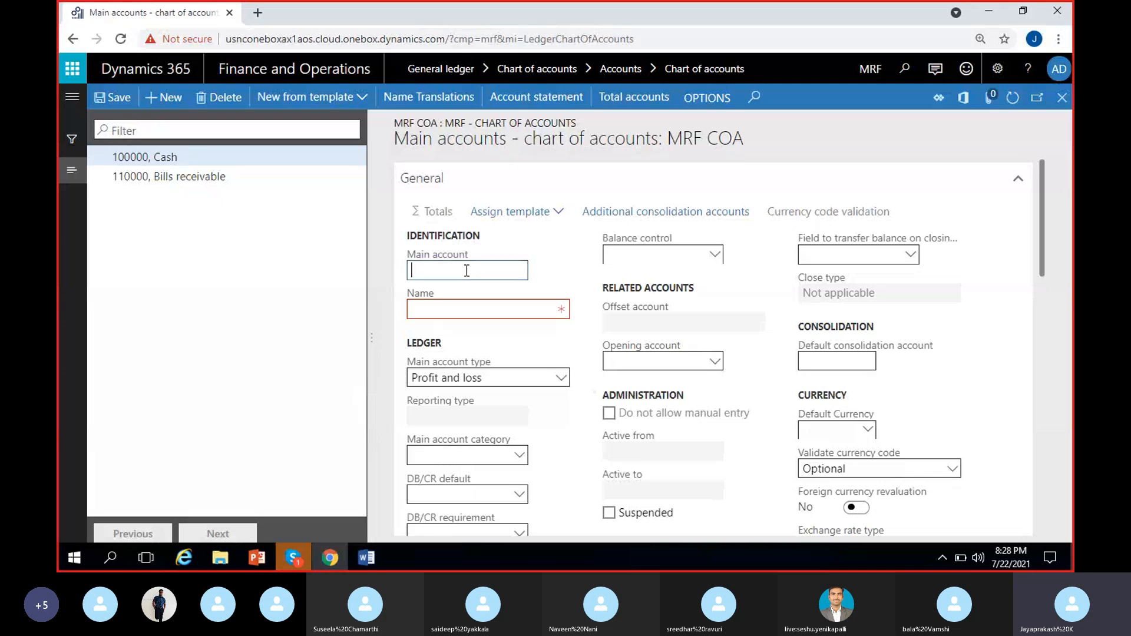
{"action": "type", "text": "200000"}
{"action": "left_click", "coordinate": [493, 307]}
{"action": "type", "text": "A"}
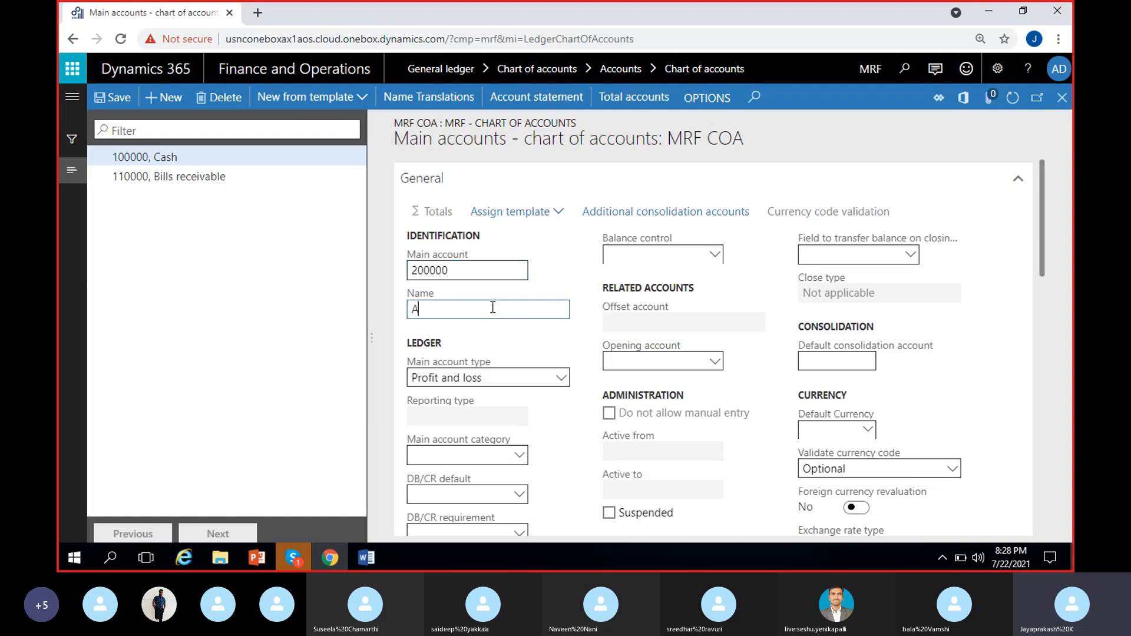
{"action": "type", "text": "ccounts payable"}
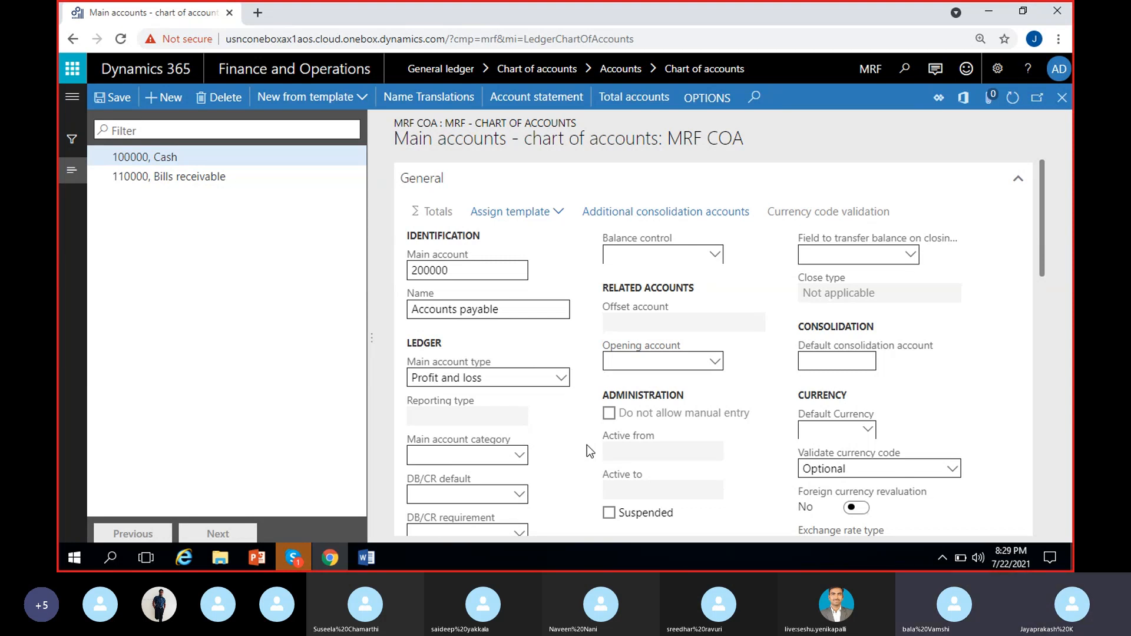
Set the Accounts payable account's main account type to Liability and check its DB/CR default, keeping it at Credit.
{"action": "left_click", "coordinate": [561, 379]}
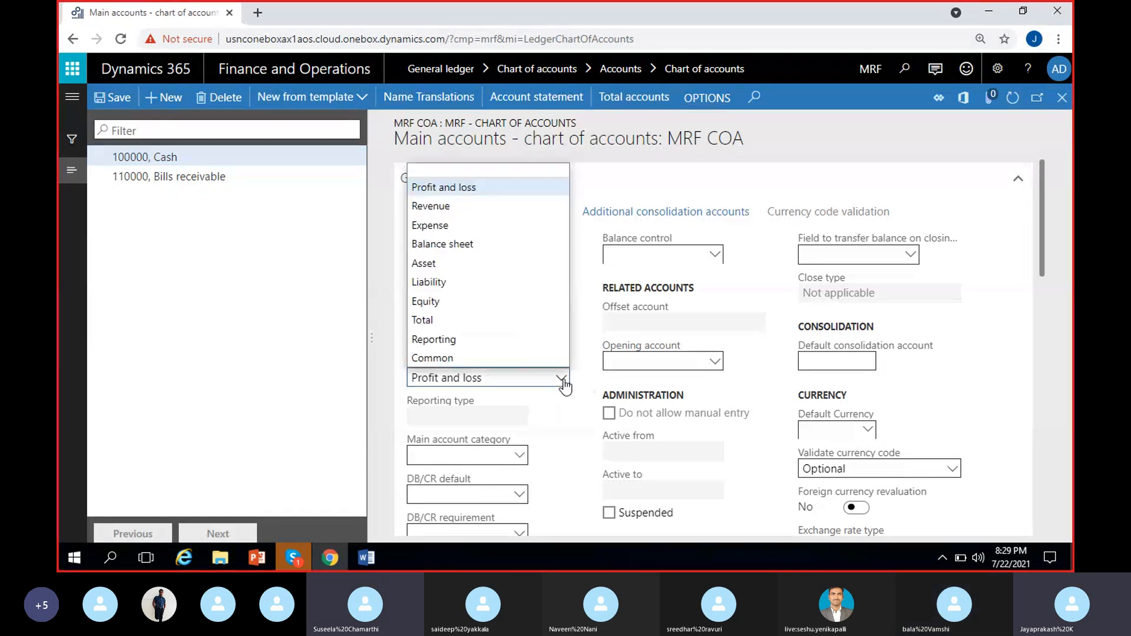
{"action": "left_click", "coordinate": [453, 282]}
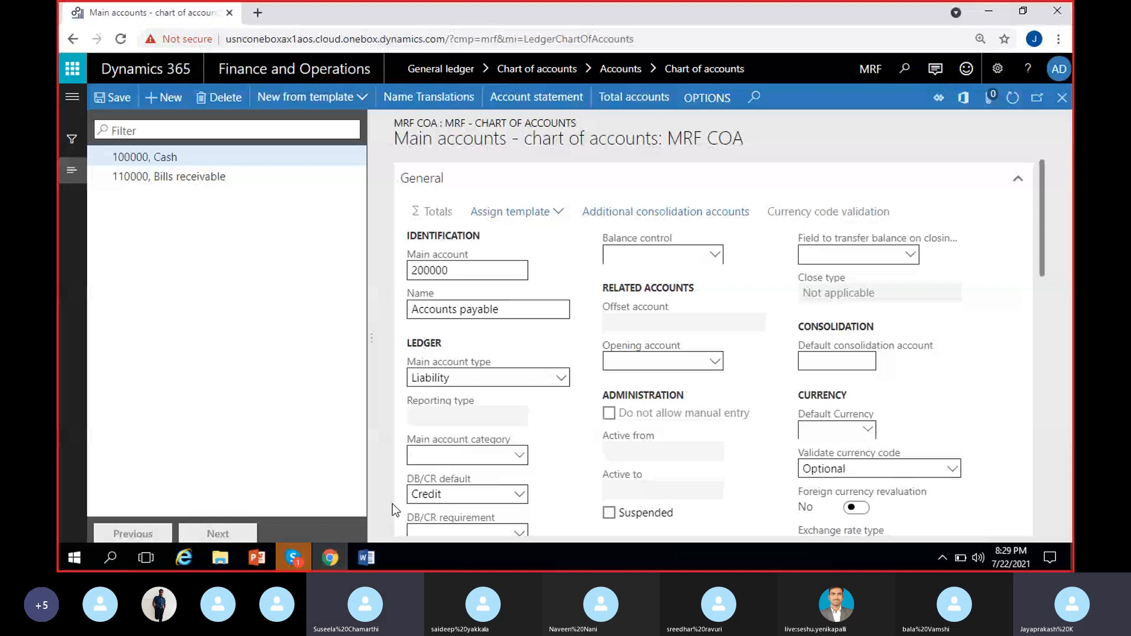
{"action": "scroll", "coordinate": [550, 476], "scroll_direction": "down", "scroll_amount": 2}
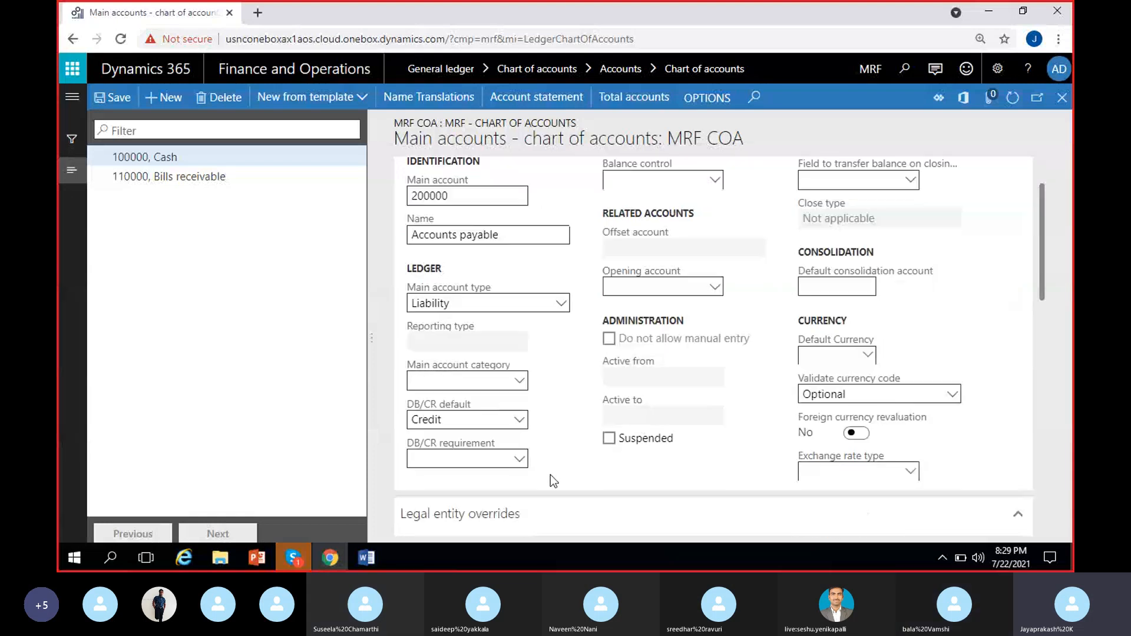
{"action": "left_click", "coordinate": [480, 427]}
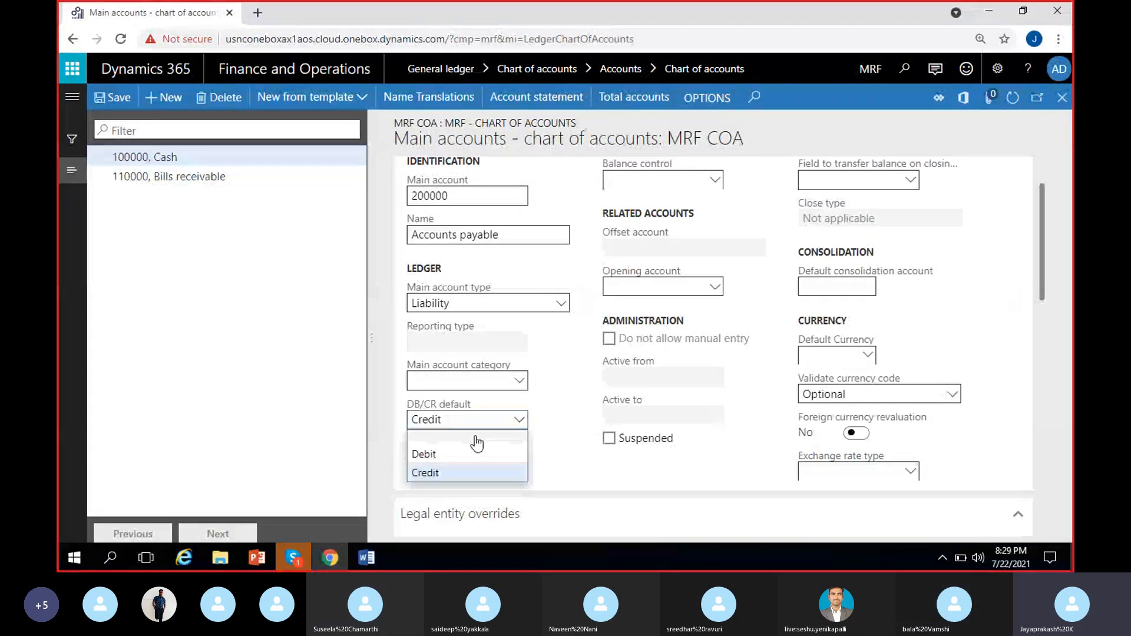
{"action": "left_click", "coordinate": [546, 419]}
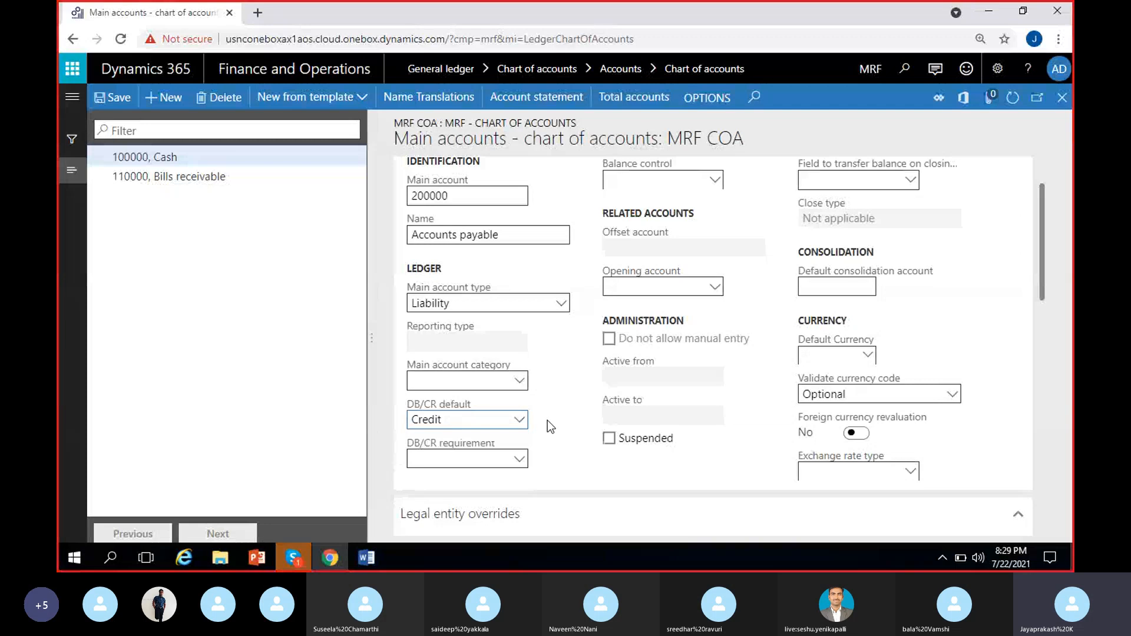
{"action": "scroll", "coordinate": [545, 420], "scroll_direction": "up", "scroll_amount": 2}
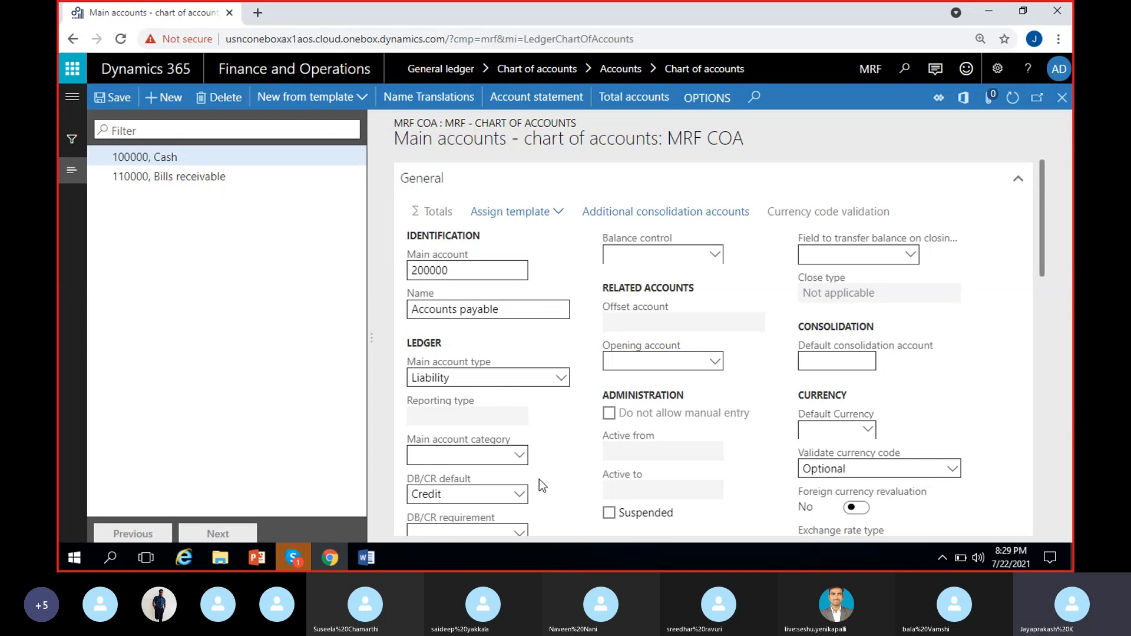
Start a new main account, consult the number ranges in the Word notes, and enter number 500000 and name Rent exepense.
{"action": "left_click", "coordinate": [164, 97]}
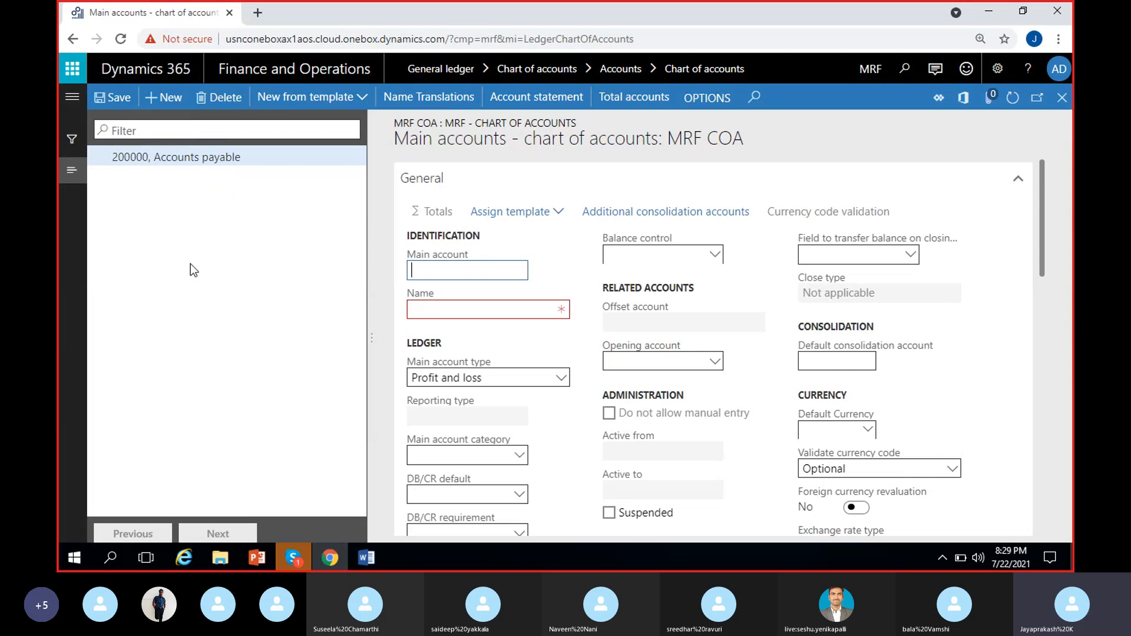
{"action": "left_click", "coordinate": [366, 560]}
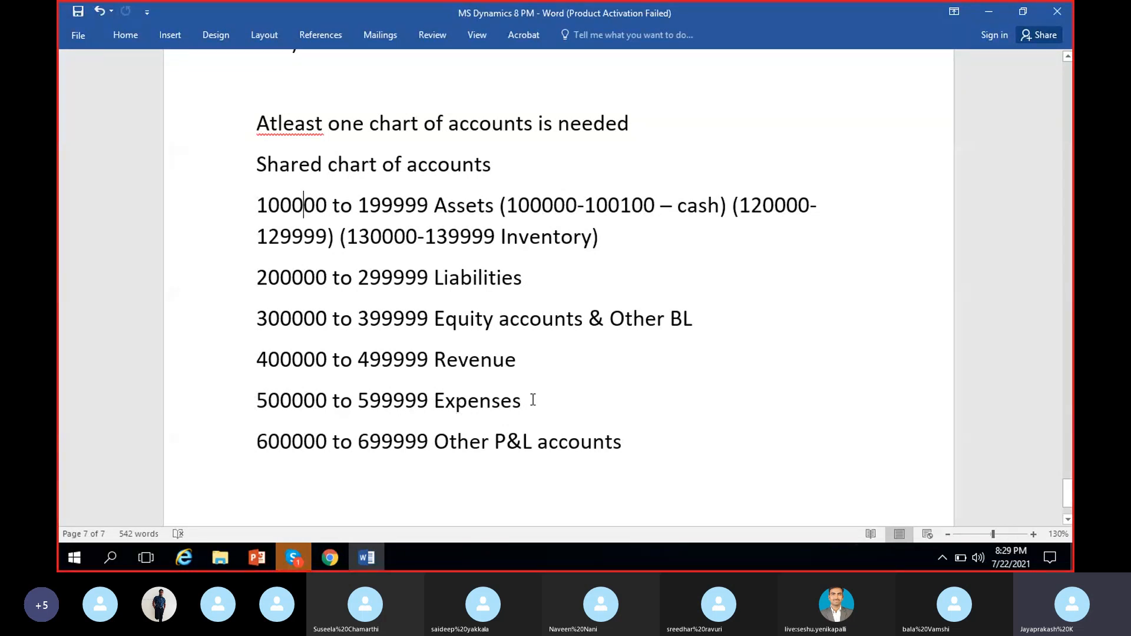
{"action": "left_click", "coordinate": [990, 14]}
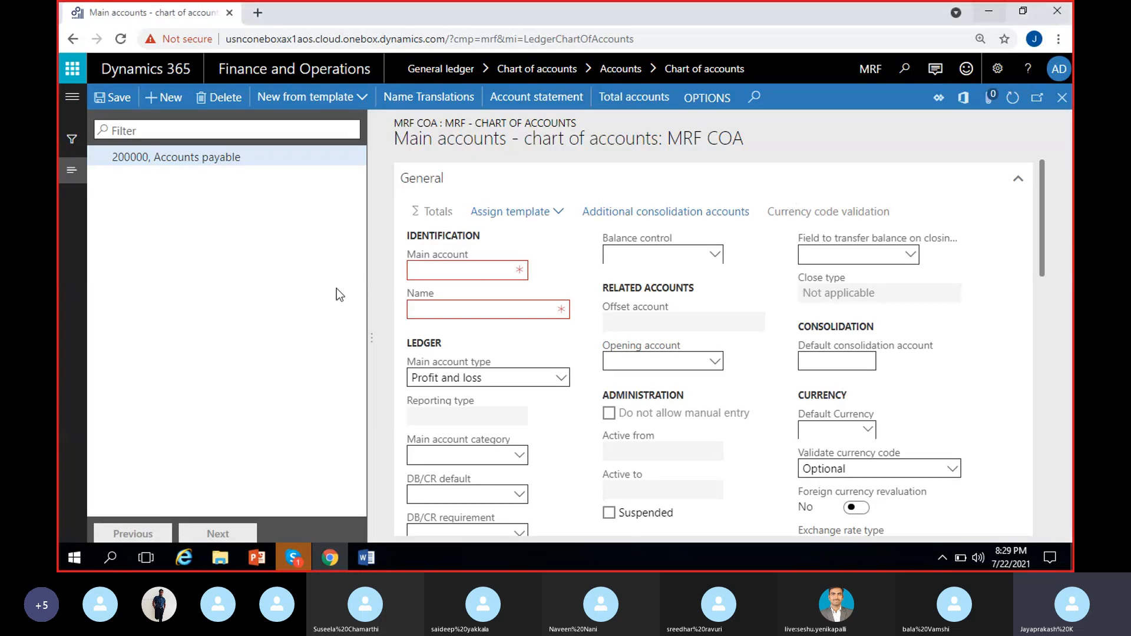
{"action": "left_click", "coordinate": [410, 274]}
{"action": "type", "text": "500000"}
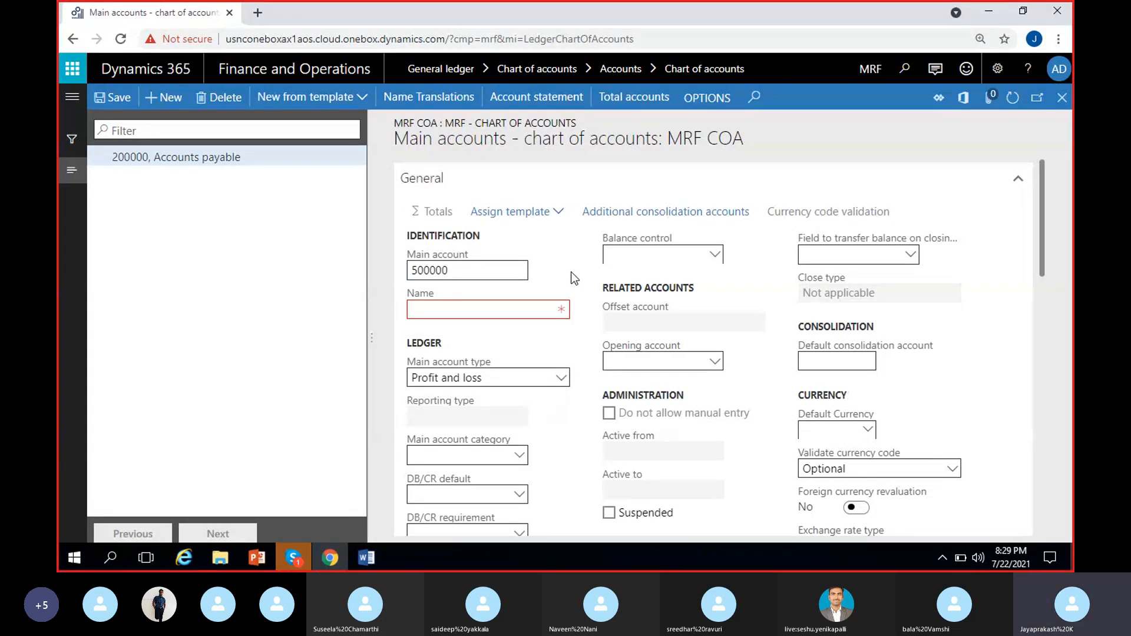
{"action": "left_click", "coordinate": [513, 307]}
{"action": "type", "text": "Rent exepense"}
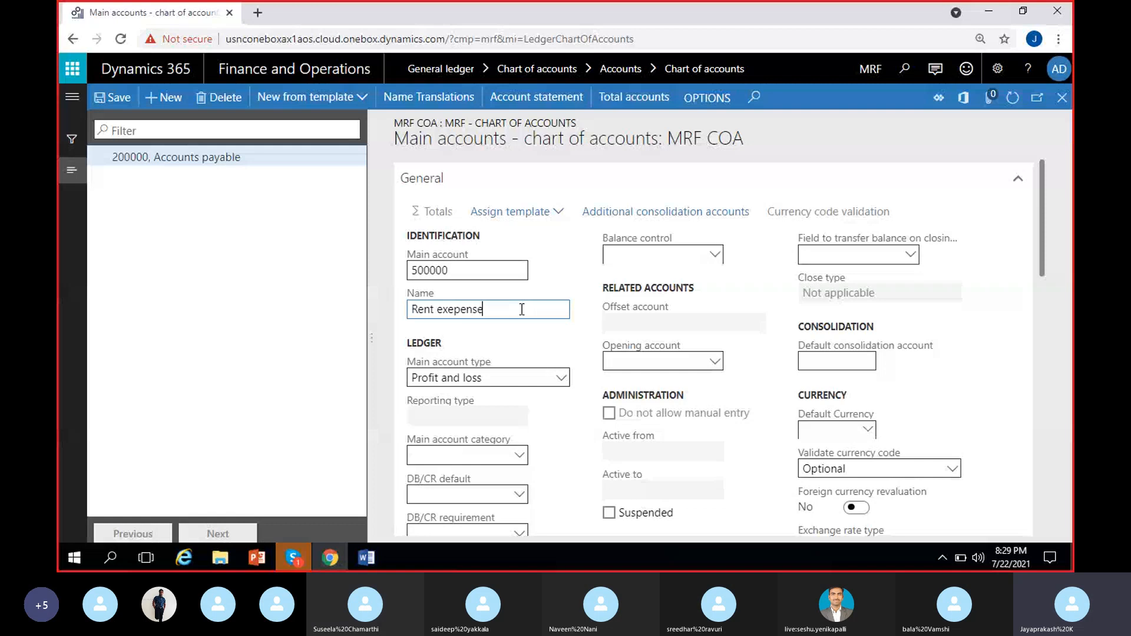
Set the main account type of account 500000 to Expense and review the available account types.
{"action": "left_click", "coordinate": [526, 335]}
{"action": "left_click", "coordinate": [560, 378]}
{"action": "left_click", "coordinate": [463, 227]}
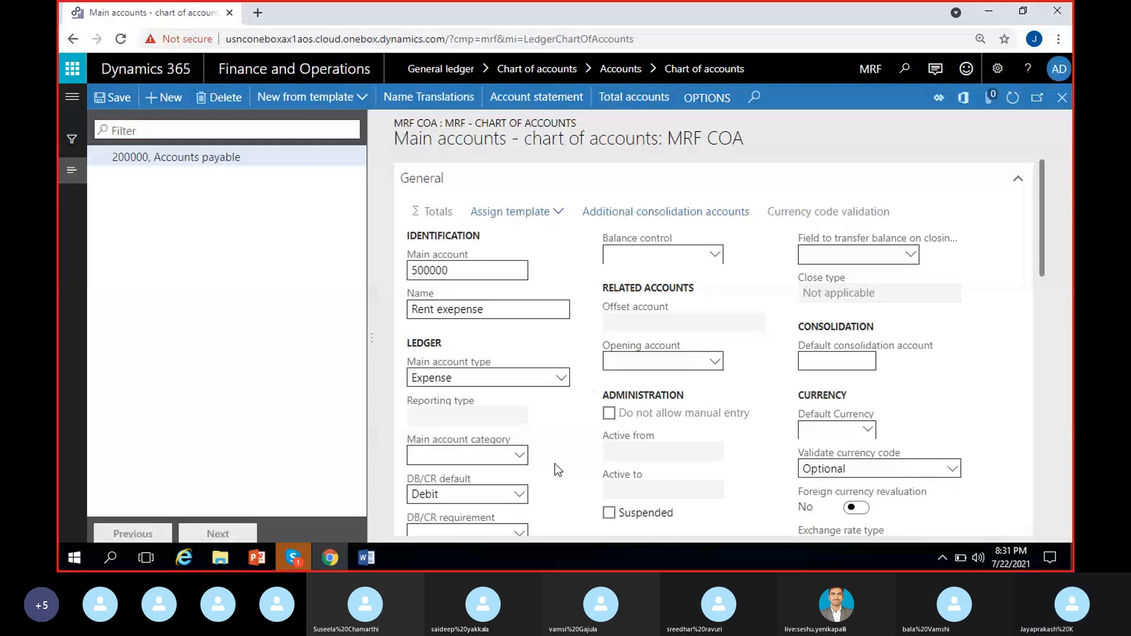
{"action": "left_click", "coordinate": [561, 378]}
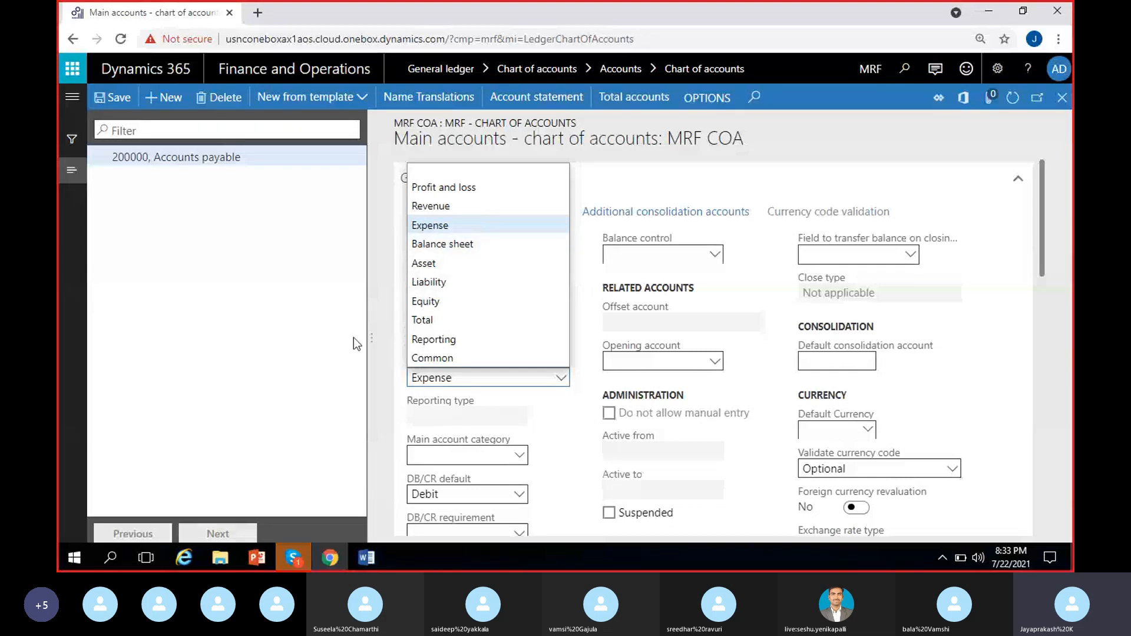
{"action": "left_click", "coordinate": [384, 313]}
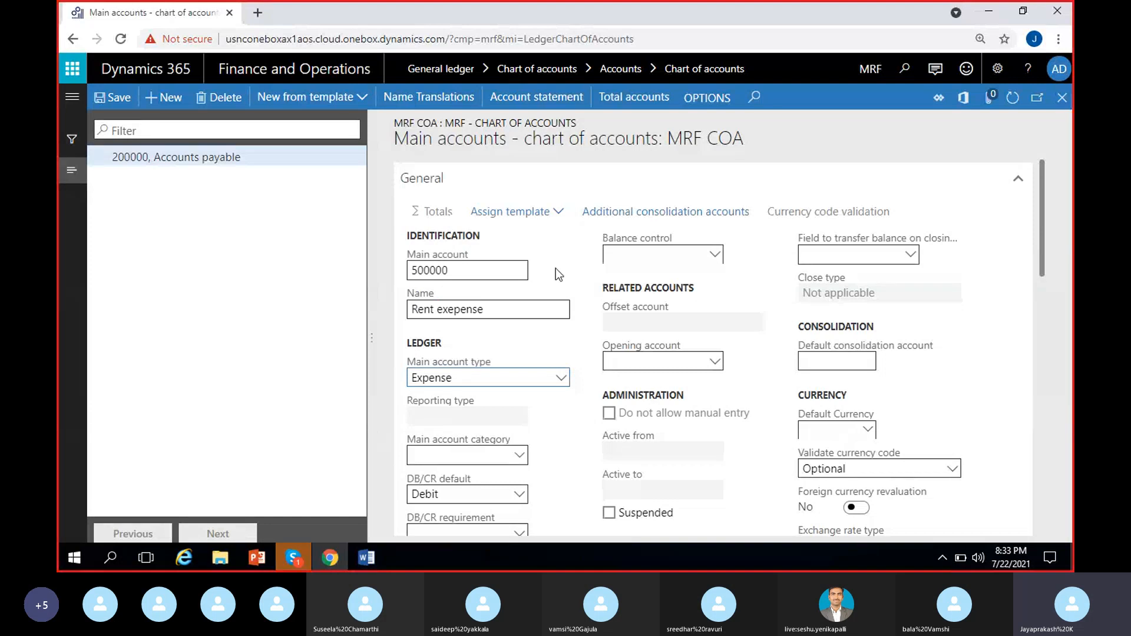
{"action": "left_click", "coordinate": [560, 403]}
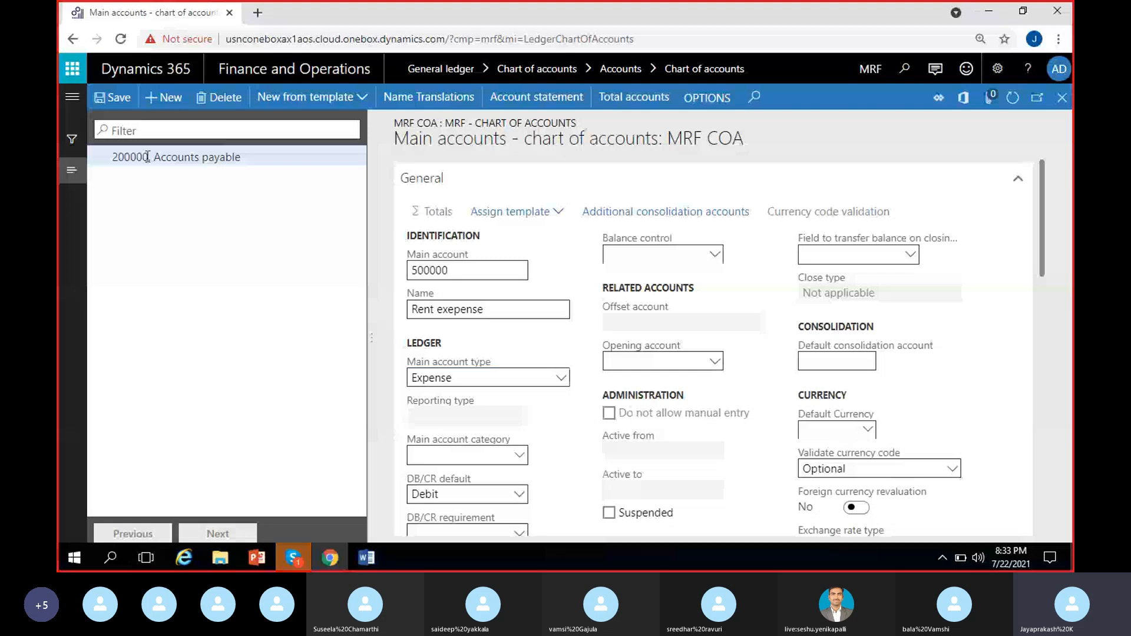
Add a main account numbered 500001, named Salary expenses, with main account type Expense.
{"action": "left_click", "coordinate": [165, 98]}
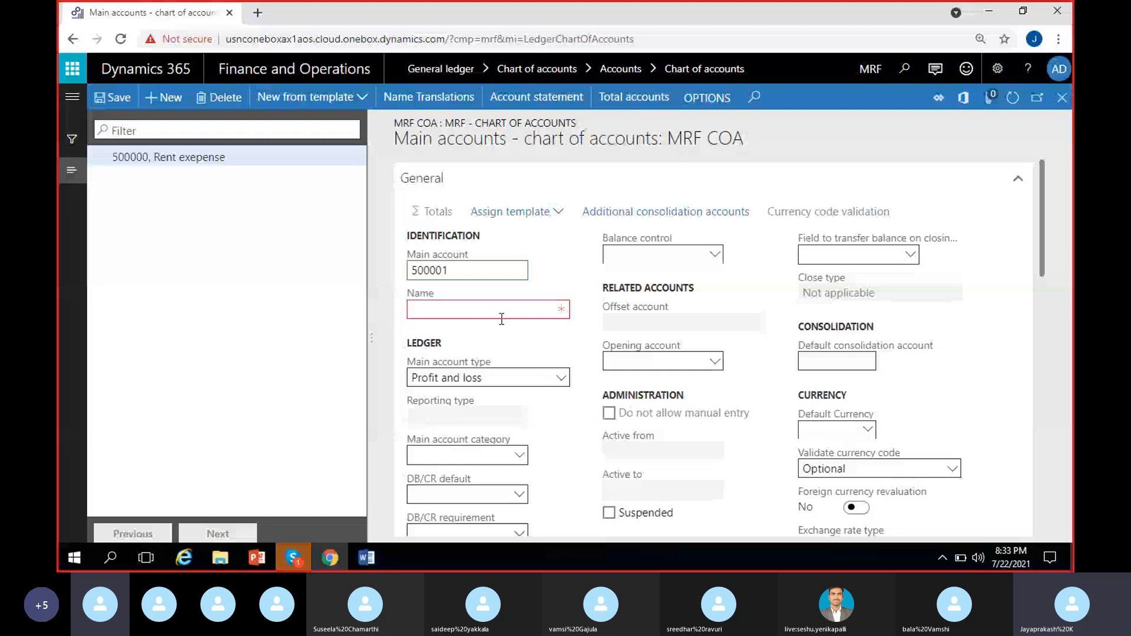
{"action": "left_click", "coordinate": [501, 318]}
{"action": "type", "text": "S"}
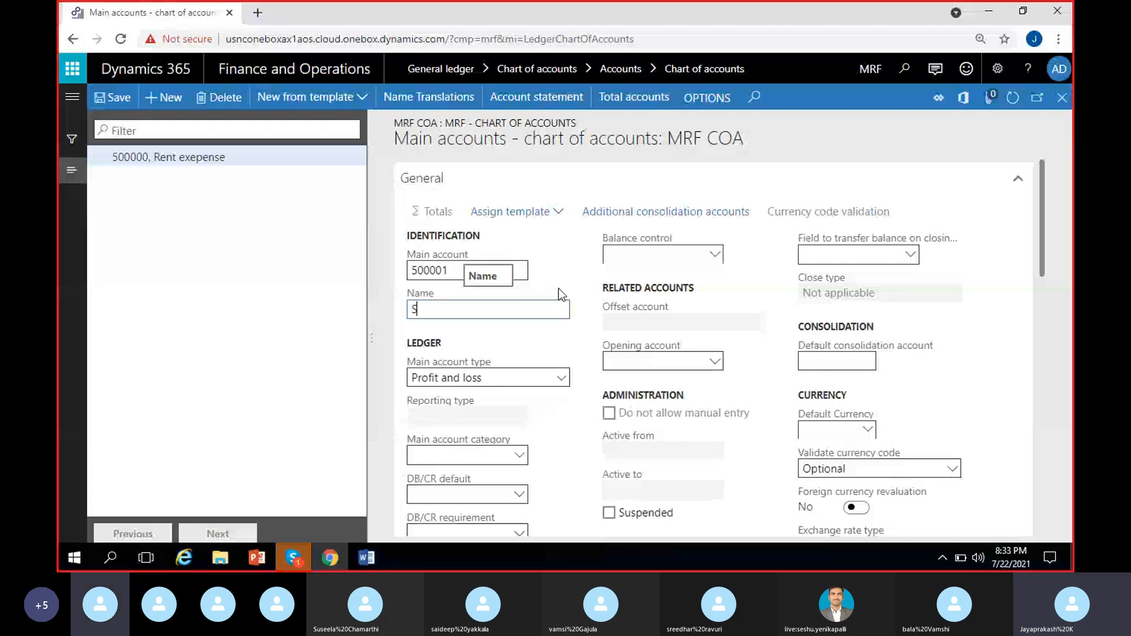
{"action": "type", "text": "alary expenses"}
{"action": "left_click", "coordinate": [558, 377]}
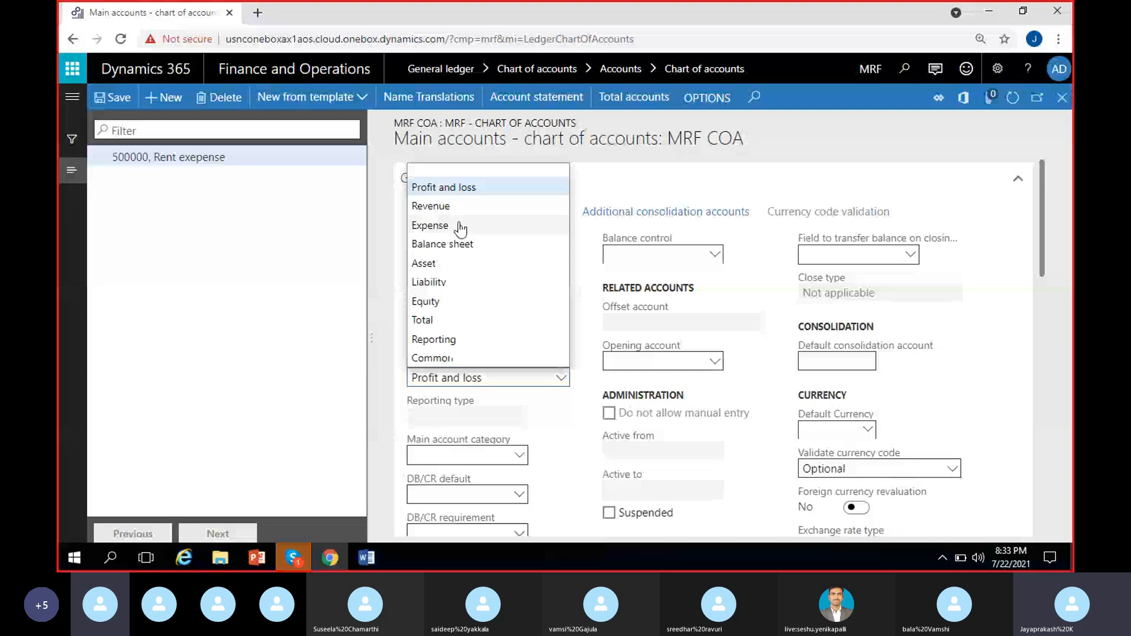
{"action": "left_click", "coordinate": [460, 227]}
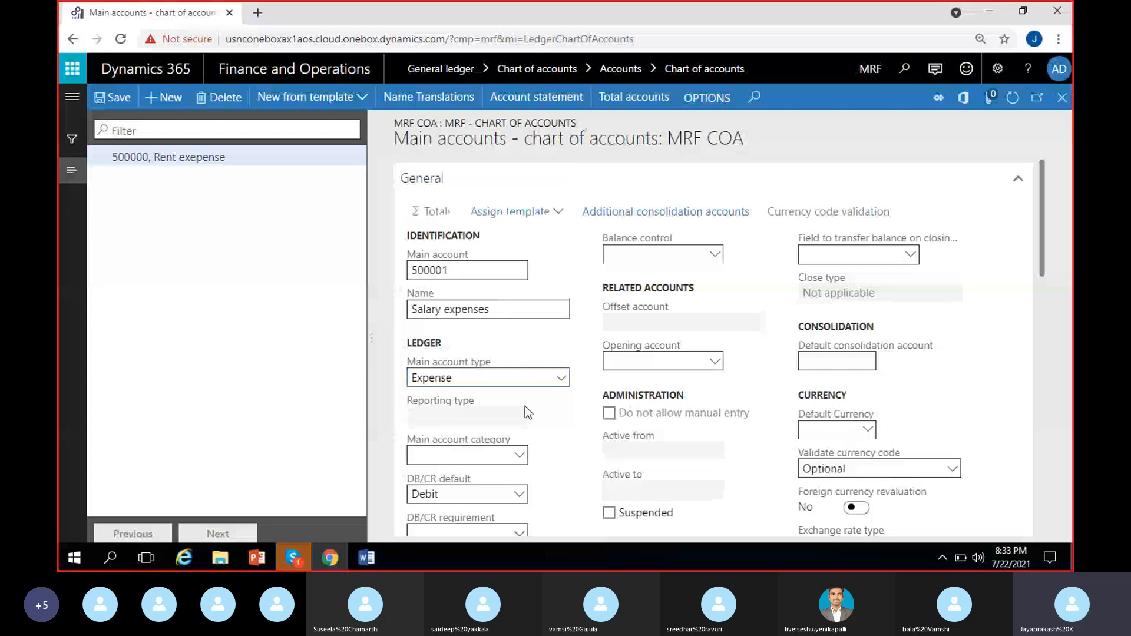
Add two more main accounts of type Expense: 500002 Electricity expenses and 500003 Depreciation expense.
{"action": "left_click", "coordinate": [171, 107]}
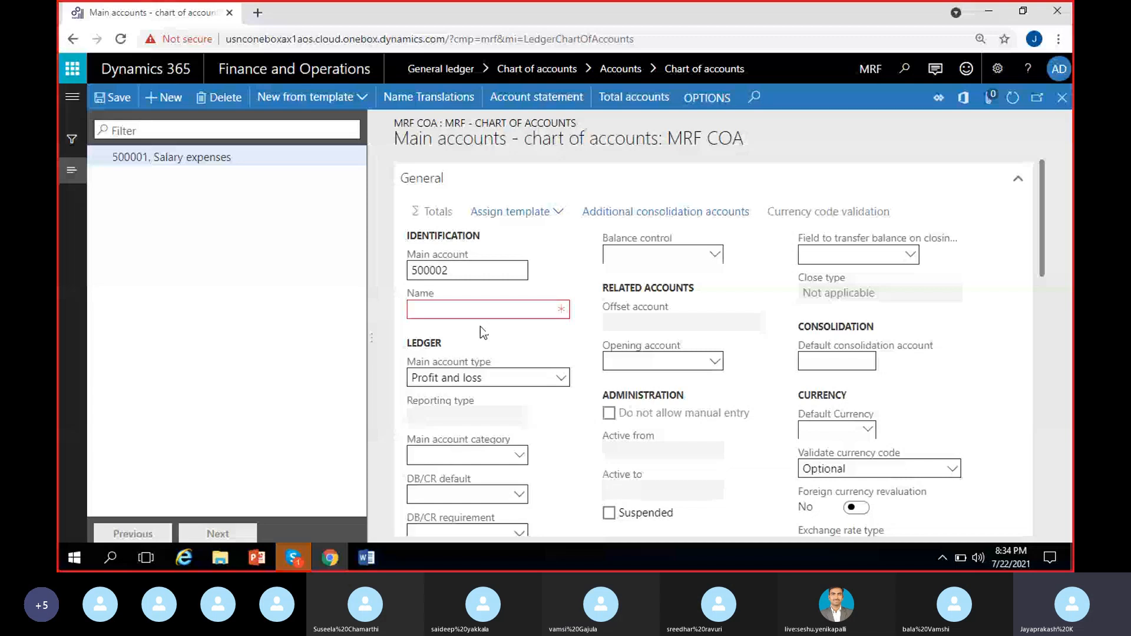
{"action": "type", "text": "Electri"}
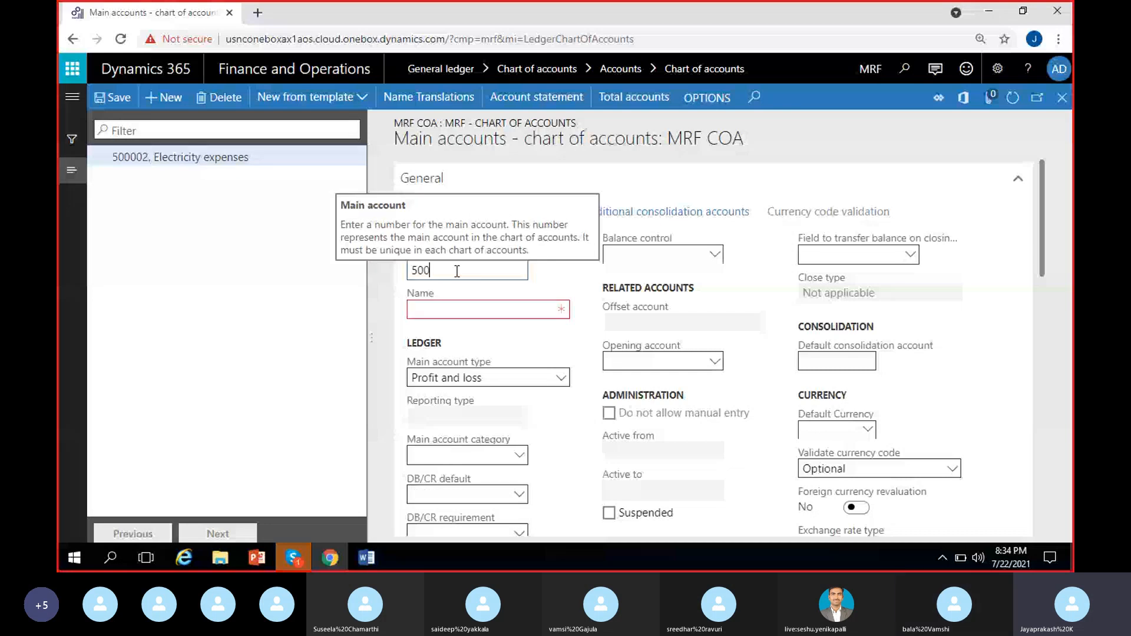
{"action": "type", "text": "003"}
{"action": "left_click", "coordinate": [507, 310]}
{"action": "type", "text": "Dep"}
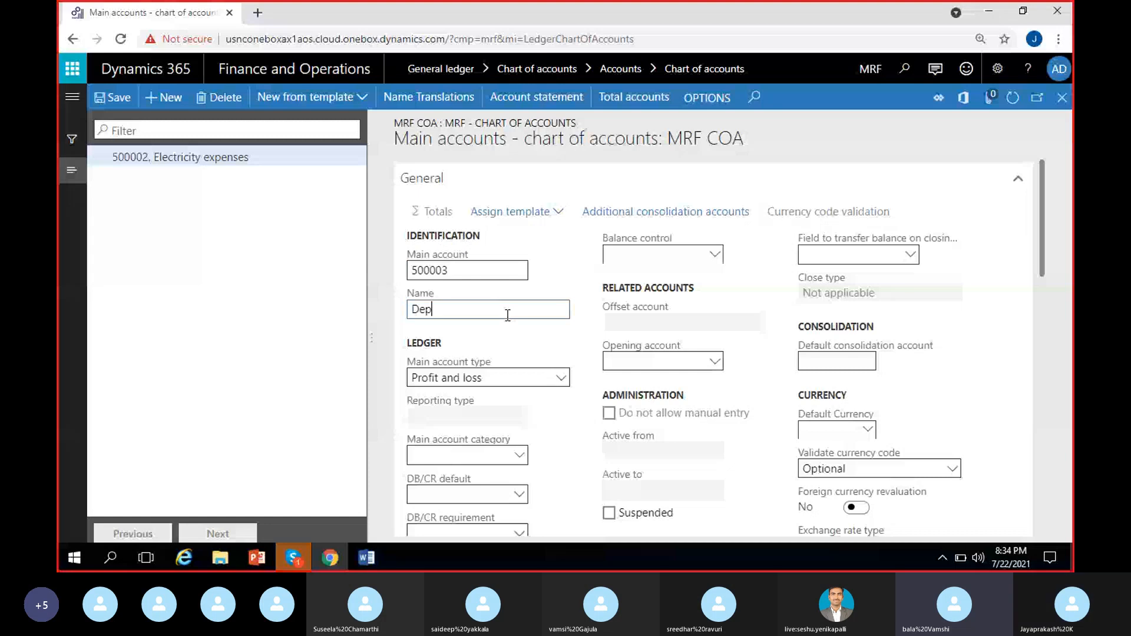
{"action": "type", "text": "reciation expense"}
{"action": "left_click", "coordinate": [561, 378]}
{"action": "left_click", "coordinate": [442, 225]}
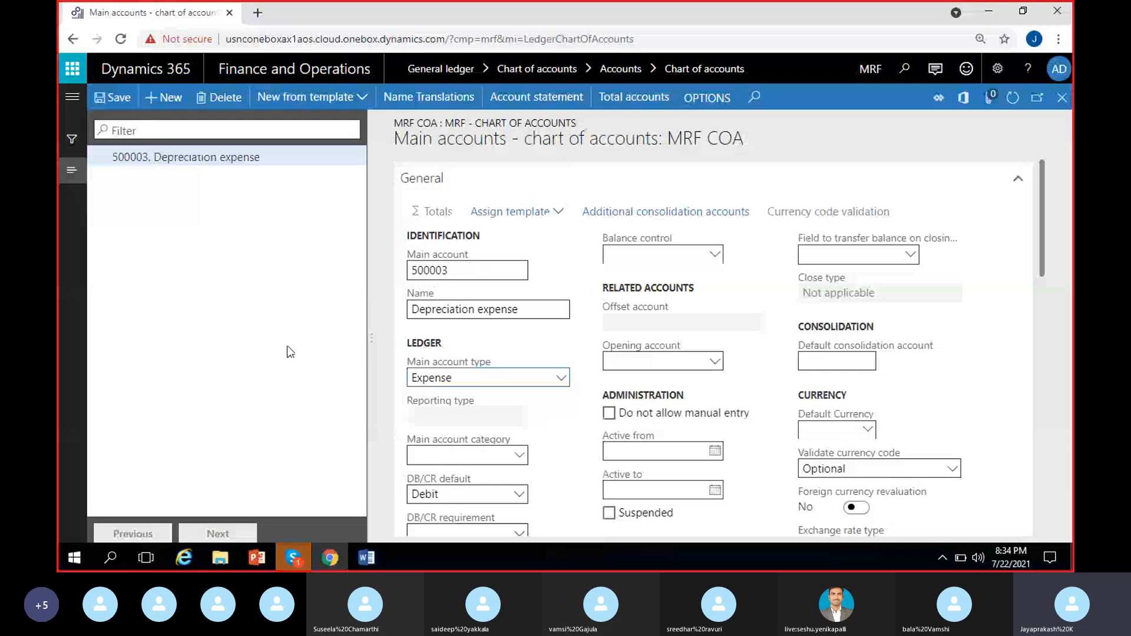
Add main account 400000 named Business revenues with type Revenue, and return to the charts of accounts page.
{"action": "key", "text": "alt+n"}
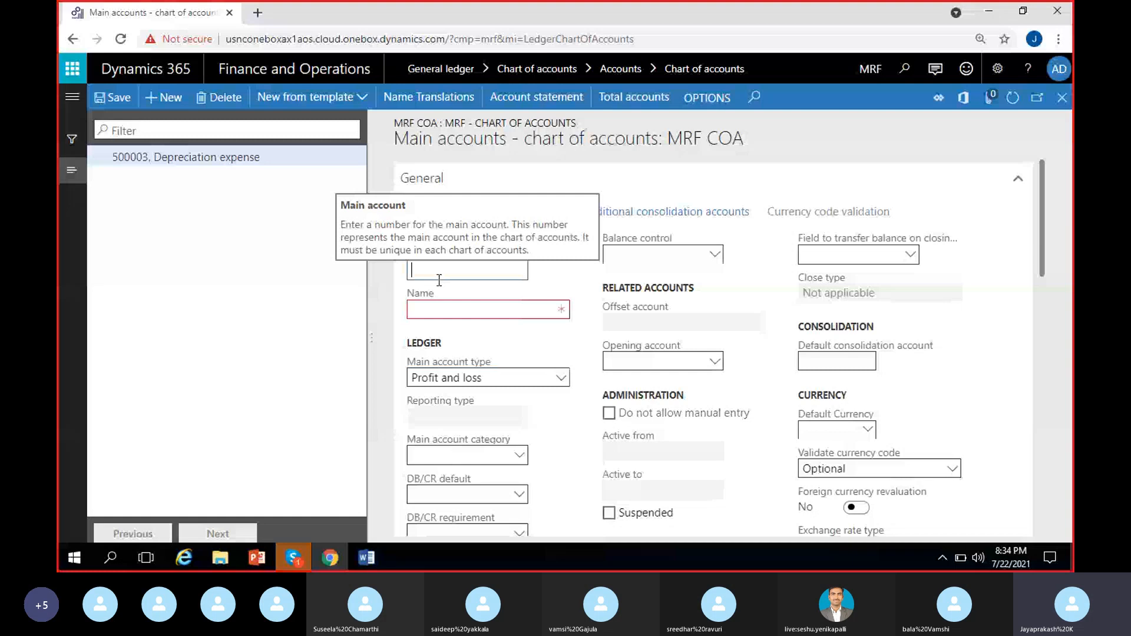
{"action": "type", "text": "400000"}
{"action": "left_click", "coordinate": [537, 306]}
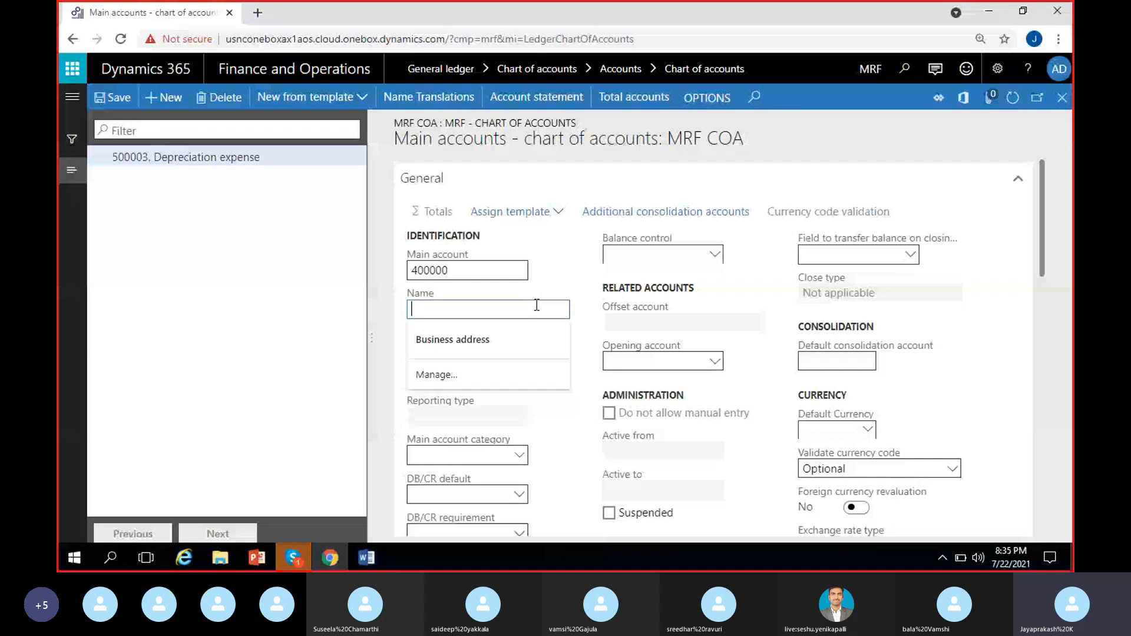
{"action": "type", "text": "Bus"}
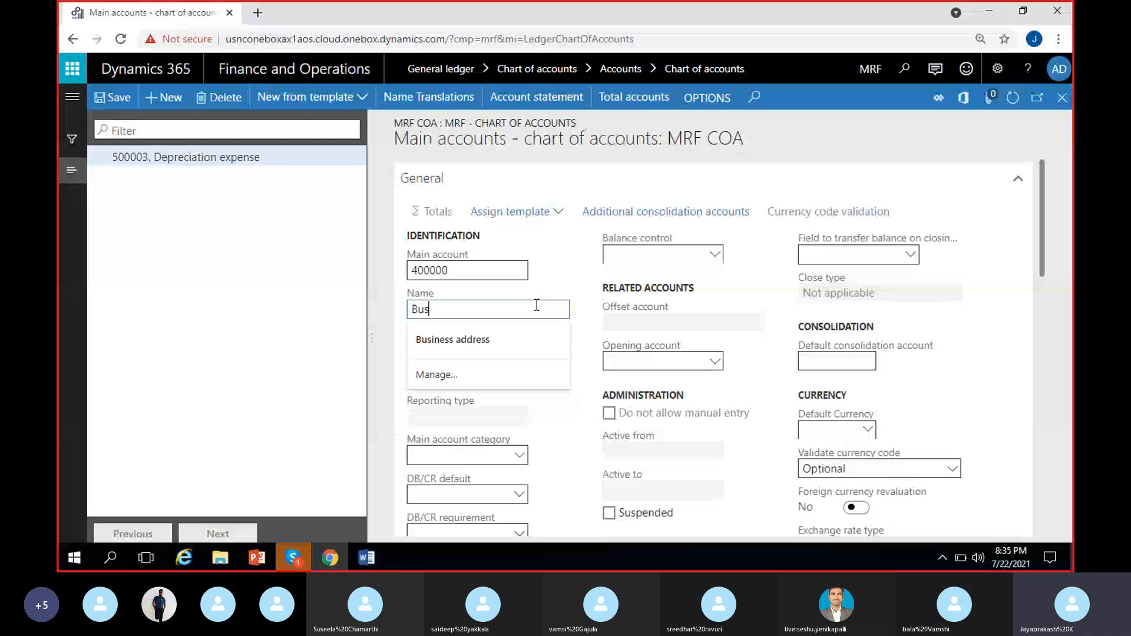
{"action": "type", "text": "iness rev"}
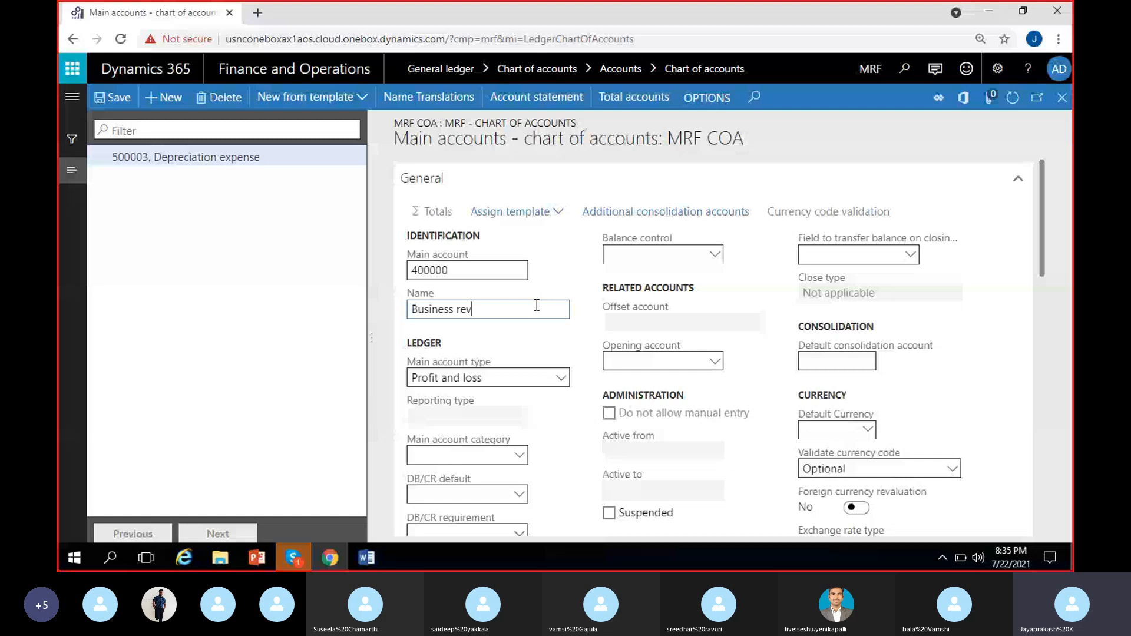
{"action": "type", "text": "enues"}
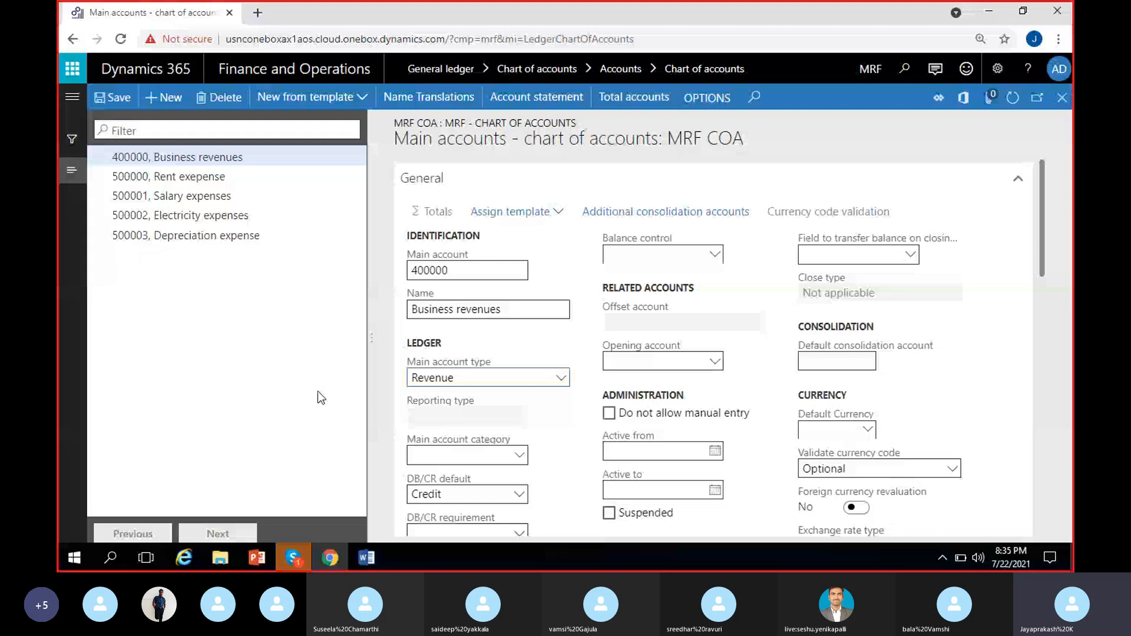
{"action": "key", "text": "Escape"}
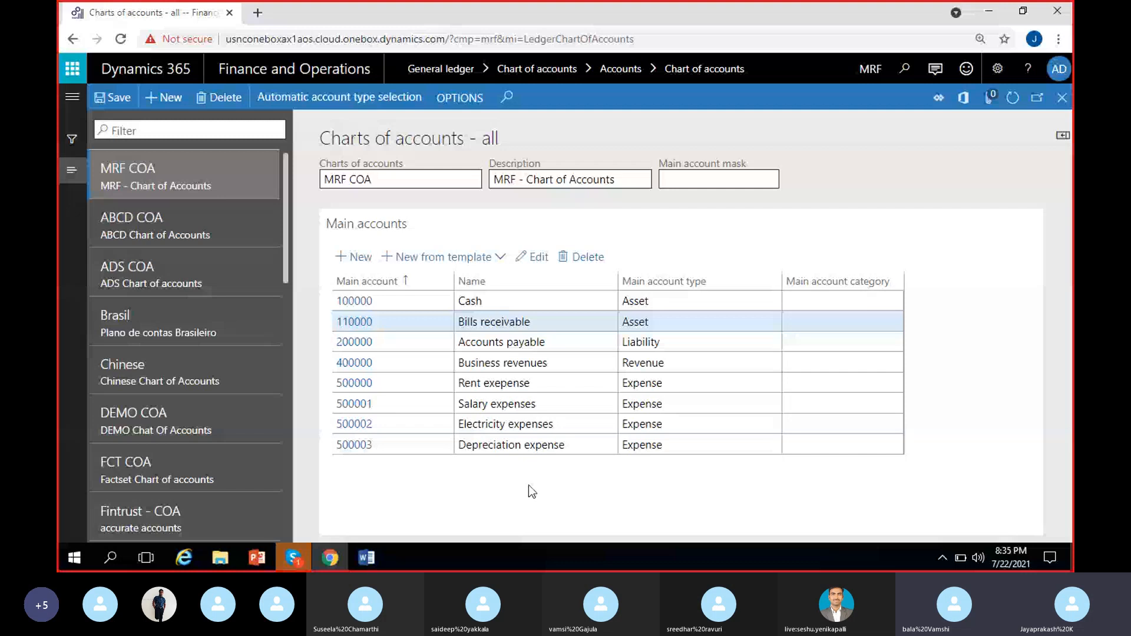
Set the main account mask of MRF COA to ######.
{"action": "left_click", "coordinate": [530, 445]}
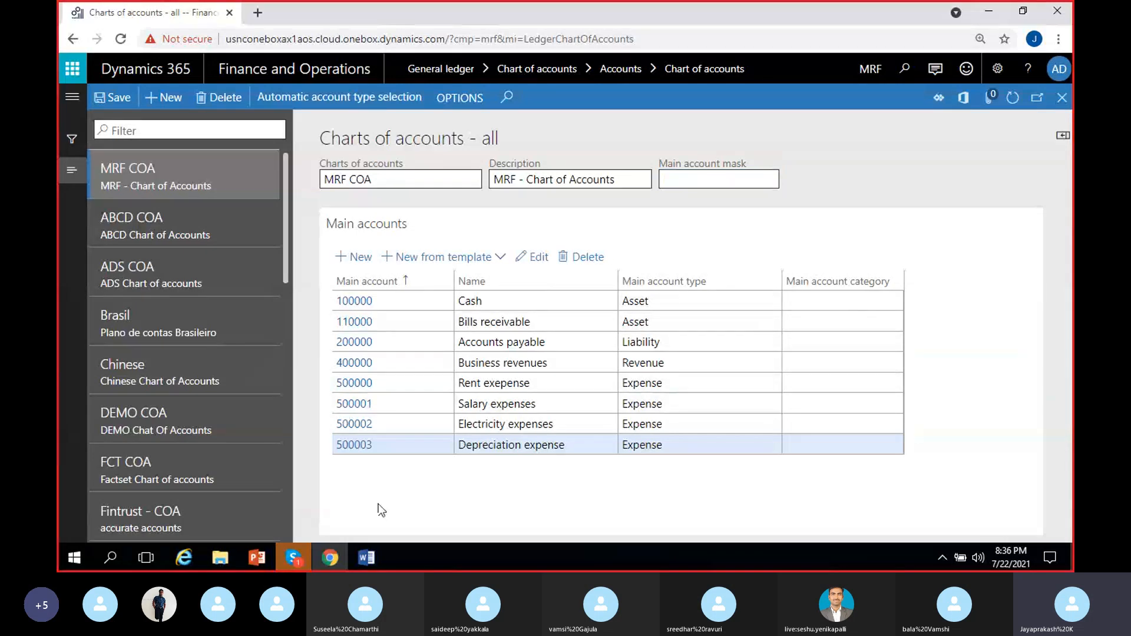
{"action": "left_click", "coordinate": [719, 180]}
{"action": "type", "text": "#"}
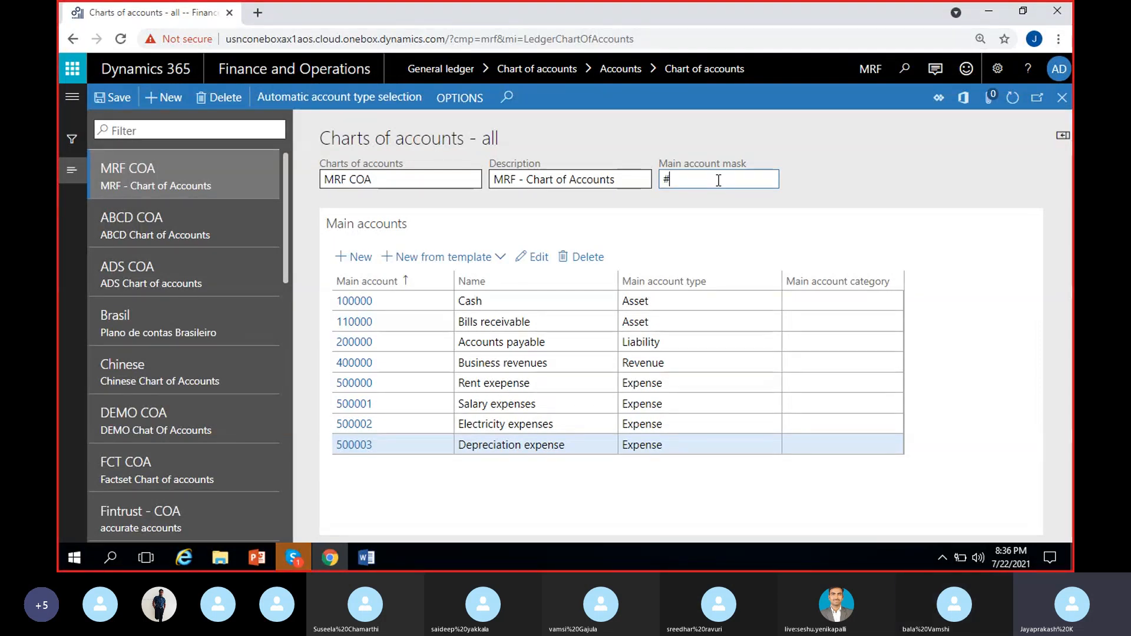
{"action": "type", "text": "#####"}
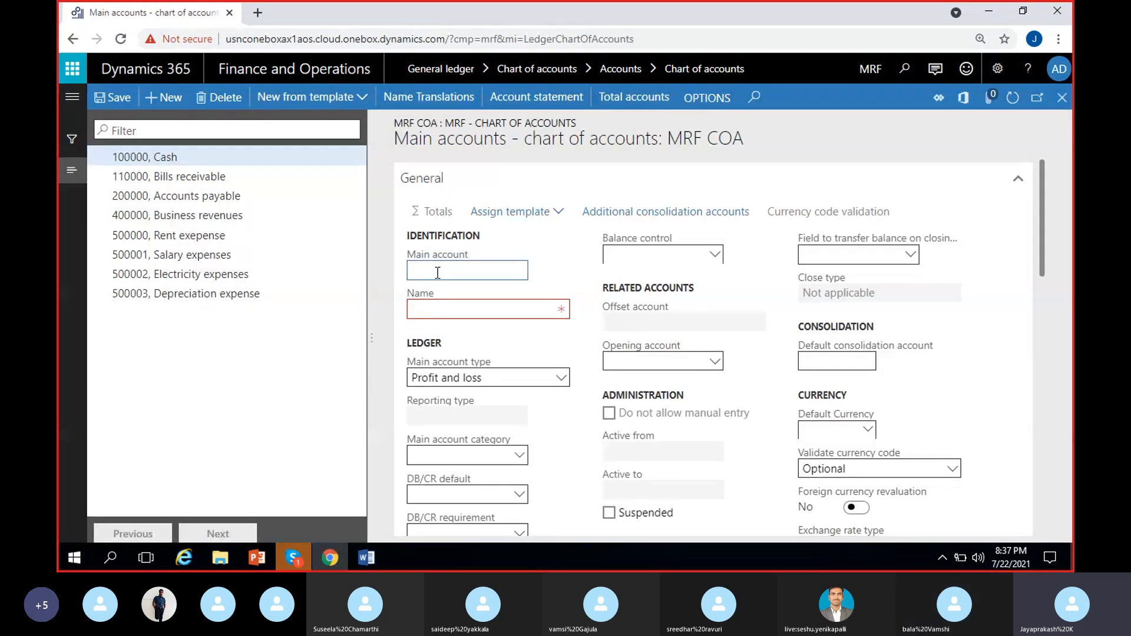
Try to save a new main account numbered 4444444 and named Test under the ###### mask.
{"action": "type", "text": "4444444"}
{"action": "left_click", "coordinate": [465, 306]}
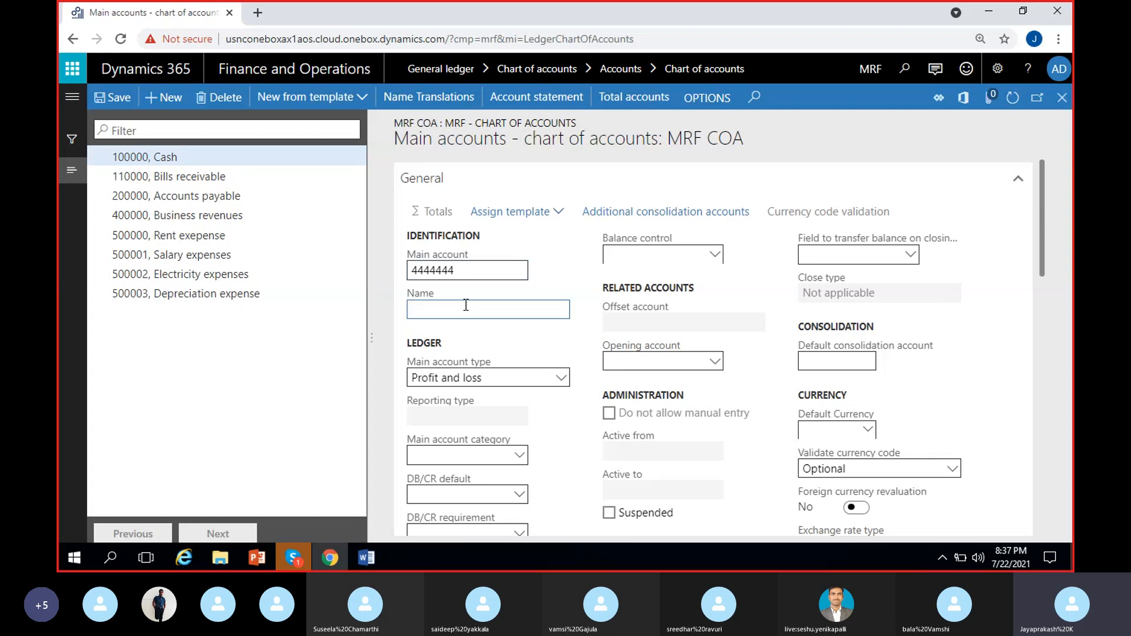
{"action": "type", "text": "Test"}
{"action": "left_click", "coordinate": [110, 108]}
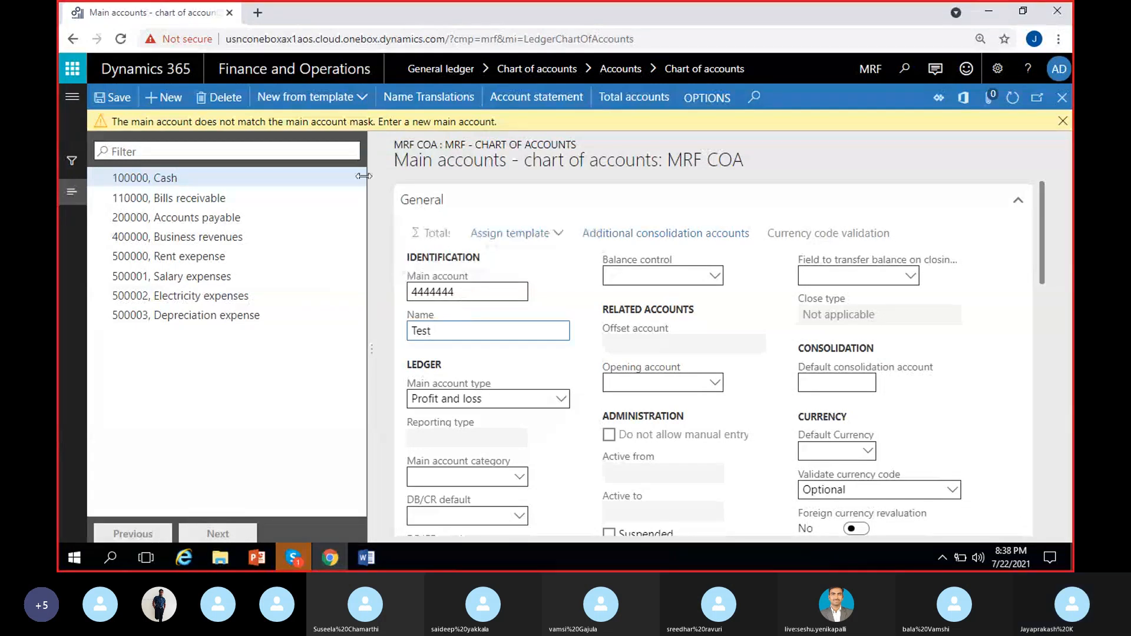
Discard the unsaved test account and clear the main account mask of MRF COA.
{"action": "left_click", "coordinate": [488, 288]}
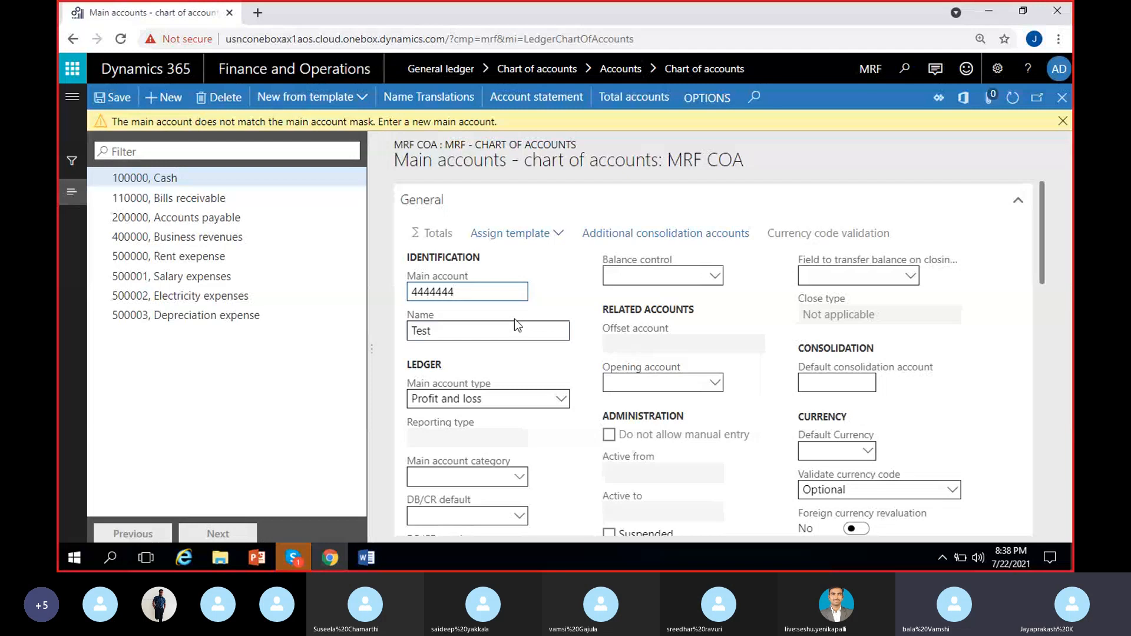
{"action": "key", "text": "BackSpace"}
{"action": "key", "text": "BackSpace"}
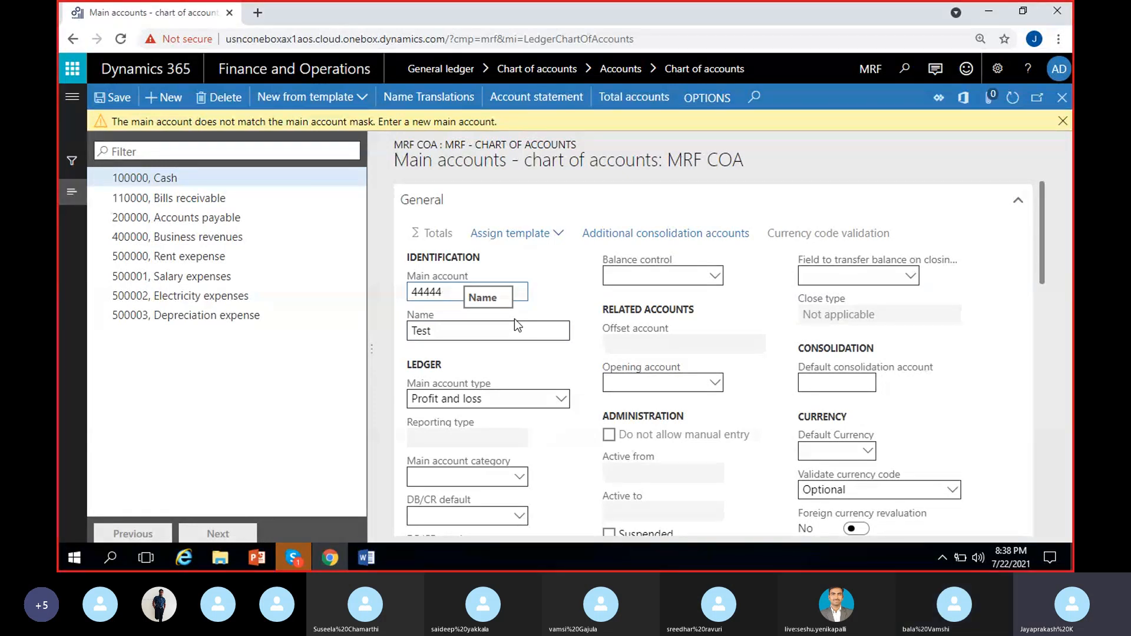
{"action": "left_click", "coordinate": [562, 293]}
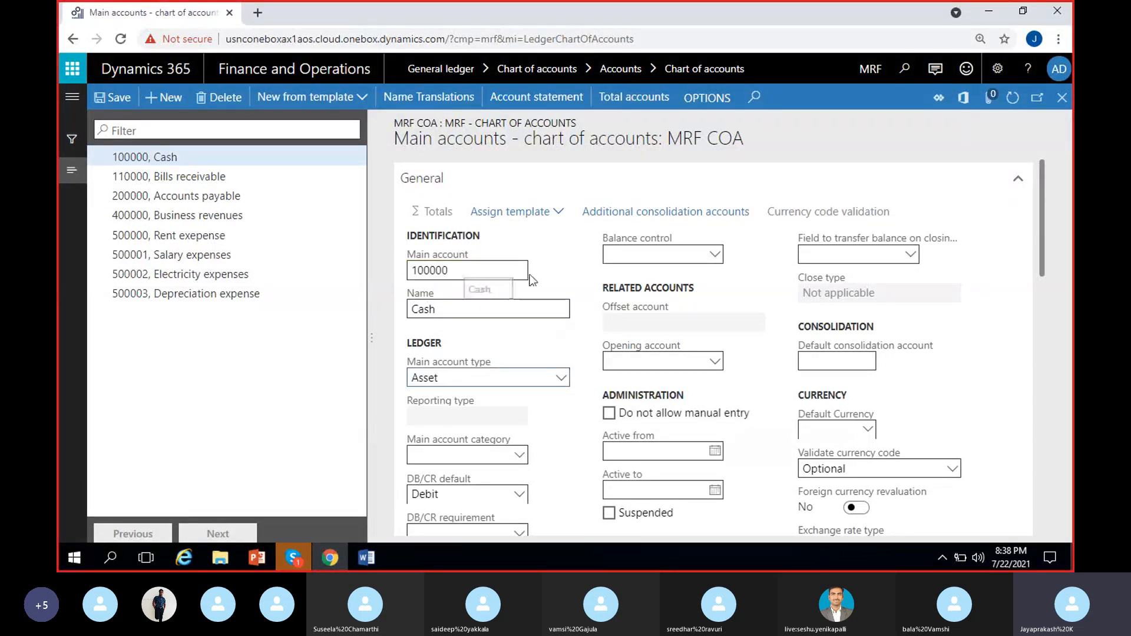
{"action": "left_click", "coordinate": [1060, 102]}
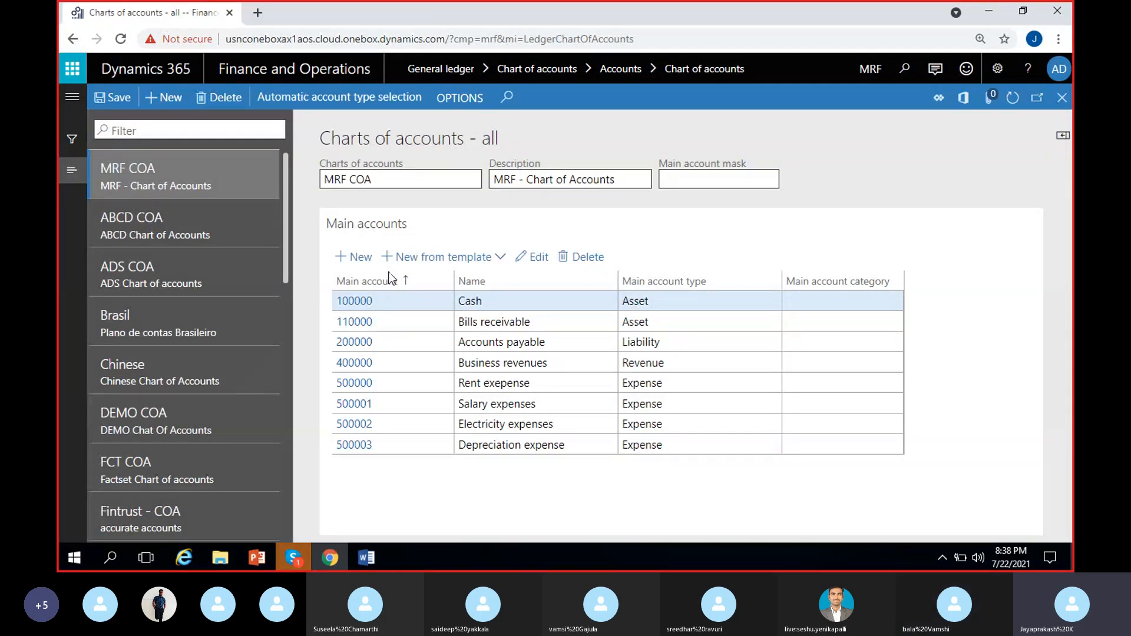
Add main account 4444444 named test without a mask, and return to the charts of accounts page.
{"action": "left_click", "coordinate": [353, 256]}
{"action": "type", "text": "4444444"}
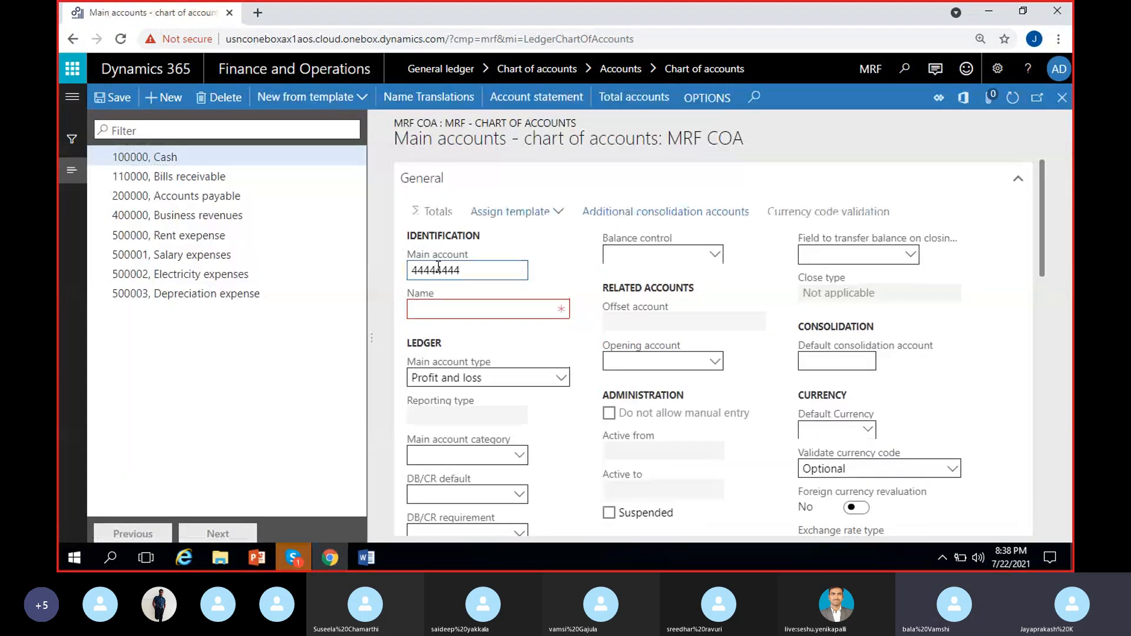
{"action": "left_click", "coordinate": [501, 306]}
{"action": "type", "text": "test"}
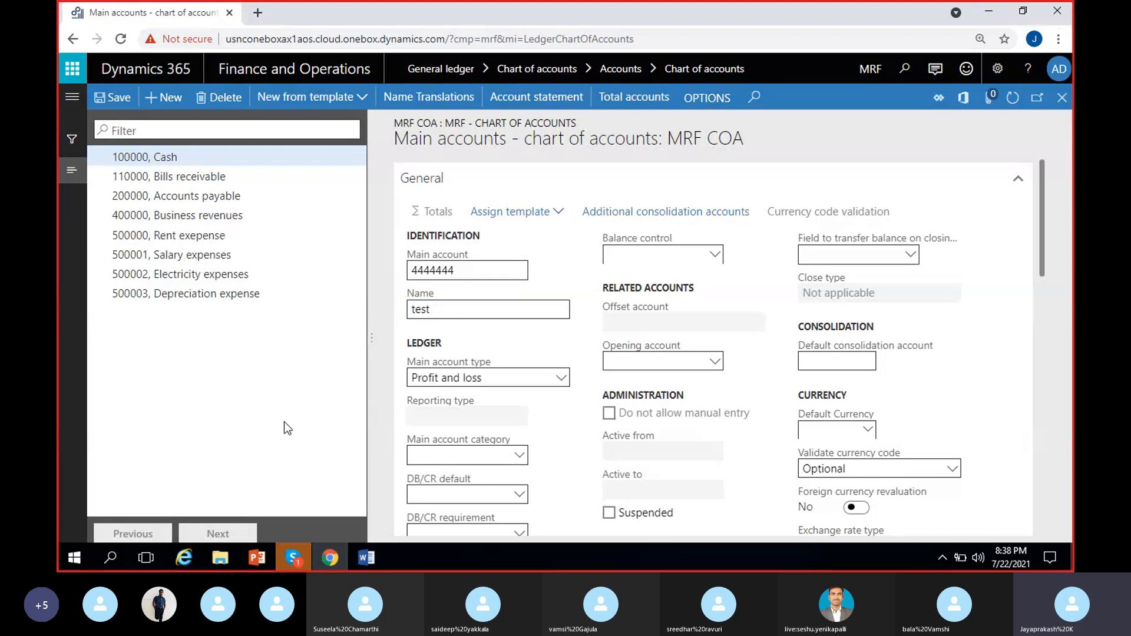
{"action": "left_click", "coordinate": [1063, 99]}
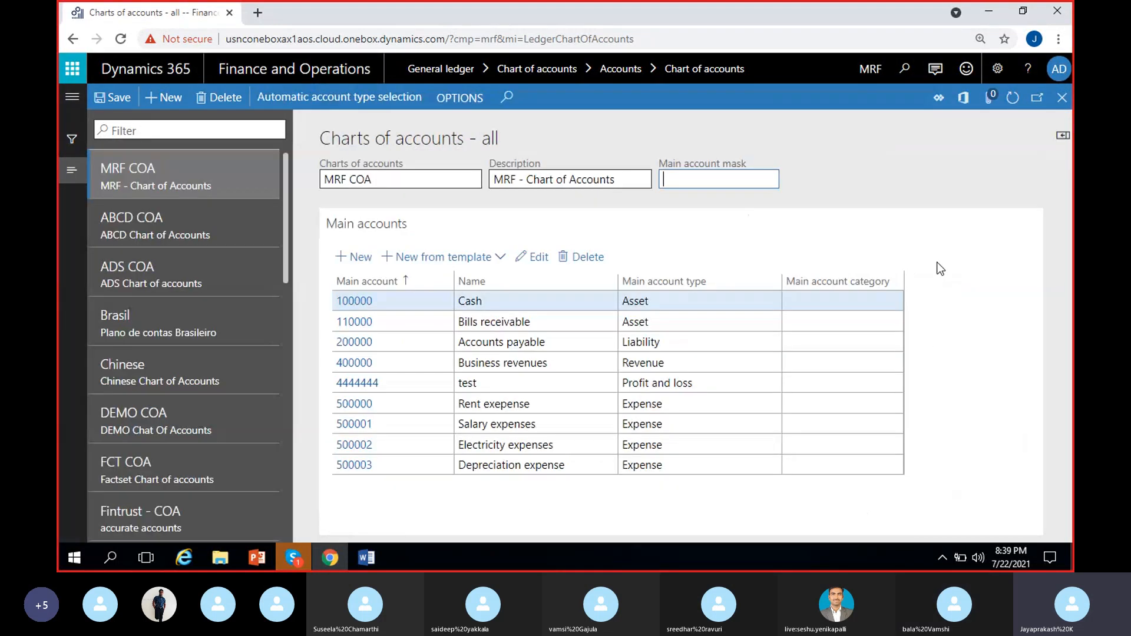
Switch to the Skype call, mute the two participants whose microphones are on, and return to the charts of accounts page.
{"action": "left_click", "coordinate": [295, 563]}
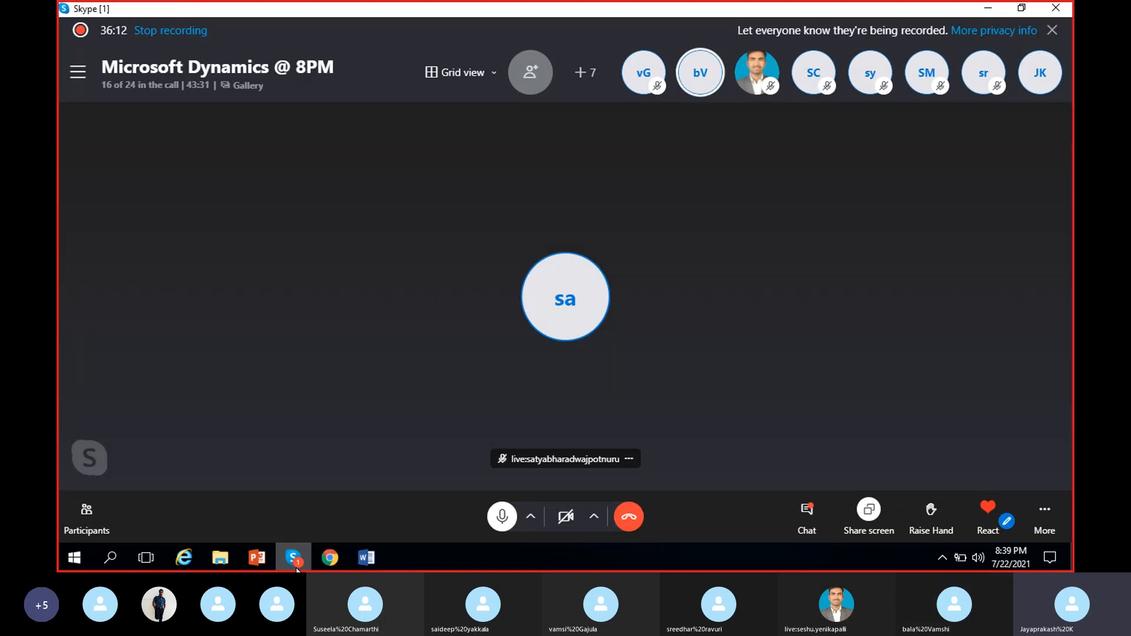
{"action": "right_click", "coordinate": [713, 86]}
{"action": "left_click", "coordinate": [736, 99]}
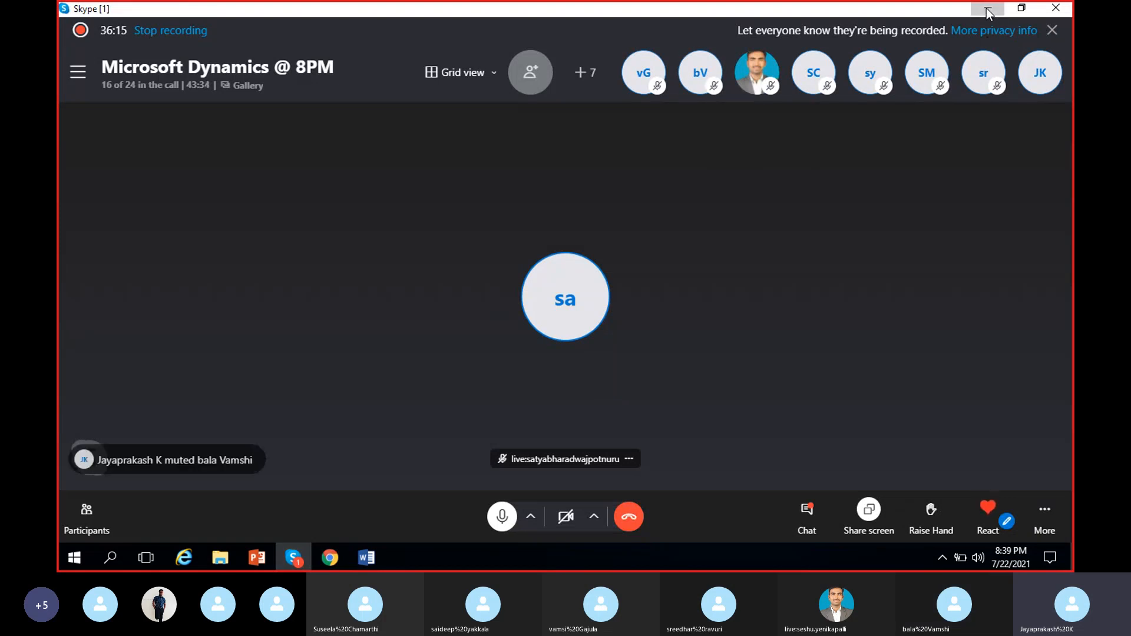
{"action": "left_click", "coordinate": [988, 9]}
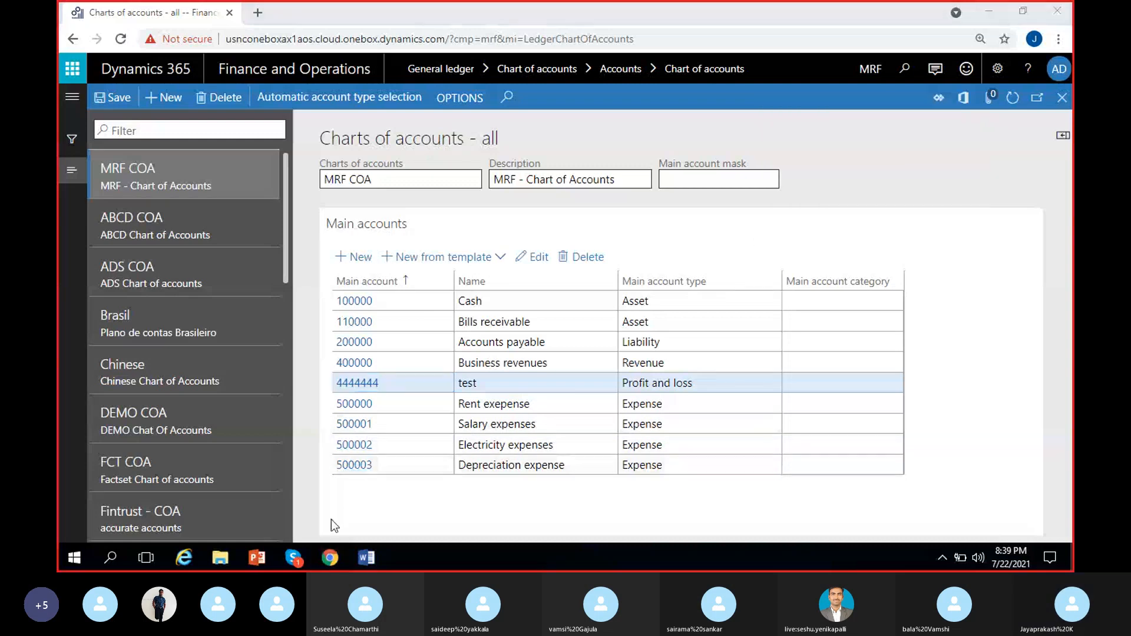
{"action": "left_click", "coordinate": [300, 555]}
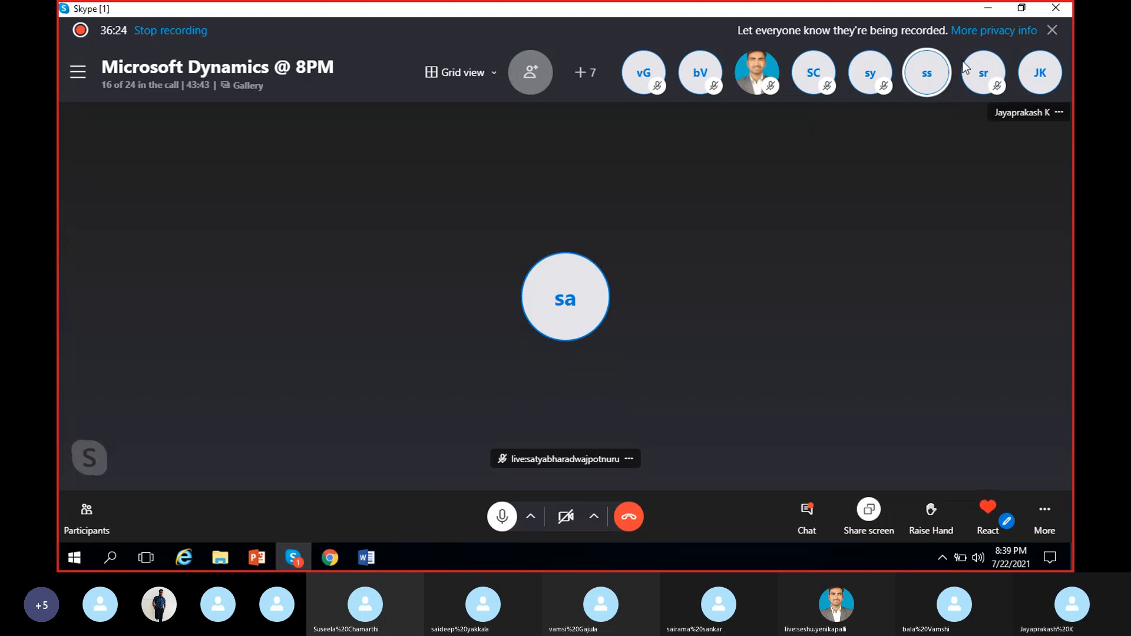
{"action": "right_click", "coordinate": [922, 87]}
{"action": "left_click", "coordinate": [934, 96]}
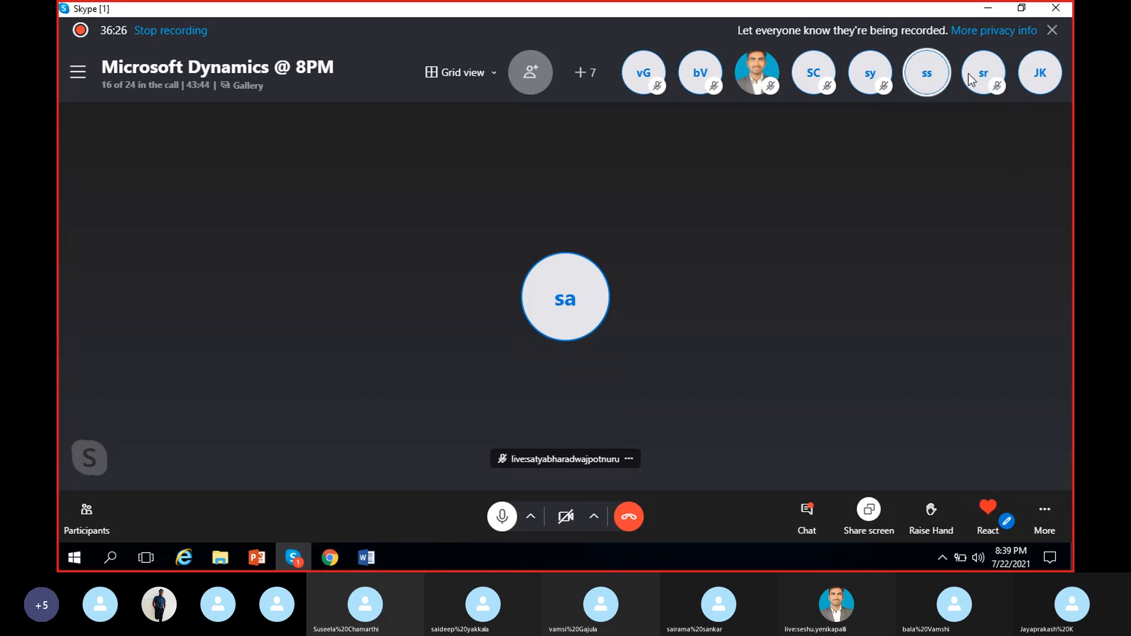
{"action": "left_click", "coordinate": [995, 8]}
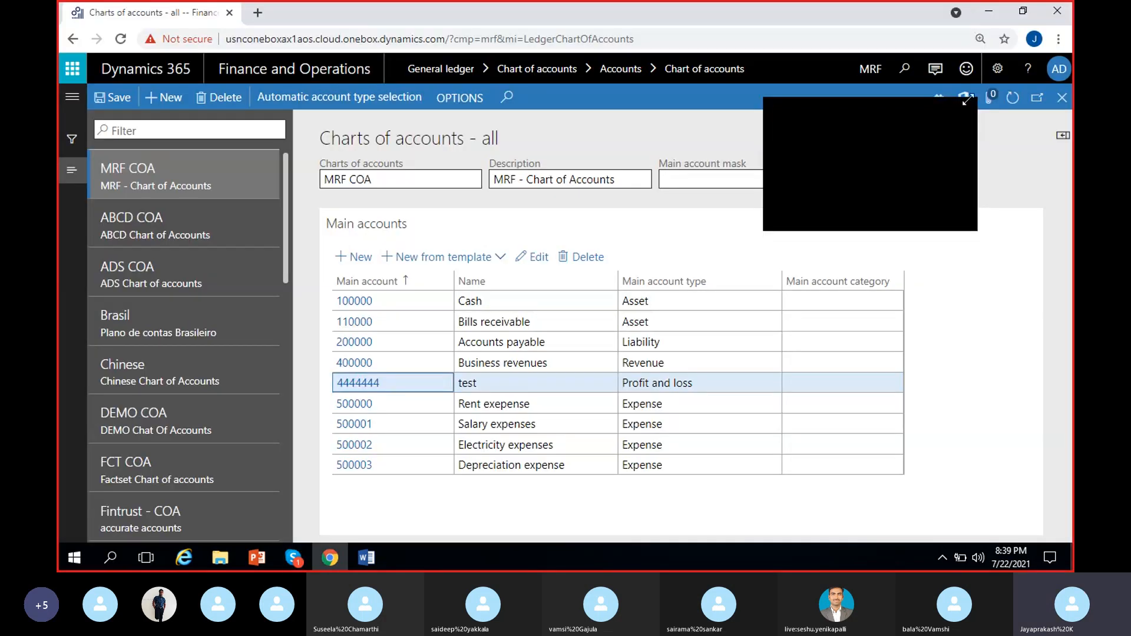
Delete the test main account 4444444 from MRF COA.
{"action": "left_click", "coordinate": [416, 387]}
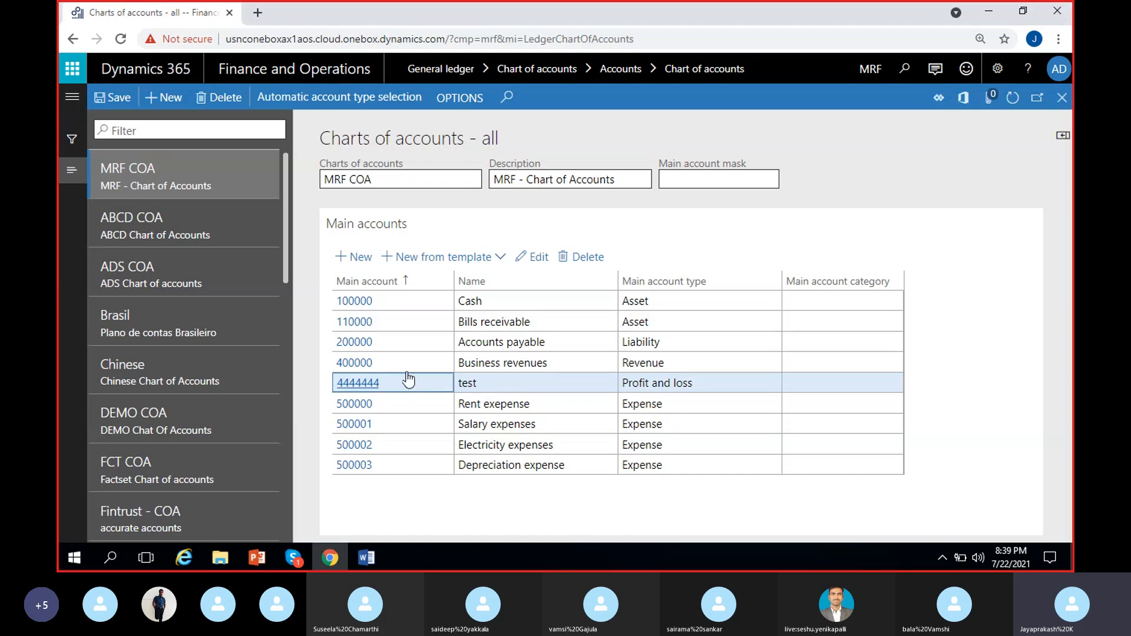
{"action": "left_click", "coordinate": [707, 176]}
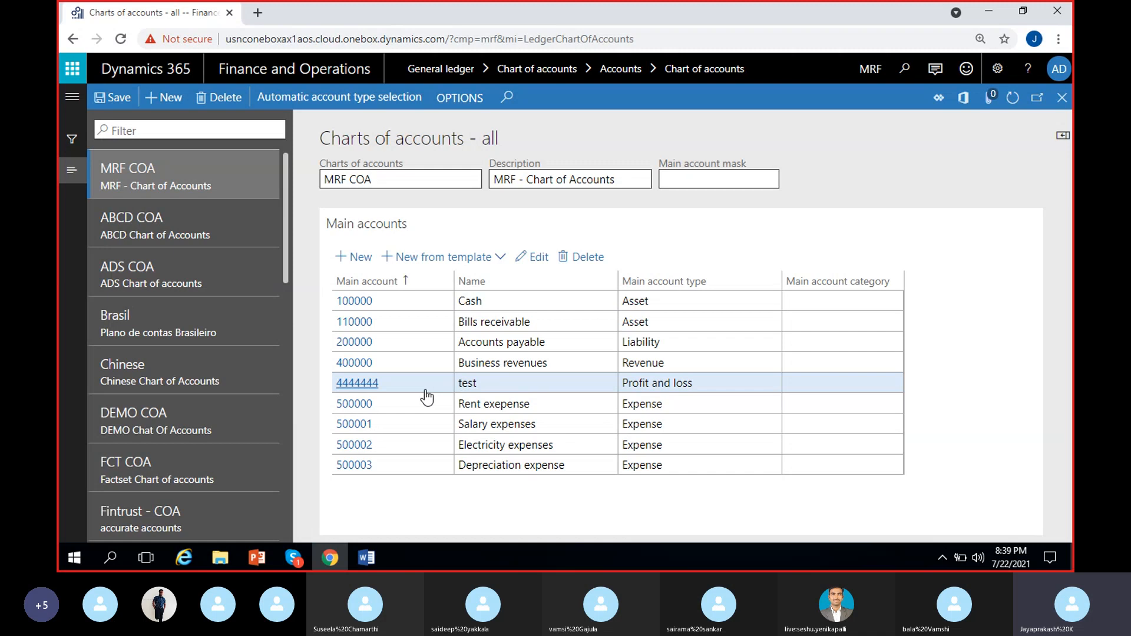
{"action": "left_click", "coordinate": [500, 386]}
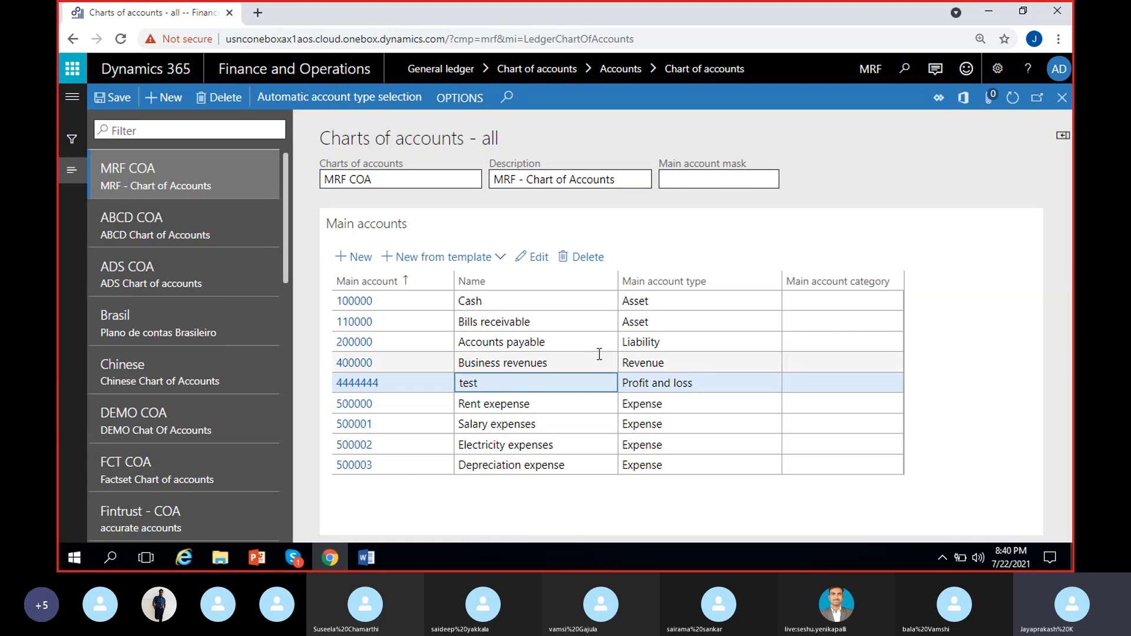
{"action": "left_click", "coordinate": [590, 257]}
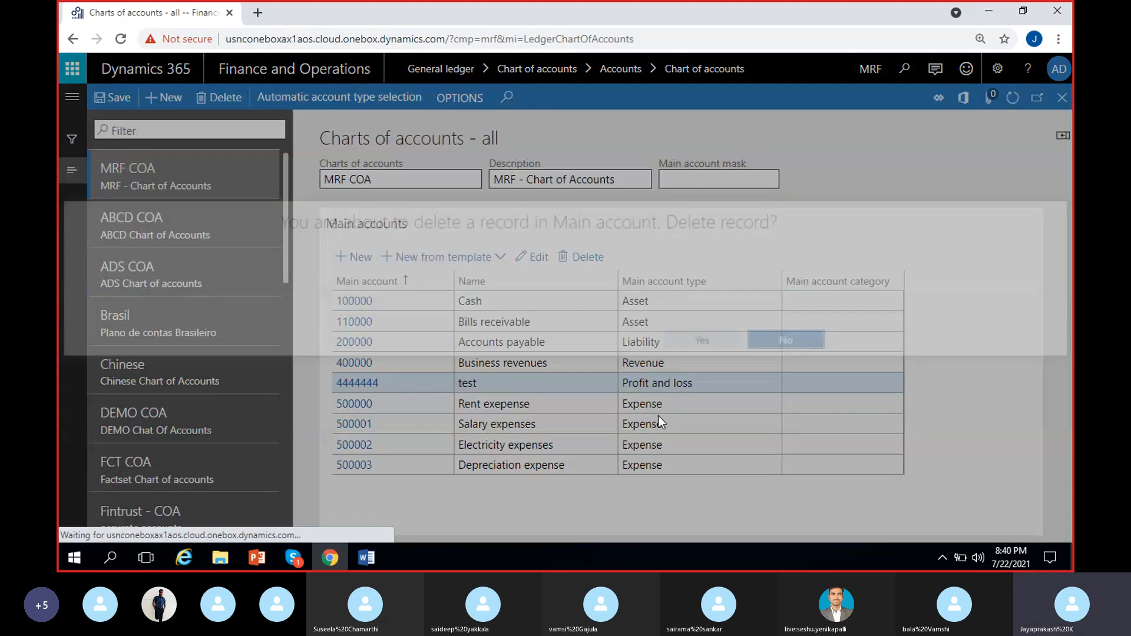
{"action": "left_click", "coordinate": [685, 346]}
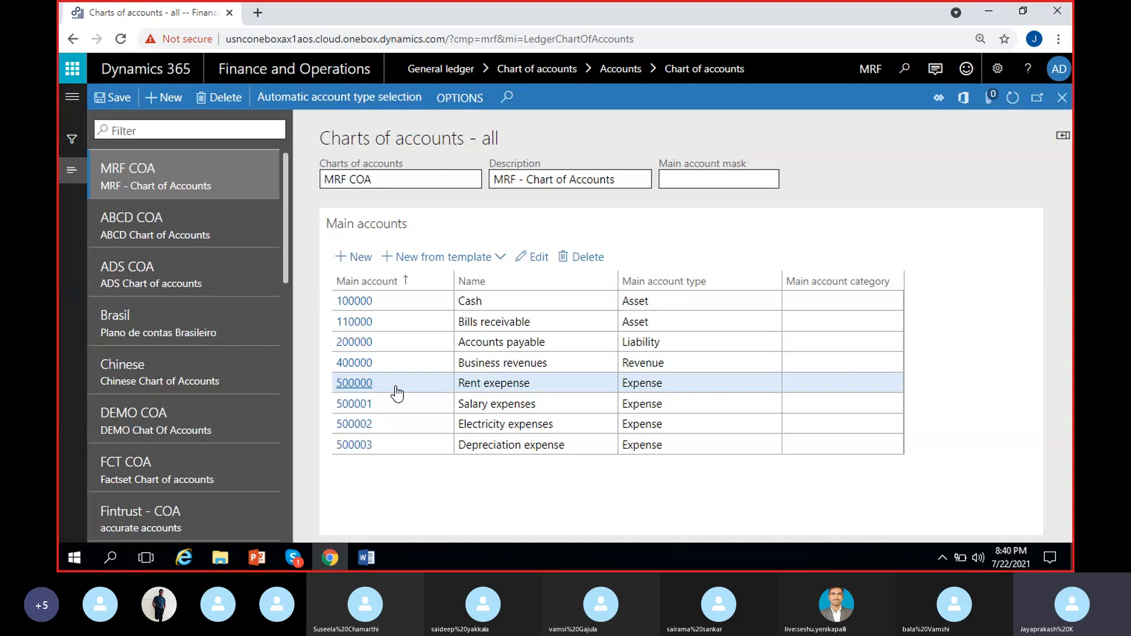
Add main account A456123 named Test to MRF COA, and return to the charts of accounts page.
{"action": "left_click", "coordinate": [424, 385]}
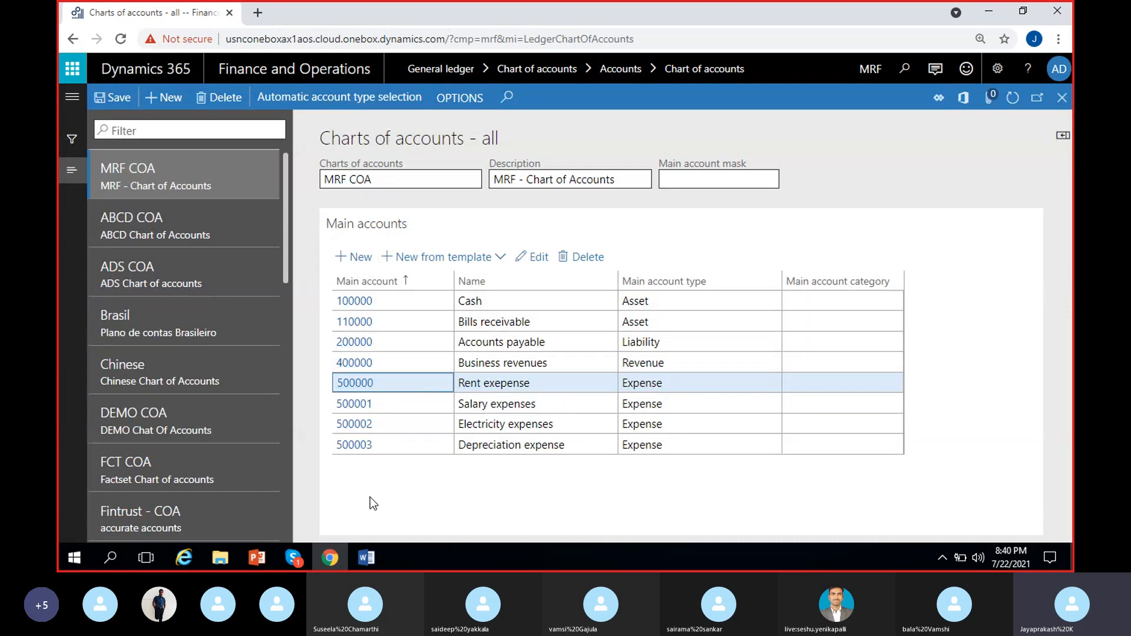
{"action": "left_click", "coordinate": [354, 261]}
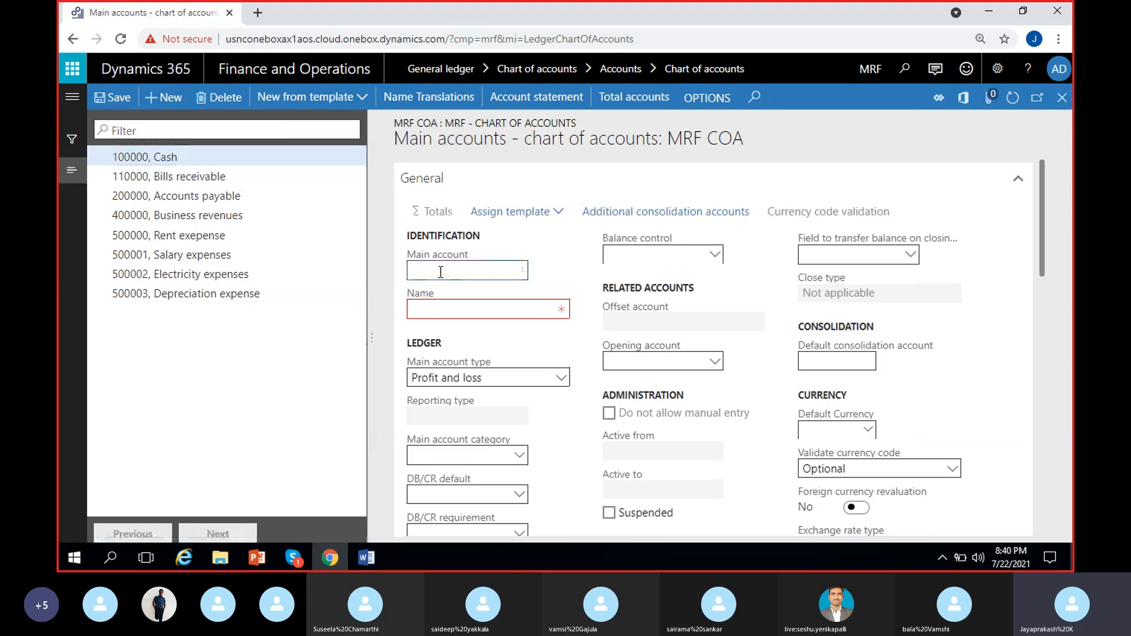
{"action": "type", "text": "A456123"}
{"action": "left_click", "coordinate": [480, 307]}
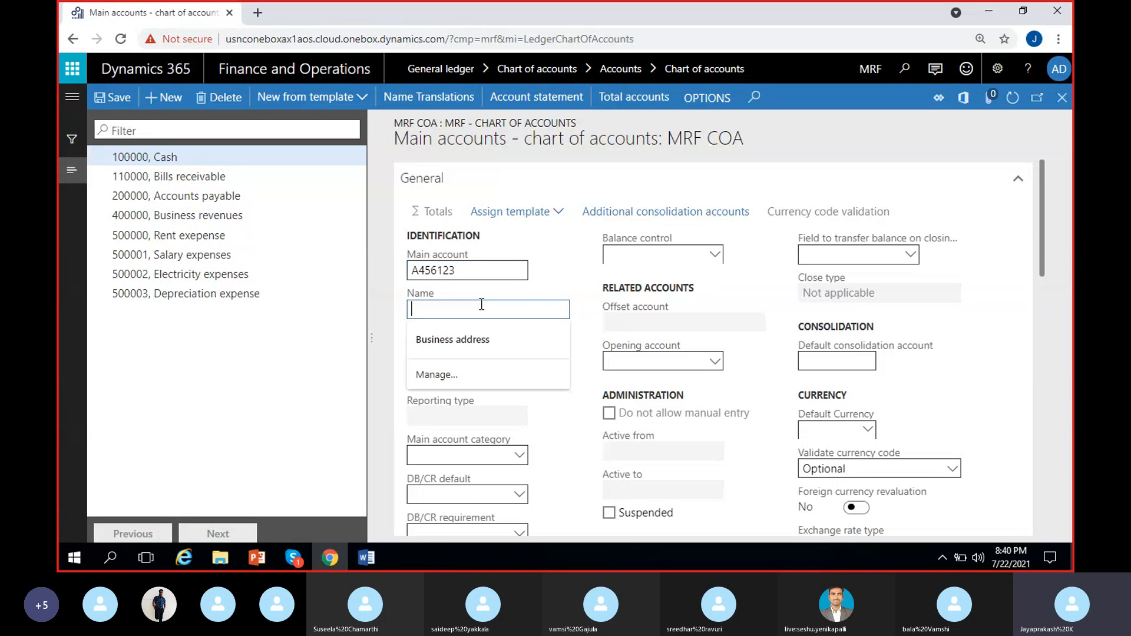
{"action": "type", "text": "Test"}
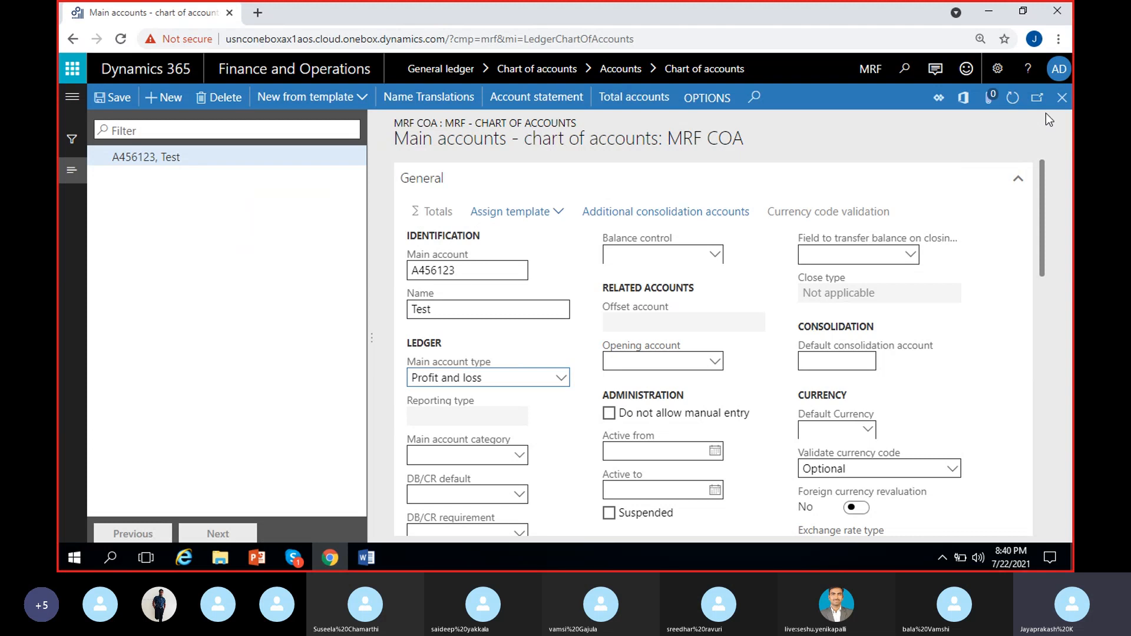
{"action": "left_click", "coordinate": [1062, 97]}
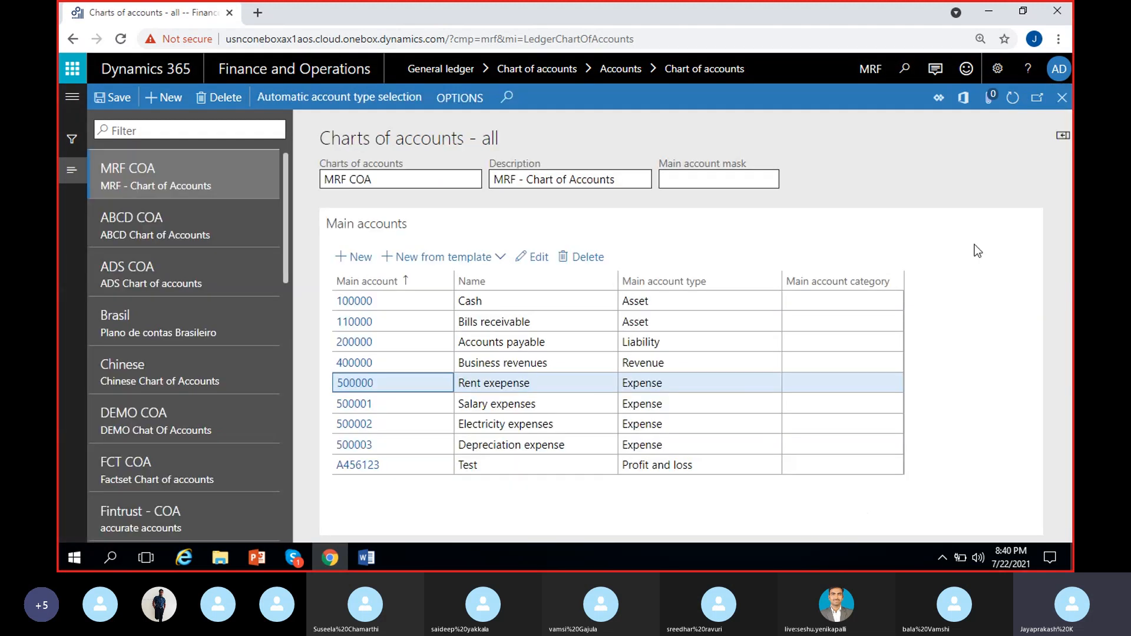
Delete the Test main account A456123 from MRF COA.
{"action": "left_click", "coordinate": [501, 467]}
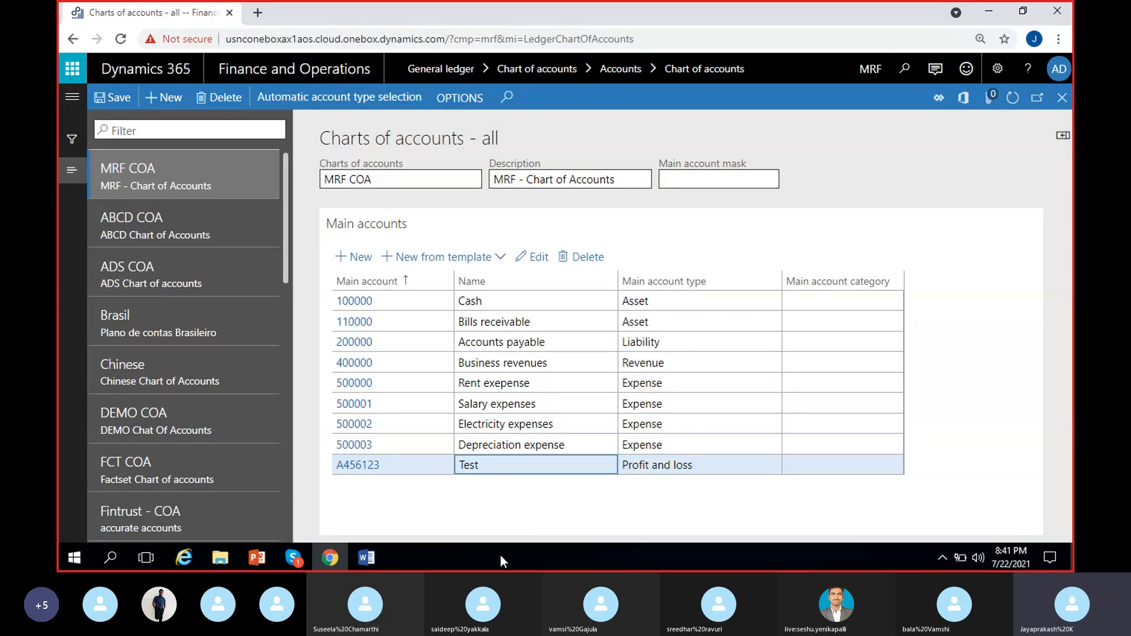
{"action": "left_click", "coordinate": [601, 259]}
{"action": "left_click", "coordinate": [731, 341]}
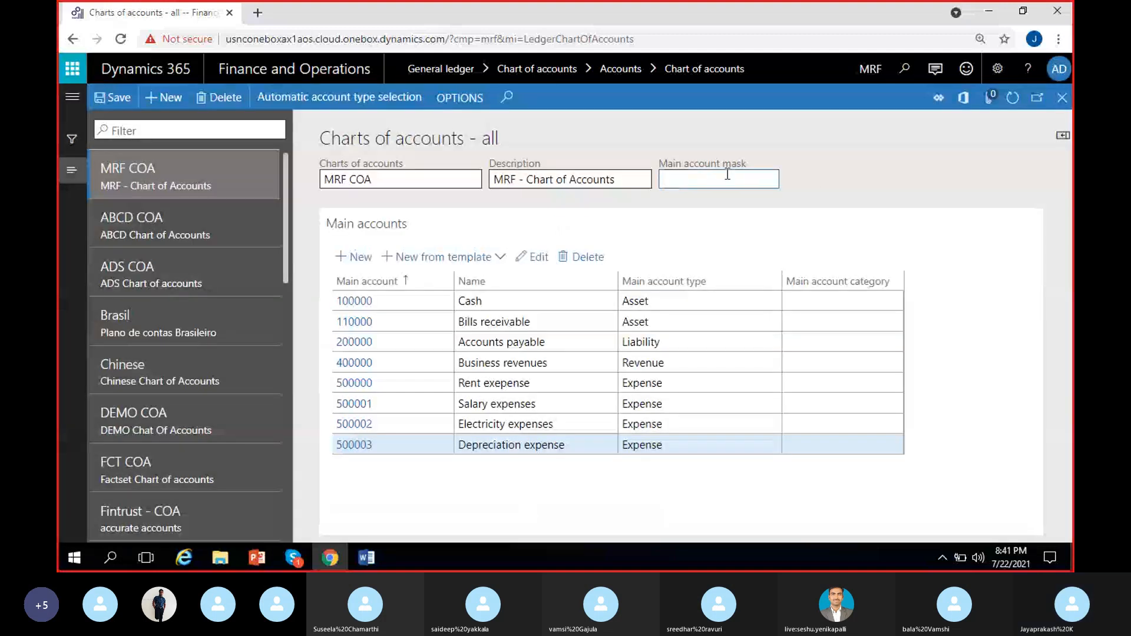
Set the main account mask of MRF COA to &&####.
{"action": "type", "text": "&&"}
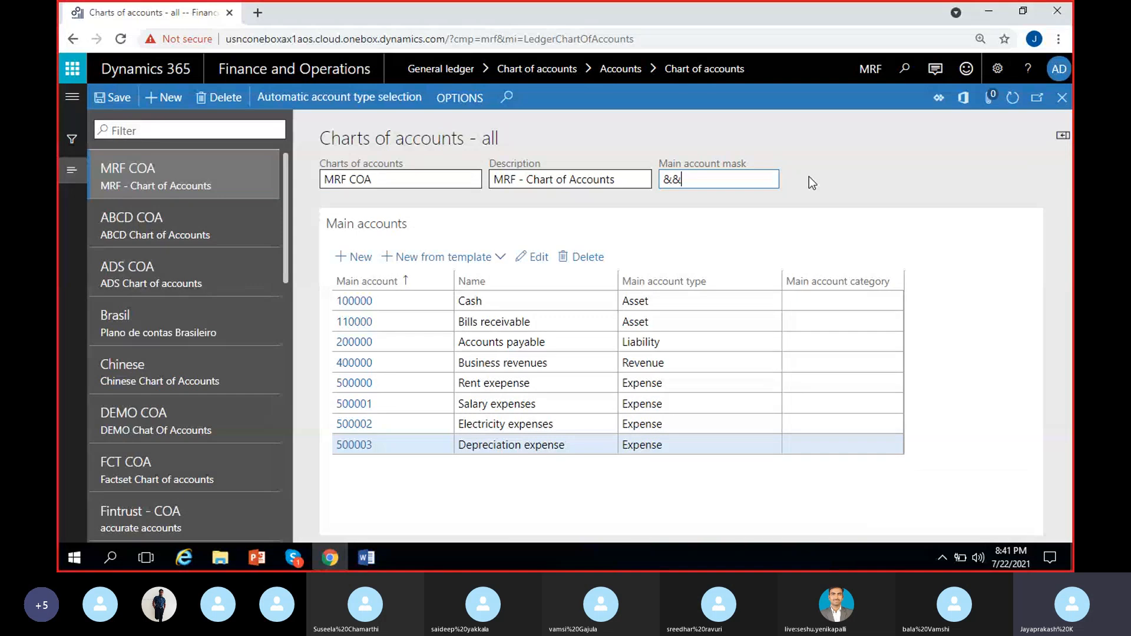
{"action": "type", "text": "####"}
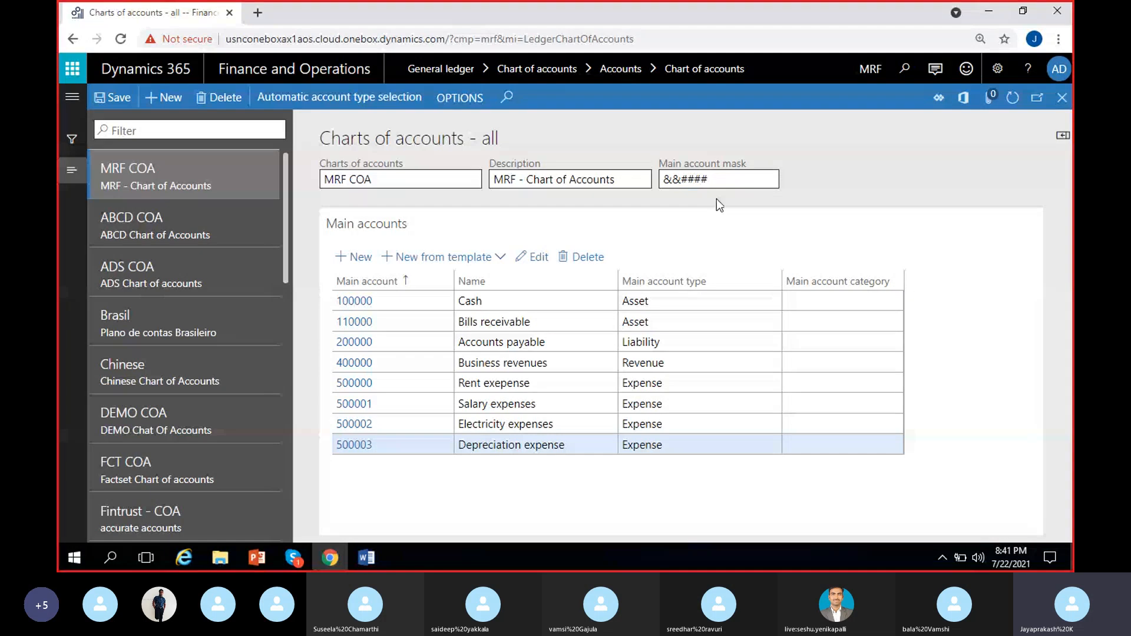
{"action": "left_click", "coordinate": [678, 188]}
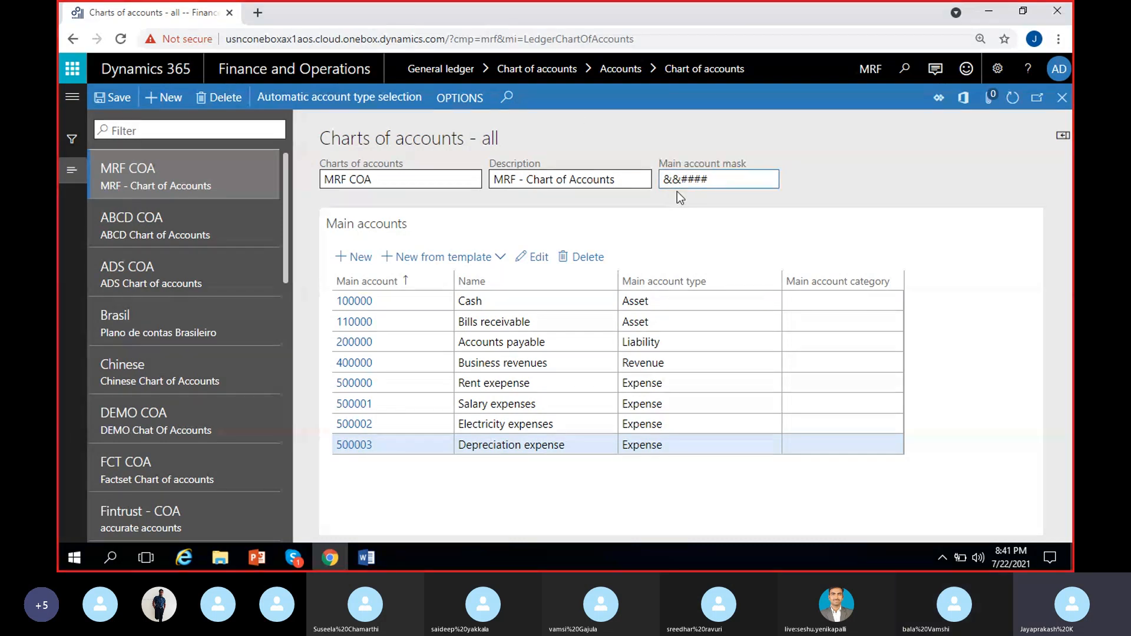
{"action": "left_click", "coordinate": [353, 257]}
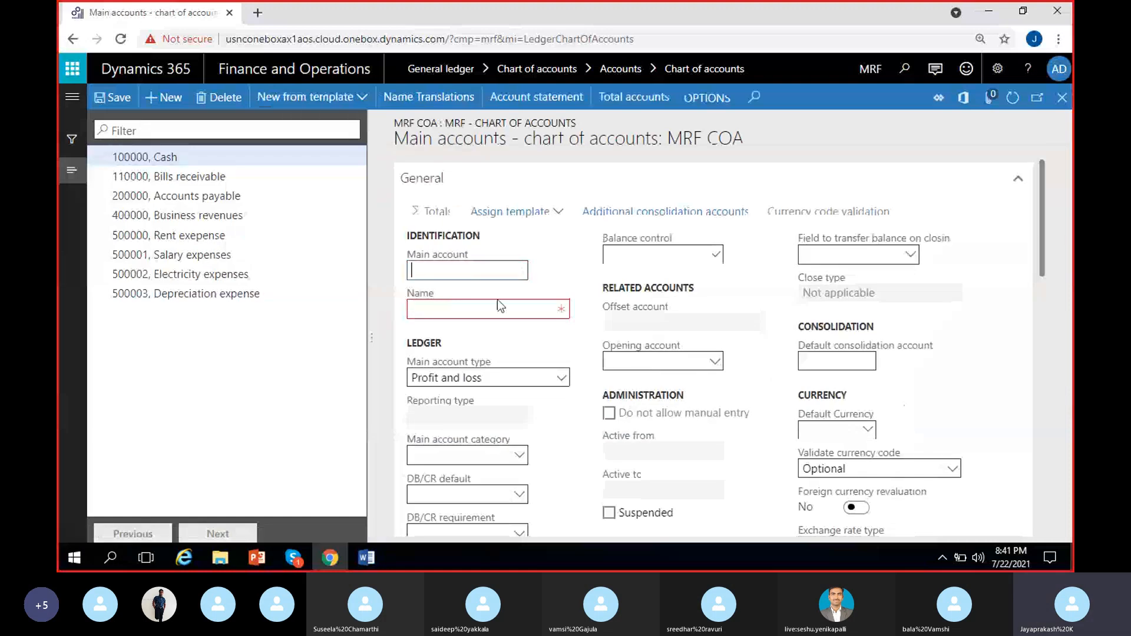
{"action": "left_click", "coordinate": [561, 271]}
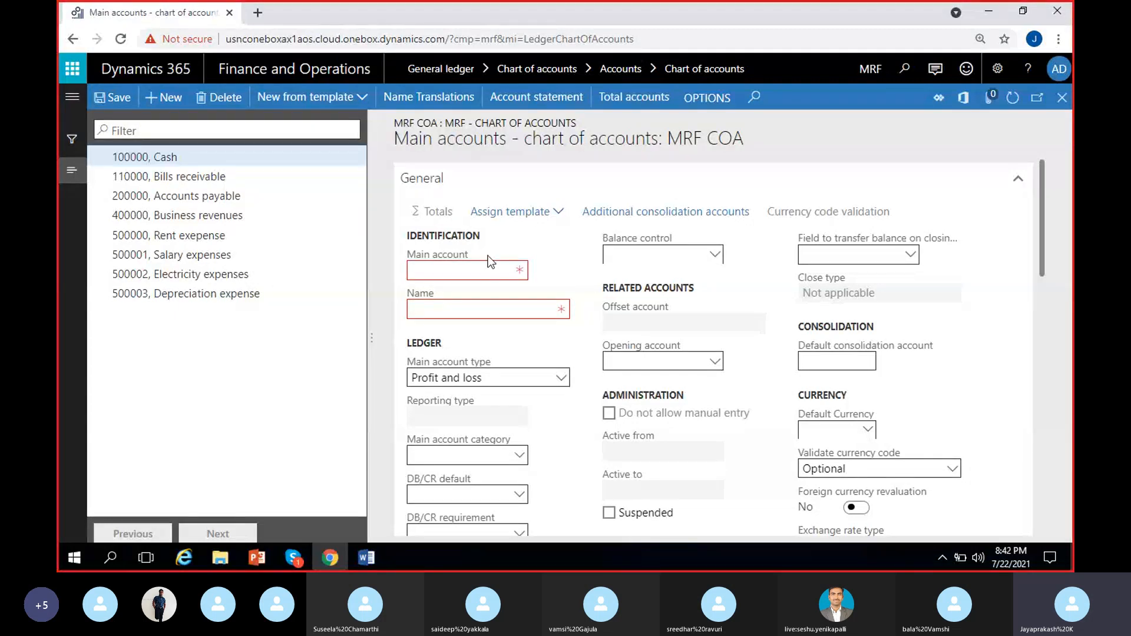
{"action": "left_click", "coordinate": [498, 270]}
{"action": "left_click", "coordinate": [446, 282]}
{"action": "left_click", "coordinate": [1063, 98]}
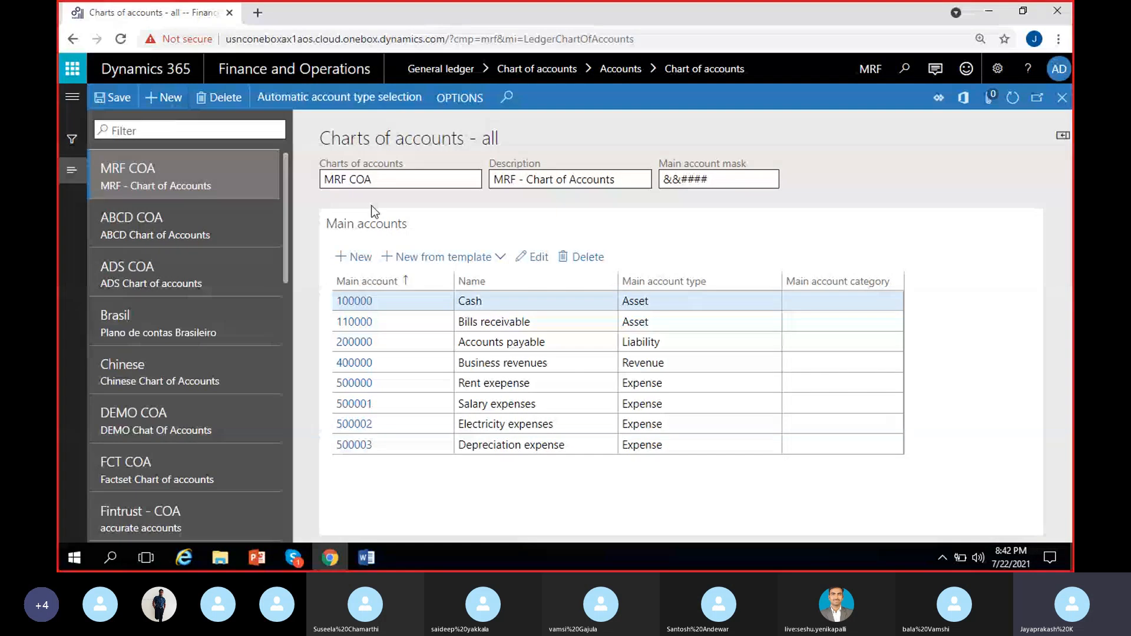
Add main account AB1234 named Test to MRF COA and save it.
{"action": "left_click", "coordinate": [356, 259]}
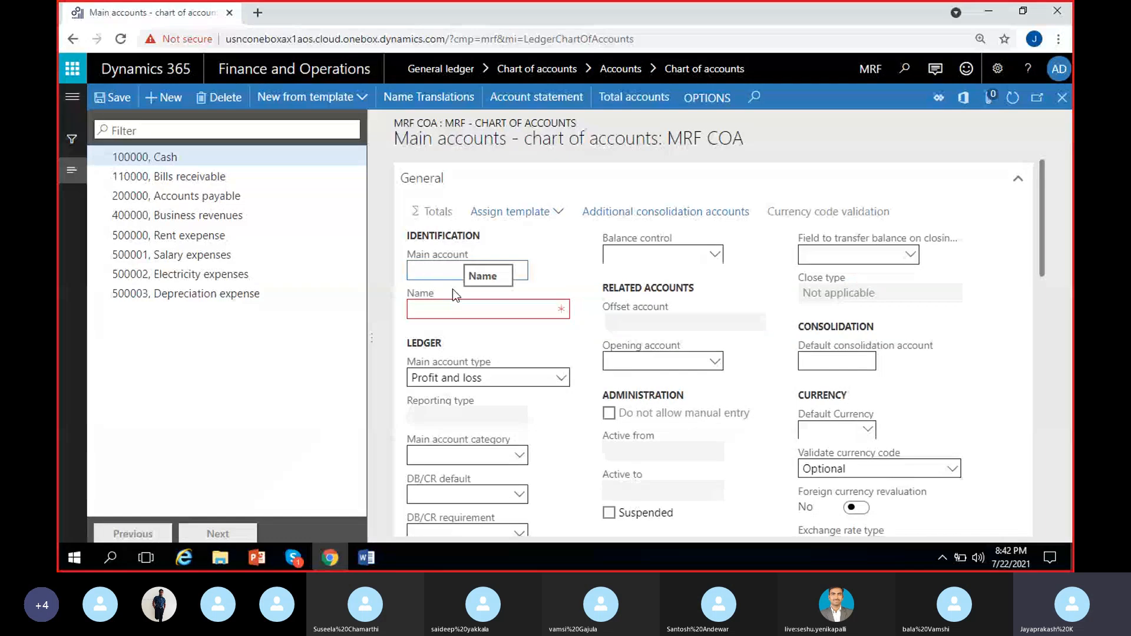
{"action": "type", "text": "AB1234"}
{"action": "left_click", "coordinate": [491, 312]}
{"action": "type", "text": "Test"}
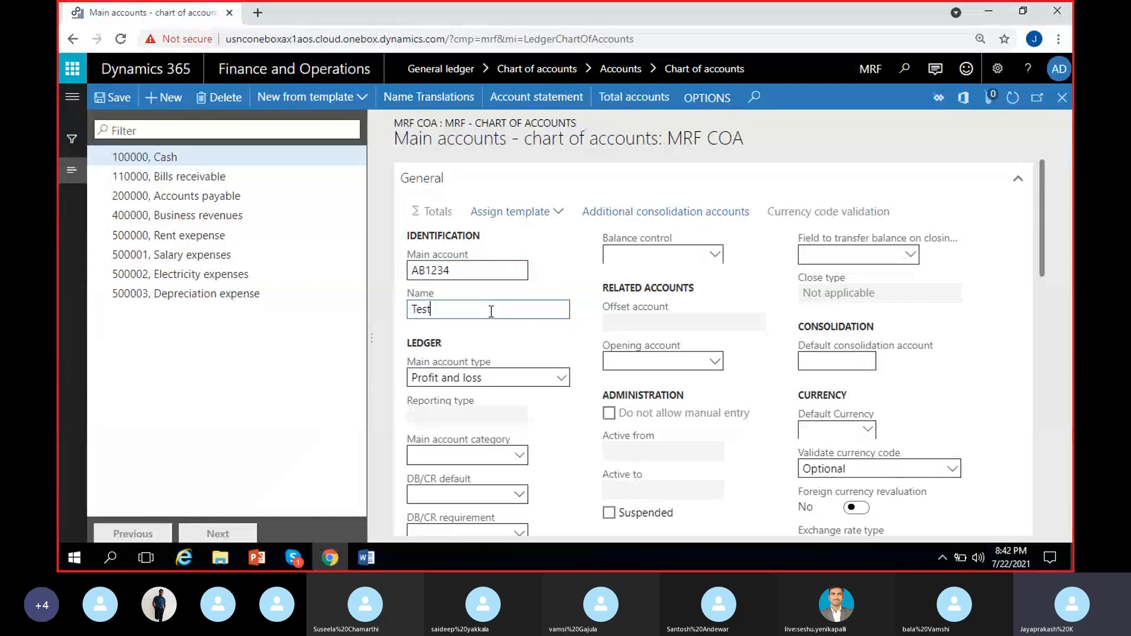
{"action": "left_click", "coordinate": [111, 99]}
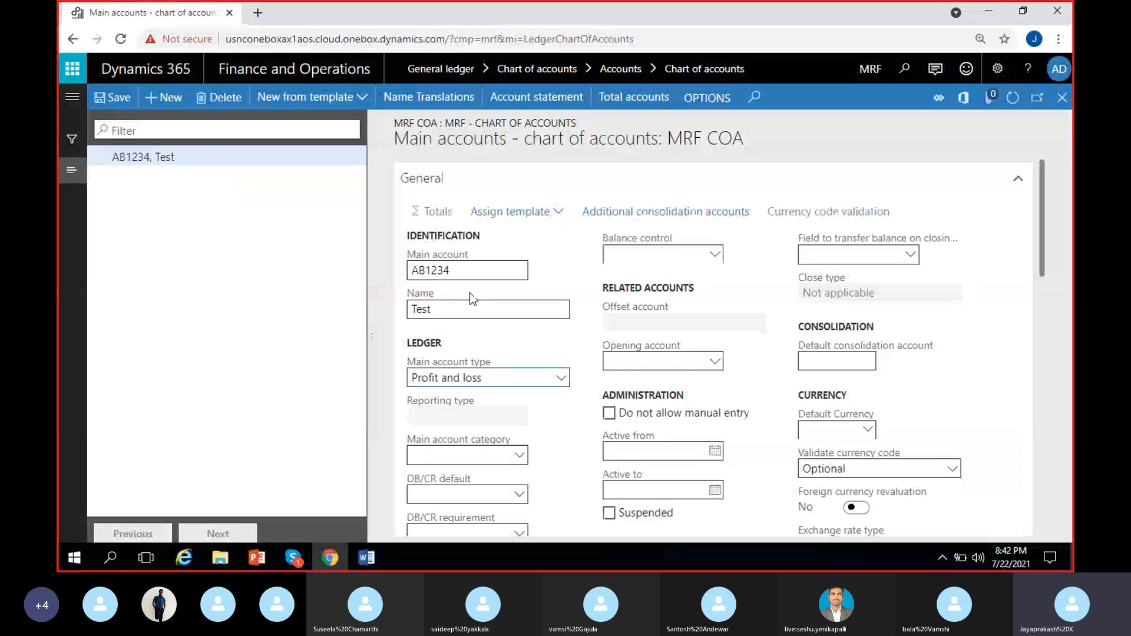
Try to add main account ABC456 named Test2 to MRF COA, and return to the charts of accounts page.
{"action": "key", "text": "alt+n"}
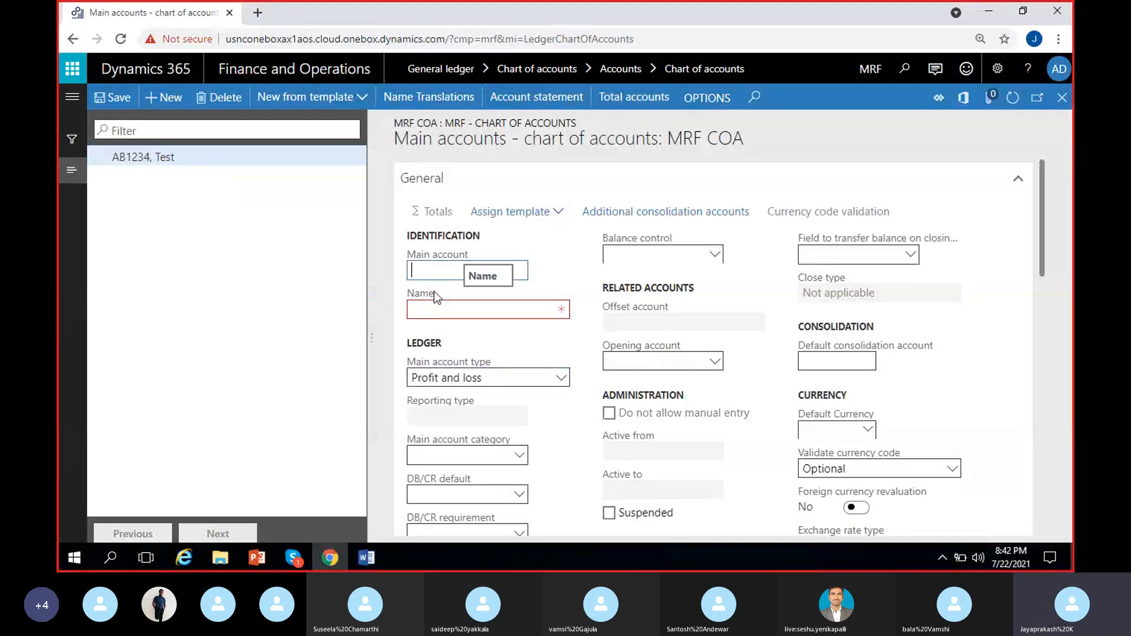
{"action": "type", "text": "ABC456"}
{"action": "left_click", "coordinate": [458, 310]}
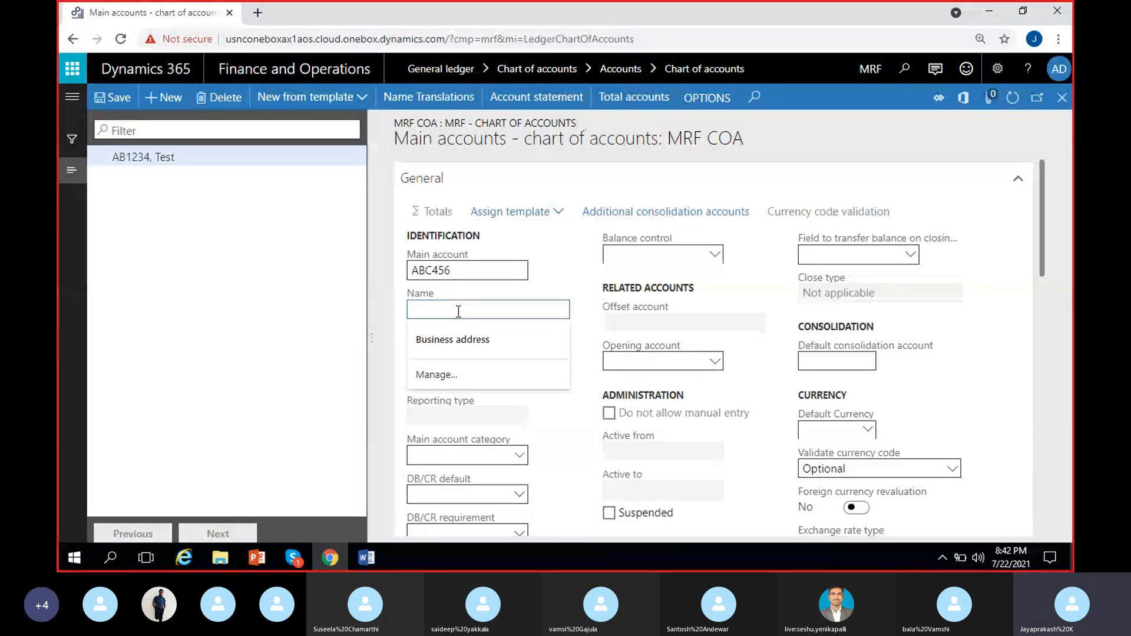
{"action": "type", "text": "Test2"}
{"action": "left_click", "coordinate": [155, 346]}
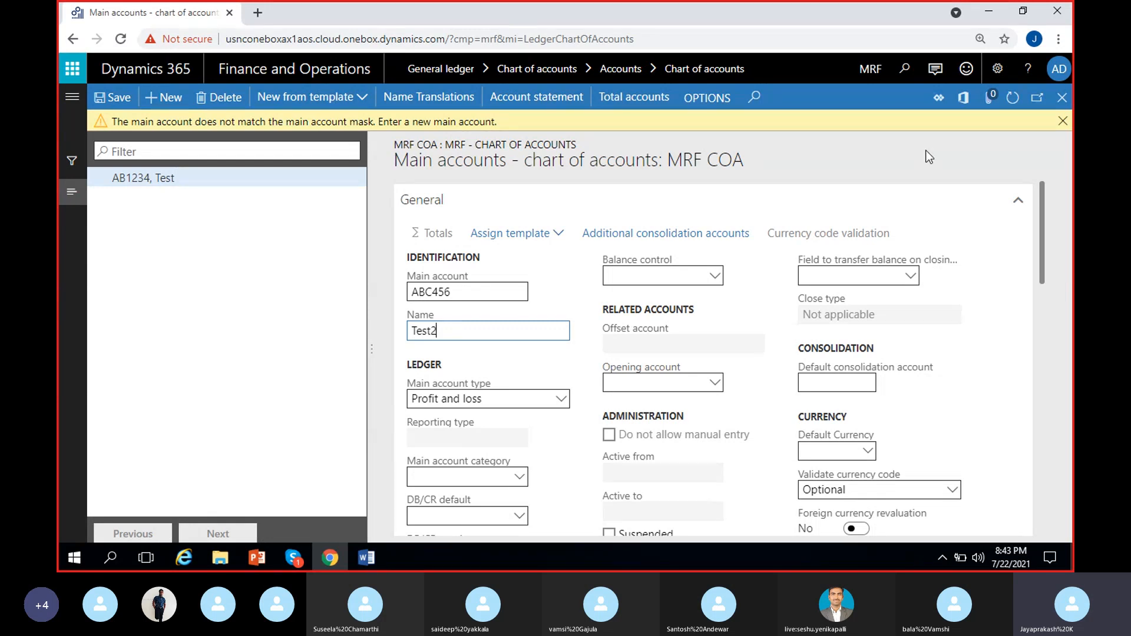
{"action": "left_click", "coordinate": [1062, 122]}
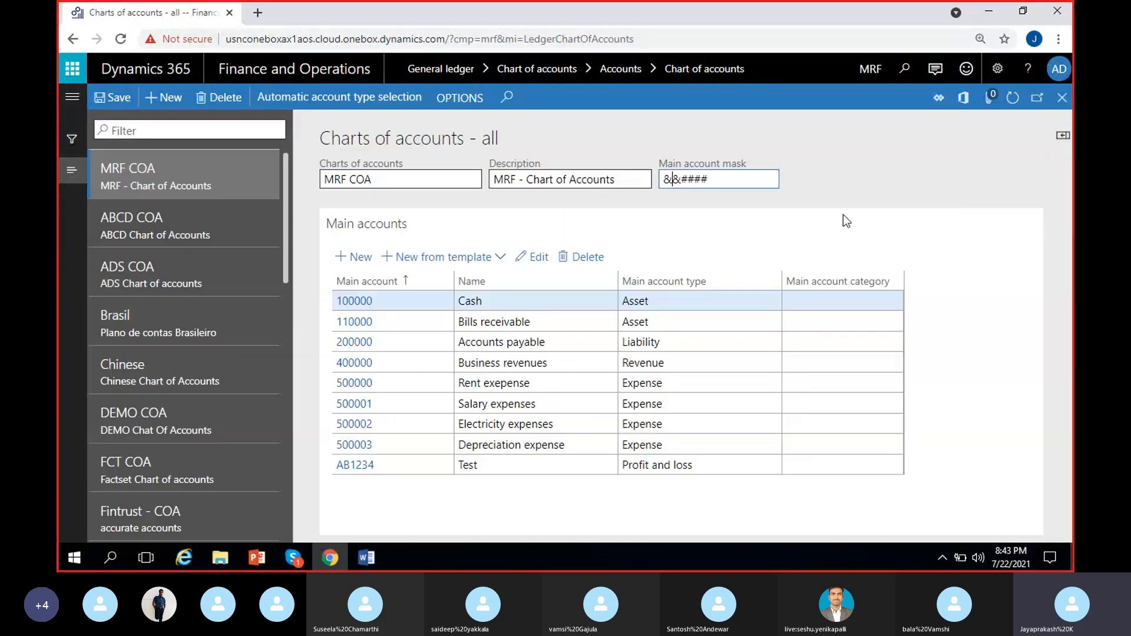
Set the main account mask of MRF COA to &&-####.
{"action": "left_click", "coordinate": [706, 181]}
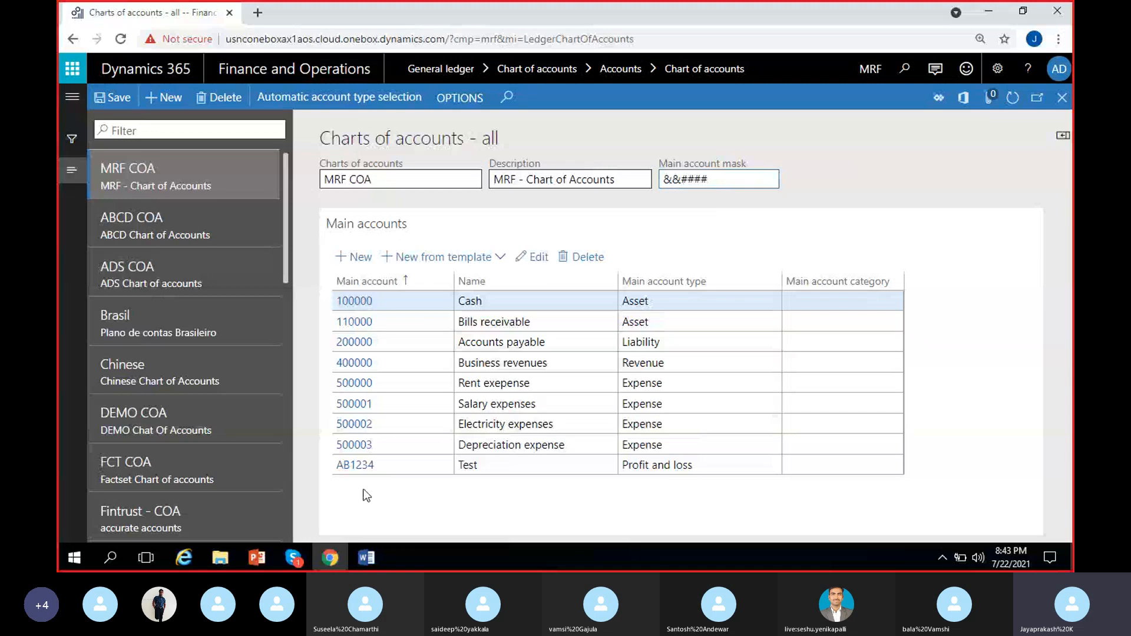
{"action": "left_click", "coordinate": [406, 470]}
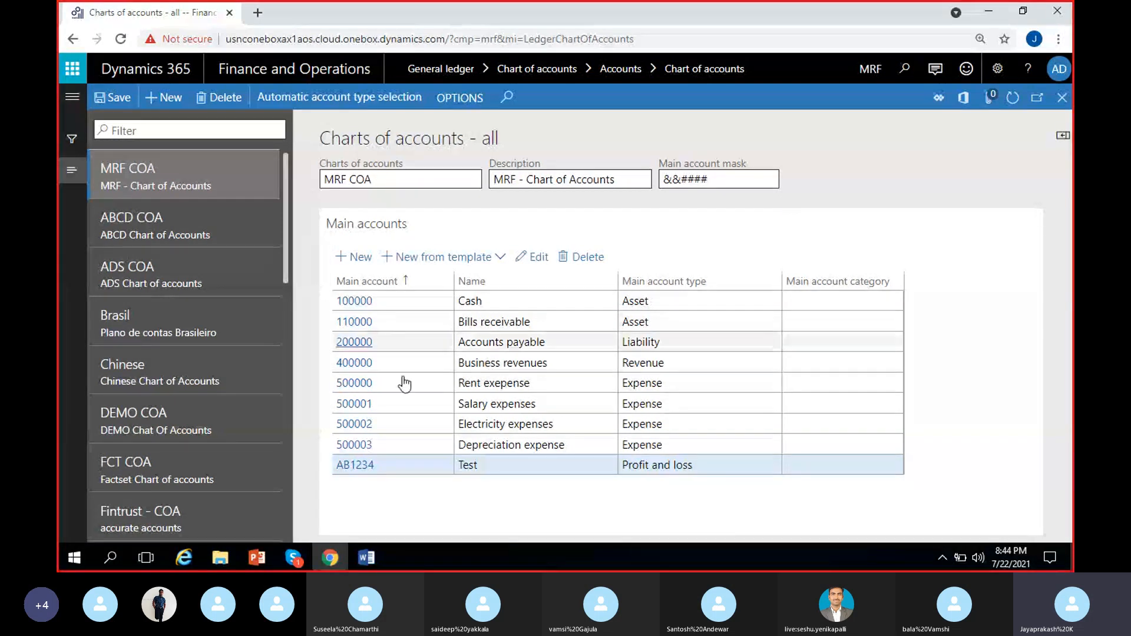
{"action": "mouse_move", "coordinate": [717, 197]}
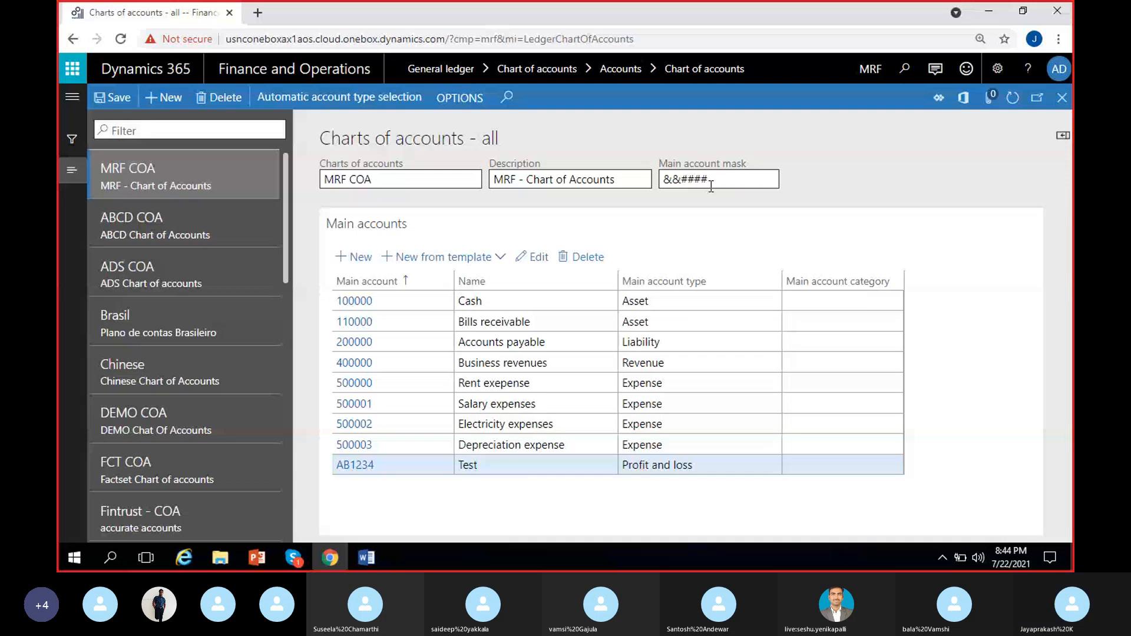
{"action": "type", "text": "-"}
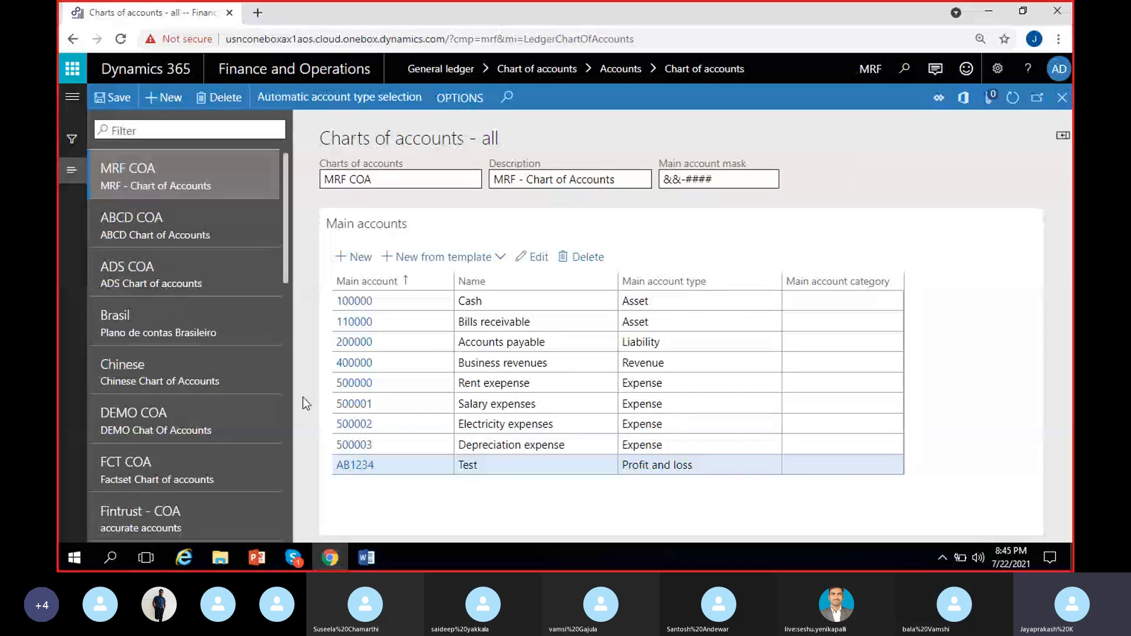
Add main account AA-5623 named Test2 to MRF COA.
{"action": "left_click", "coordinate": [354, 258]}
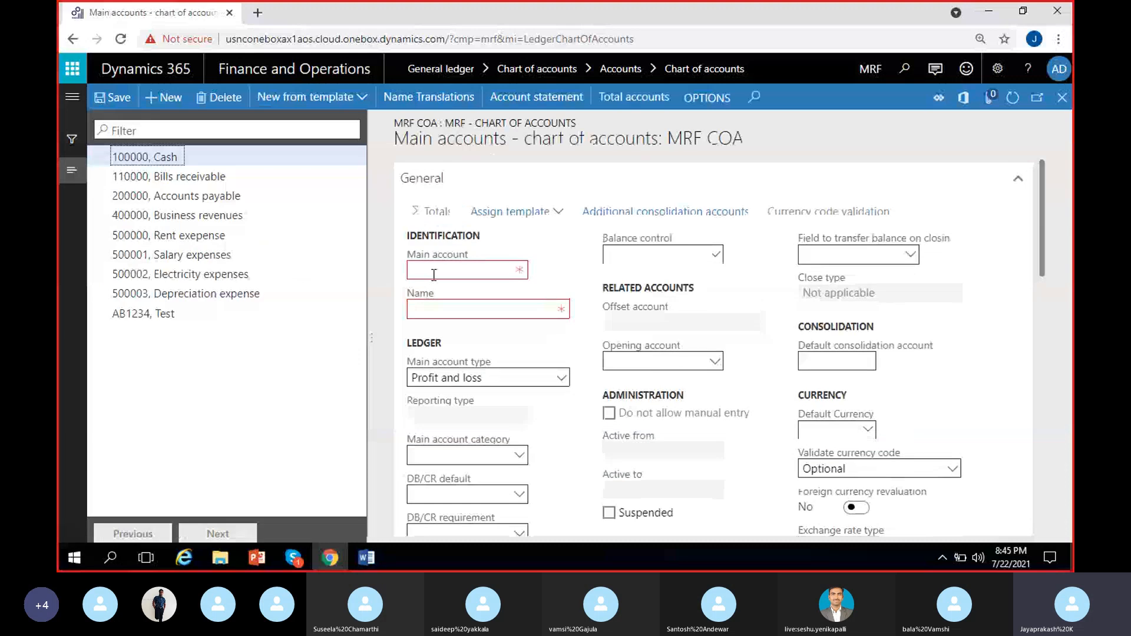
{"action": "left_click", "coordinate": [436, 271]}
{"action": "type", "text": "AA-5"}
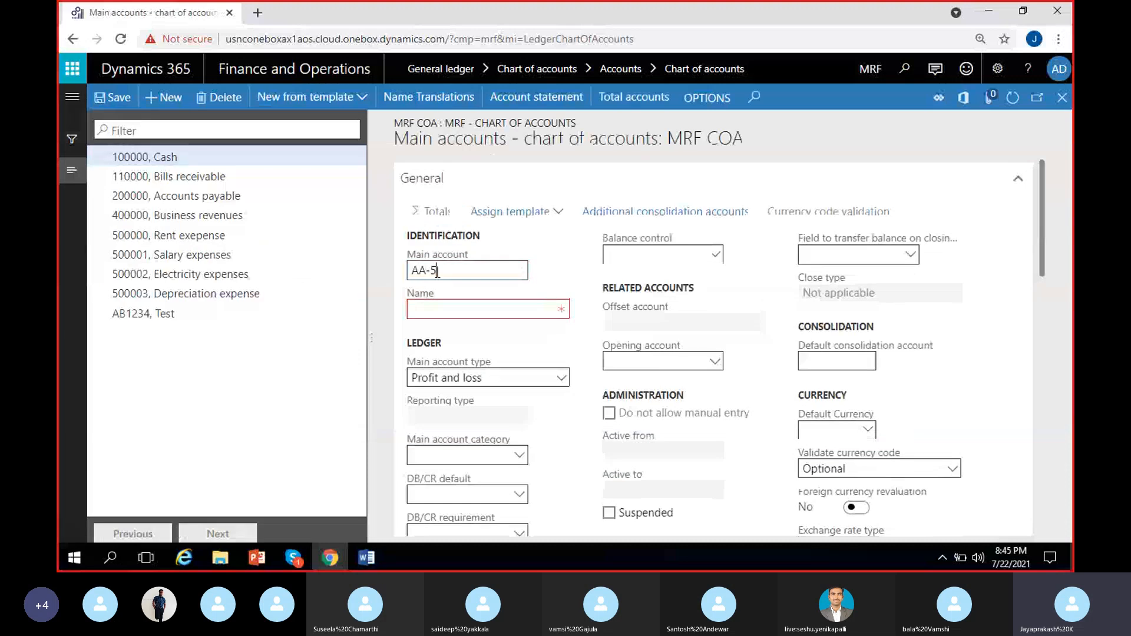
{"action": "type", "text": "623"}
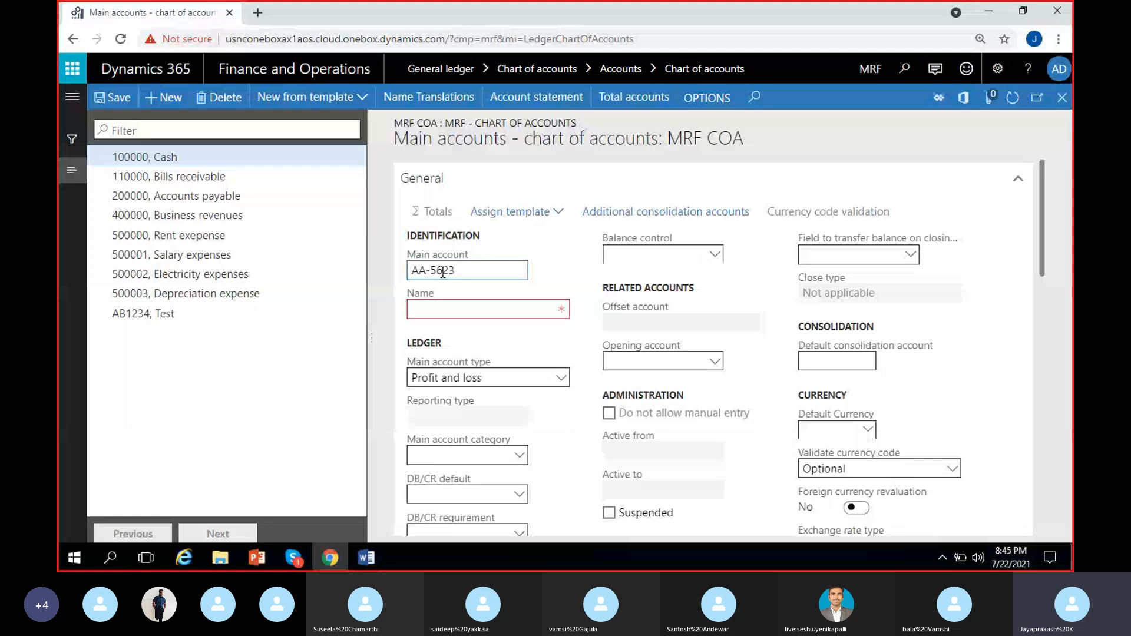
{"action": "left_click", "coordinate": [470, 313]}
{"action": "type", "text": "T"}
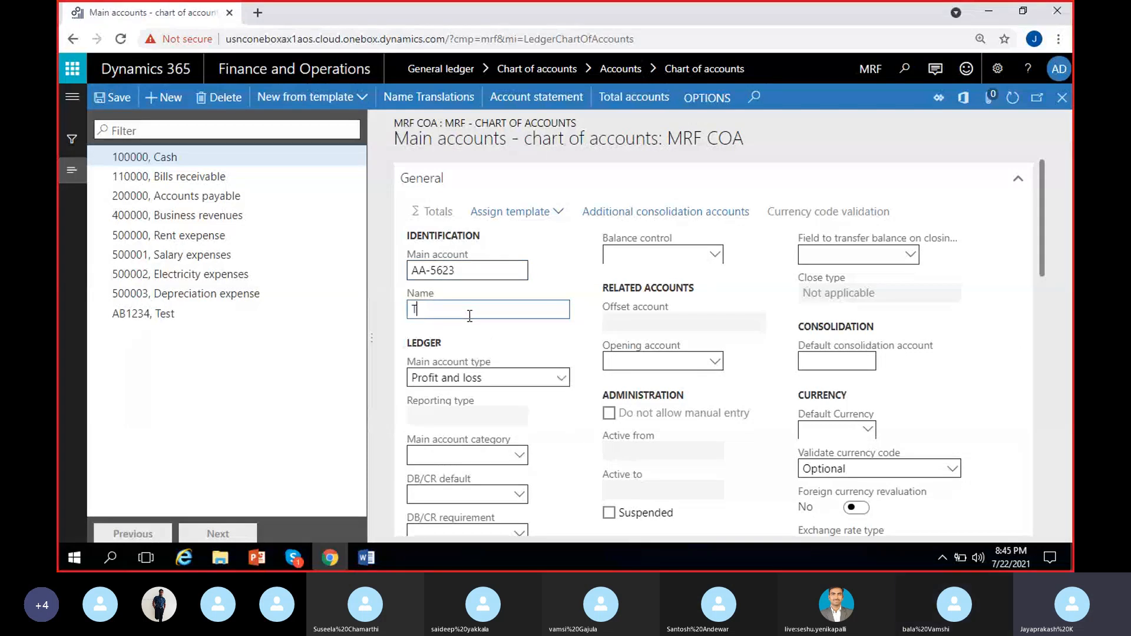
{"action": "type", "text": "est2"}
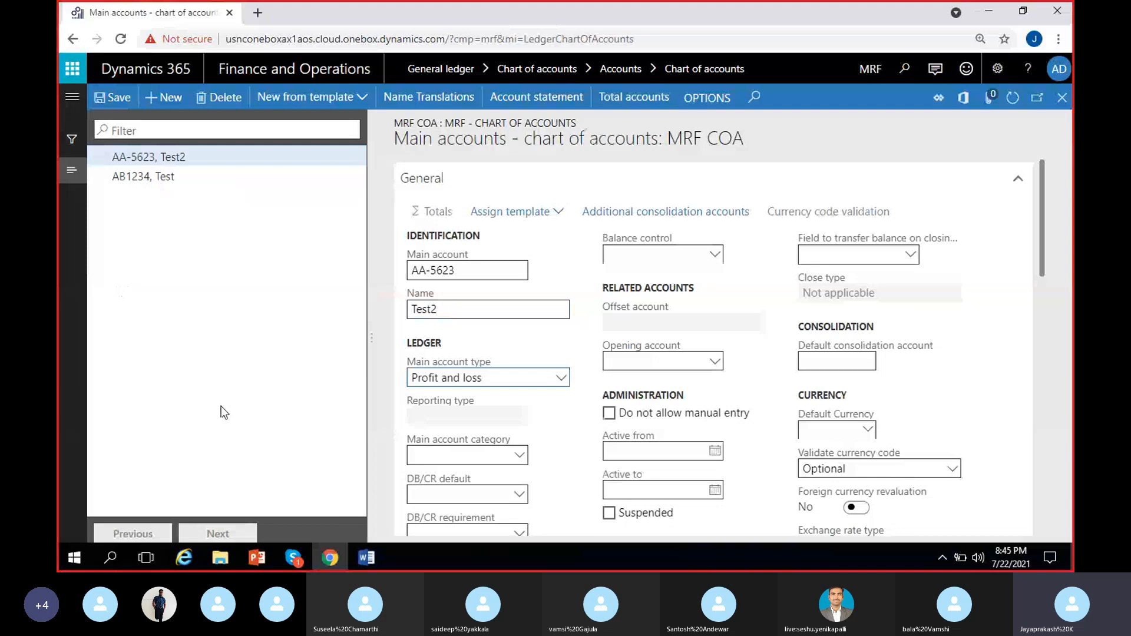
Try to add main account AA4589 named Test3 without a hyphen, and return to the charts of accounts page.
{"action": "left_click", "coordinate": [165, 97]}
{"action": "type", "text": "AA458"}
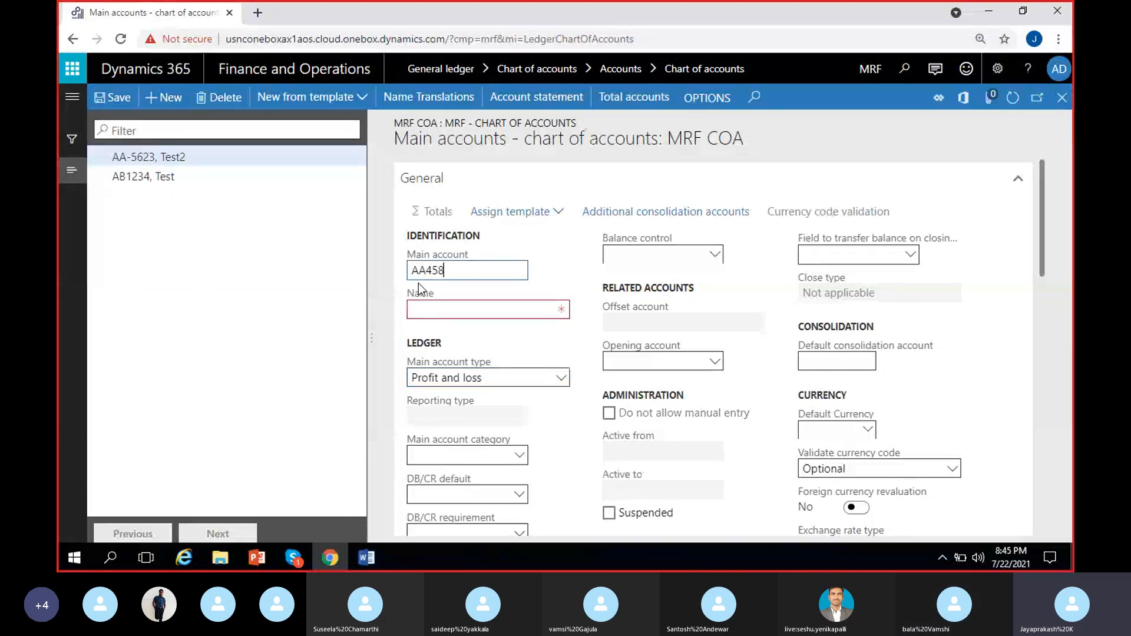
{"action": "type", "text": "9"}
{"action": "key", "text": "Tab"}
{"action": "type", "text": "Test3"}
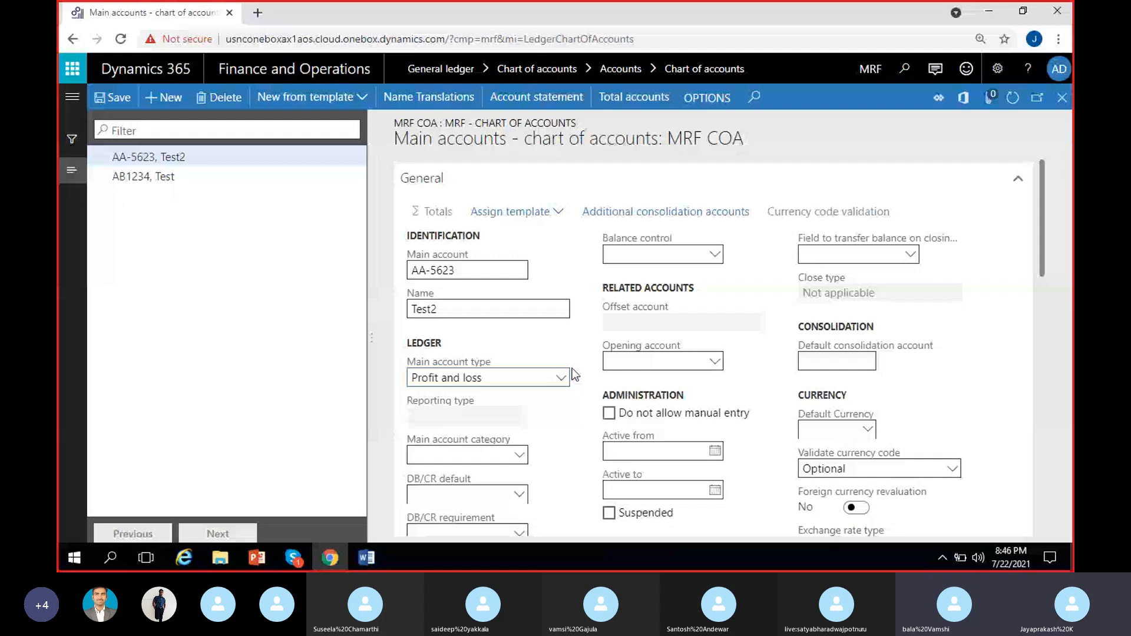
{"action": "left_click", "coordinate": [1062, 98]}
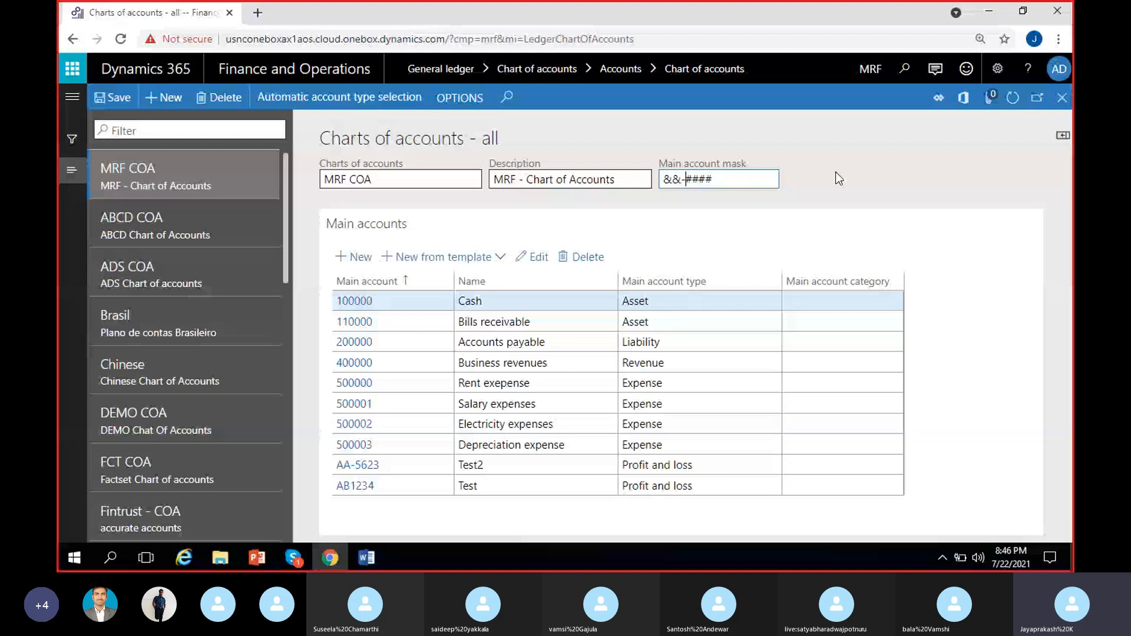
Delete the test main accounts AA-5623 and AB1234 from MRF COA.
{"action": "left_click", "coordinate": [490, 466]}
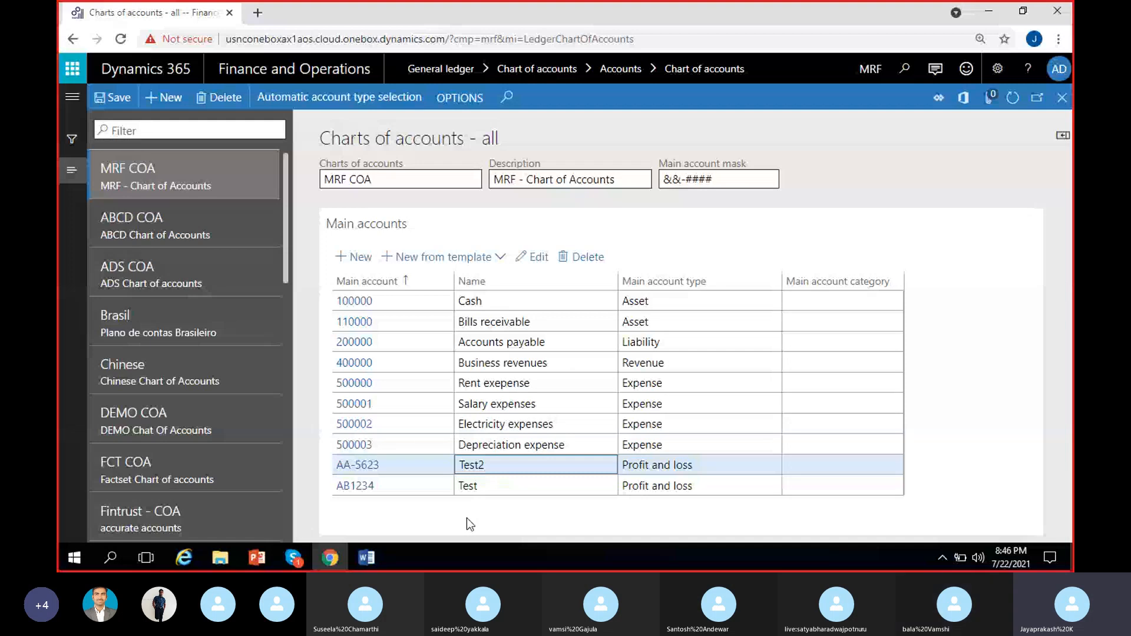
{"action": "left_click", "coordinate": [600, 261]}
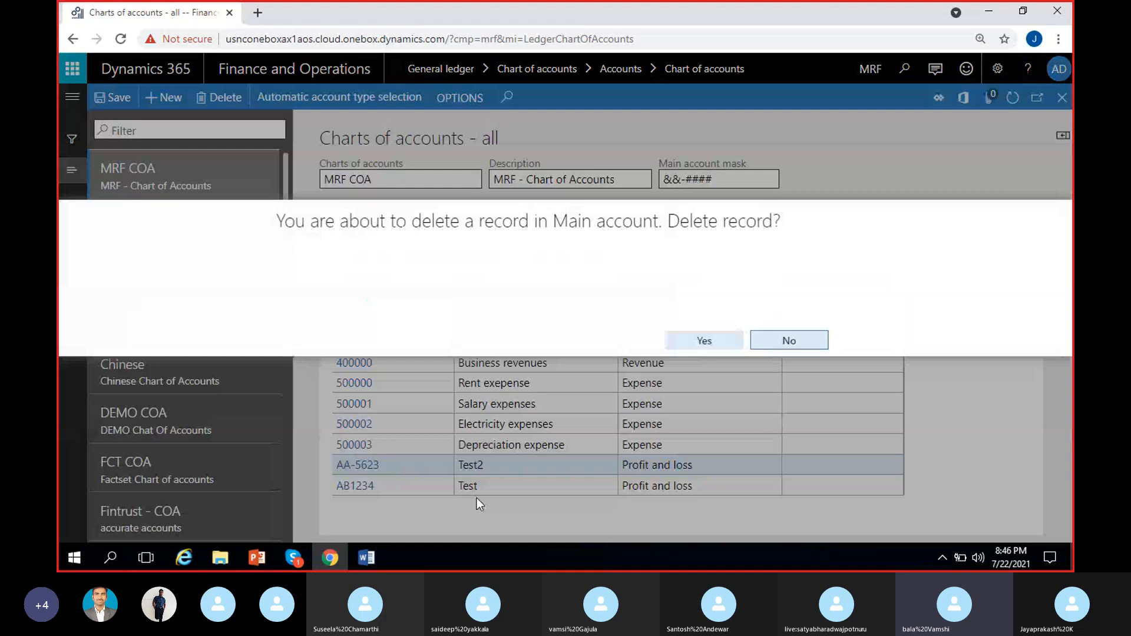
{"action": "left_click", "coordinate": [704, 341]}
{"action": "left_click", "coordinate": [583, 263]}
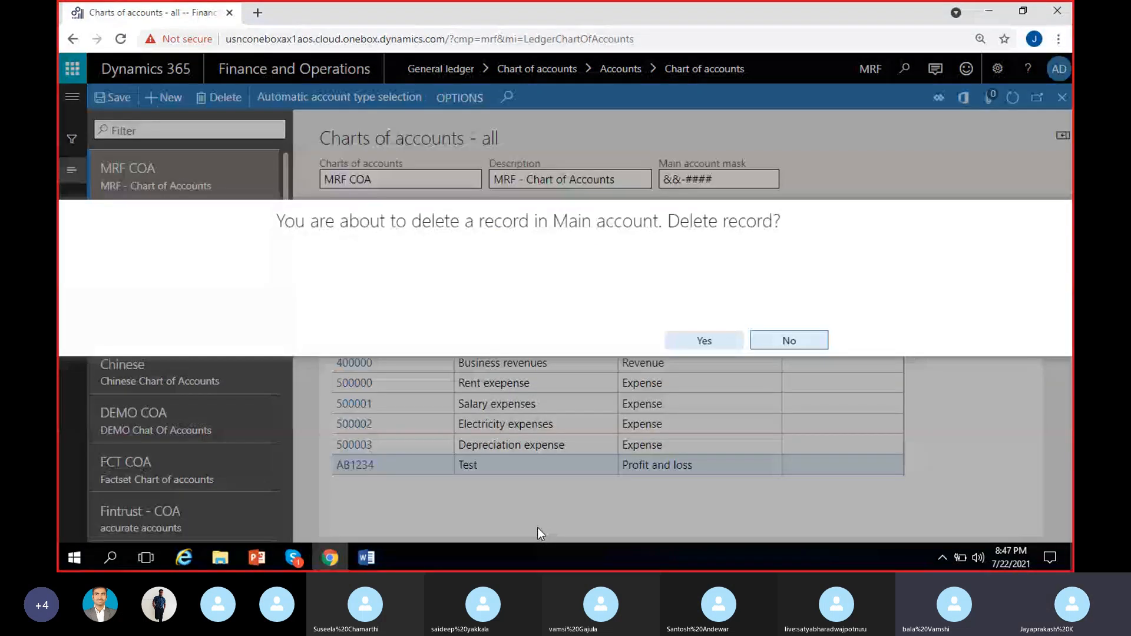
{"action": "left_click", "coordinate": [704, 341]}
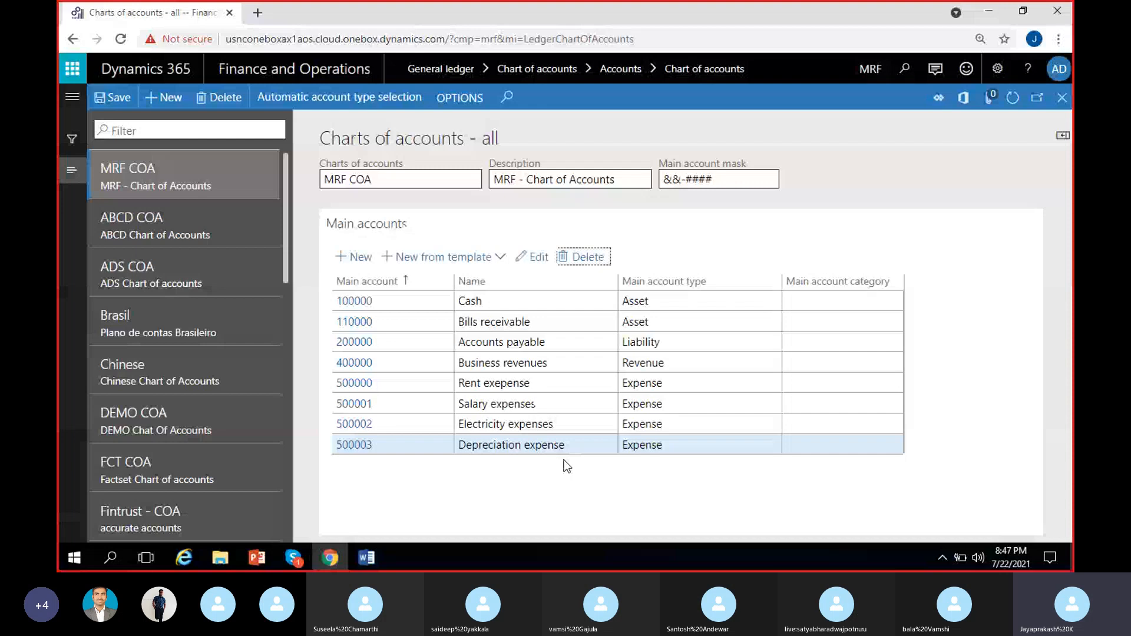
Clear the main account mask of MRF COA.
{"action": "left_click", "coordinate": [599, 485]}
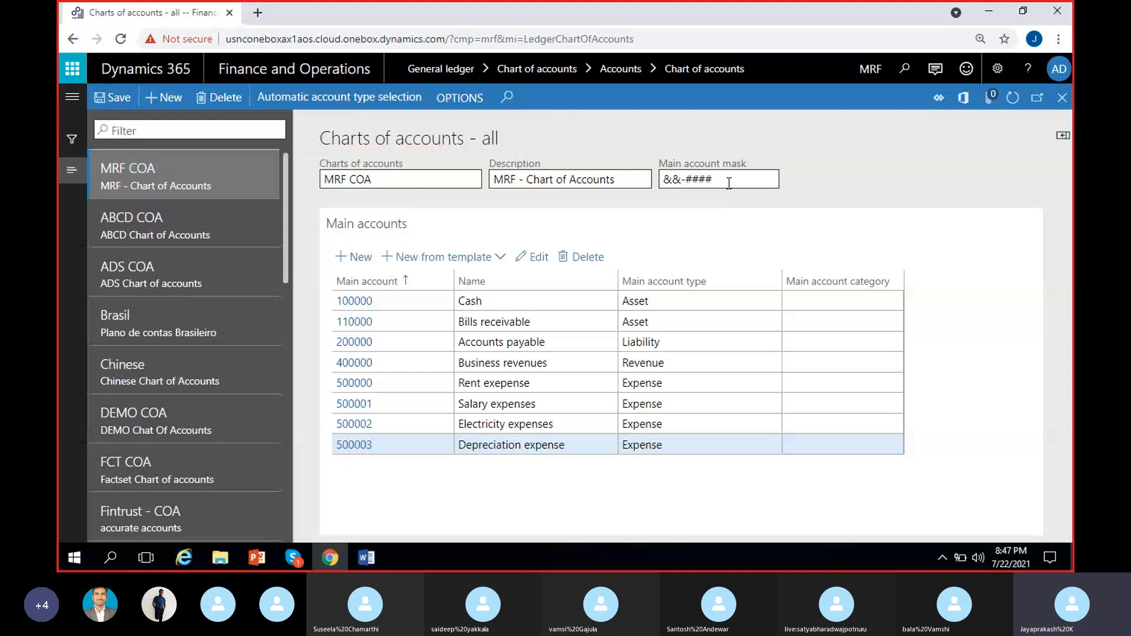
{"action": "left_click_drag", "start_coordinate": [730, 182], "coordinate": [546, 204]}
{"action": "key", "text": "BackSpace"}
In the automatic account type selection of MRF COA, assign first character 5 to the Expense account type.
{"action": "left_click", "coordinate": [340, 102]}
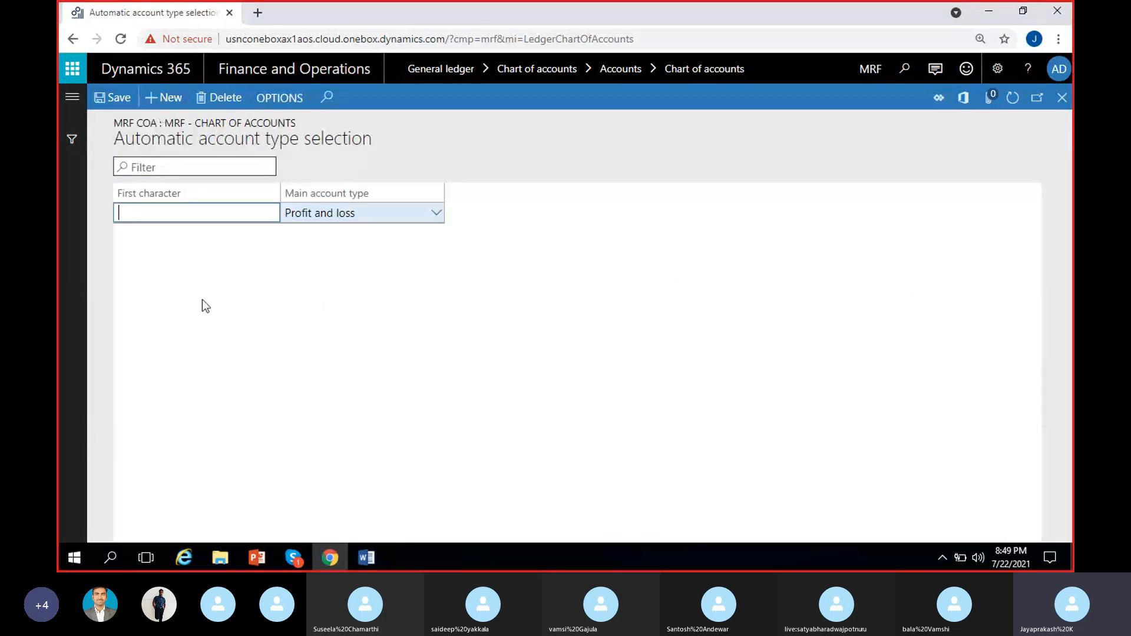
{"action": "type", "text": "5"}
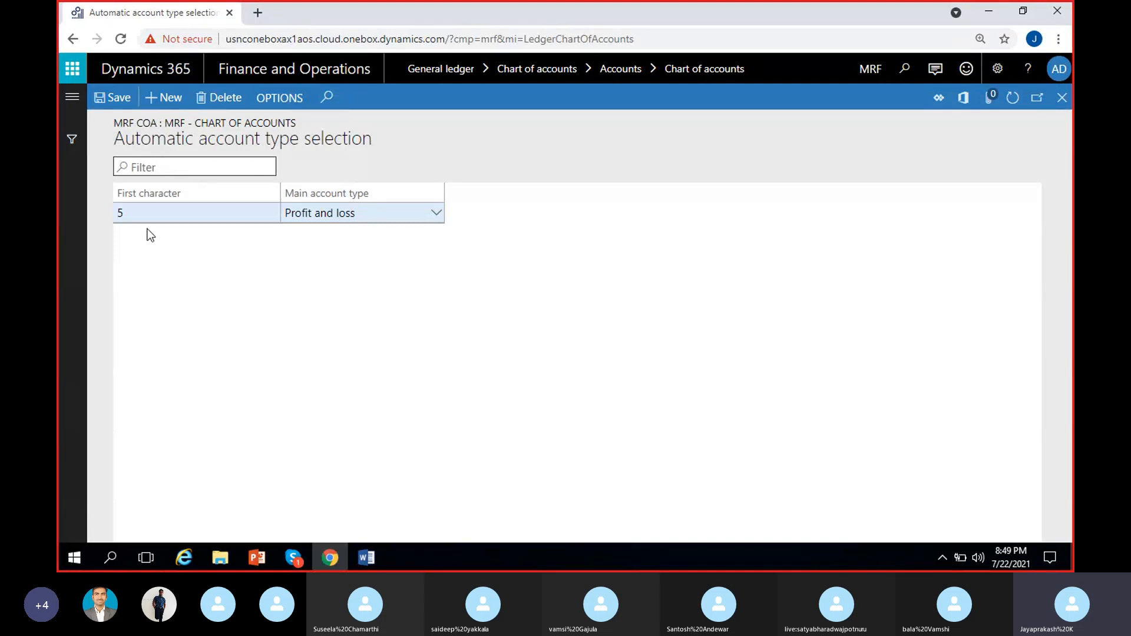
{"action": "left_click", "coordinate": [436, 213]}
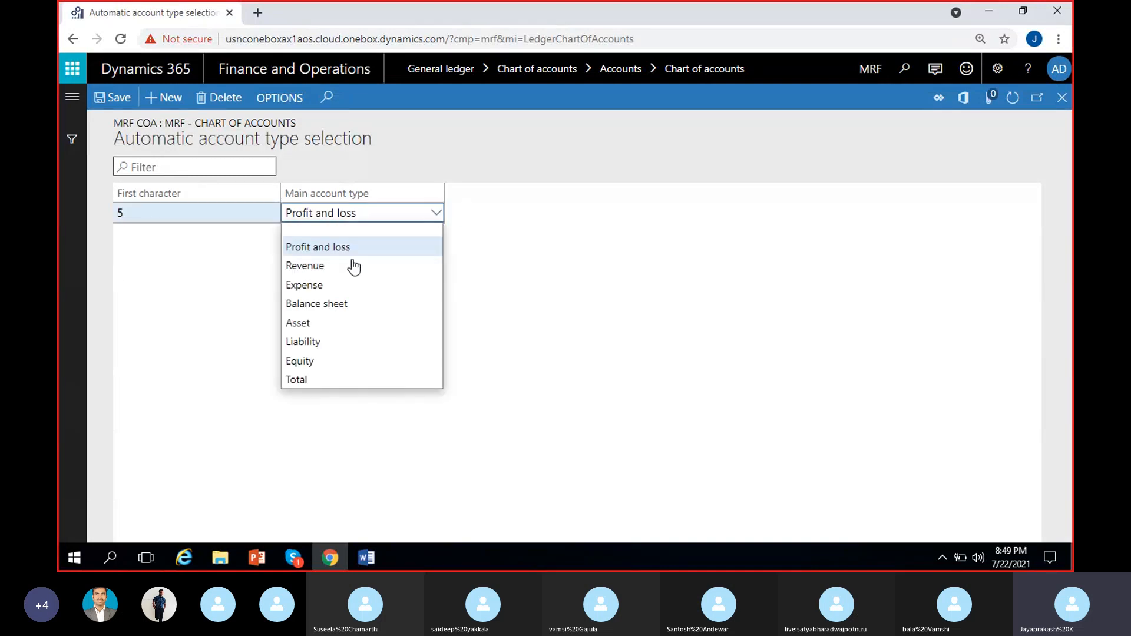
{"action": "left_click", "coordinate": [331, 285]}
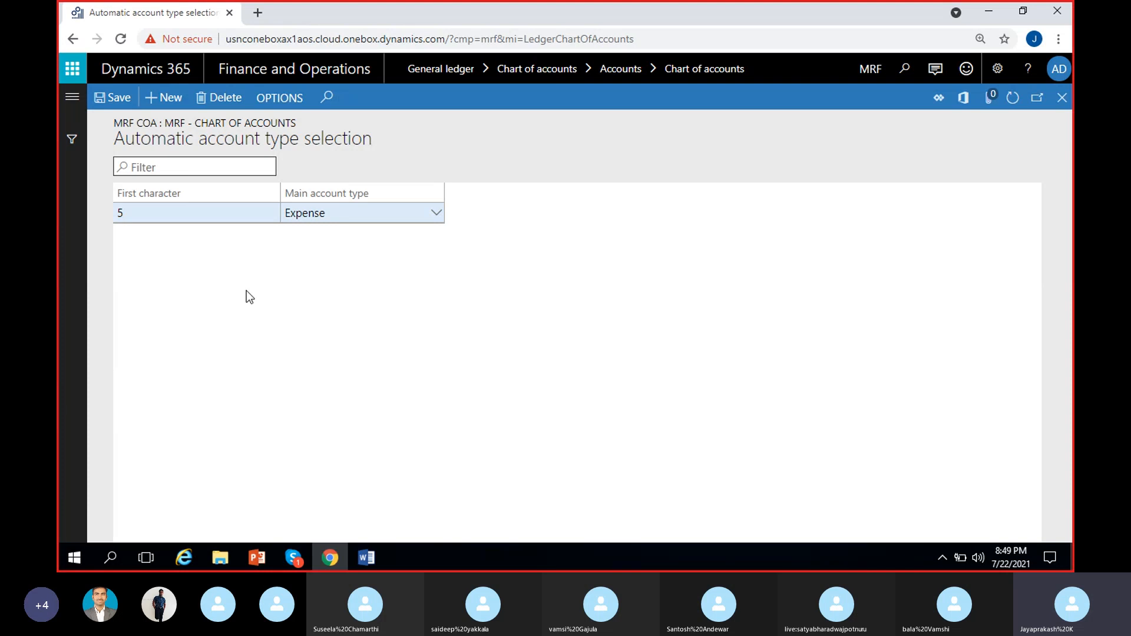
Add an automatic account type rule assigning first character 4 to Revenue.
{"action": "left_click", "coordinate": [164, 98]}
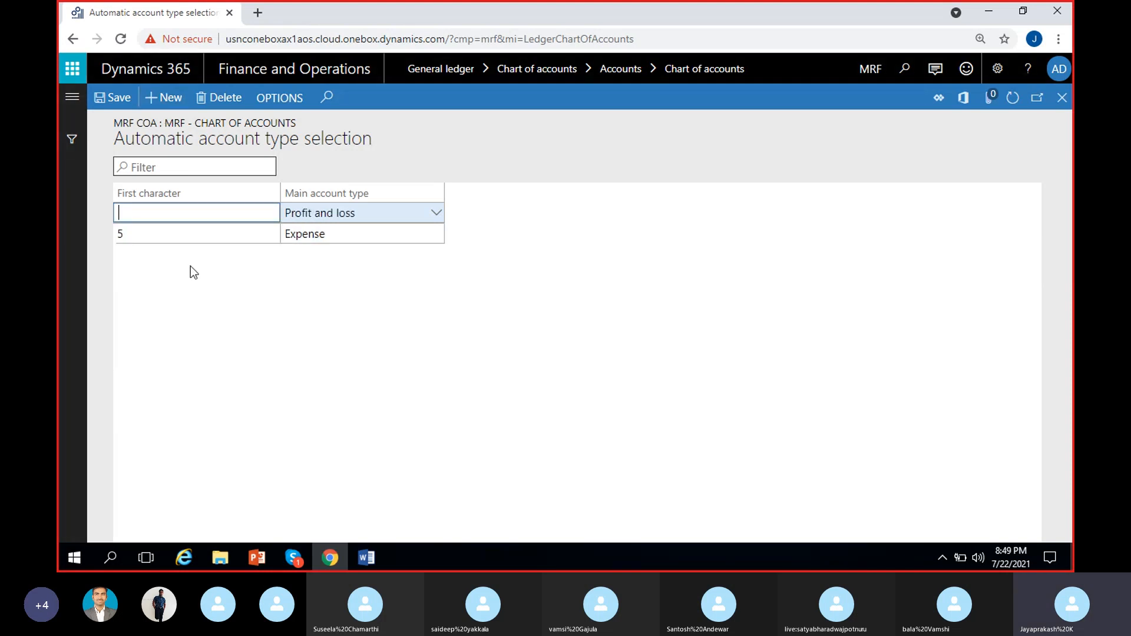
{"action": "type", "text": "4"}
{"action": "left_click", "coordinate": [345, 213]}
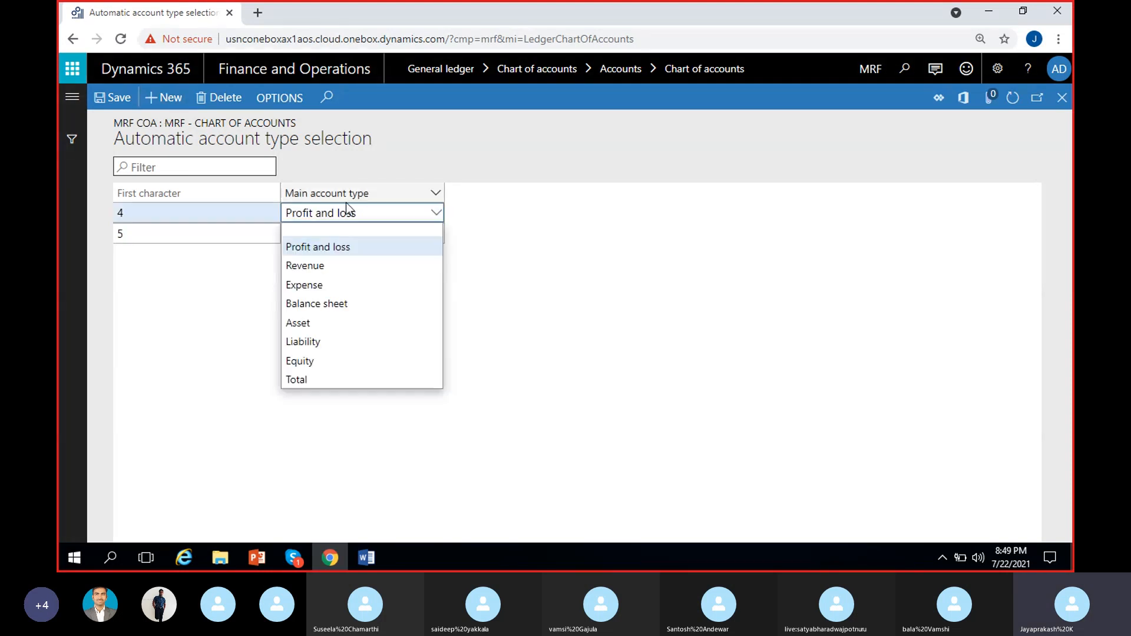
{"action": "left_click", "coordinate": [307, 262]}
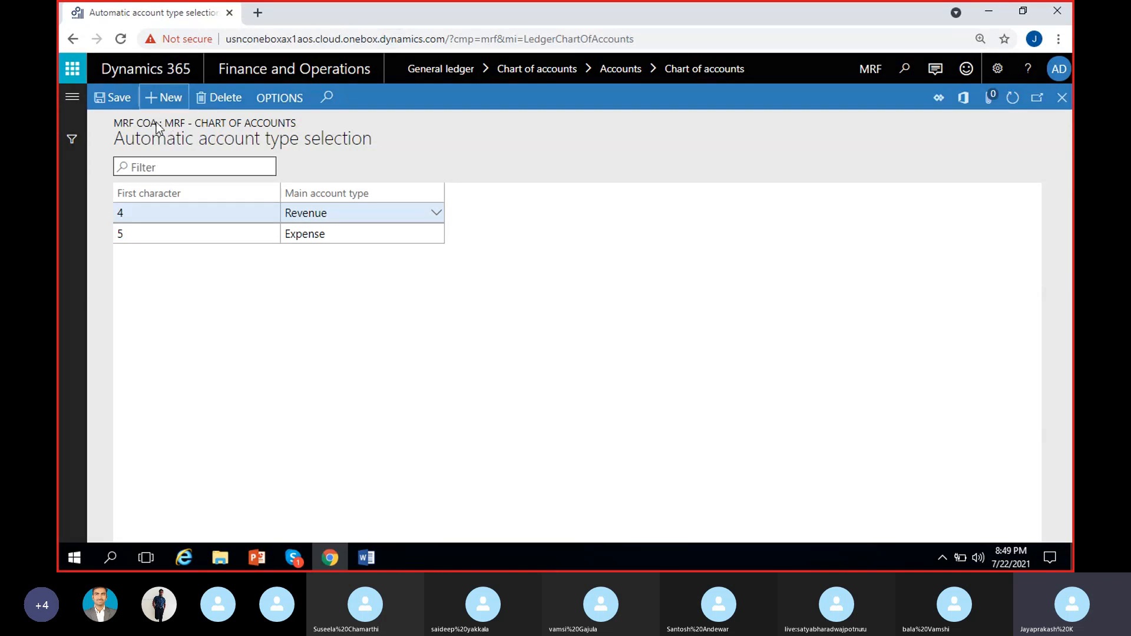
Add an automatic account type rule assigning first character 1 to Asset.
{"action": "left_click", "coordinate": [164, 98]}
{"action": "type", "text": "1"}
{"action": "left_click", "coordinate": [336, 213]}
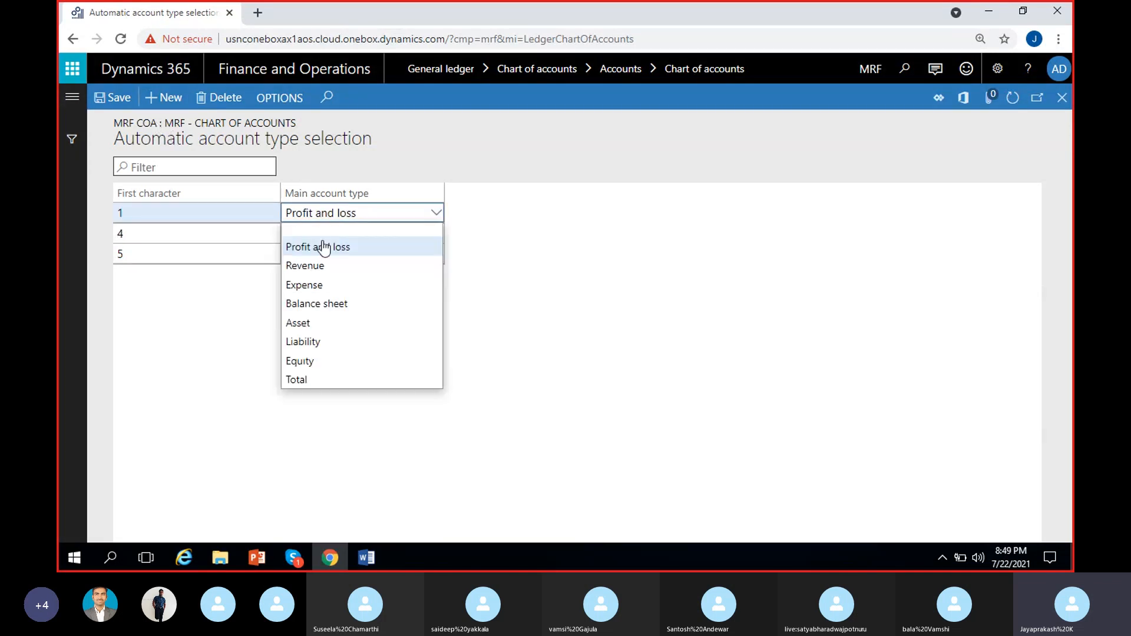
{"action": "left_click", "coordinate": [293, 324]}
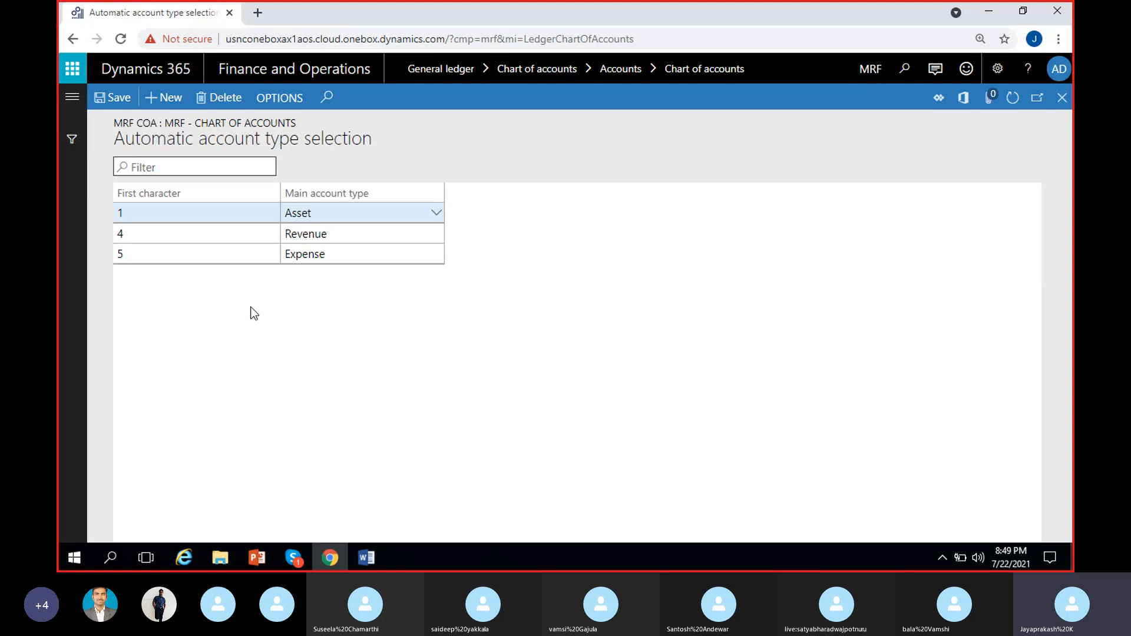
Switch to the MS Dynamics 8 PM document in Word and review the account number ranges for each account type.
{"action": "left_click", "coordinate": [360, 565]}
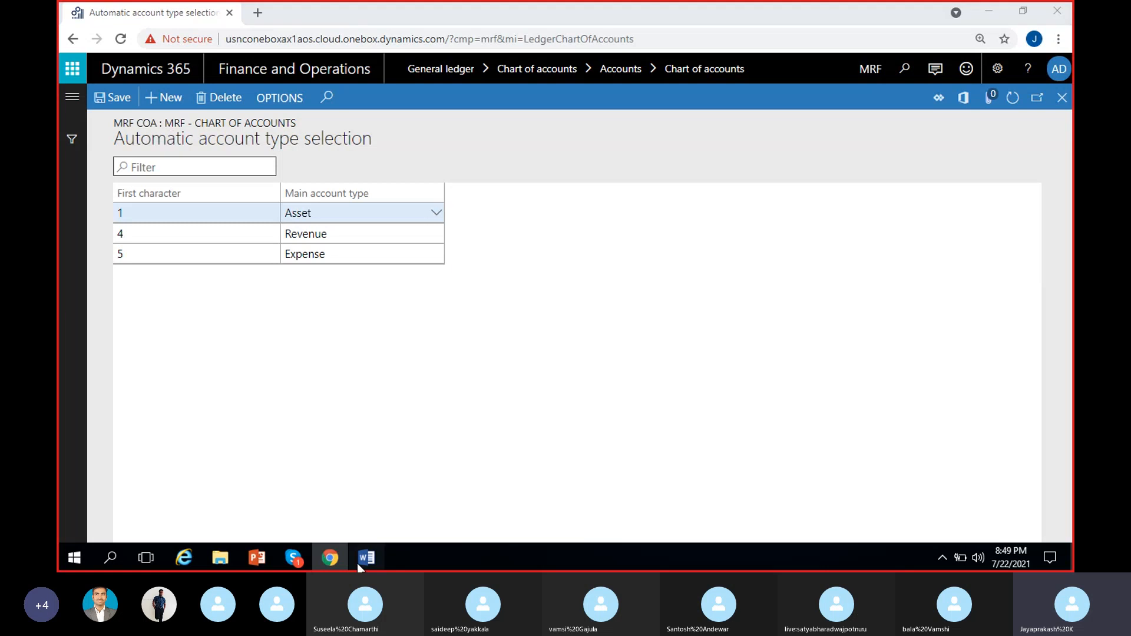
{"action": "left_click", "coordinate": [360, 564]}
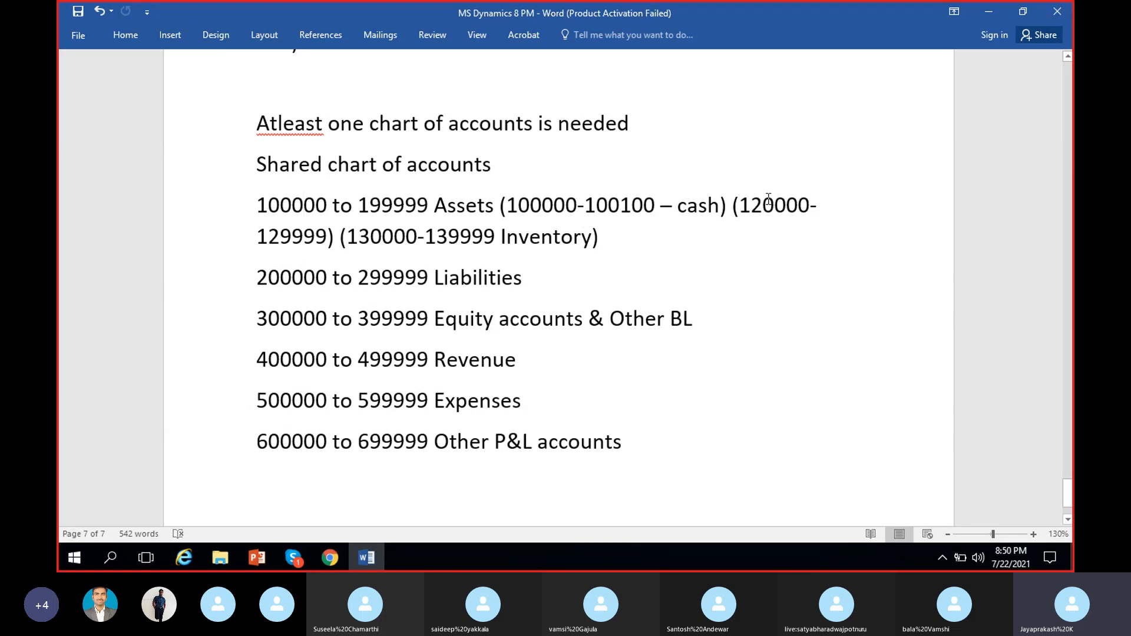
Return to Dynamics 365, close the automatic account type selection, and create a new MRF COA main account numbered 100002.
{"action": "left_click", "coordinate": [989, 13]}
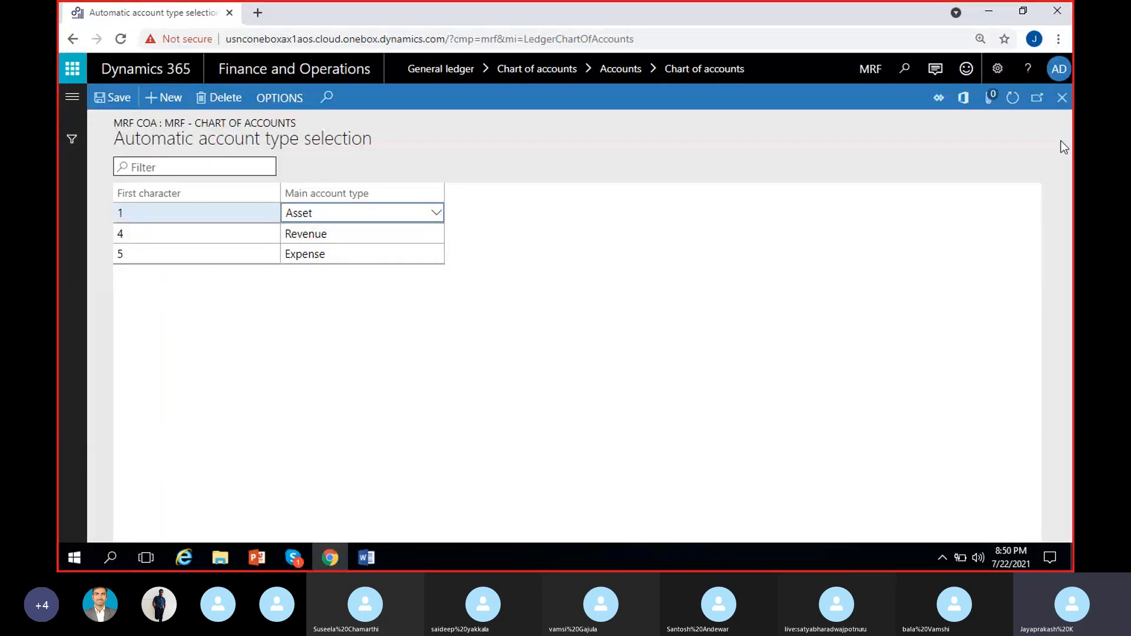
{"action": "left_click", "coordinate": [1063, 107]}
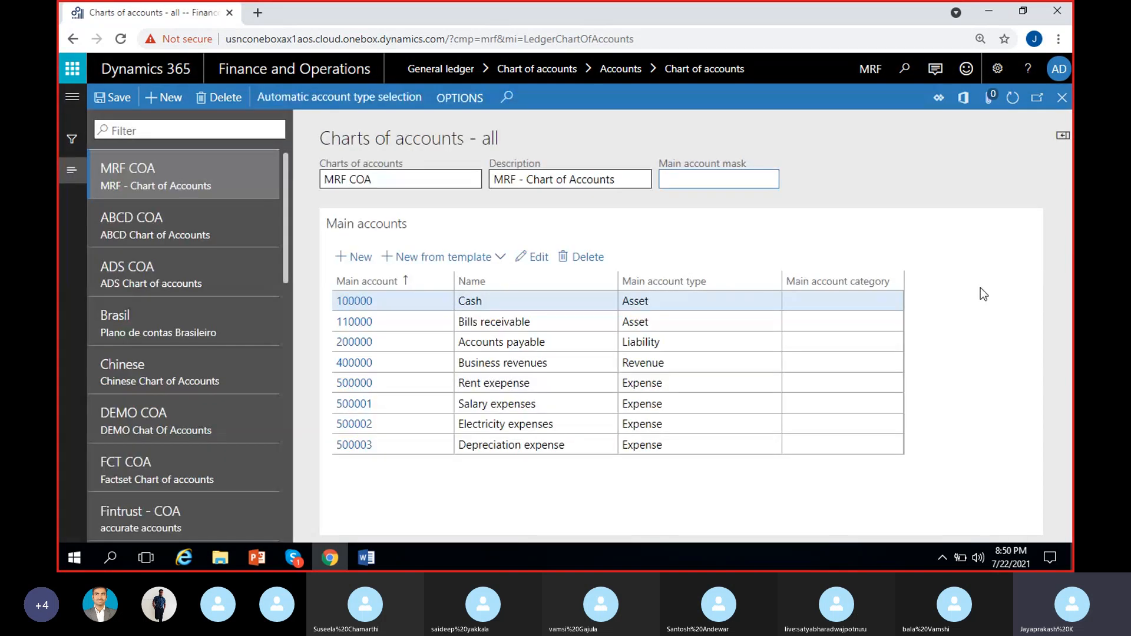
{"action": "left_click", "coordinate": [361, 257]}
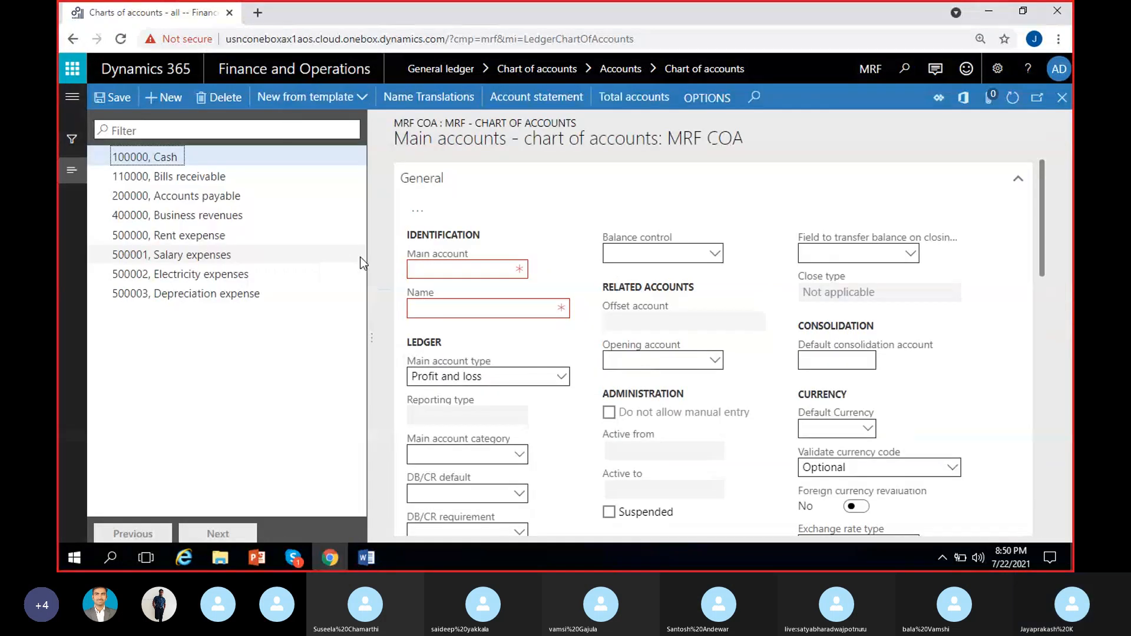
{"action": "left_click", "coordinate": [440, 271]}
{"action": "type", "text": "100002"}
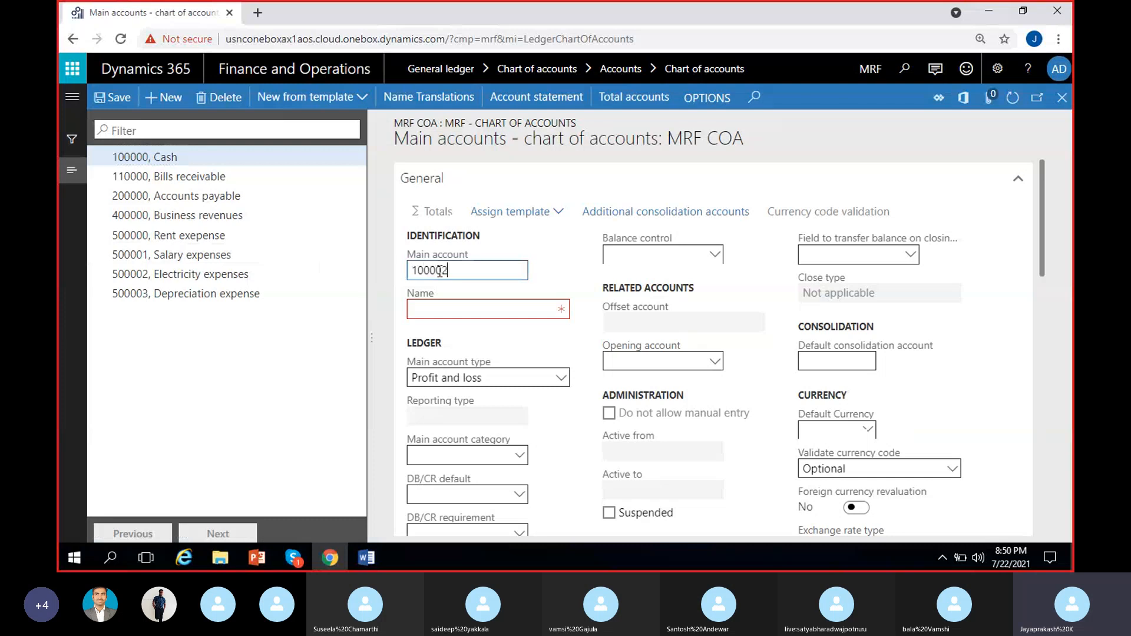
{"action": "left_click", "coordinate": [476, 310]}
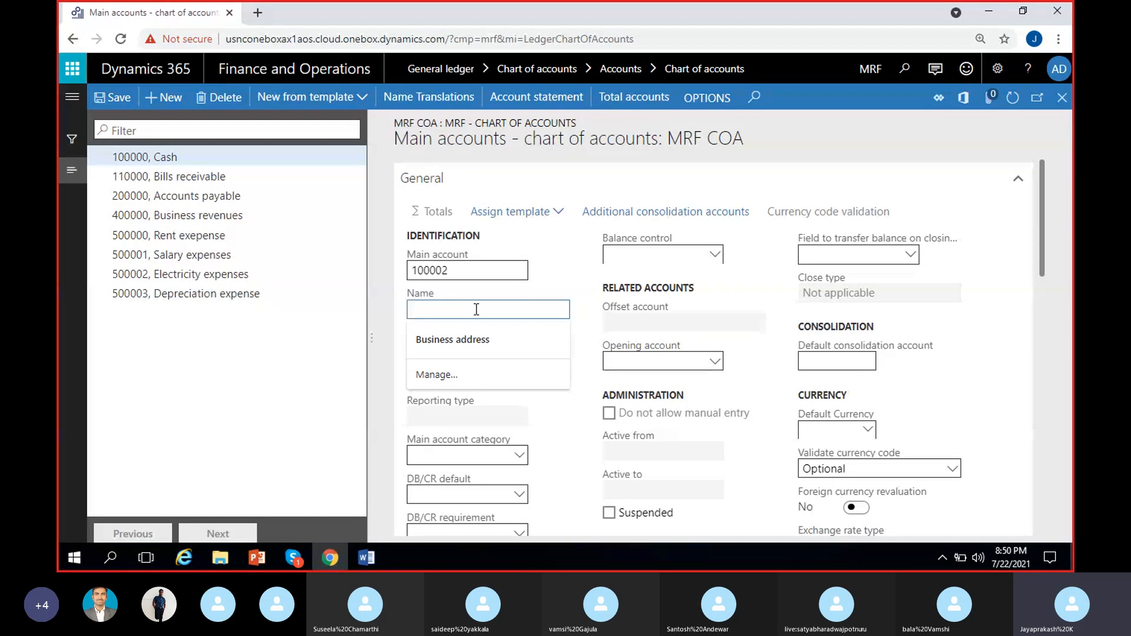
{"action": "type", "text": "Ac"}
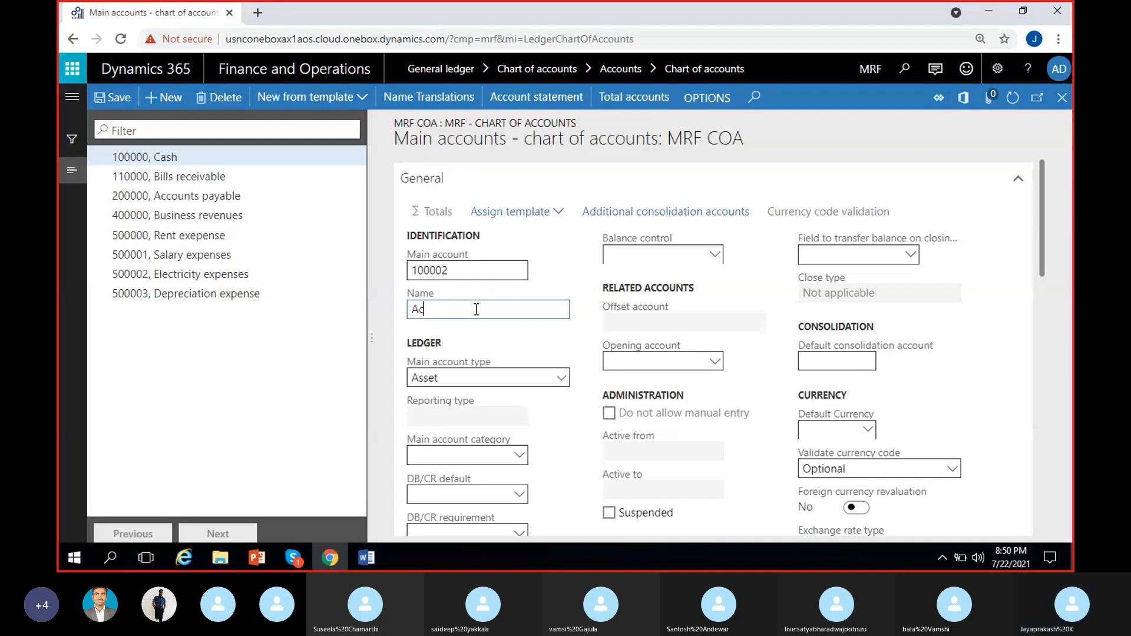
{"action": "type", "text": "counts"}
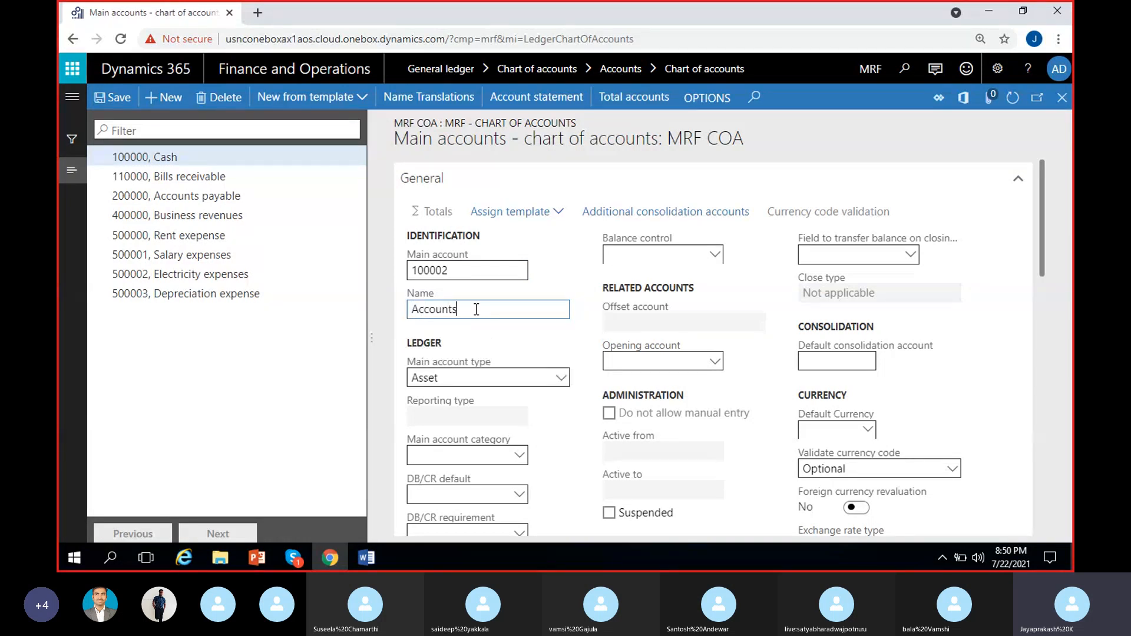
{"action": "type", "text": " rece"}
{"action": "key", "text": "BackSpace"}
{"action": "key", "text": "BackSpace"}
{"action": "key", "text": "BackSpace"}
{"action": "key", "text": "BackSpace"}
{"action": "key", "text": "BackSpace"}
{"action": "key", "text": "BackSpace"}
{"action": "key", "text": "BackSpace"}
{"action": "key", "text": "BackSpace"}
{"action": "key", "text": "BackSpace"}
{"action": "key", "text": "BackSpace"}
{"action": "key", "text": "BackSpace"}
{"action": "key", "text": "BackSpace"}
{"action": "key", "text": "BackSpace"}
Name the new main account 100002 Petty cash.
{"action": "type", "text": "Pett"}
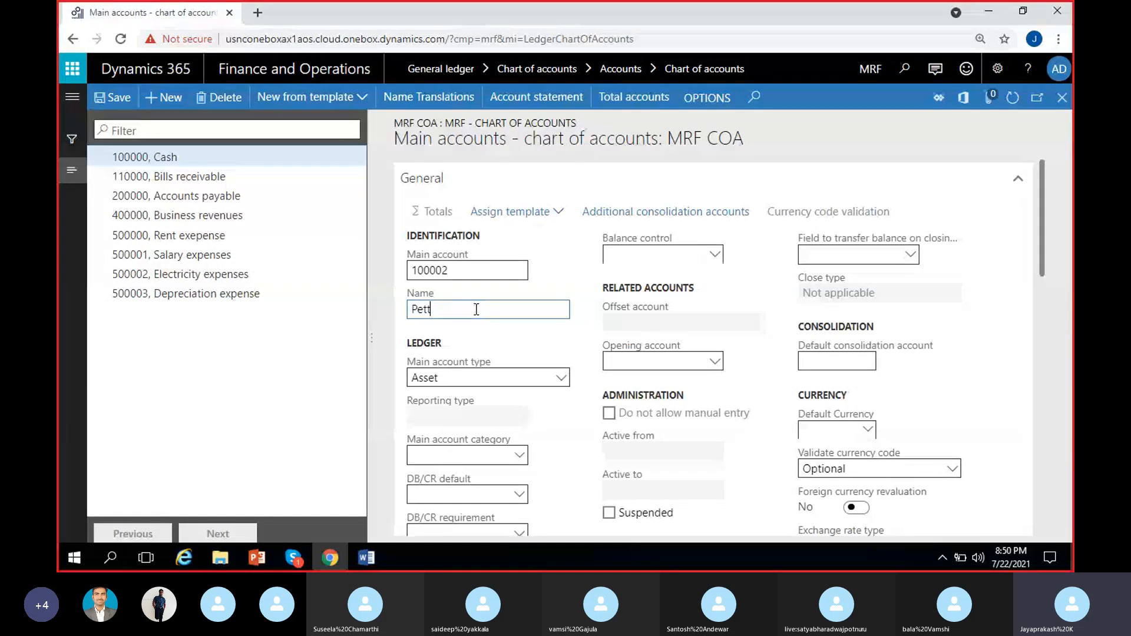
{"action": "type", "text": "y "}
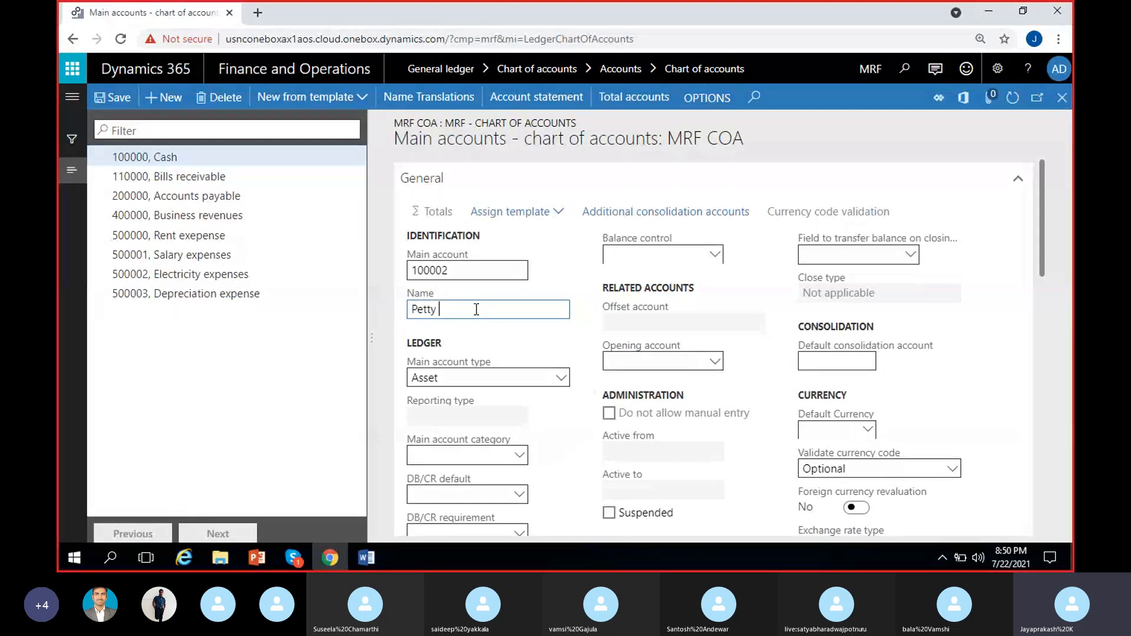
{"action": "type", "text": "cash"}
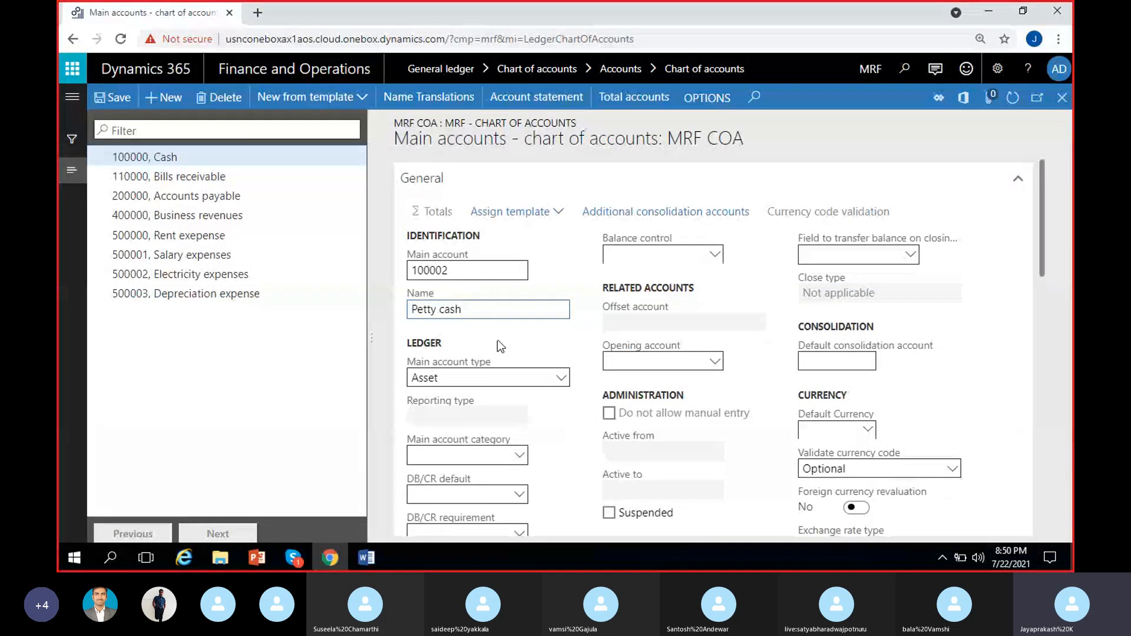
Try overriding the automatically assigned main account type of Petty cash with Liability.
{"action": "left_click", "coordinate": [550, 432]}
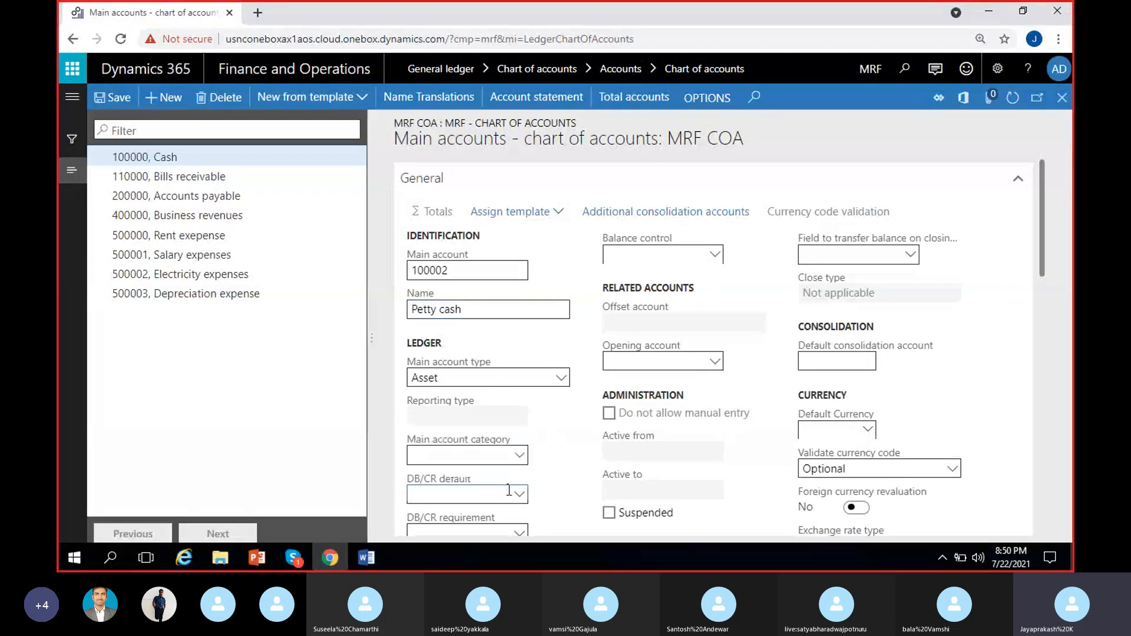
{"action": "left_click", "coordinate": [557, 378]}
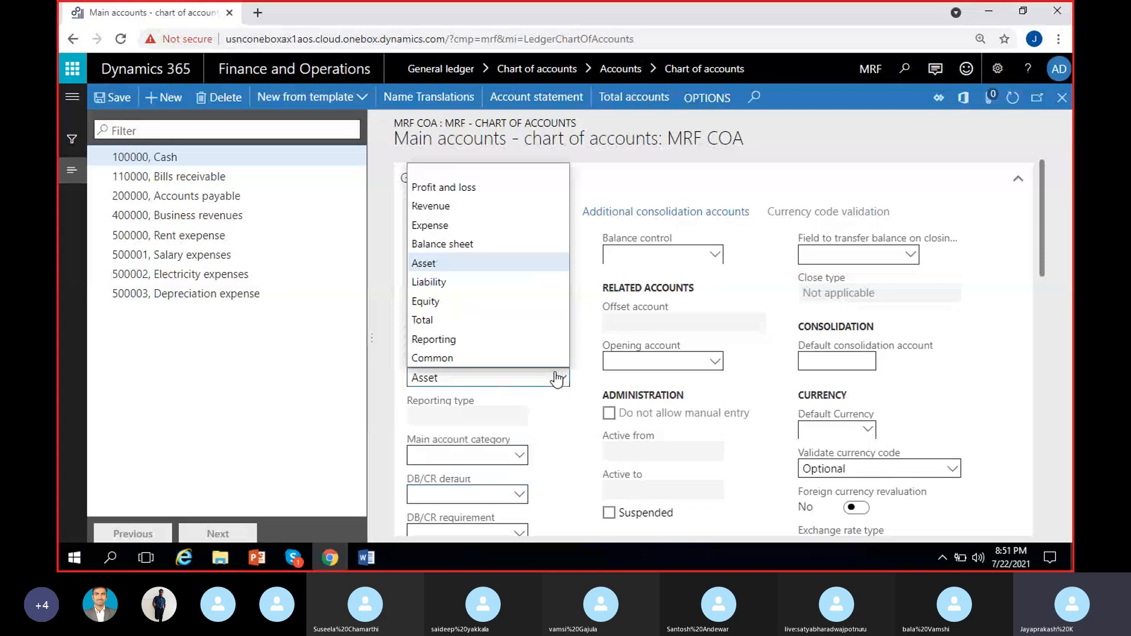
{"action": "left_click", "coordinate": [466, 284]}
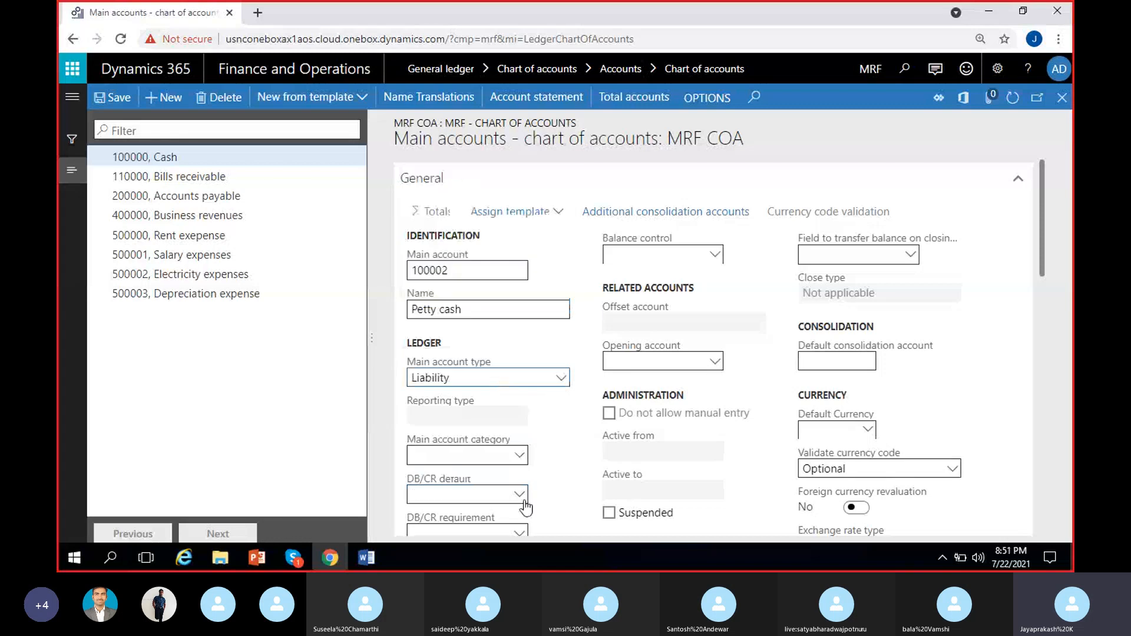
Set the main account type of Petty cash to Asset and its DB/CR default to Debit.
{"action": "left_click", "coordinate": [560, 380]}
{"action": "left_click", "coordinate": [449, 261]}
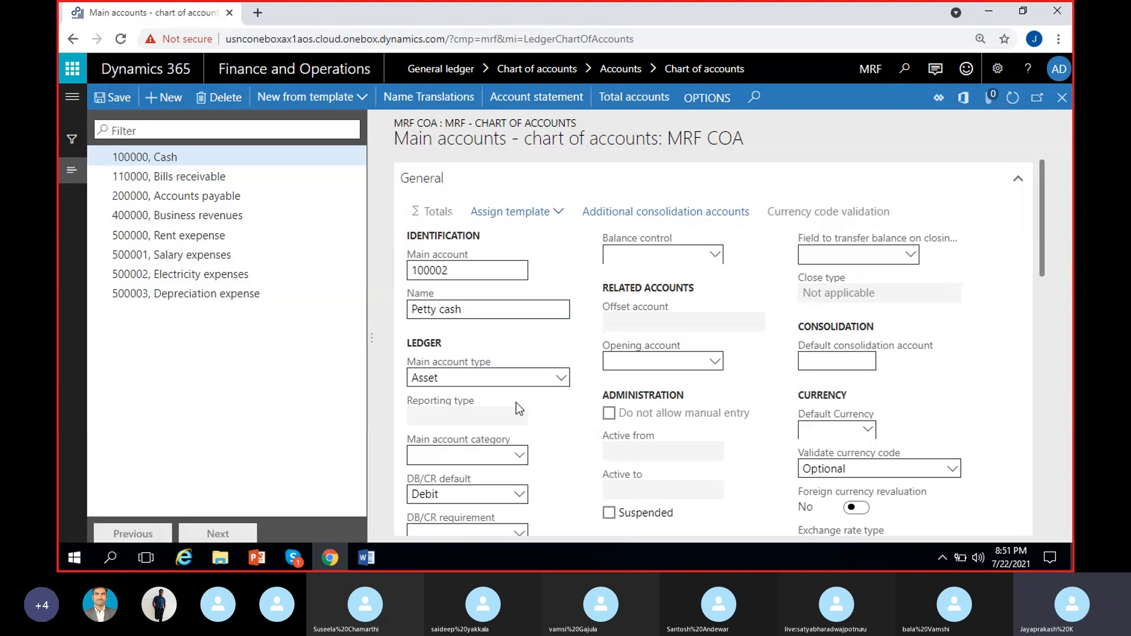
{"action": "left_click", "coordinate": [543, 383]}
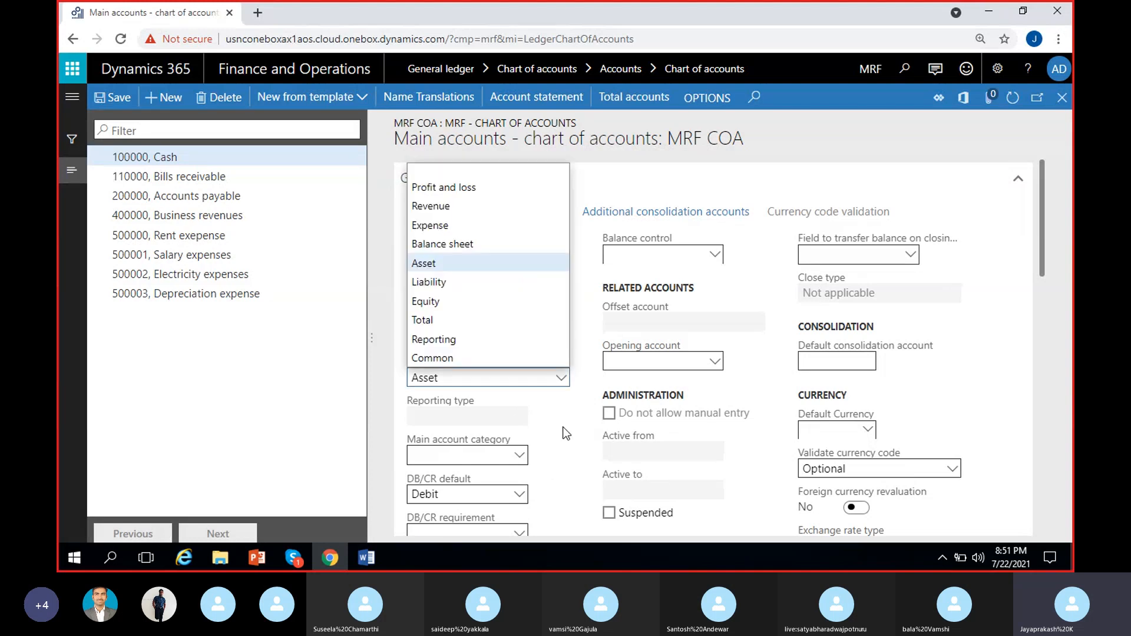
{"action": "left_click", "coordinate": [454, 258]}
Create another MRF COA main account numbered 500004 and named Other expenses.
{"action": "key", "text": "alt+n"}
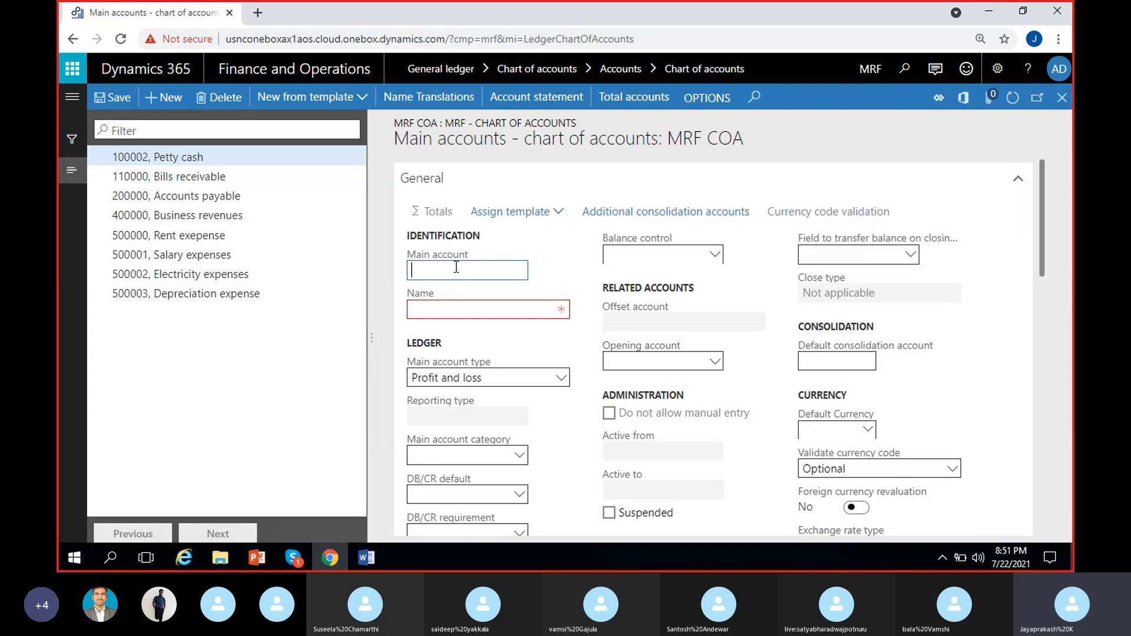
{"action": "type", "text": "5000"}
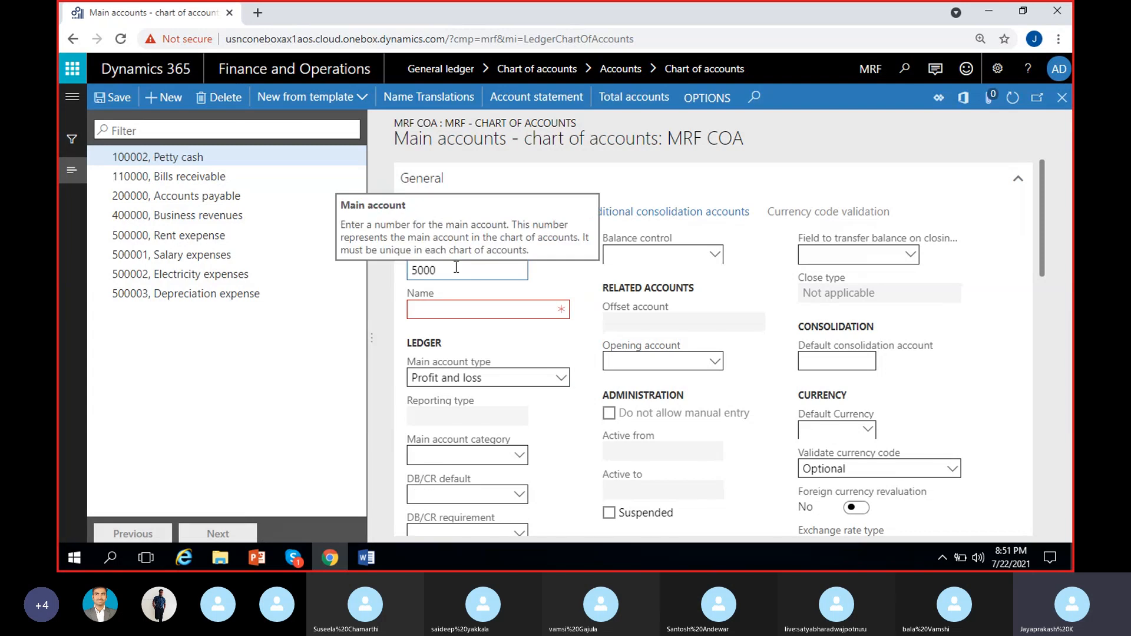
{"action": "type", "text": "04"}
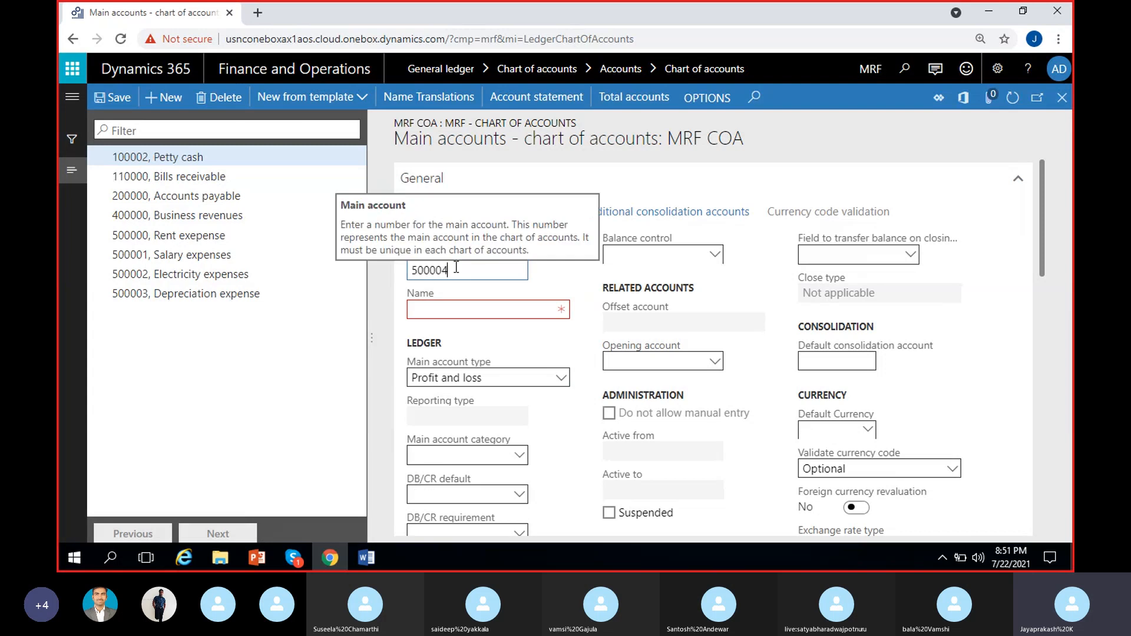
{"action": "left_click", "coordinate": [469, 310]}
{"action": "type", "text": "Other "}
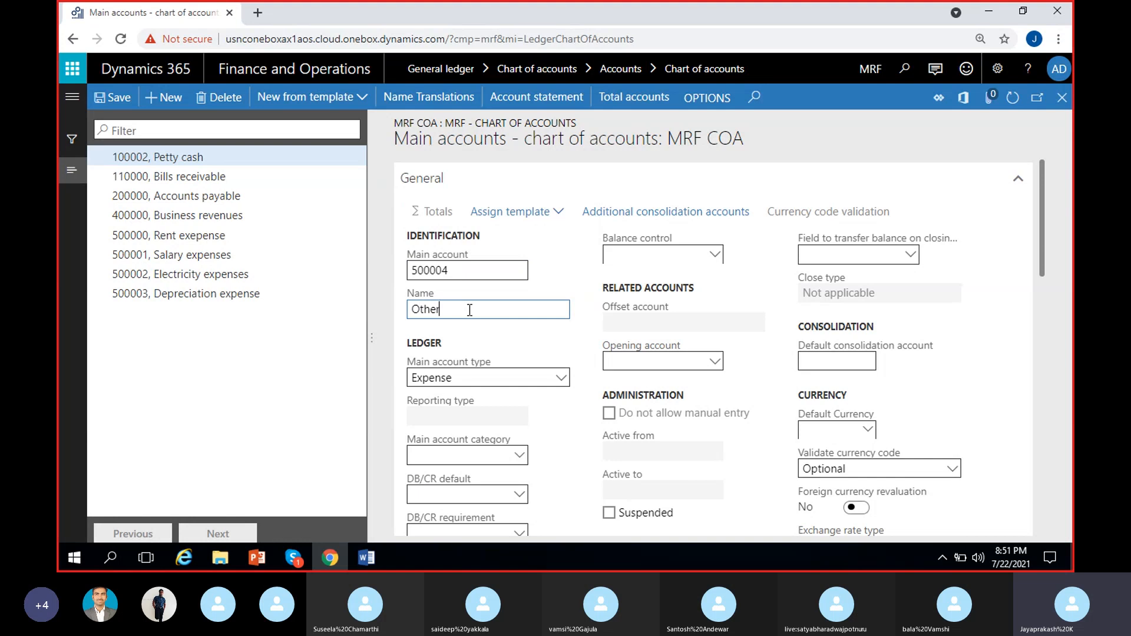
{"action": "type", "text": "e"}
{"action": "type", "text": "xpenses"}
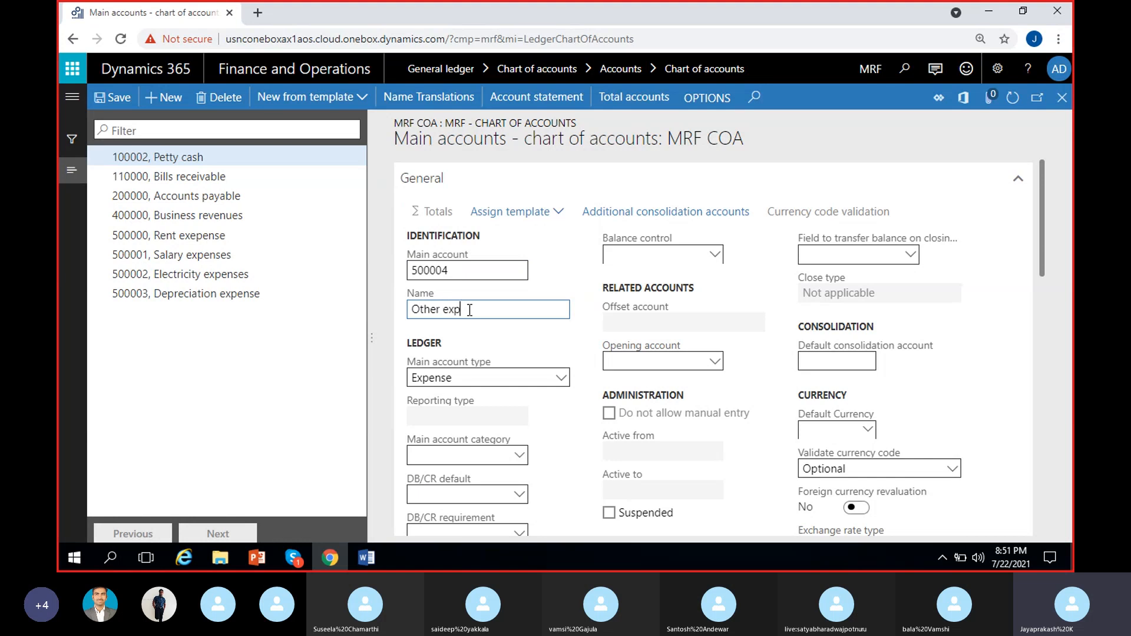
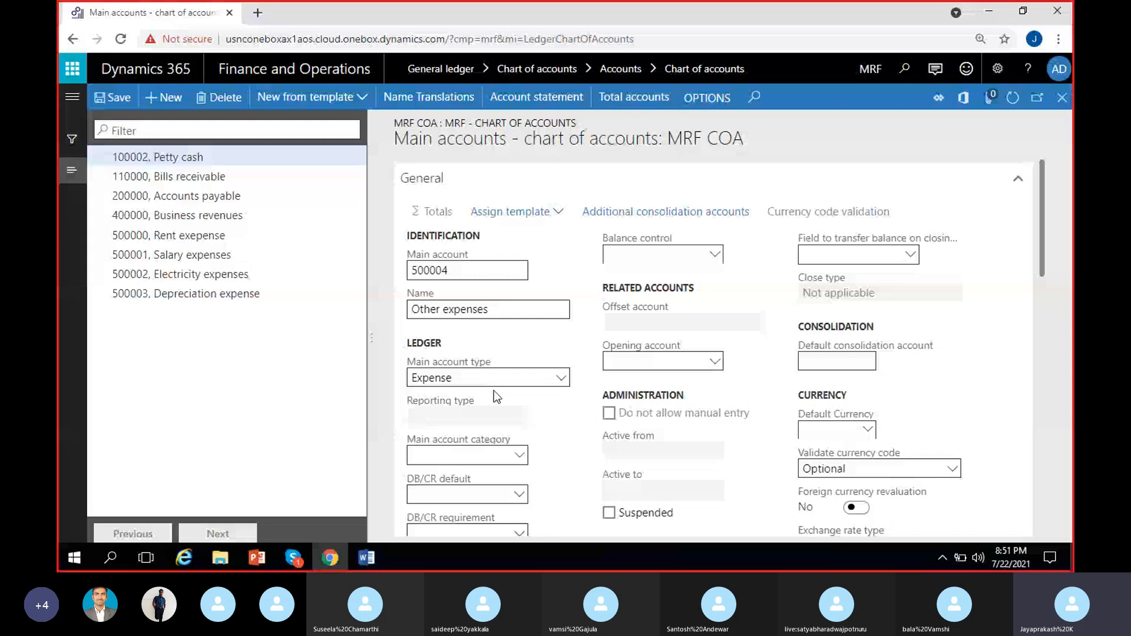
Set the DB/CR default of Other expenses to Debit, save the account, and return to the charts of accounts.
{"action": "left_click", "coordinate": [521, 499]}
{"action": "left_click", "coordinate": [495, 498]}
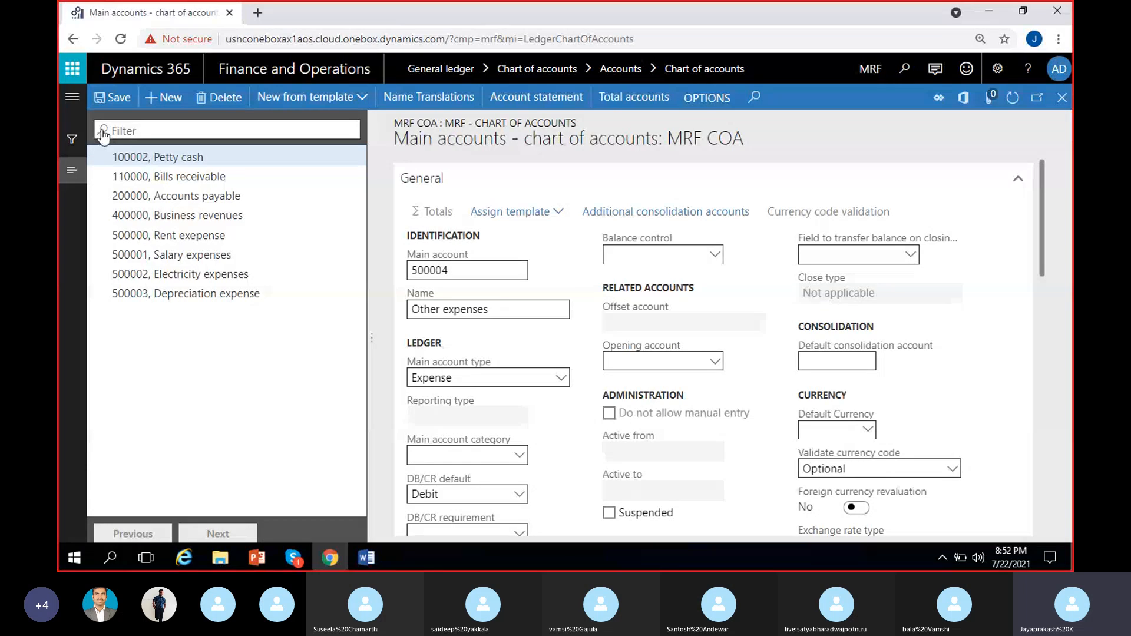
{"action": "left_click", "coordinate": [112, 98]}
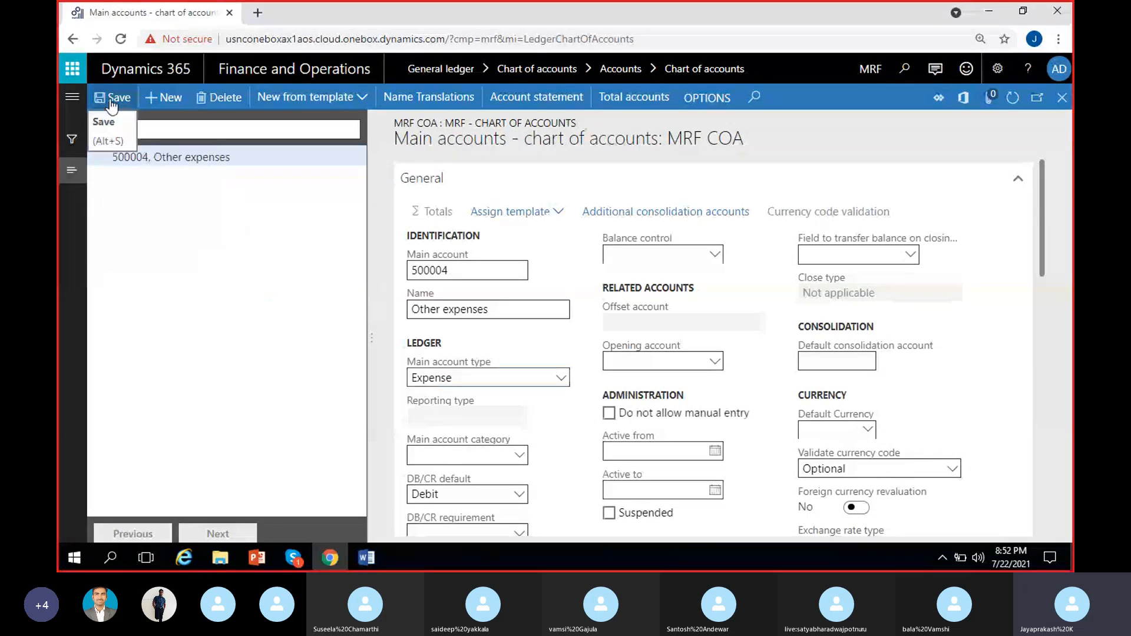
{"action": "left_click", "coordinate": [1035, 102]}
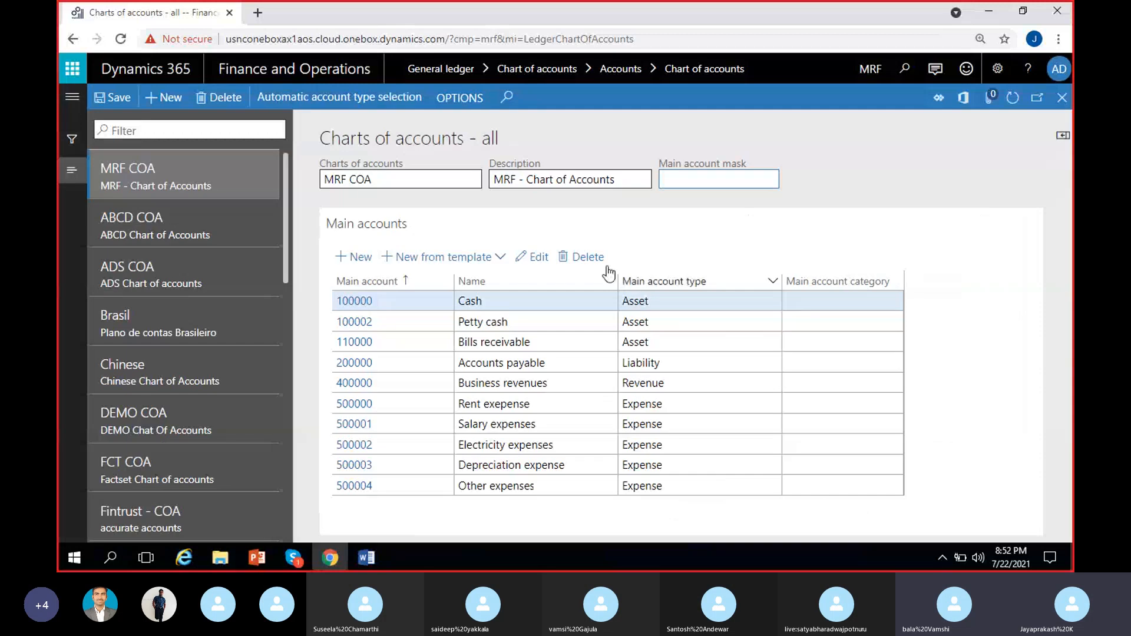
Reload the charts of accounts list and select MRF COA.
{"action": "left_click", "coordinate": [316, 99]}
{"action": "left_click", "coordinate": [225, 71]}
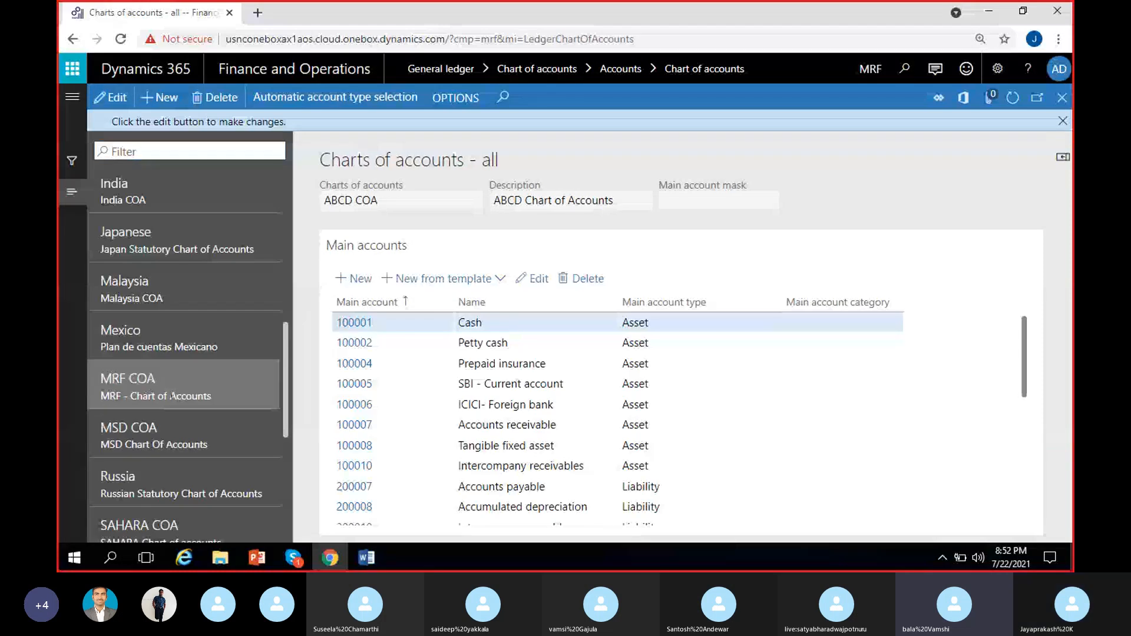
{"action": "left_click", "coordinate": [171, 396]}
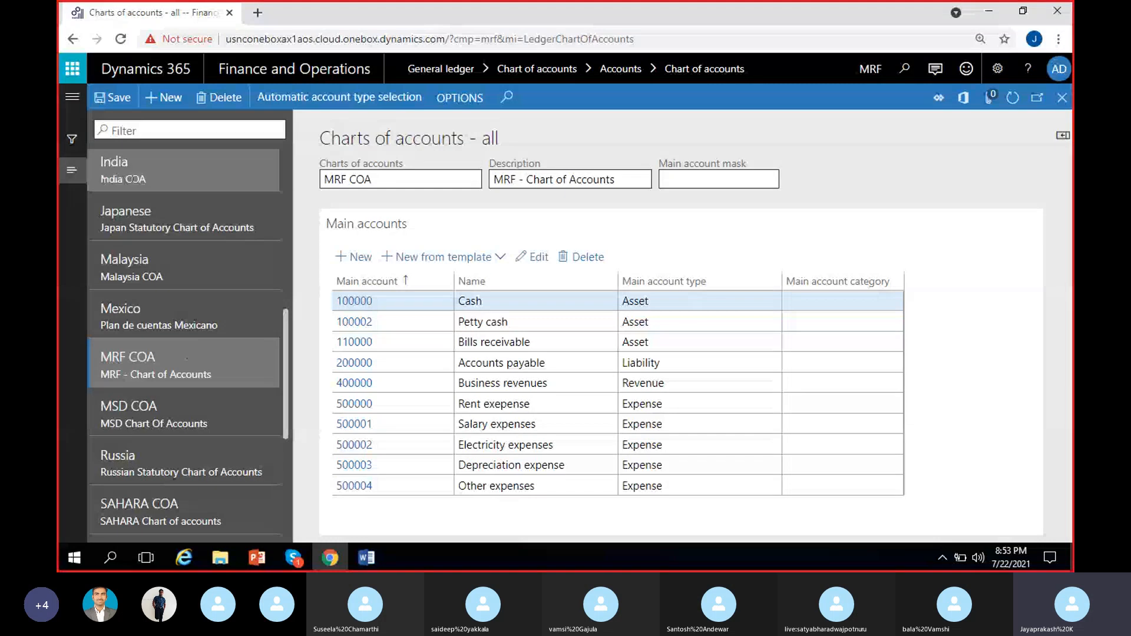
Select the India chart of accounts and browse its main accounts.
{"action": "left_click", "coordinate": [135, 180]}
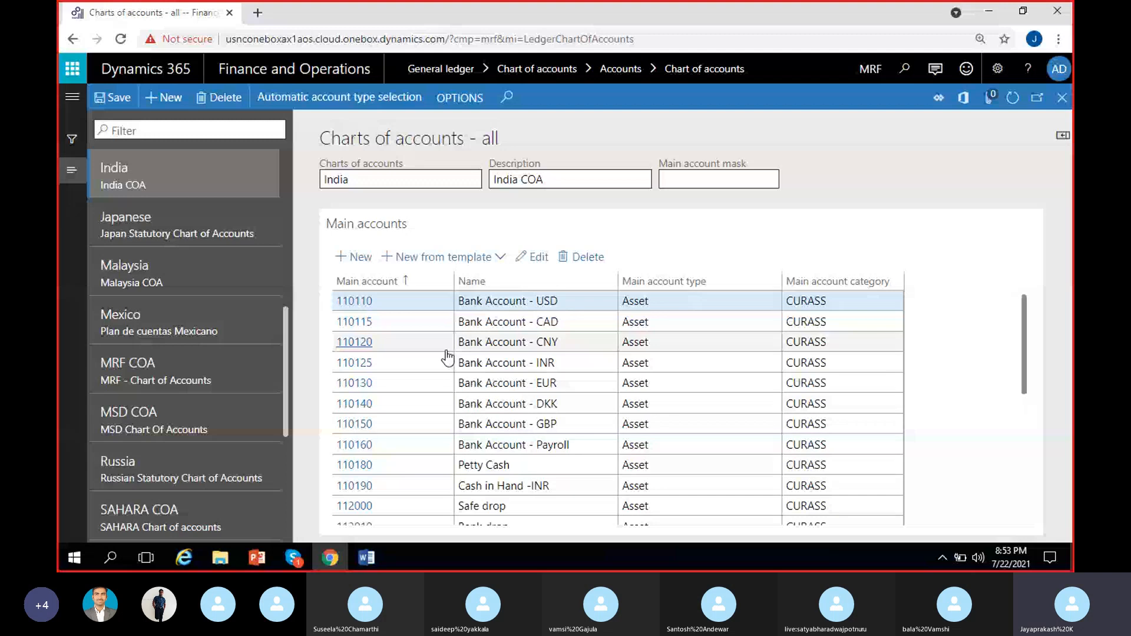
{"action": "scroll", "coordinate": [447, 357], "scroll_direction": "down", "scroll_amount": 10}
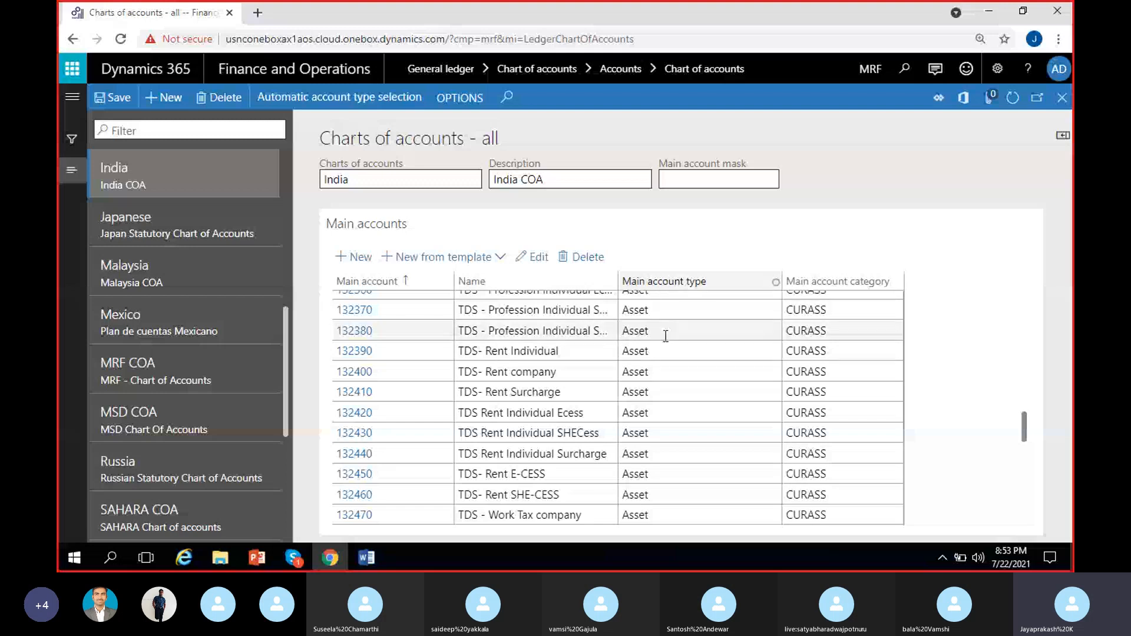
{"action": "scroll", "coordinate": [666, 336], "scroll_direction": "down", "scroll_amount": 5}
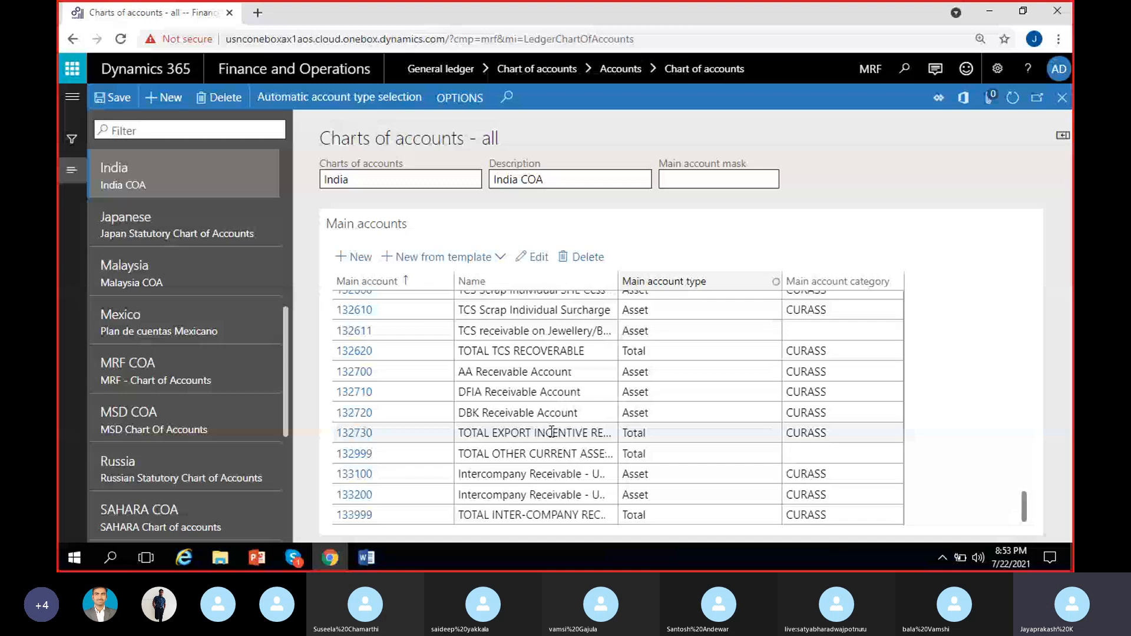
Filter the India main accounts by the Liability account type and review the account numbers and names.
{"action": "left_click", "coordinate": [700, 281]}
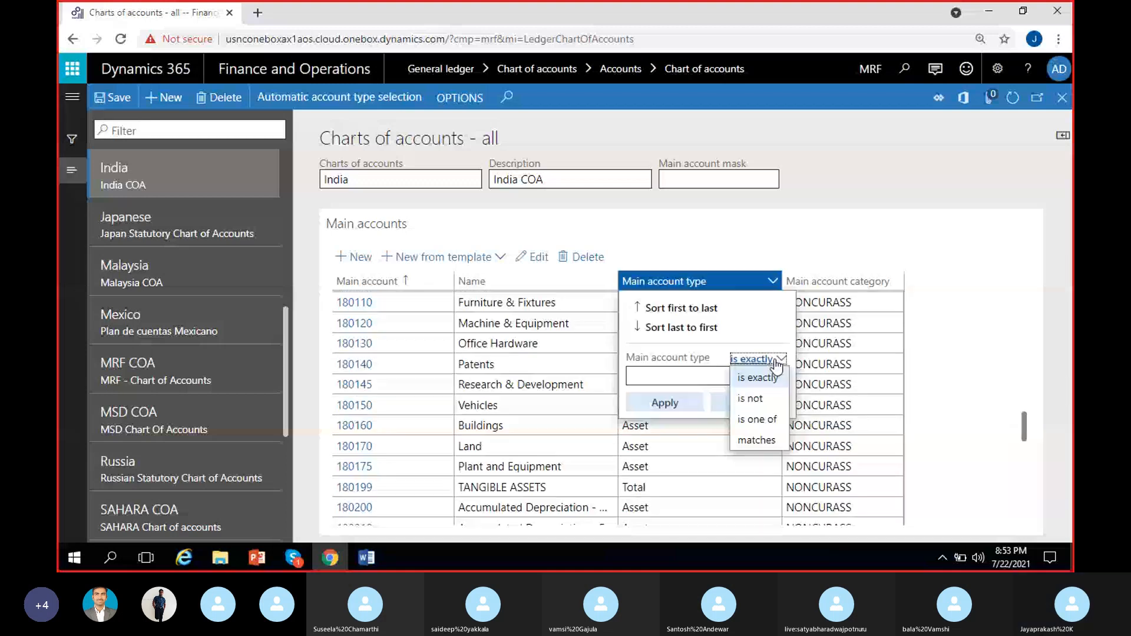
{"action": "type", "text": "liA"}
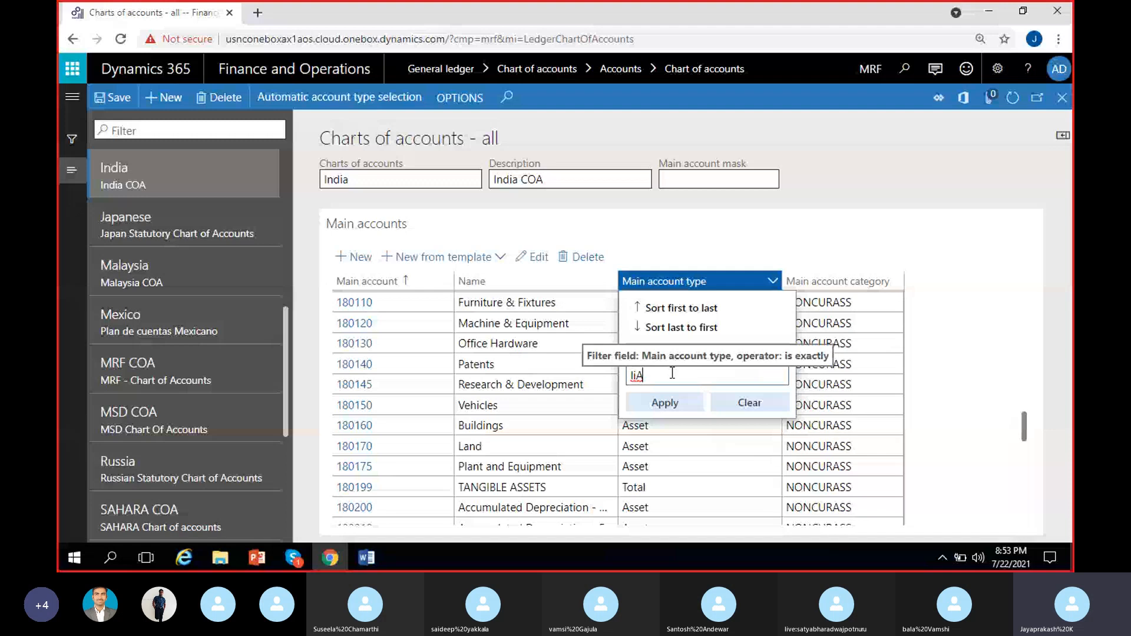
{"action": "type", "text": "BILI"}
{"action": "left_click", "coordinate": [755, 359]}
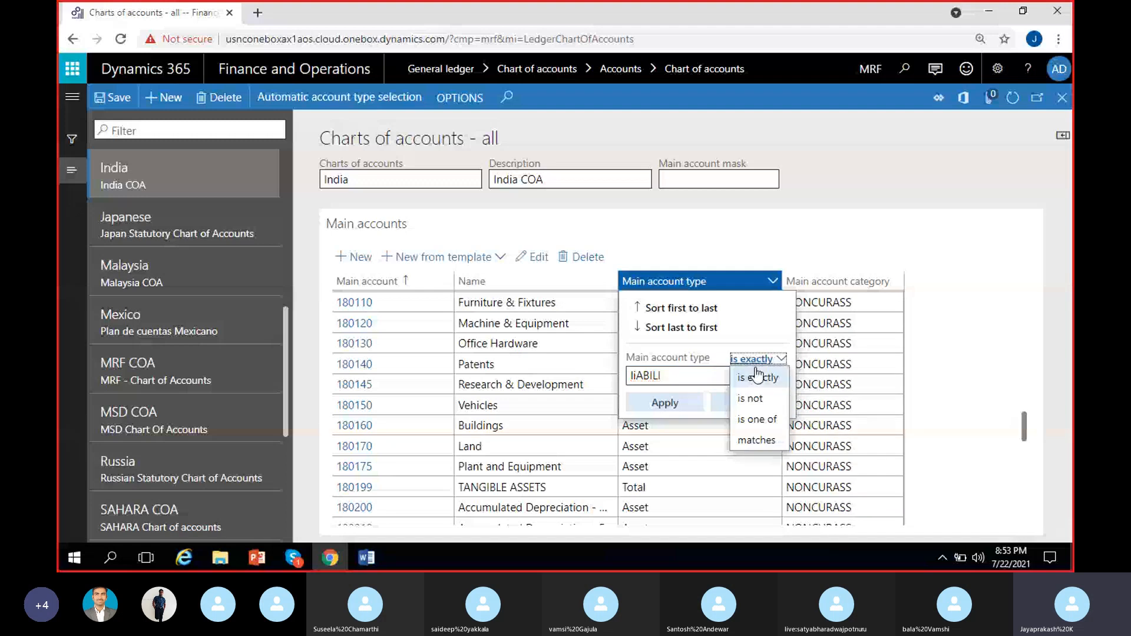
{"action": "left_click", "coordinate": [682, 451]}
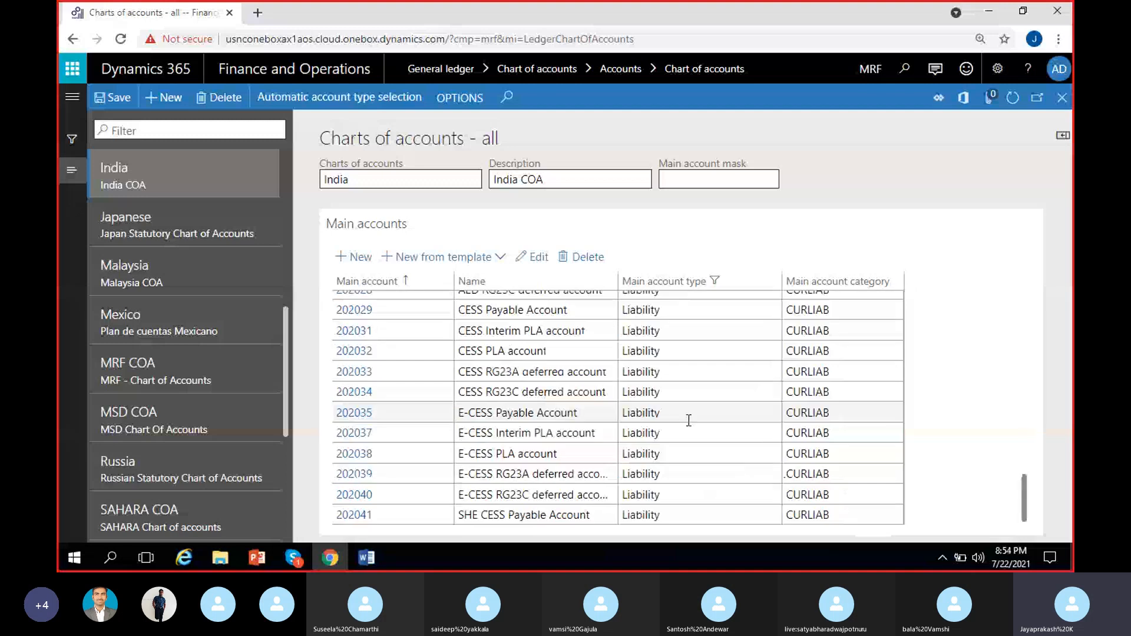
{"action": "scroll", "coordinate": [689, 420], "scroll_direction": "down", "scroll_amount": 5}
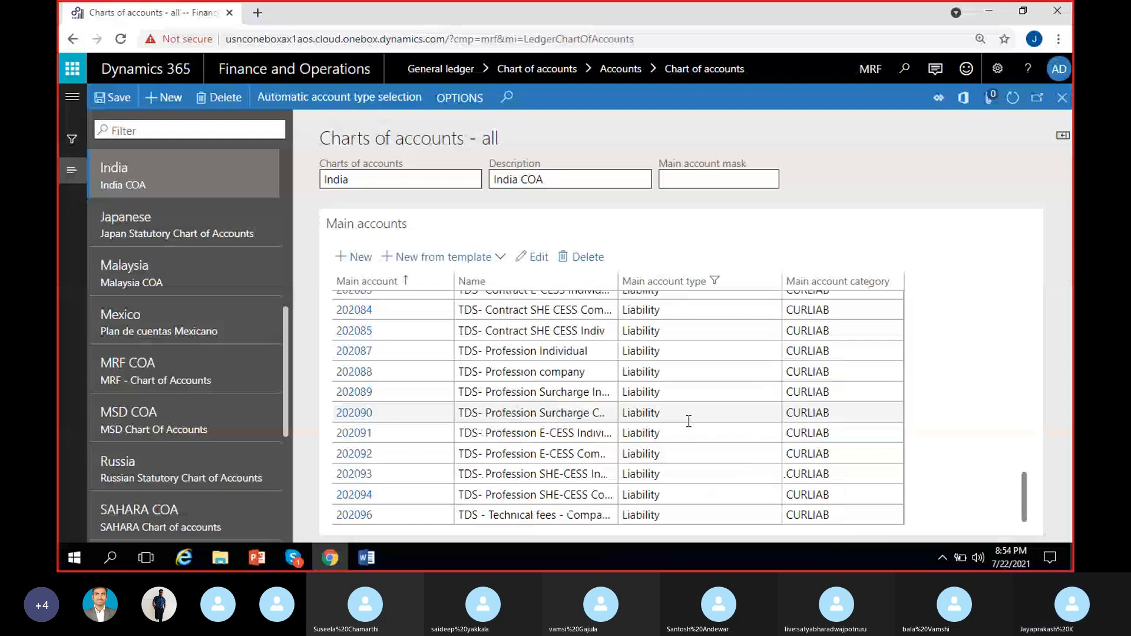
{"action": "scroll", "coordinate": [689, 422], "scroll_direction": "up", "scroll_amount": 15}
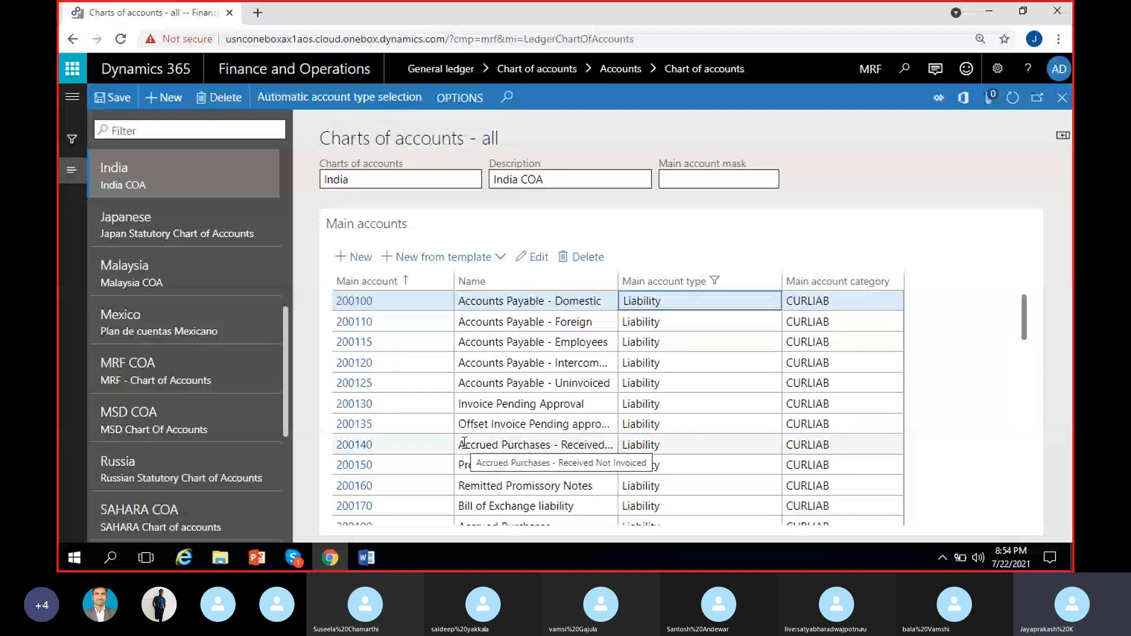
Switch to the Word notes, review the account number ranges from Liabilities to Other P&L accounts, and return to the charts of accounts.
{"action": "key", "text": "alt+Tab"}
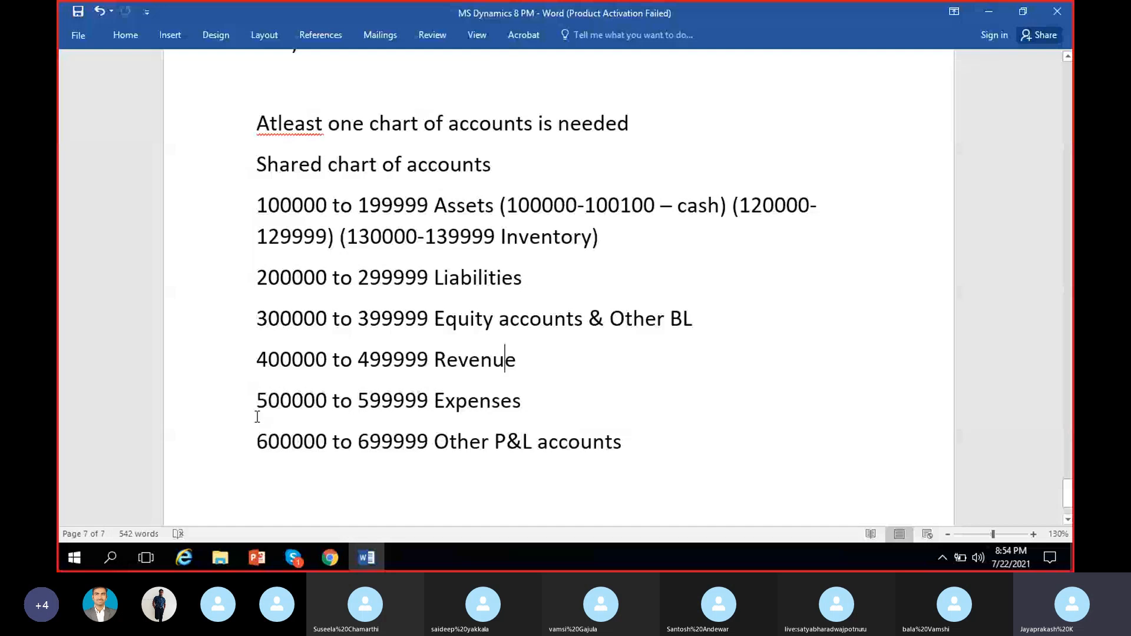
{"action": "left_click", "coordinate": [235, 452]}
{"action": "left_click", "coordinate": [483, 277]}
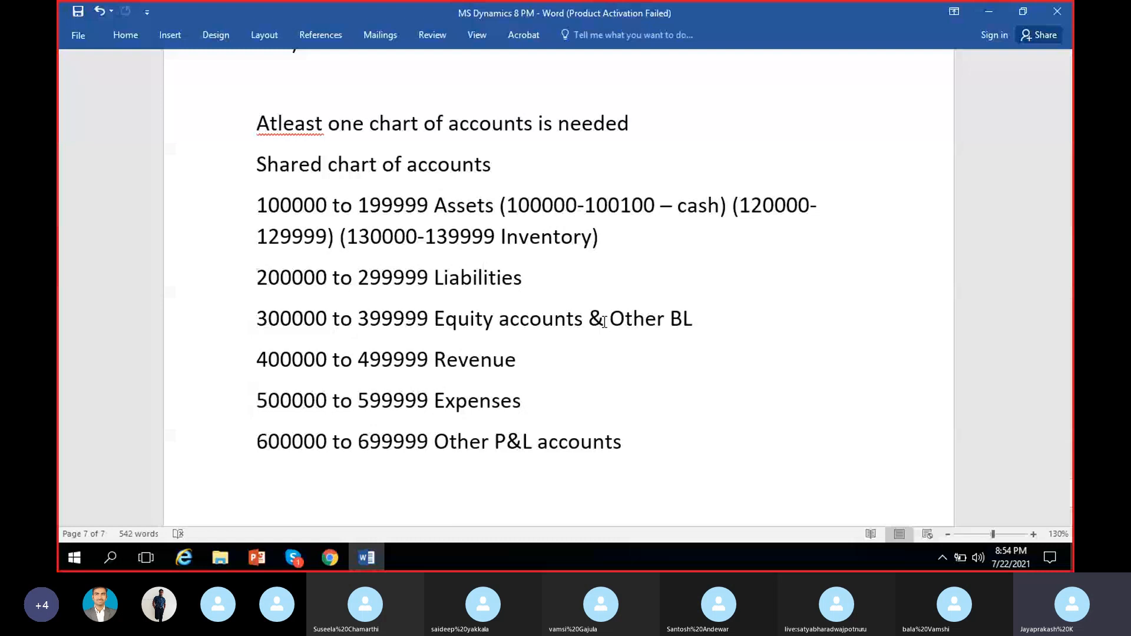
{"action": "left_click", "coordinate": [520, 360]}
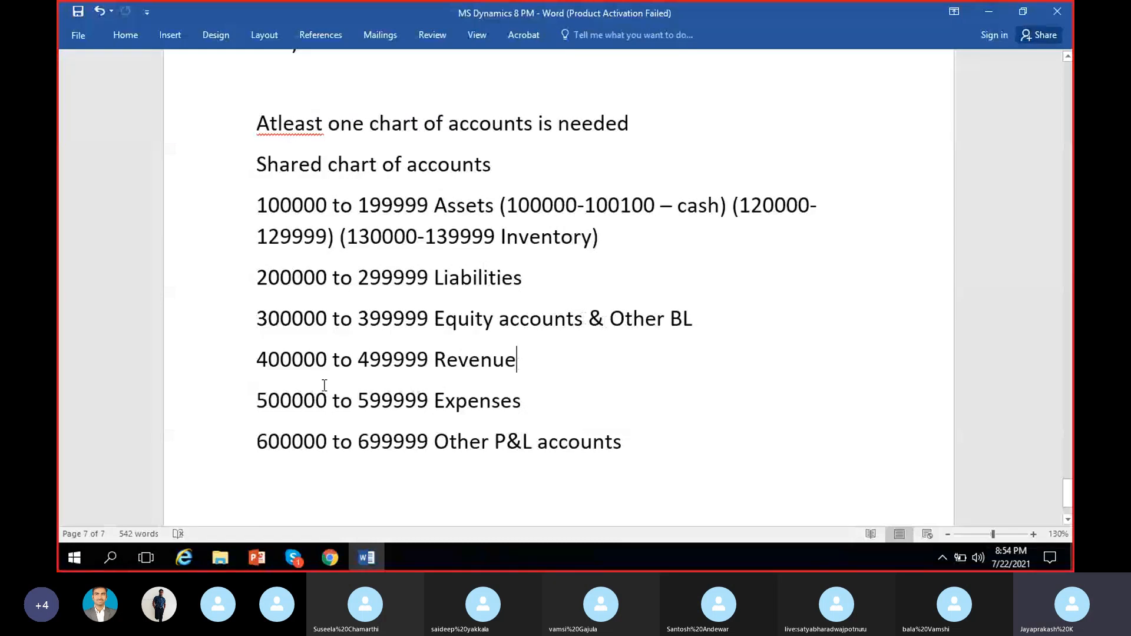
{"action": "left_click", "coordinate": [480, 401]}
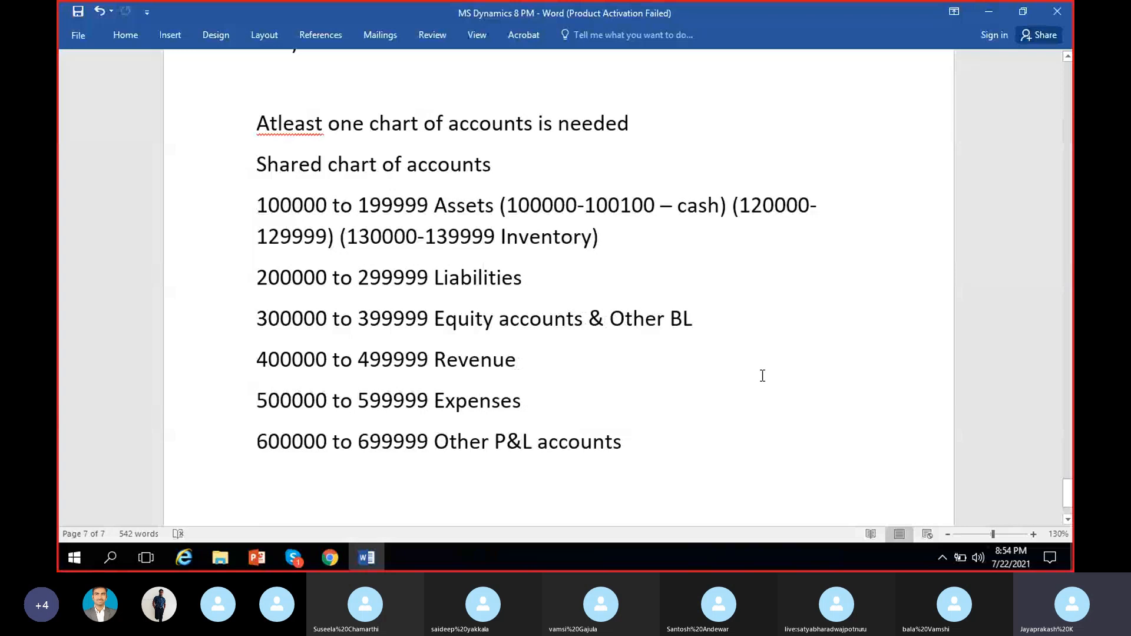
{"action": "left_click", "coordinate": [990, 13]}
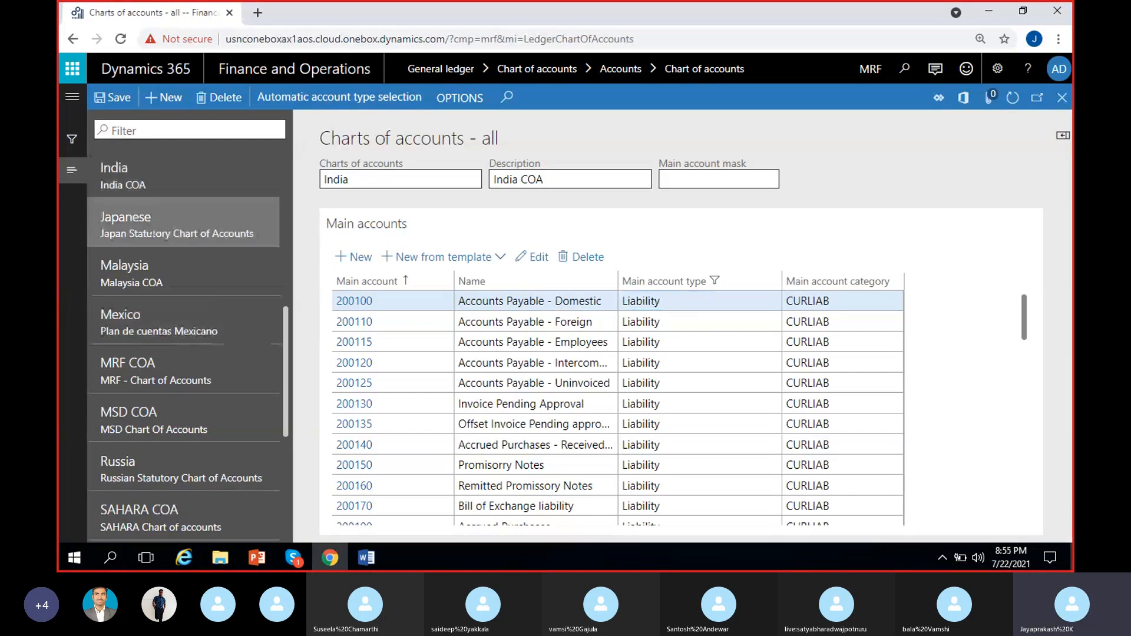
Select the Japanese chart of accounts and examine its account numbers and types through to account 99999.
{"action": "left_click", "coordinate": [152, 233]}
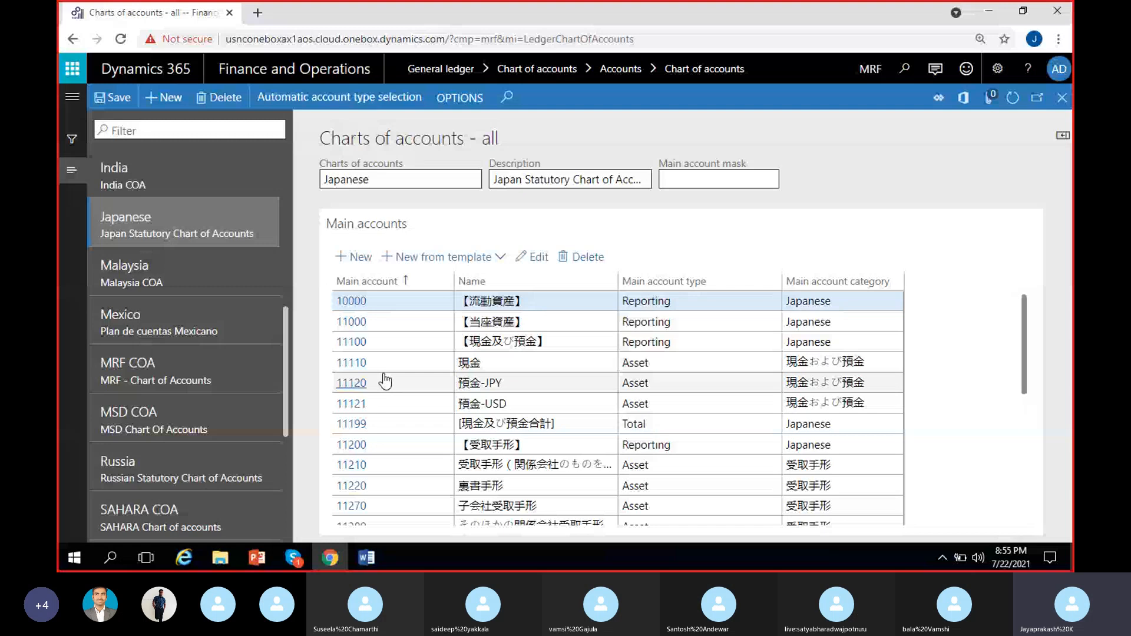
{"action": "scroll", "coordinate": [386, 382], "scroll_direction": "down", "scroll_amount": 3}
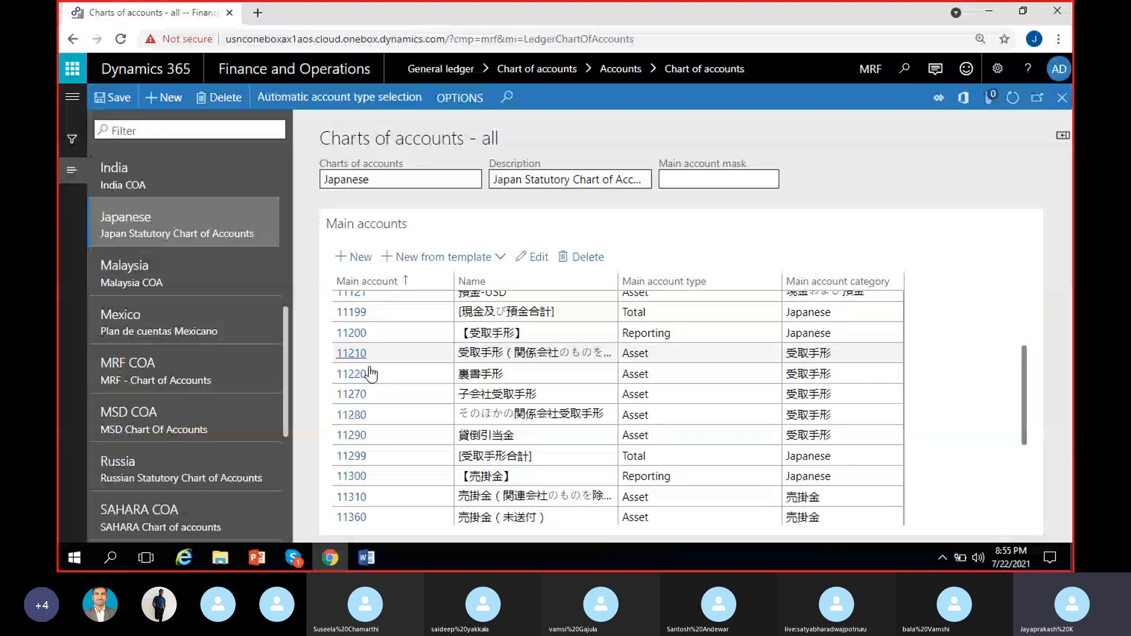
{"action": "scroll", "coordinate": [380, 386], "scroll_direction": "down", "scroll_amount": 5}
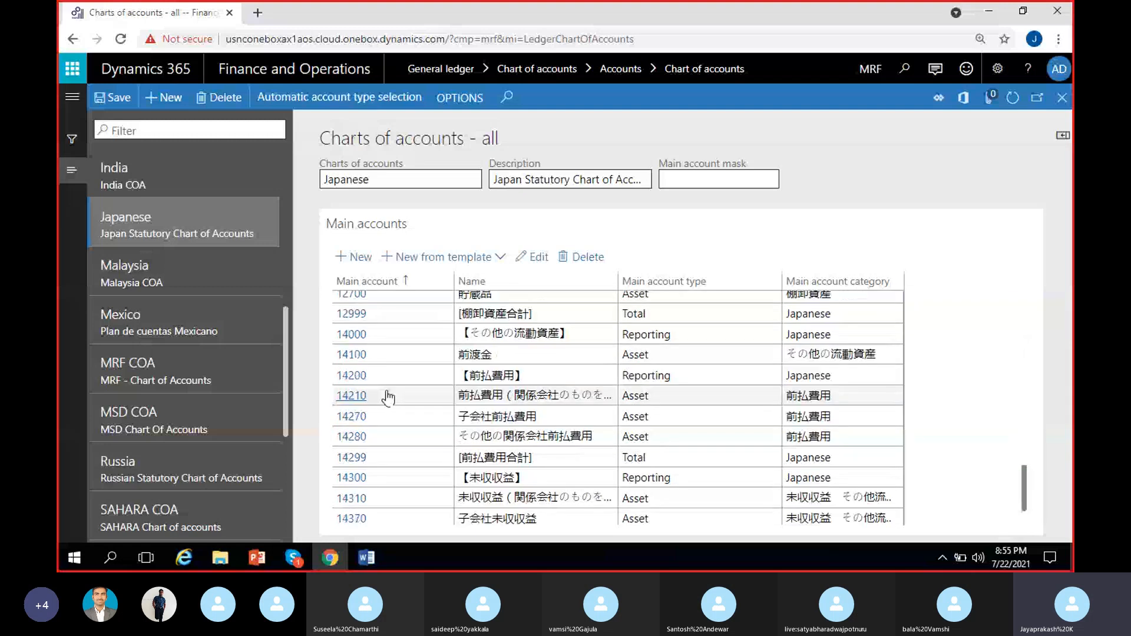
{"action": "scroll", "coordinate": [388, 398], "scroll_direction": "down", "scroll_amount": 5}
{"action": "scroll", "coordinate": [389, 407], "scroll_direction": "down", "scroll_amount": 5}
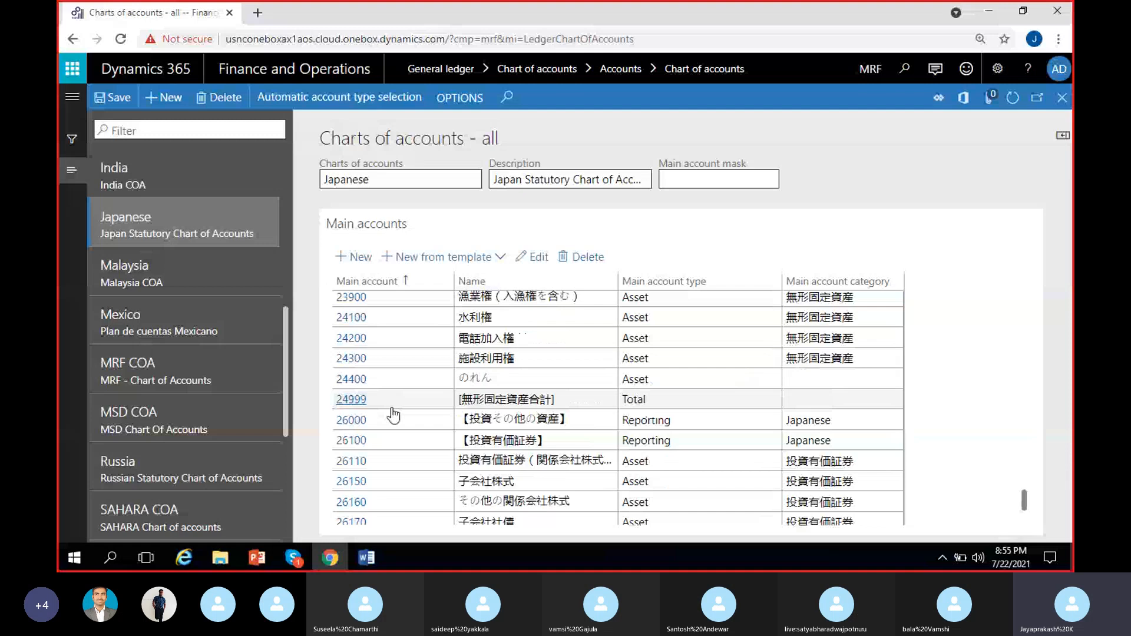
{"action": "scroll", "coordinate": [406, 422], "scroll_direction": "down", "scroll_amount": 5}
{"action": "scroll", "coordinate": [425, 430], "scroll_direction": "down", "scroll_amount": 5}
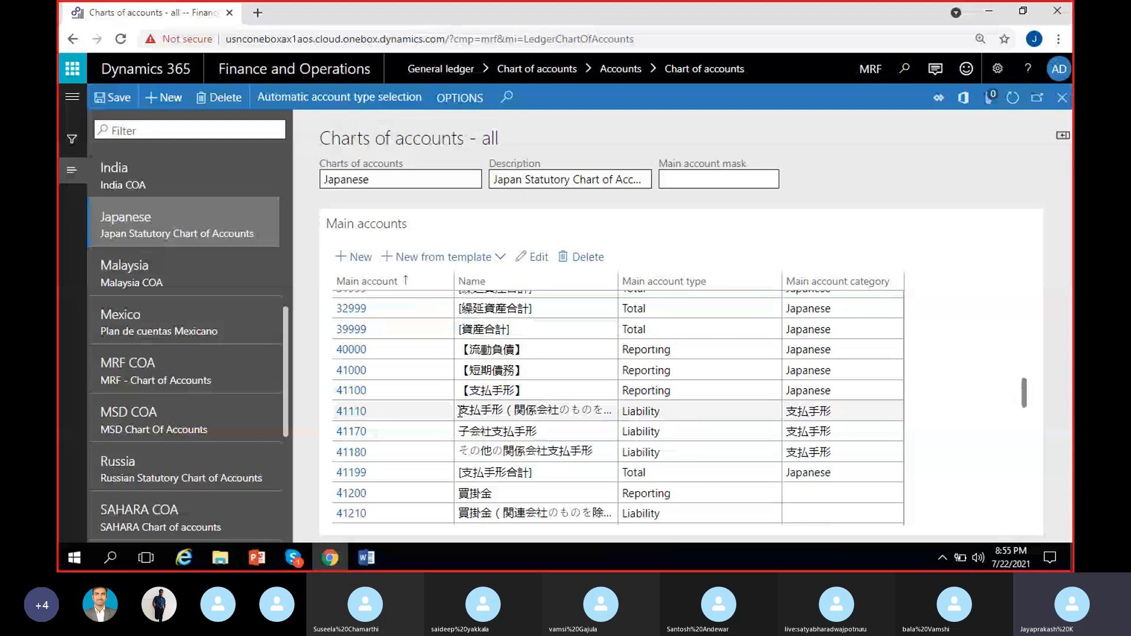
{"action": "scroll", "coordinate": [456, 427], "scroll_direction": "down", "scroll_amount": 5}
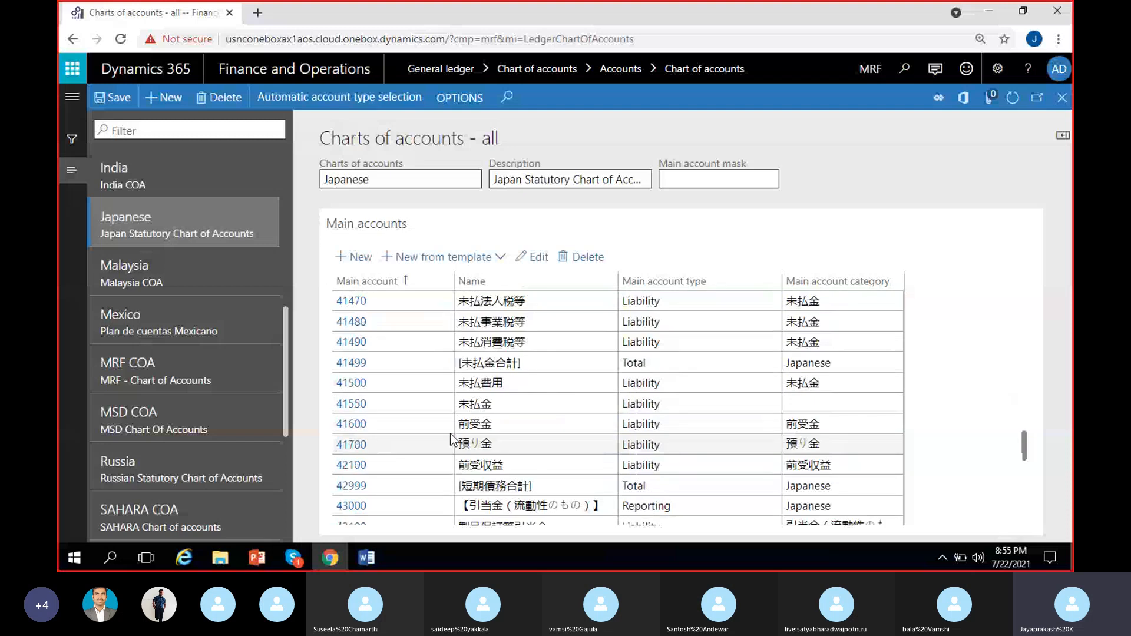
{"action": "scroll", "coordinate": [460, 436], "scroll_direction": "down", "scroll_amount": 10}
{"action": "scroll", "coordinate": [489, 427], "scroll_direction": "down", "scroll_amount": 10}
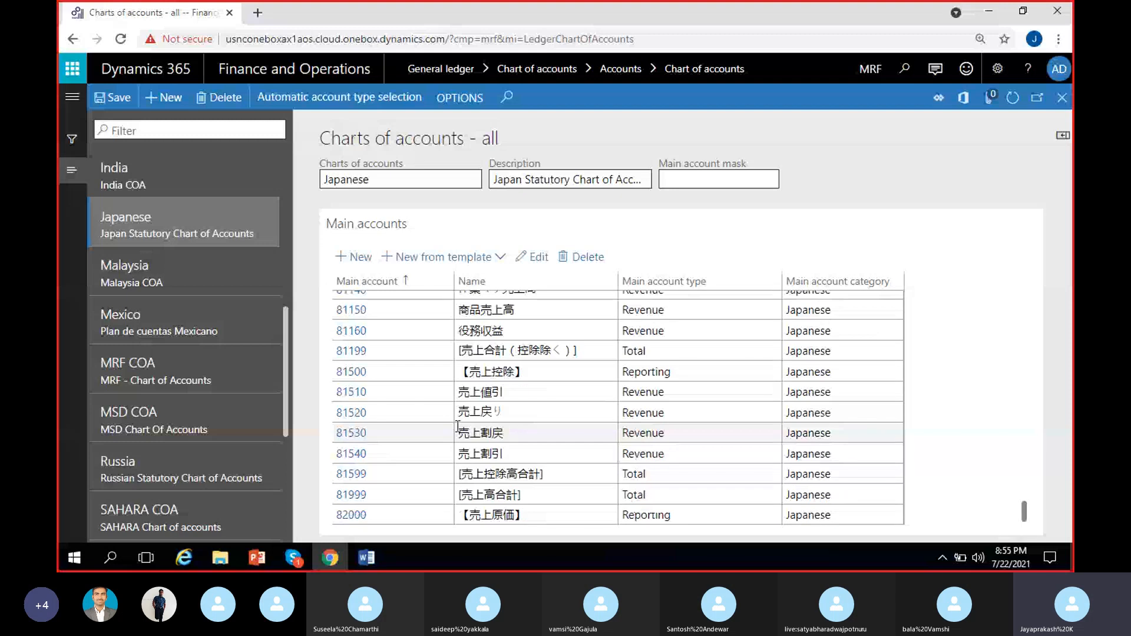
{"action": "scroll", "coordinate": [584, 343], "scroll_direction": "down", "scroll_amount": 5}
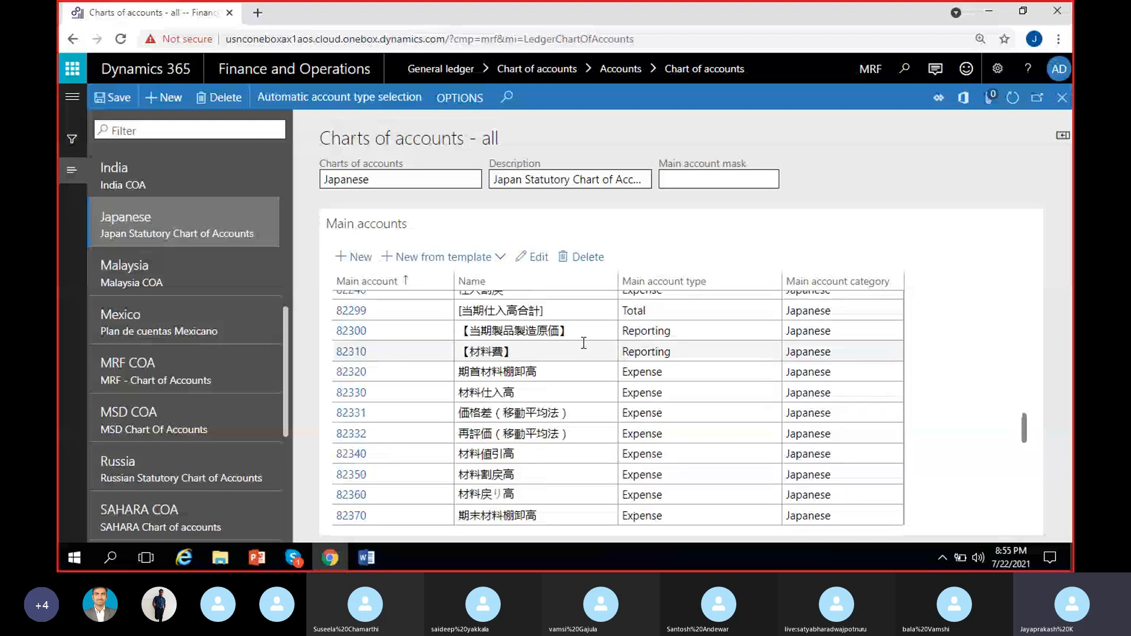
{"action": "scroll", "coordinate": [601, 366], "scroll_direction": "down", "scroll_amount": 10}
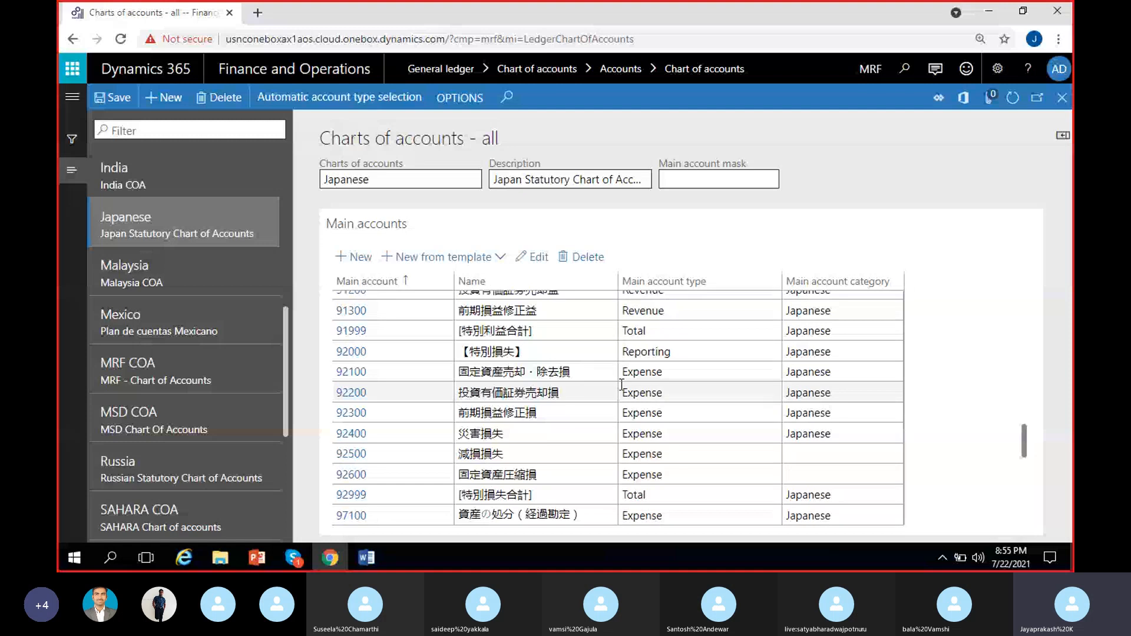
{"action": "scroll", "coordinate": [589, 412], "scroll_direction": "down", "scroll_amount": 5}
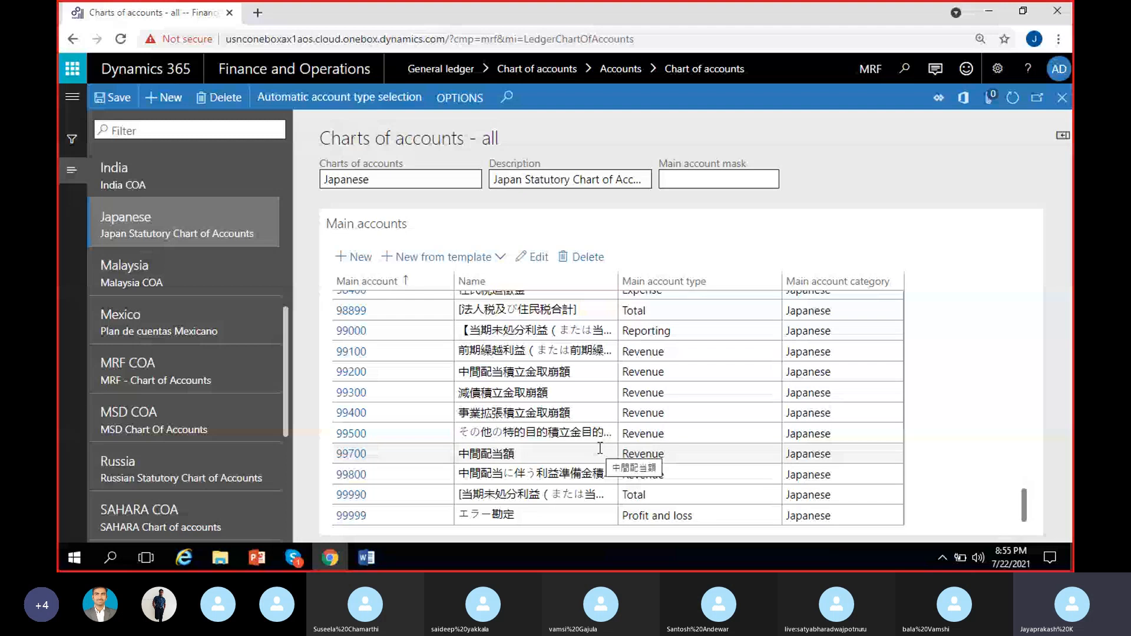
{"action": "left_click", "coordinate": [412, 516]}
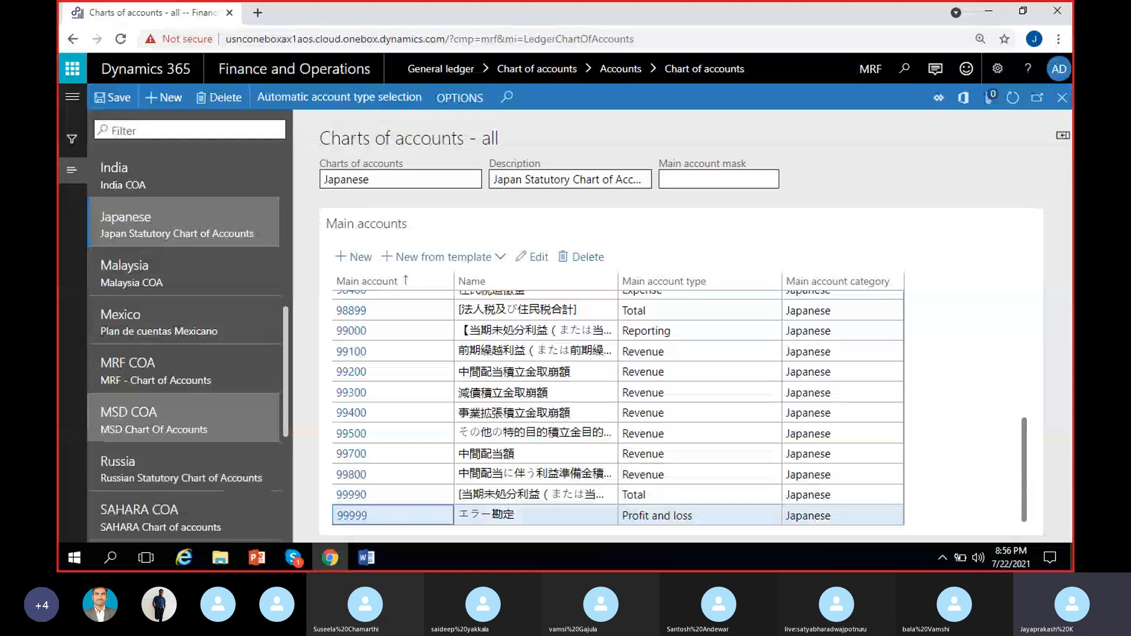
Find the Brasil chart of accounts in the list and select it.
{"action": "scroll", "coordinate": [177, 430], "scroll_direction": "down", "scroll_amount": 6}
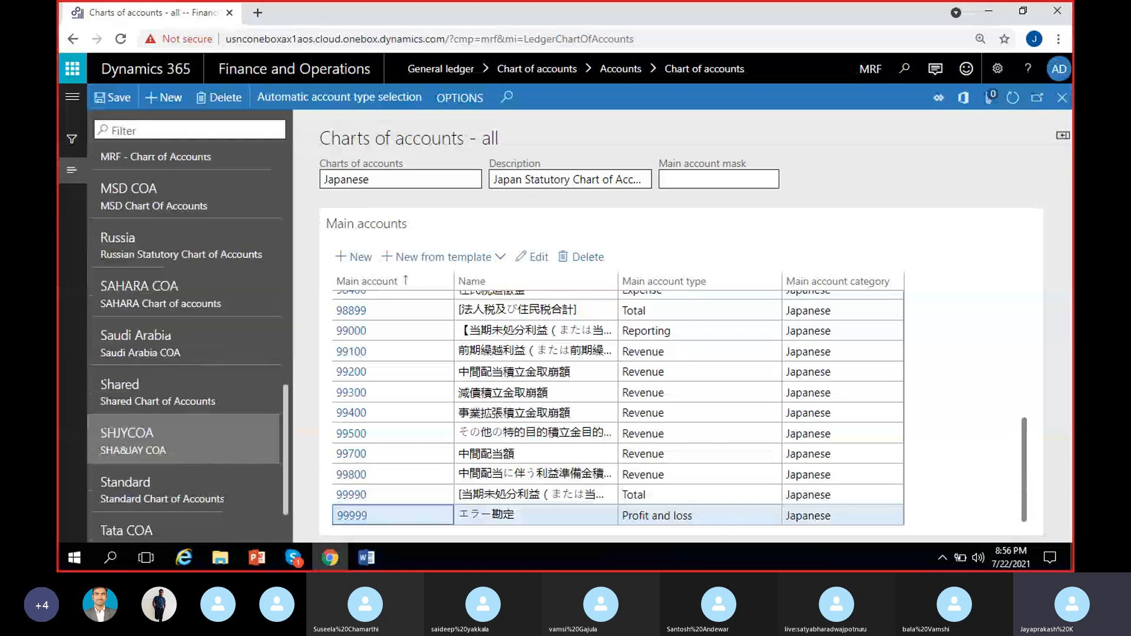
{"action": "scroll", "coordinate": [171, 456], "scroll_direction": "up", "scroll_amount": 9}
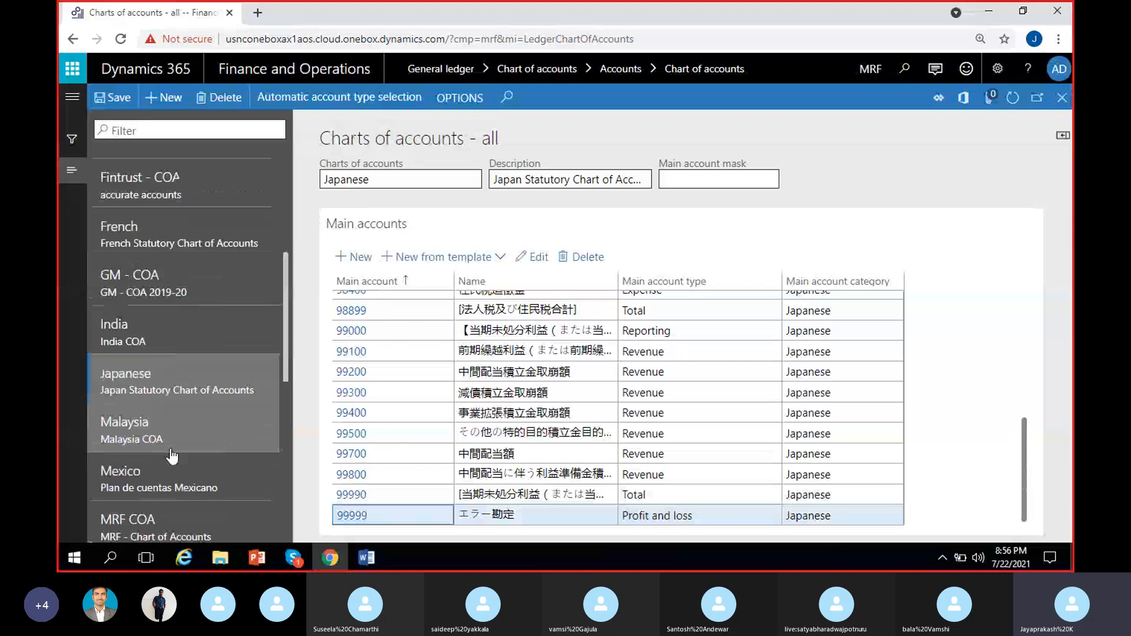
{"action": "scroll", "coordinate": [171, 455], "scroll_direction": "up", "scroll_amount": 5}
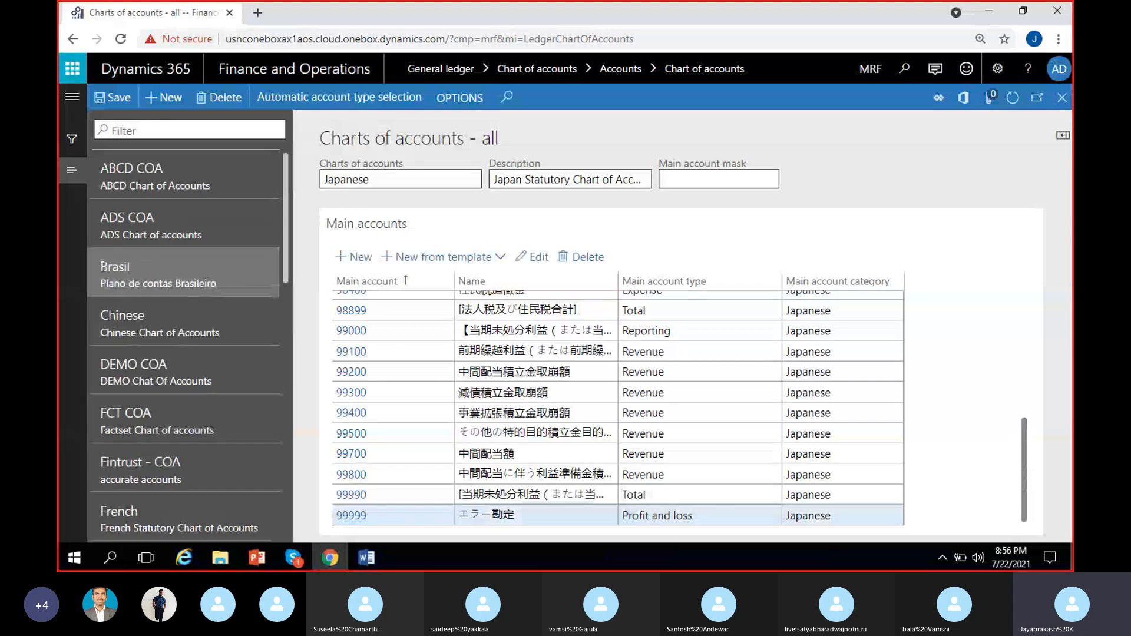
{"action": "left_click", "coordinate": [177, 275]}
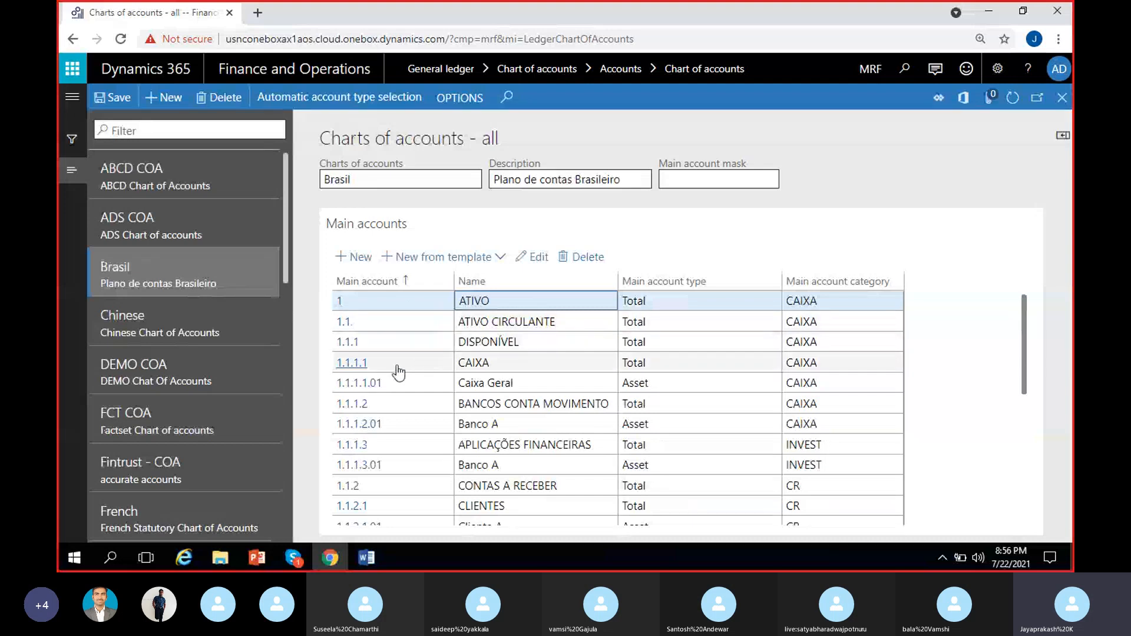
Examine the hierarchical numbering of the Brasil main accounts, from 1 ATIVO down to 1.1.1.2.01 Banco A.
{"action": "left_click", "coordinate": [441, 387]}
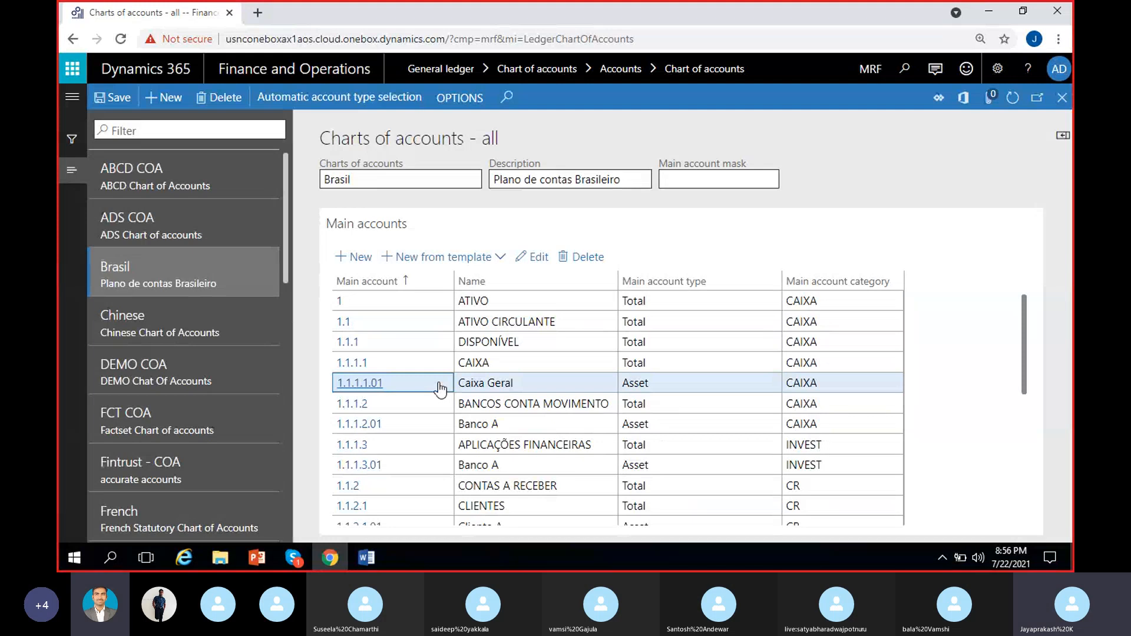
{"action": "left_click", "coordinate": [430, 303]}
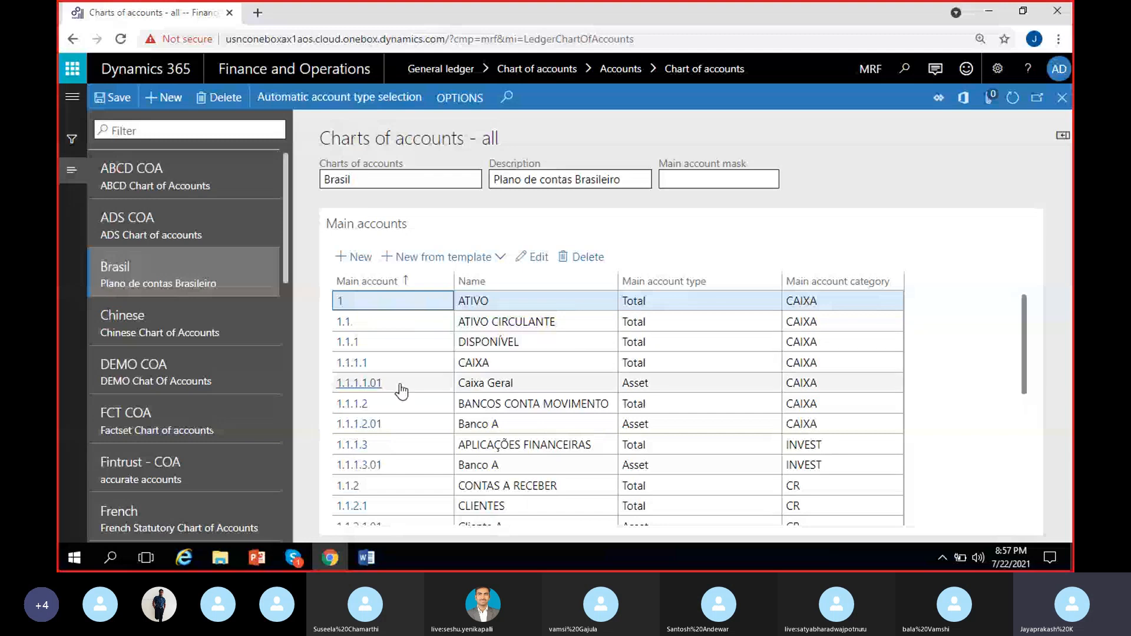
{"action": "left_click", "coordinate": [383, 386]}
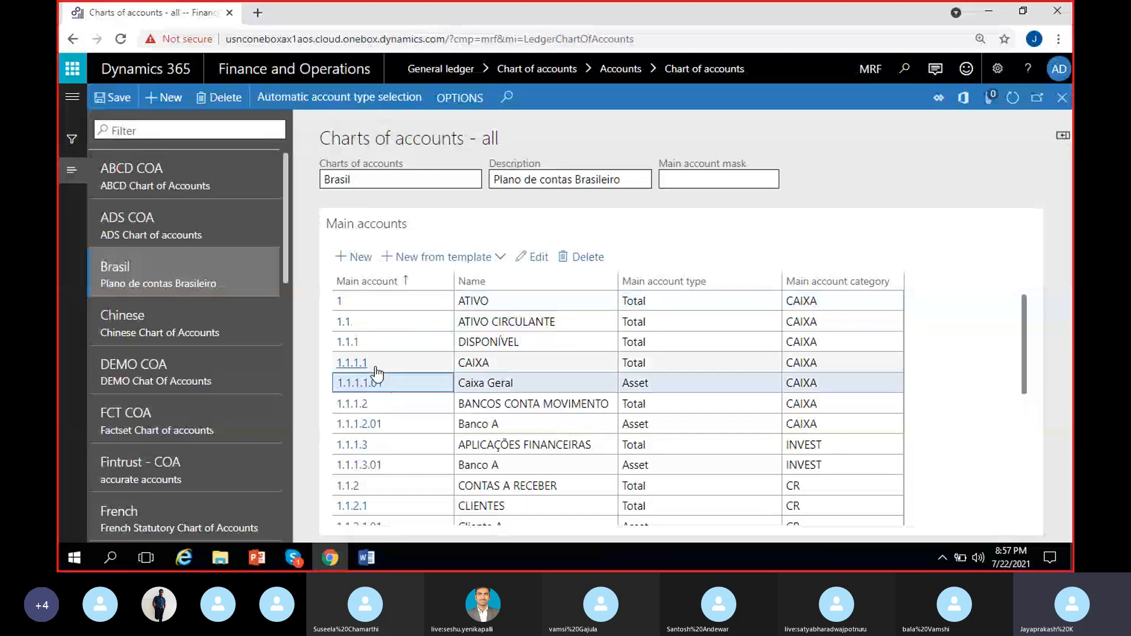
{"action": "left_click", "coordinate": [375, 369]}
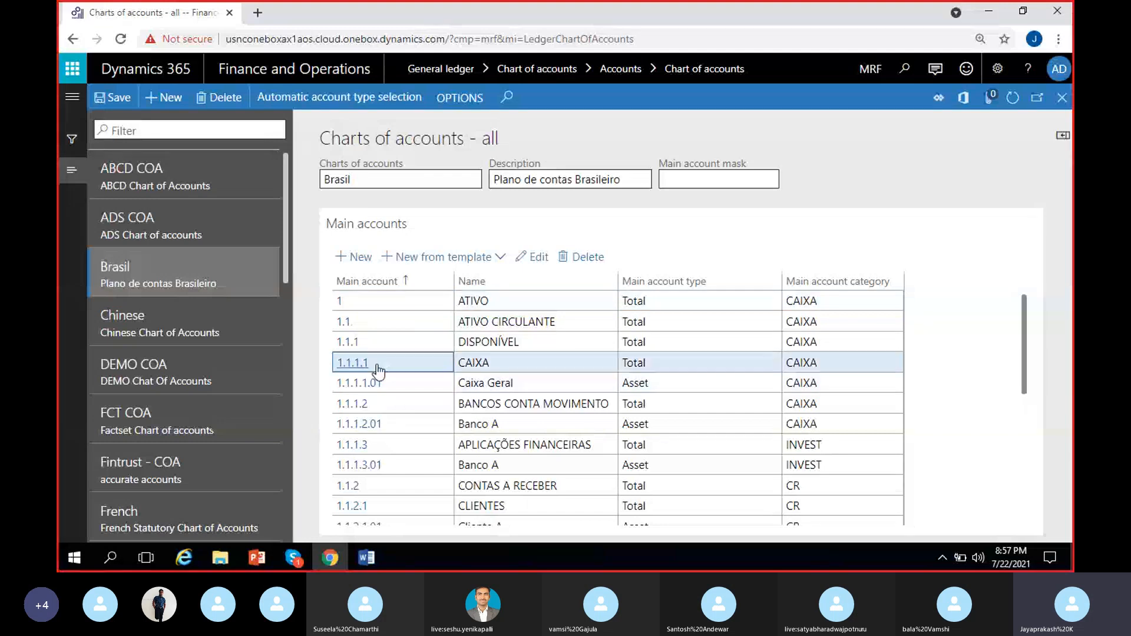
{"action": "left_click", "coordinate": [383, 407]}
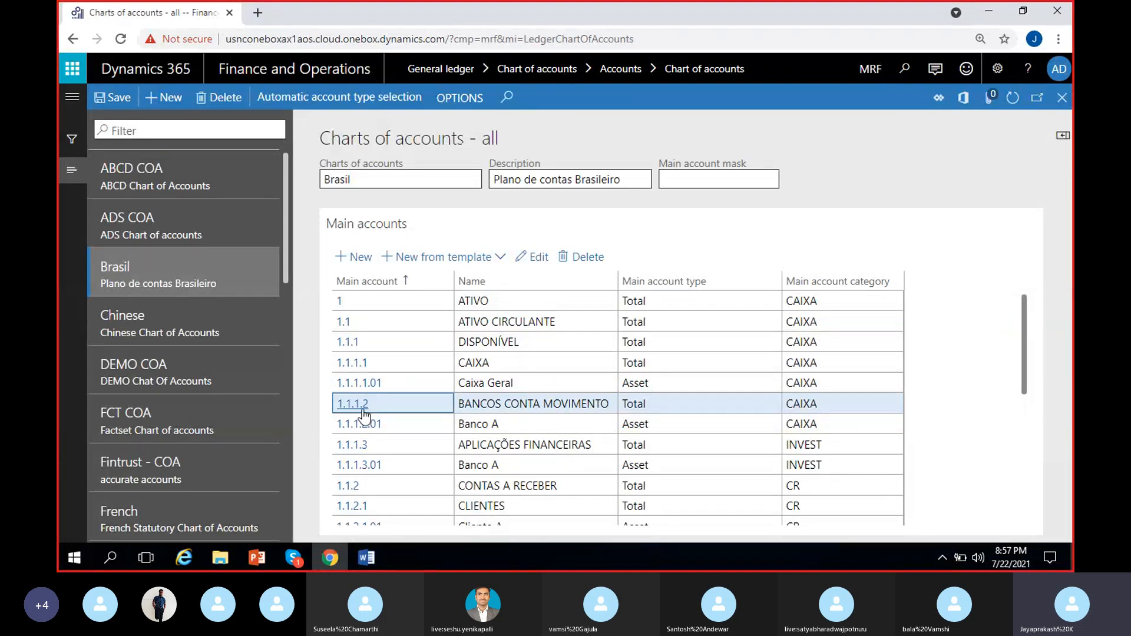
{"action": "left_click", "coordinate": [394, 426]}
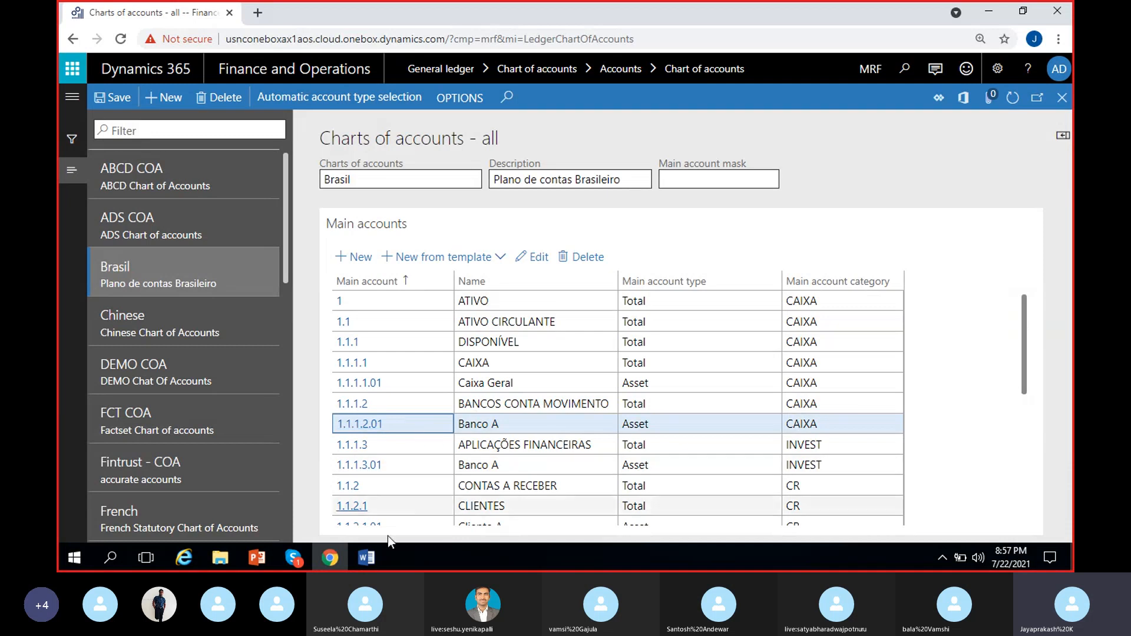
Switch to the Word notes and add the line "1 Asset" below the account number ranges.
{"action": "left_click", "coordinate": [366, 558]}
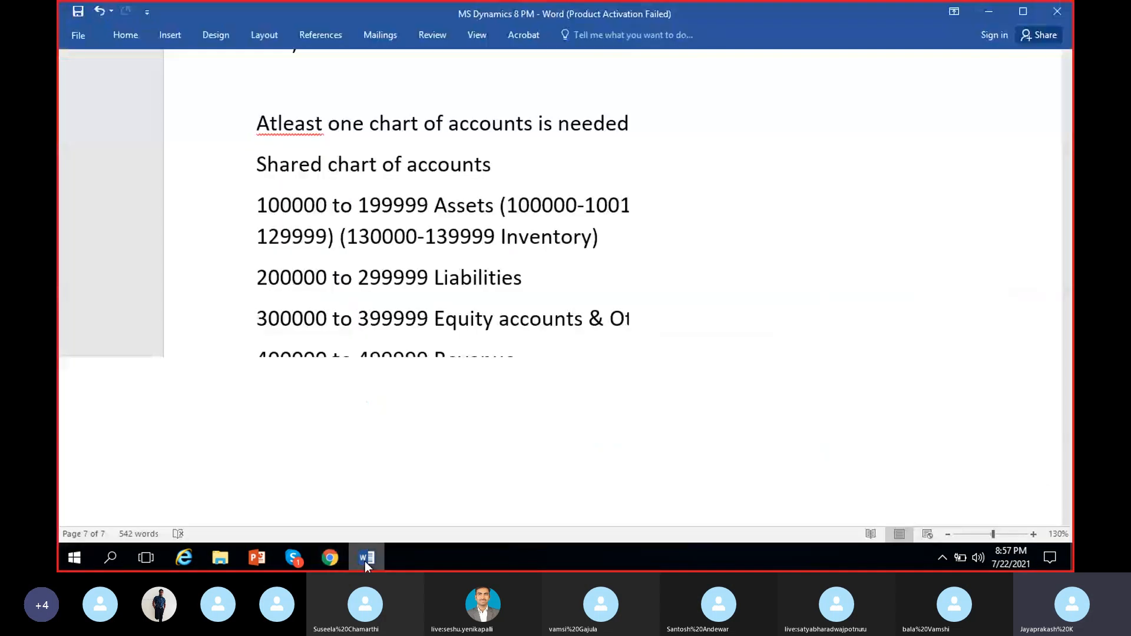
{"action": "left_click", "coordinate": [480, 465]}
{"action": "key", "text": "Return"}
{"action": "type", "text": "1 "}
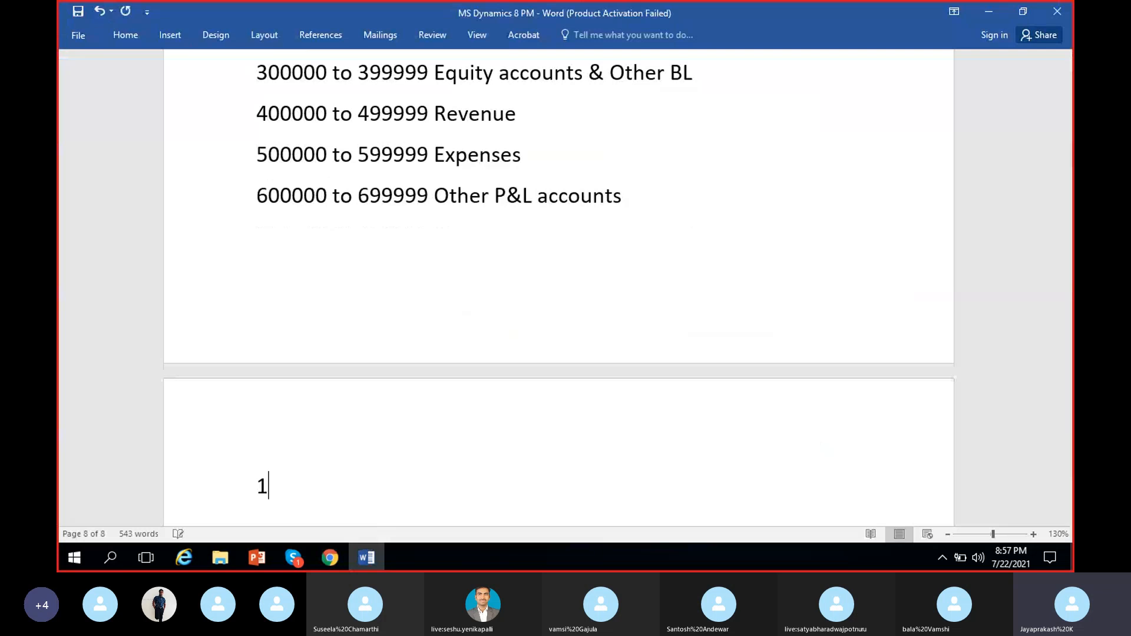
{"action": "type", "text": "cAS"}
{"action": "key", "text": "BackSpace"}
{"action": "key", "text": "BackSpace"}
{"action": "key", "text": "BackSpace"}
{"action": "type", "text": "Asset"}
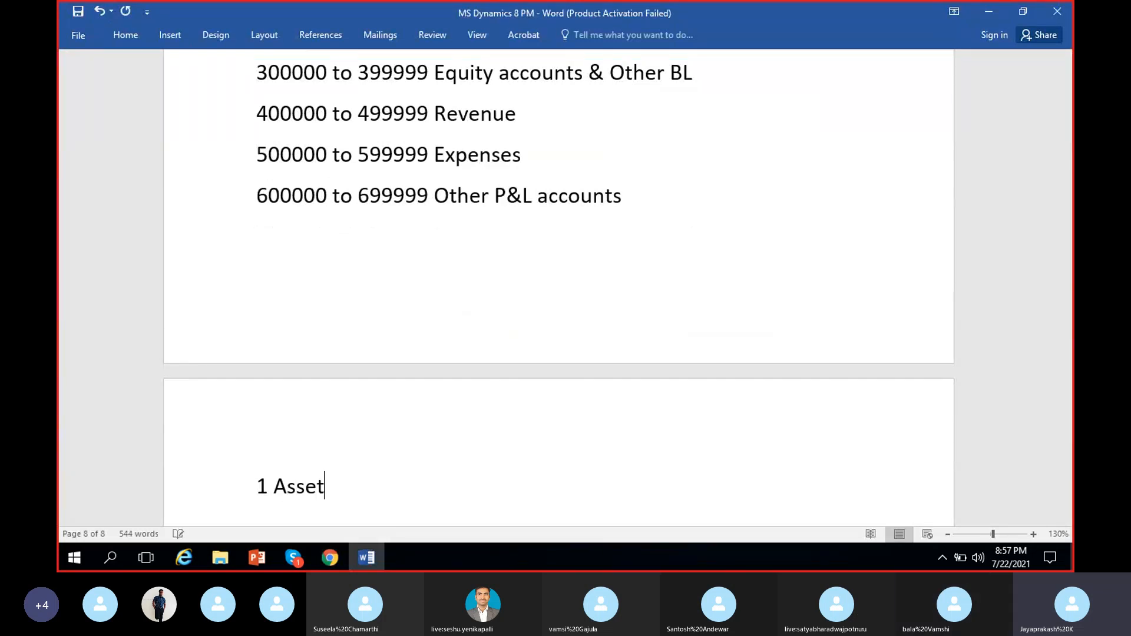
{"action": "key", "text": "Return"}
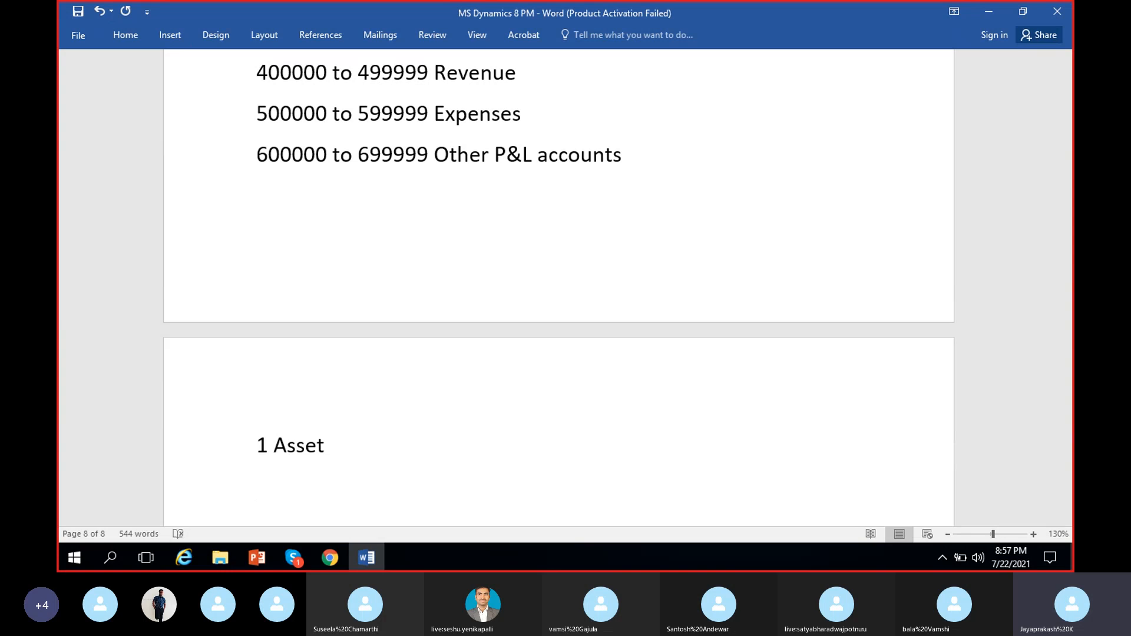
Add the numbered lines "1.1 Current assets" and "1.2 Fixed assets" under 1 Asset.
{"action": "type", "text": "1.1 Current assets"}
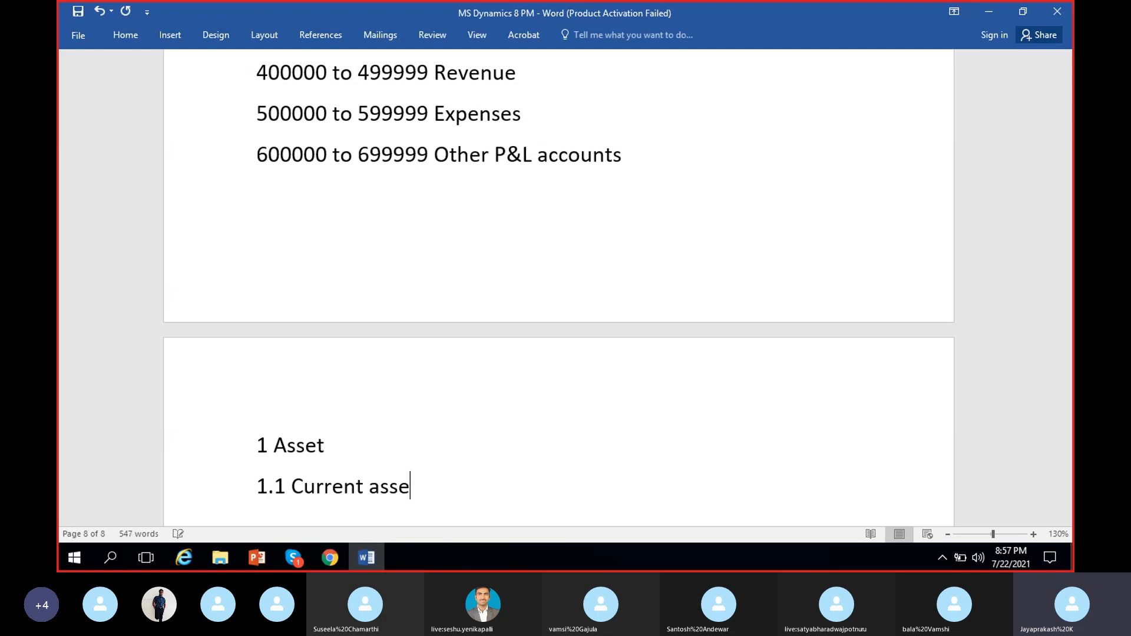
{"action": "key", "text": "Return"}
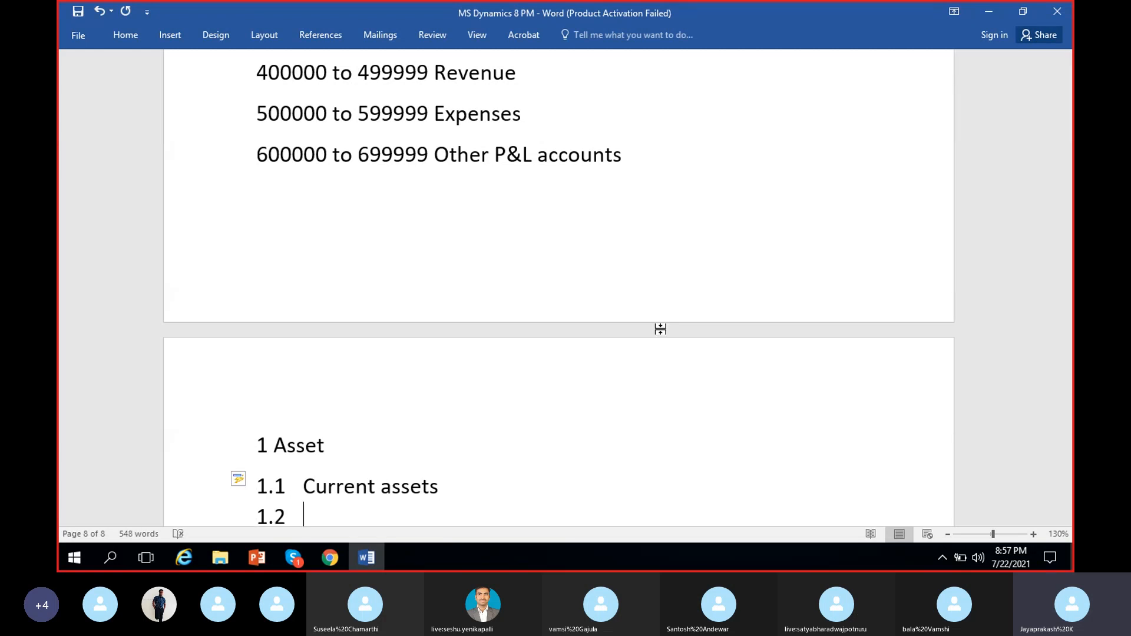
{"action": "type", "text": "Fixed asse"}
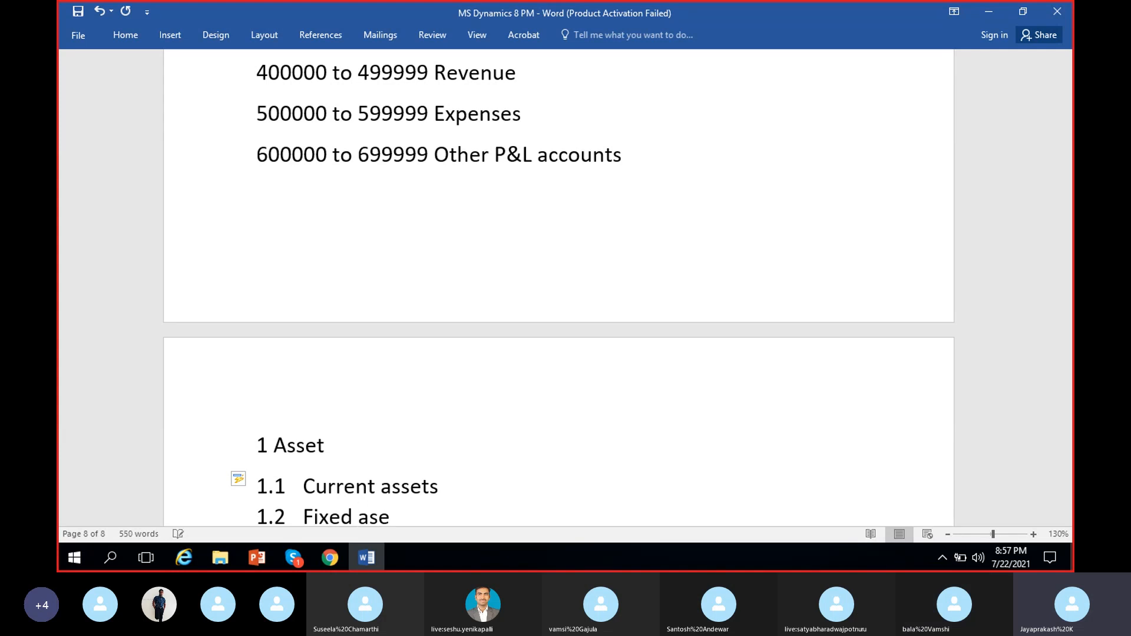
{"action": "type", "text": "ts"}
{"action": "scroll", "coordinate": [631, 395], "scroll_direction": "down", "scroll_amount": 2}
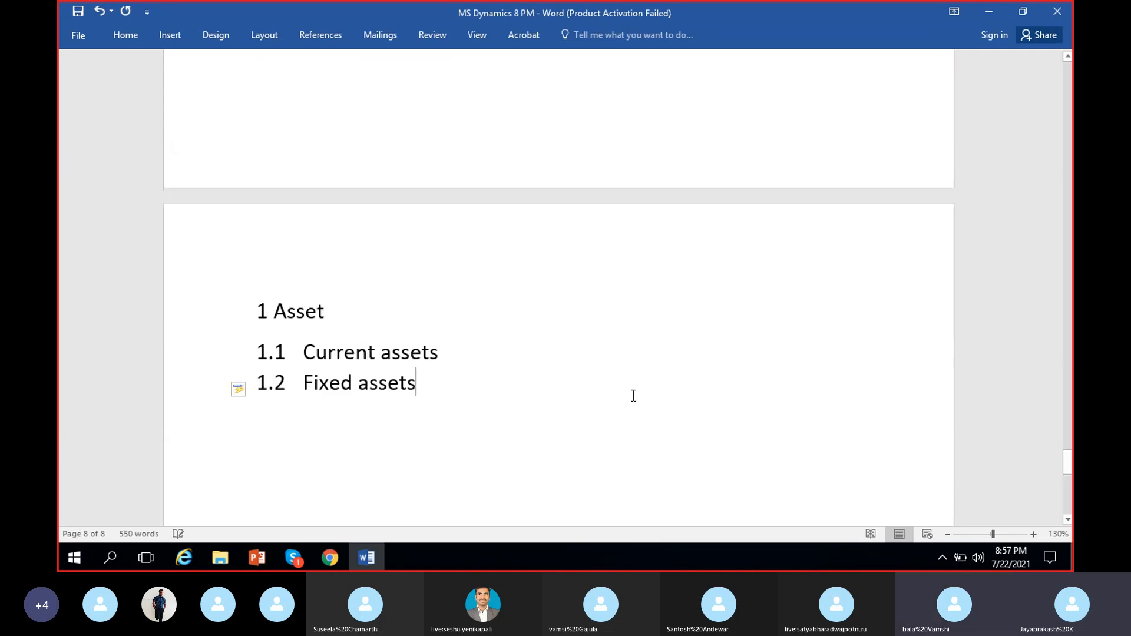
Insert the line "1.1.1 Total cash" between 1.1 Current assets and 1.2 Fixed assets.
{"action": "left_click", "coordinate": [460, 359]}
{"action": "key", "text": "Return"}
{"action": "key", "text": "BackSpace"}
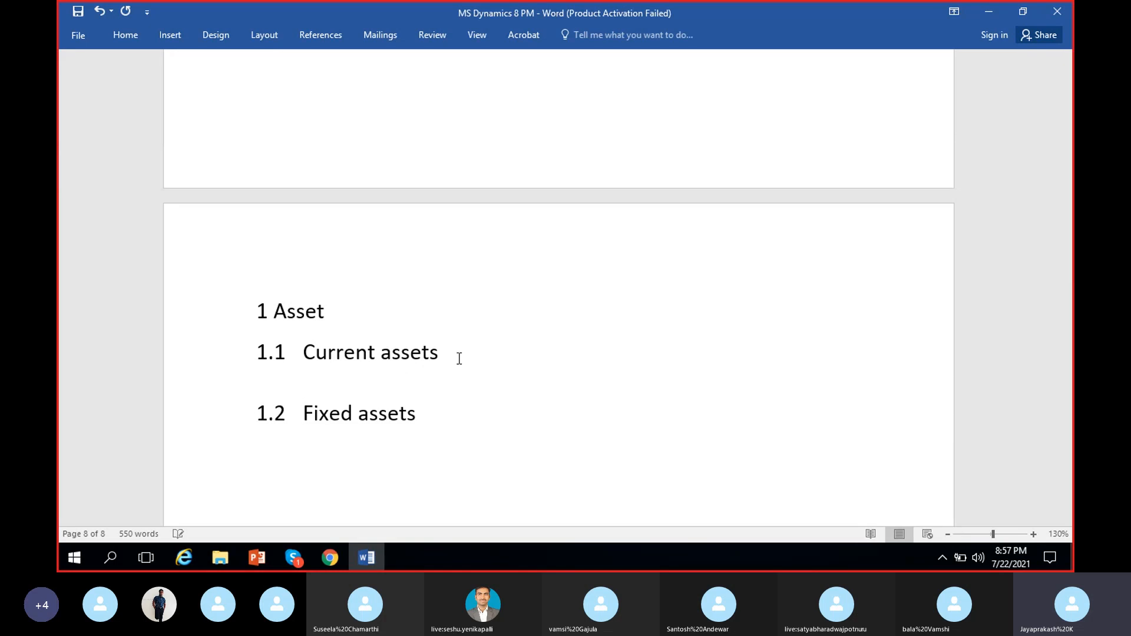
{"action": "type", "text": "1.1.1 Cash"}
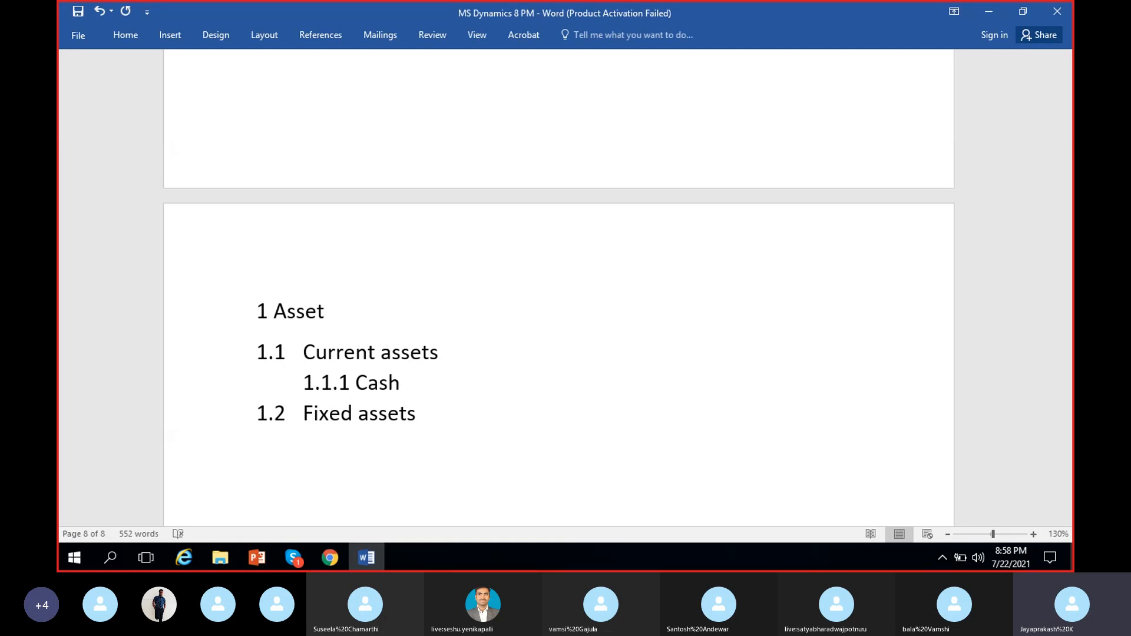
{"action": "key", "text": "BackSpace"}
{"action": "key", "text": "BackSpace"}
{"action": "key", "text": "BackSpace"}
{"action": "key", "text": "BackSpace"}
{"action": "type", "text": "Total cash"}
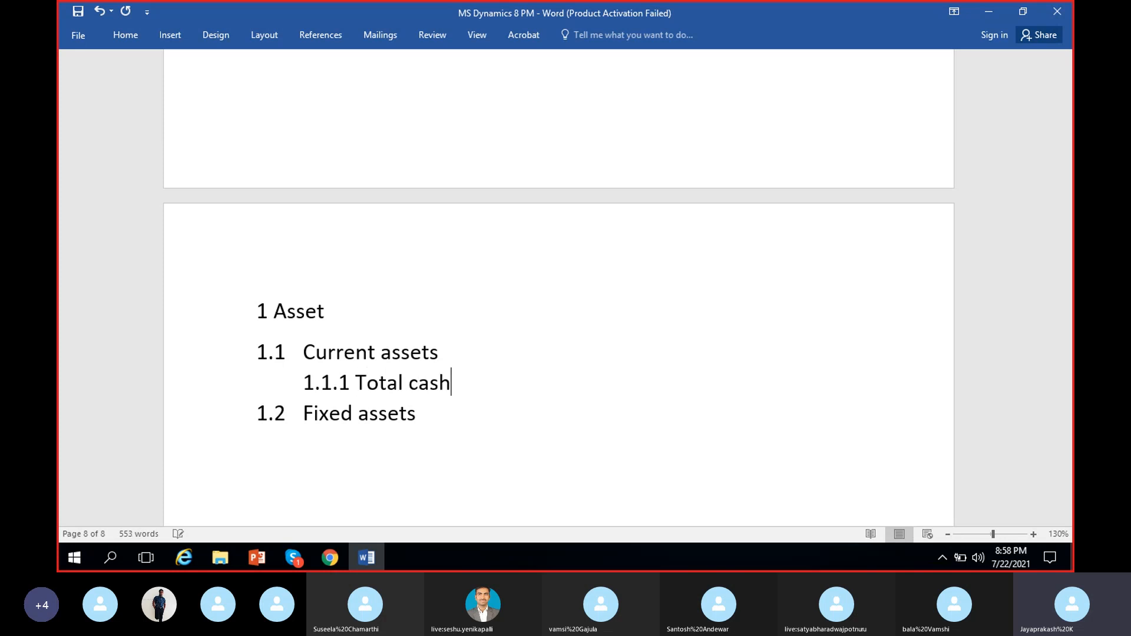
Add the fourth-level lines "1.1.1.1 Cash" and "1.1.1.2 Petty cash" under 1.1.1 Total cash.
{"action": "key", "text": "Return"}
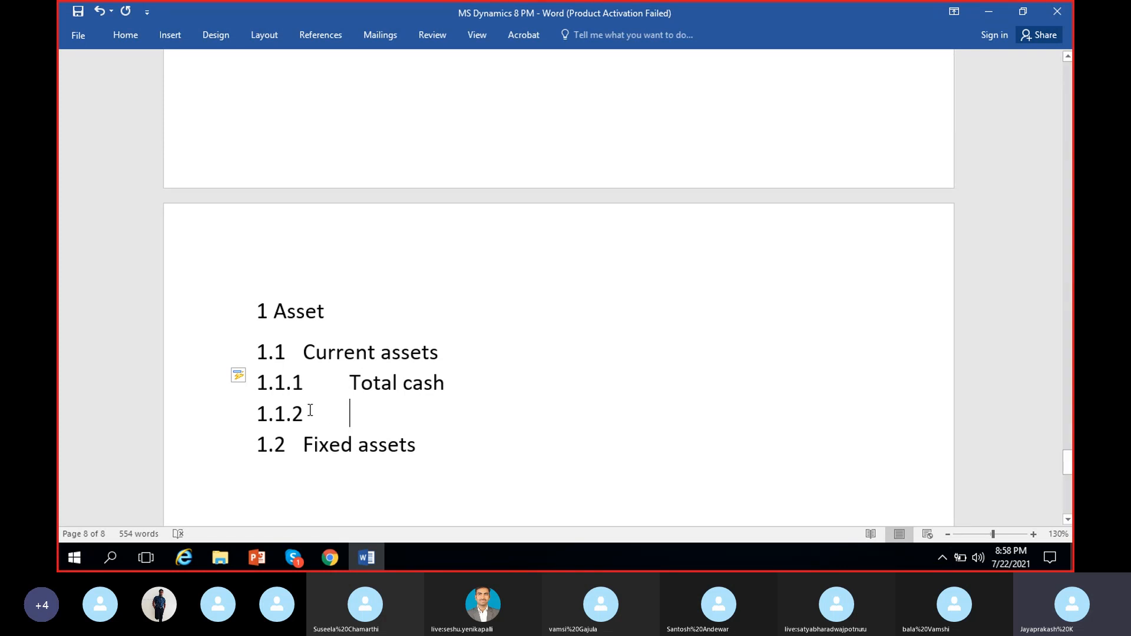
{"action": "key", "text": "BackSpace"}
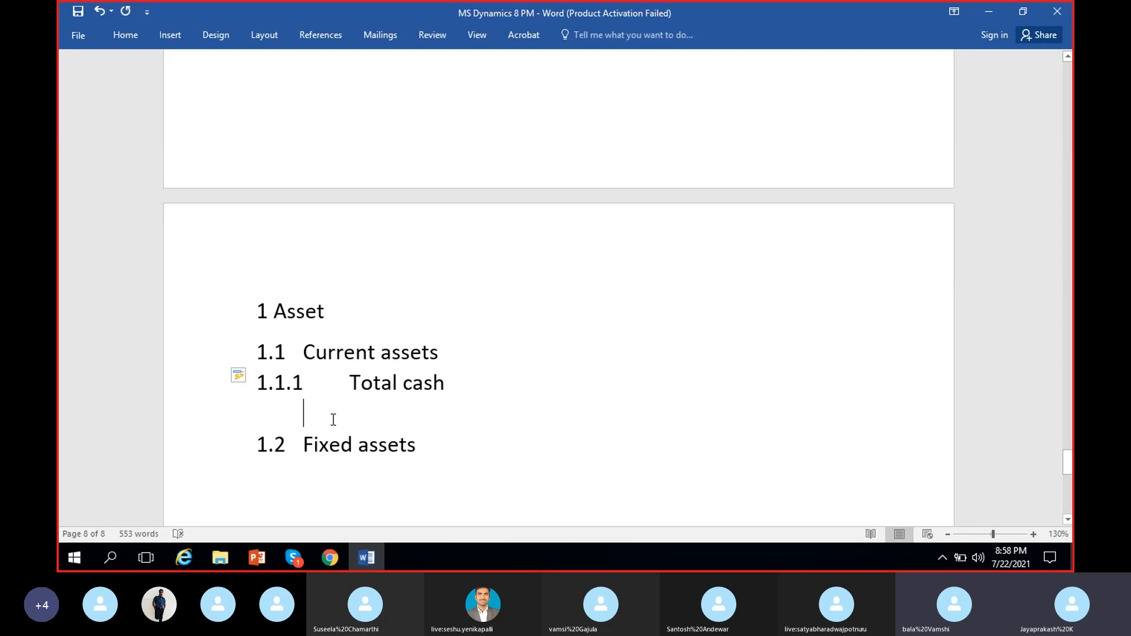
{"action": "type", "text": "1.1.1"}
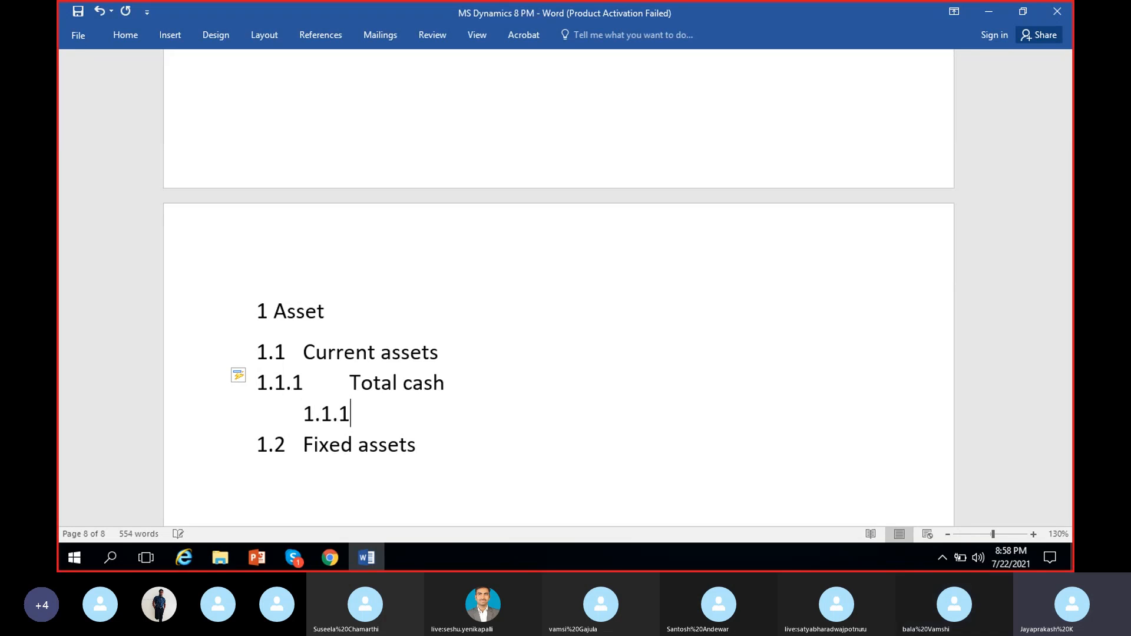
{"action": "type", "text": ".12"}
{"action": "key", "text": "BackSpace"}
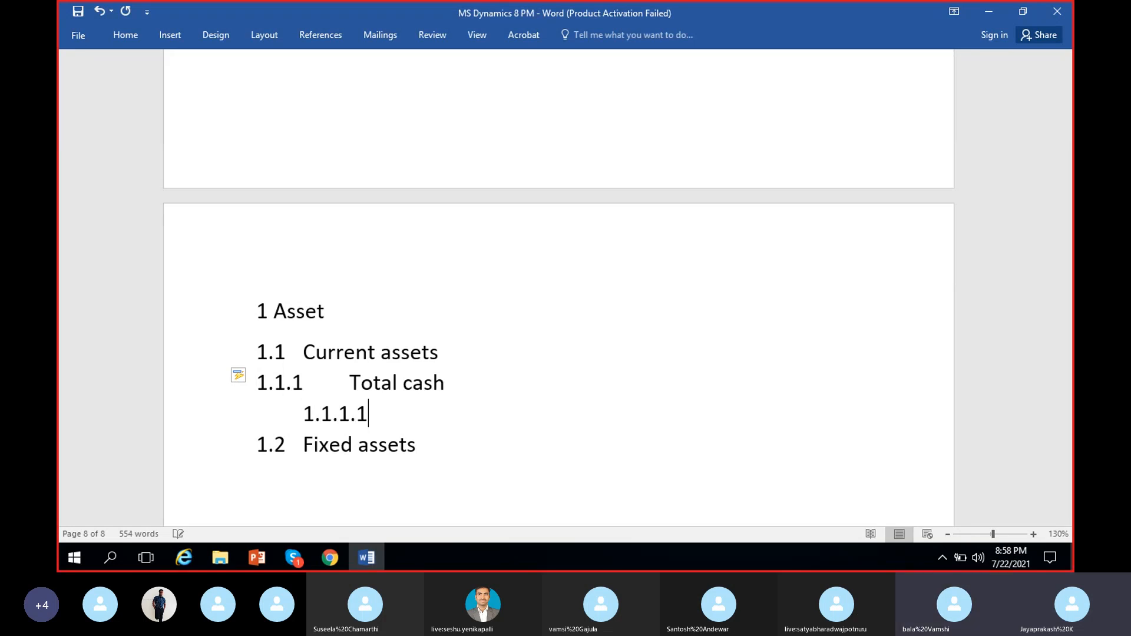
{"action": "type", "text": "Cash"}
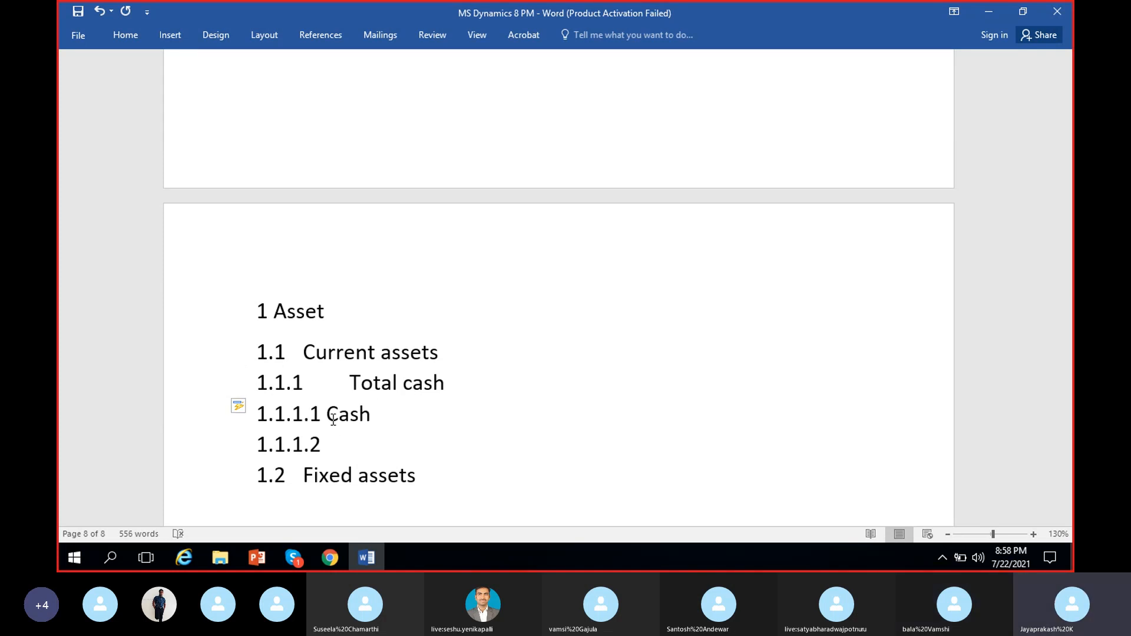
{"action": "type", "text": "Pettyu"}
{"action": "key", "text": "BackSpace"}
{"action": "type", "text": "cash"}
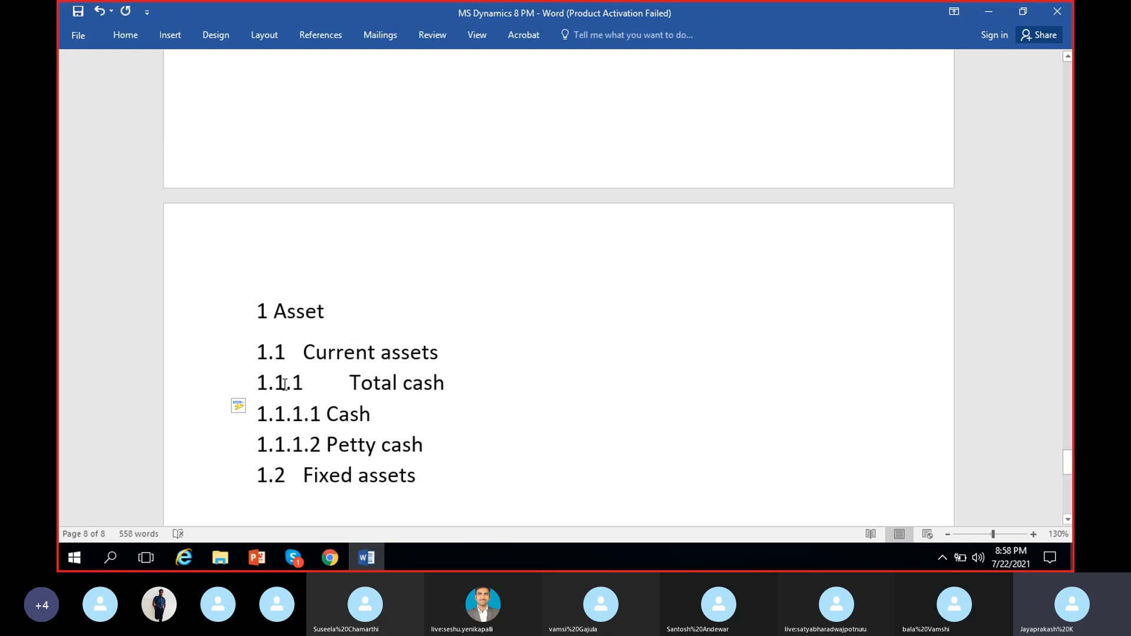
Reword the top-level line "1 Asset" as "1 Total Assets".
{"action": "scroll", "coordinate": [330, 406], "scroll_direction": "down", "scroll_amount": 1}
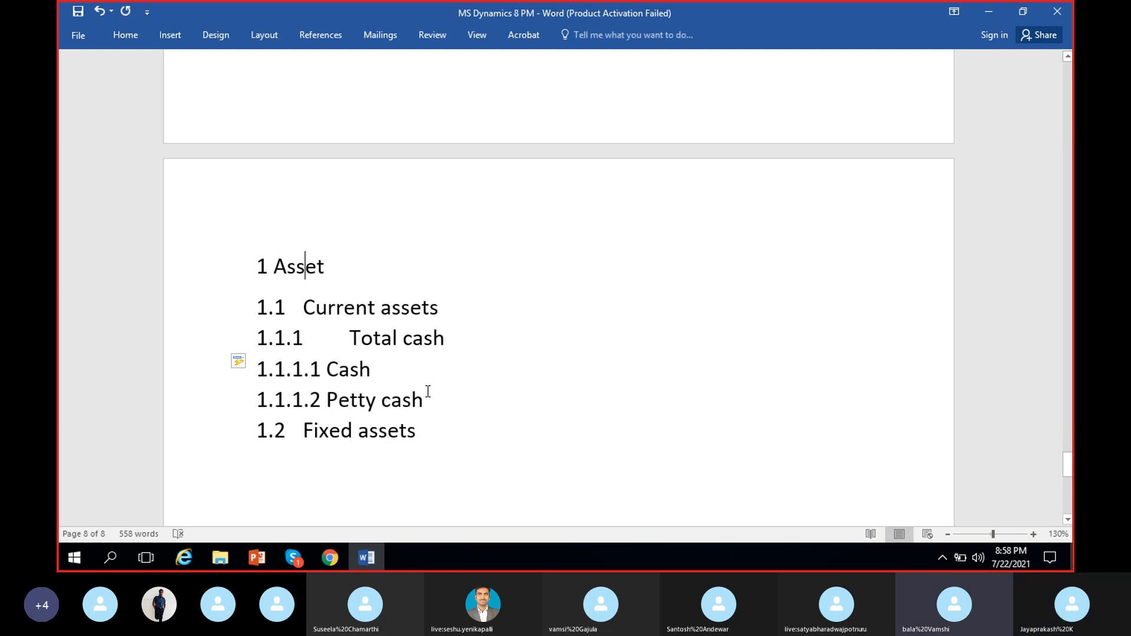
{"action": "left_click", "coordinate": [530, 268]}
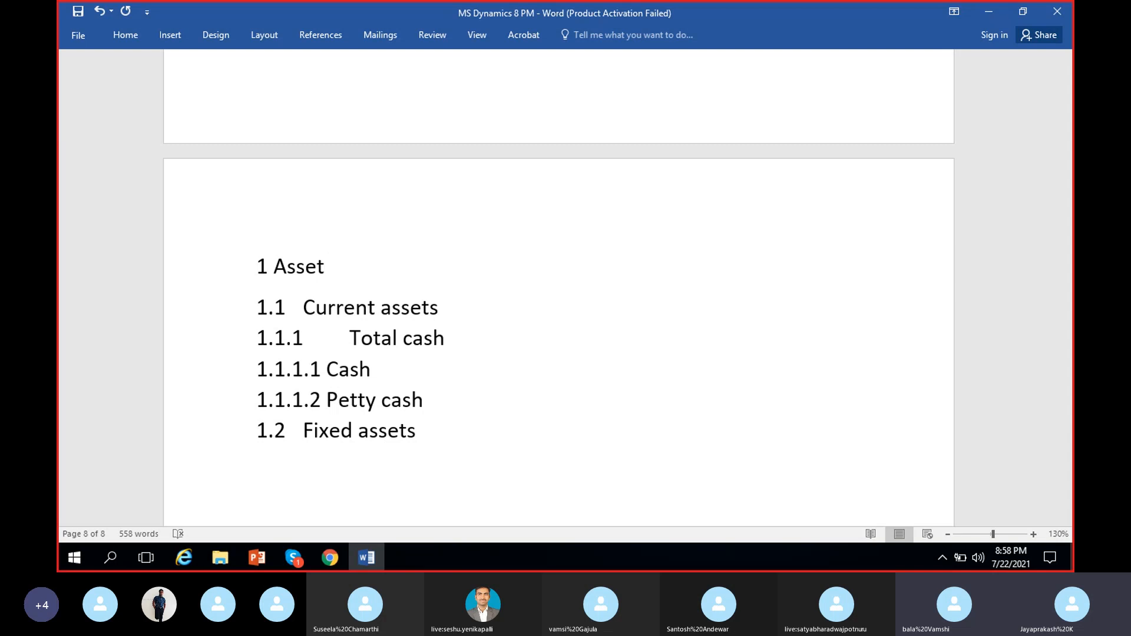
{"action": "type", "text": "R"}
{"action": "key", "text": "BackSpace"}
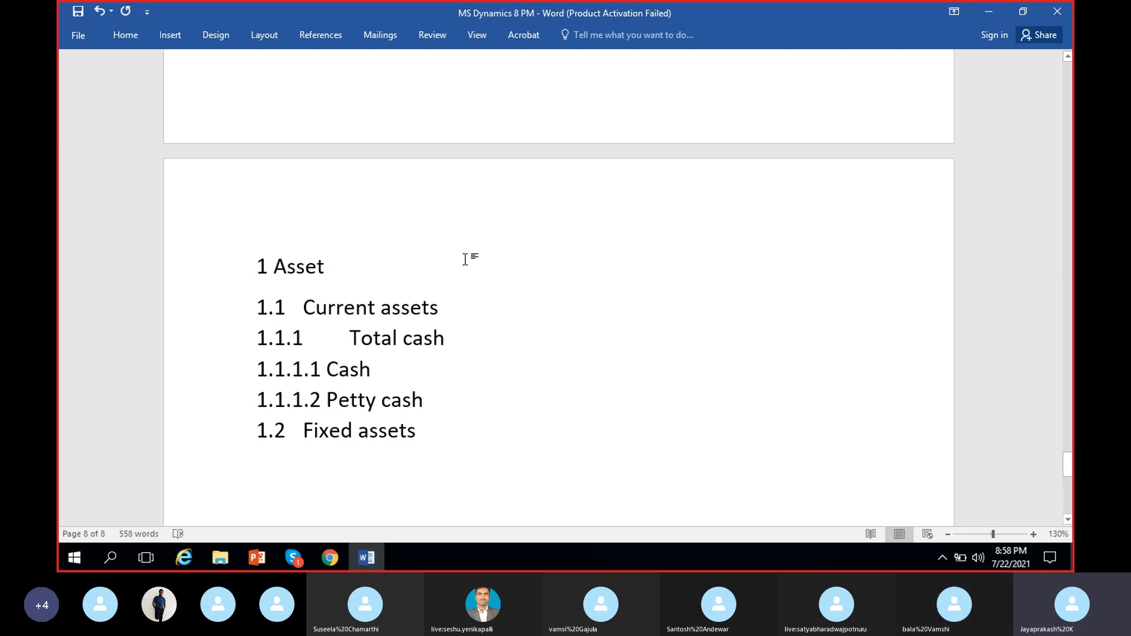
{"action": "left_click", "coordinate": [274, 264]}
{"action": "type", "text": "Toa"}
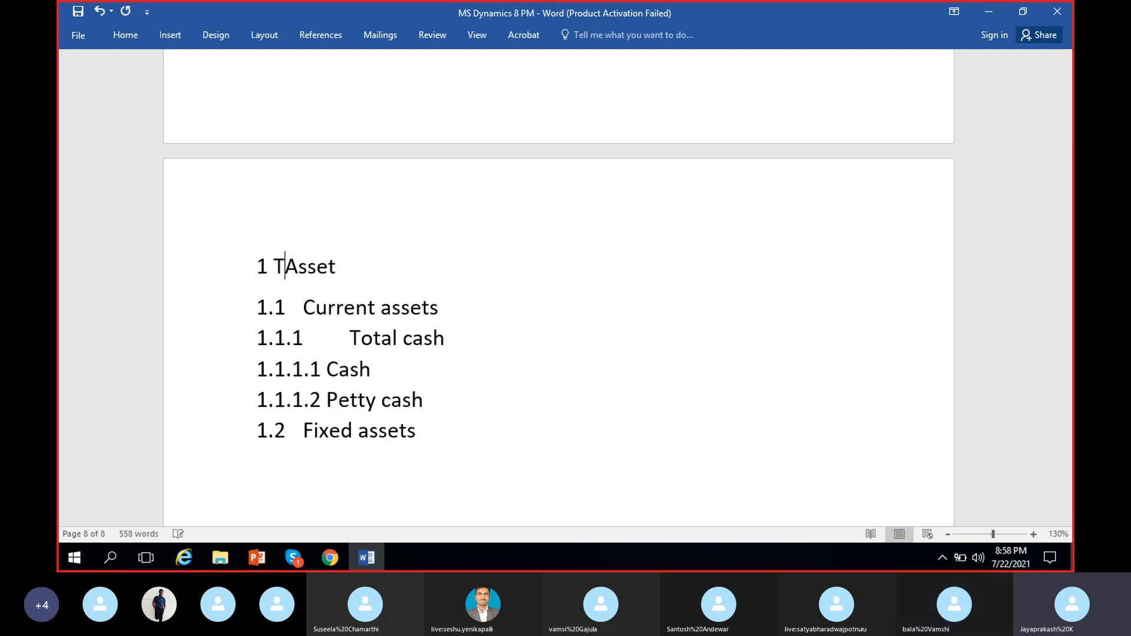
{"action": "key", "text": "BackSpace"}
{"action": "type", "text": "tal"}
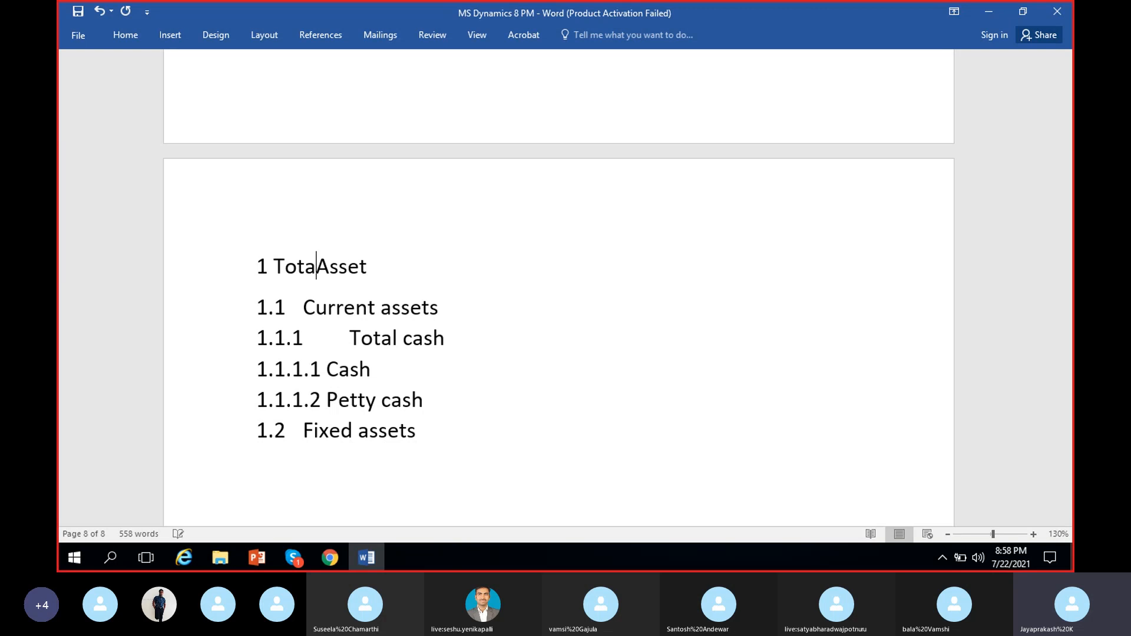
{"action": "left_click", "coordinate": [407, 264]}
{"action": "type", "text": "s"}
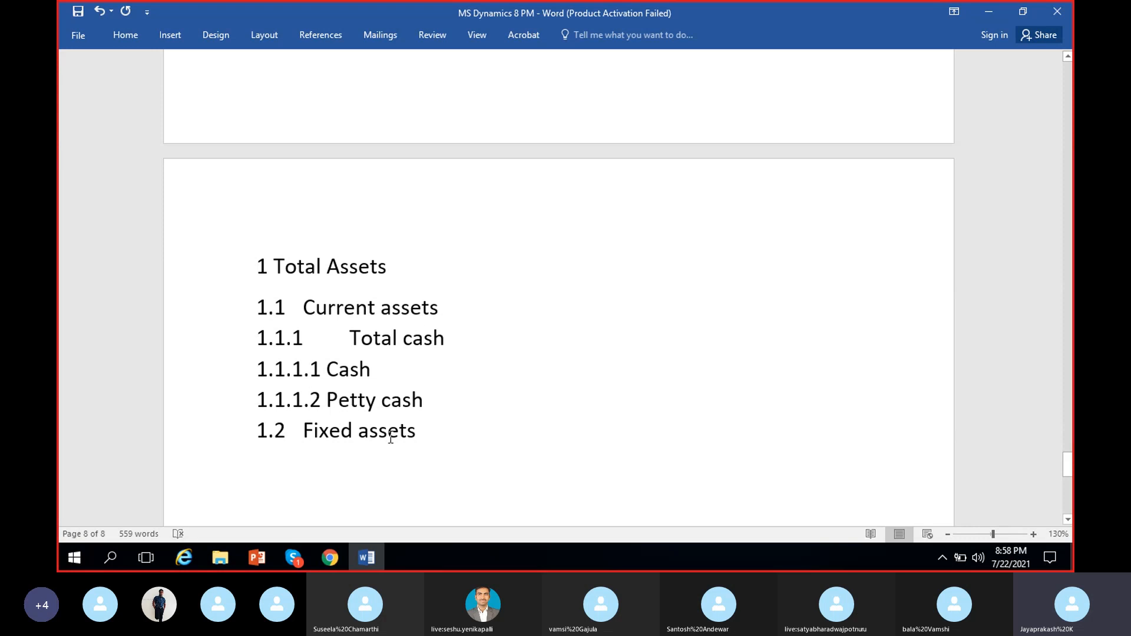
Add the third-level line "1.1.2 Bank" below 1.1.1.2 Petty cash.
{"action": "left_click", "coordinate": [274, 312]}
{"action": "left_click", "coordinate": [315, 340]}
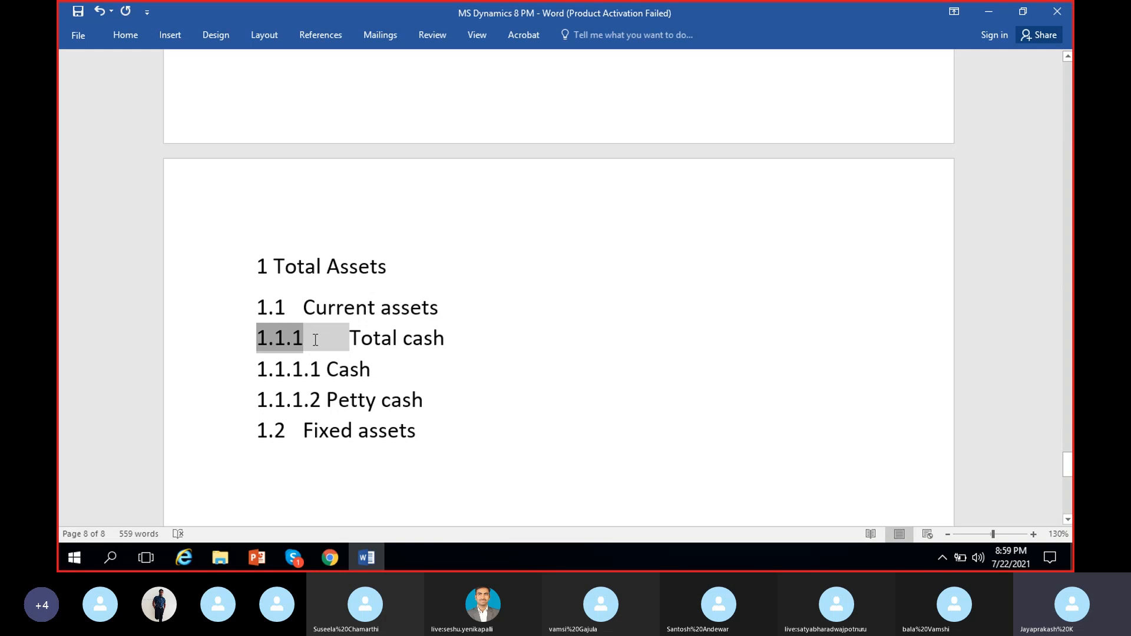
{"action": "left_click", "coordinate": [351, 340]}
{"action": "key", "text": "End"}
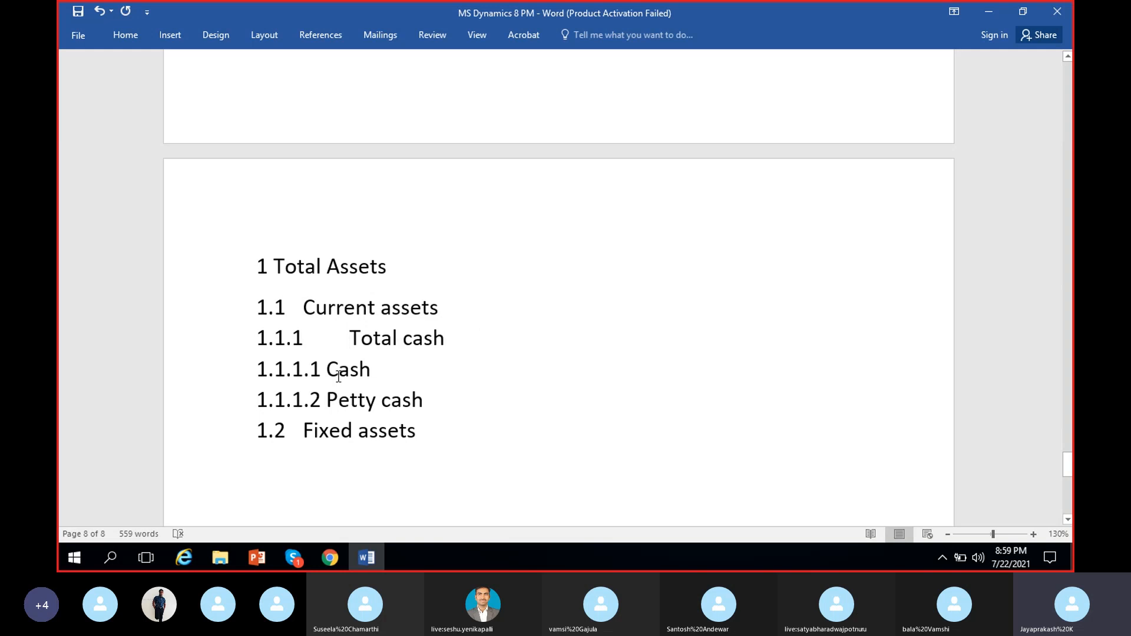
{"action": "key", "text": "Down"}
{"action": "left_click", "coordinate": [437, 399]}
{"action": "key", "text": "Return"}
{"action": "key", "text": "BackSpace"}
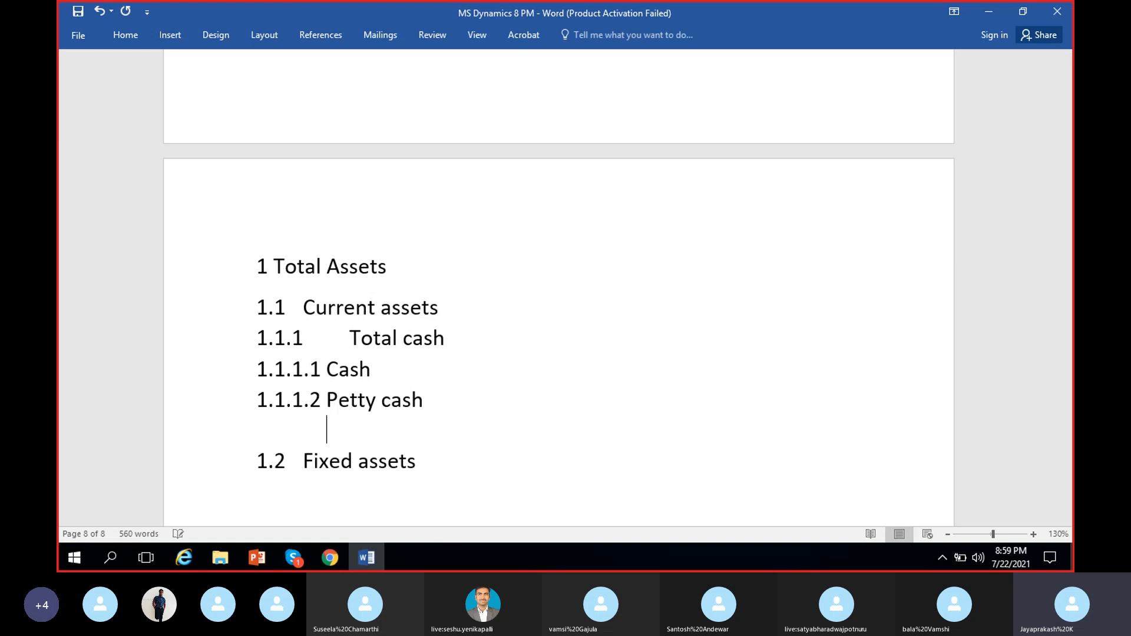
{"action": "type", "text": "1.1.2 Bank"}
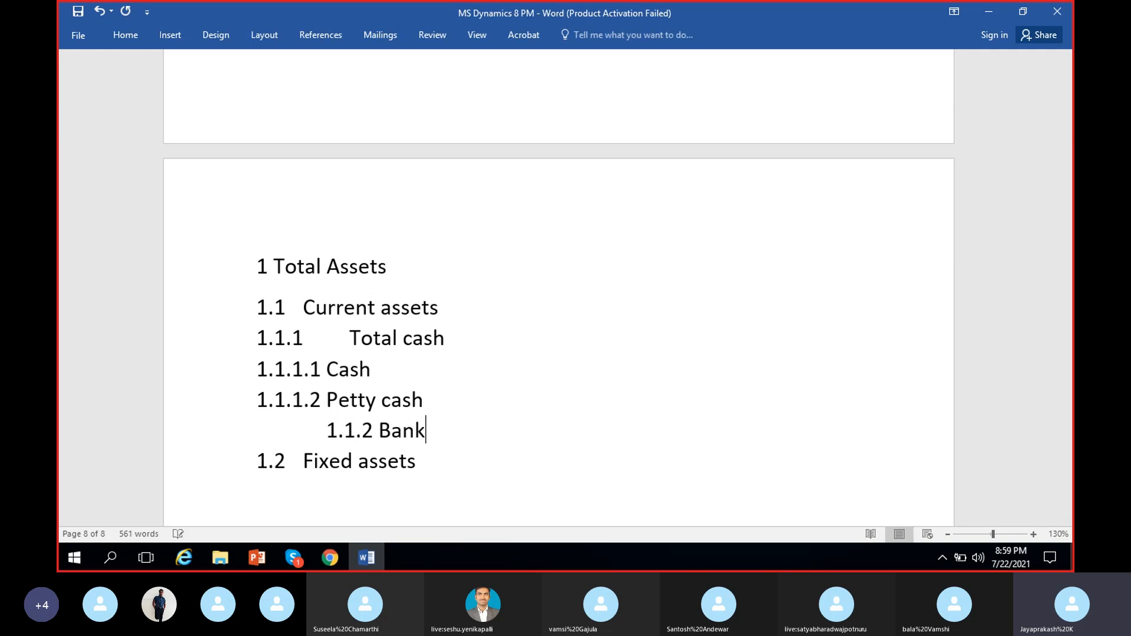
Add the fourth-level lines "1.1.2.1 SBI bank" and "1.1.2.2 ICICI Bank" under 1.1.2 Bank.
{"action": "key", "text": "Return"}
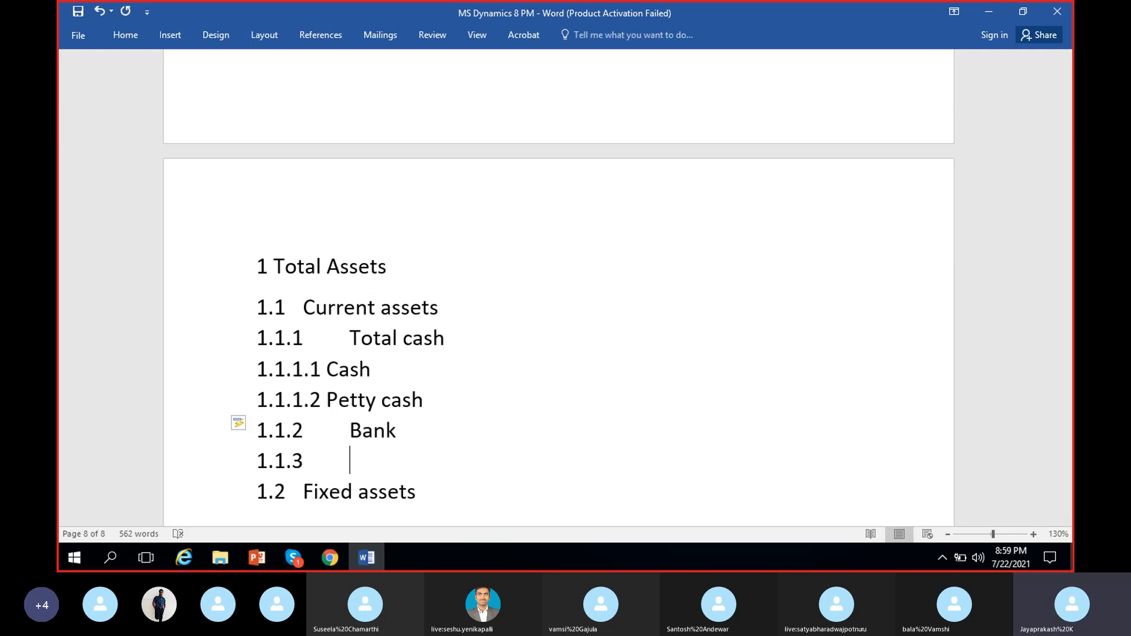
{"action": "key", "text": "BackSpace"}
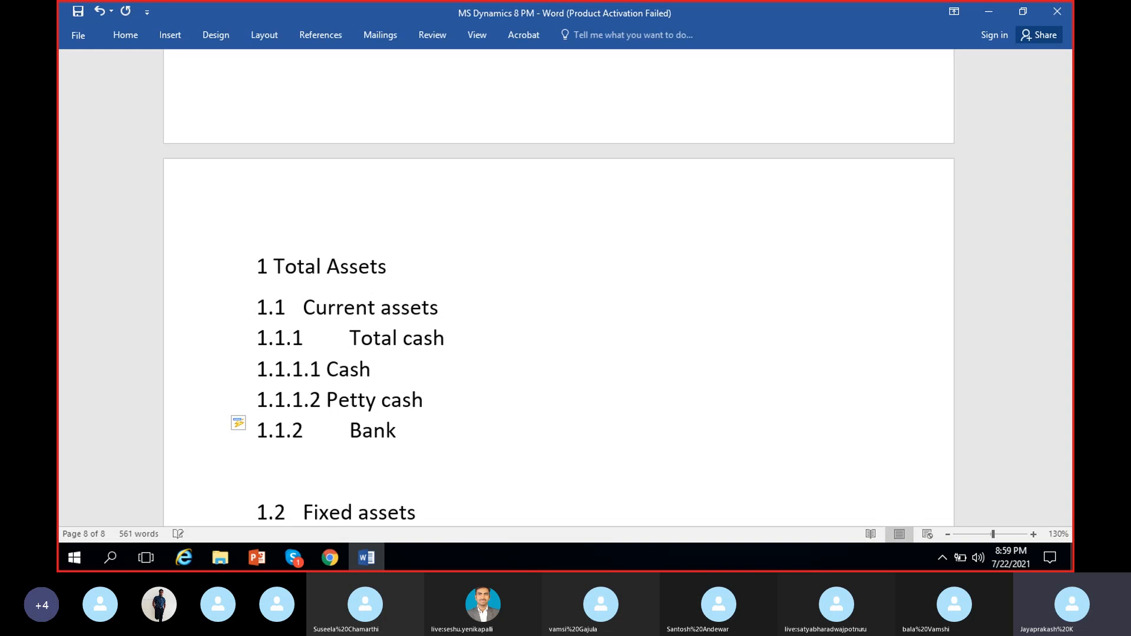
{"action": "key", "text": "BackSpace"}
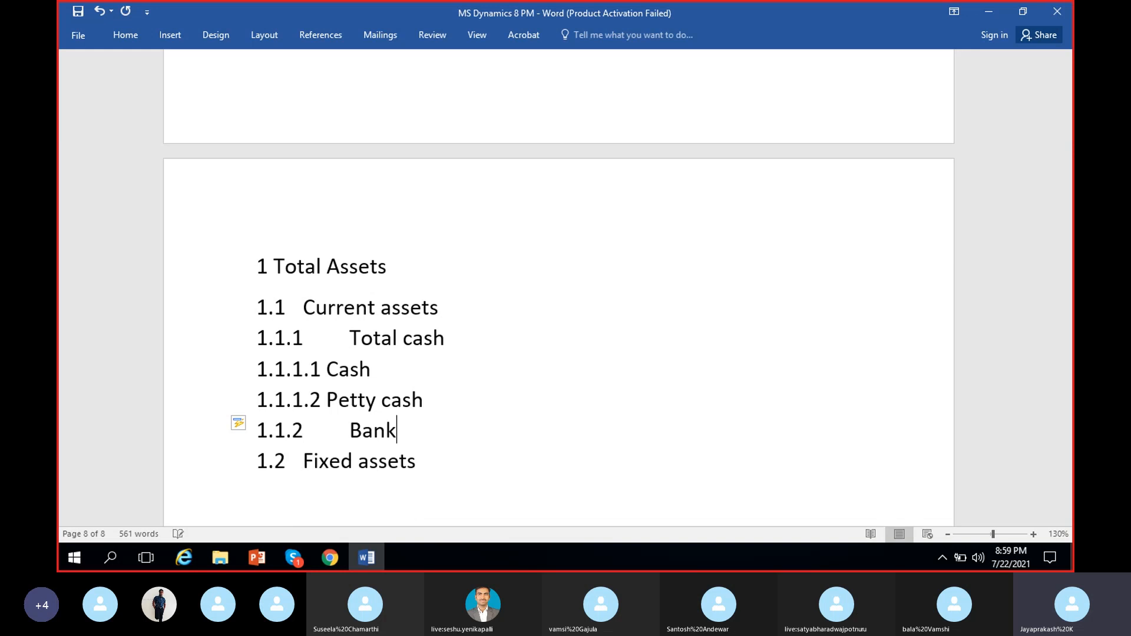
{"action": "key", "text": "Return"}
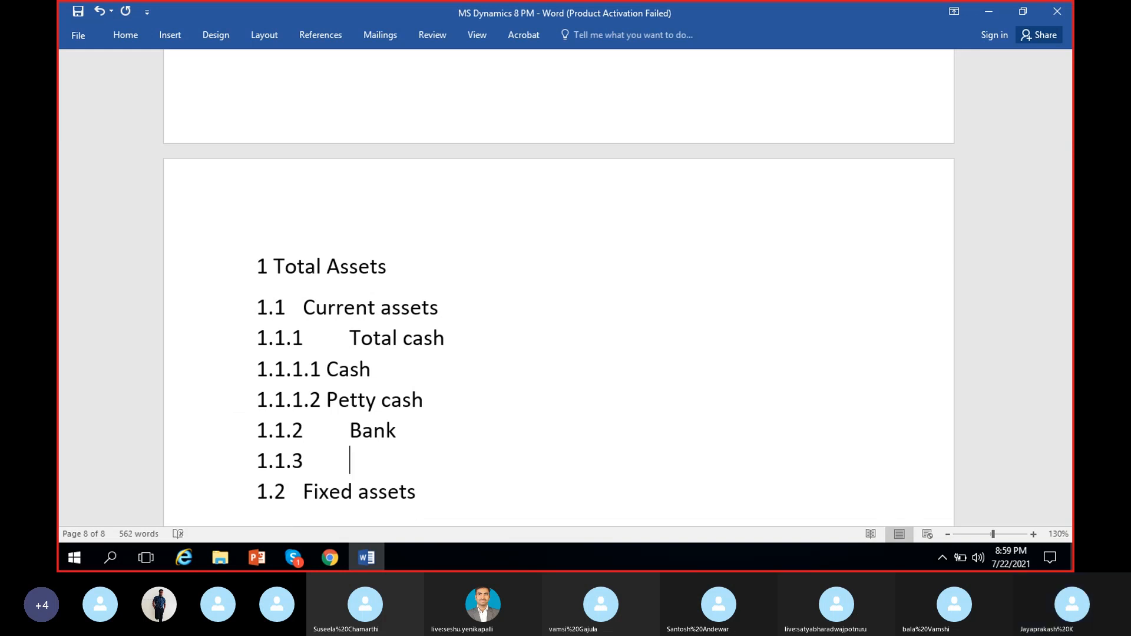
{"action": "key", "text": "BackSpace"}
{"action": "type", "text": "1.1."}
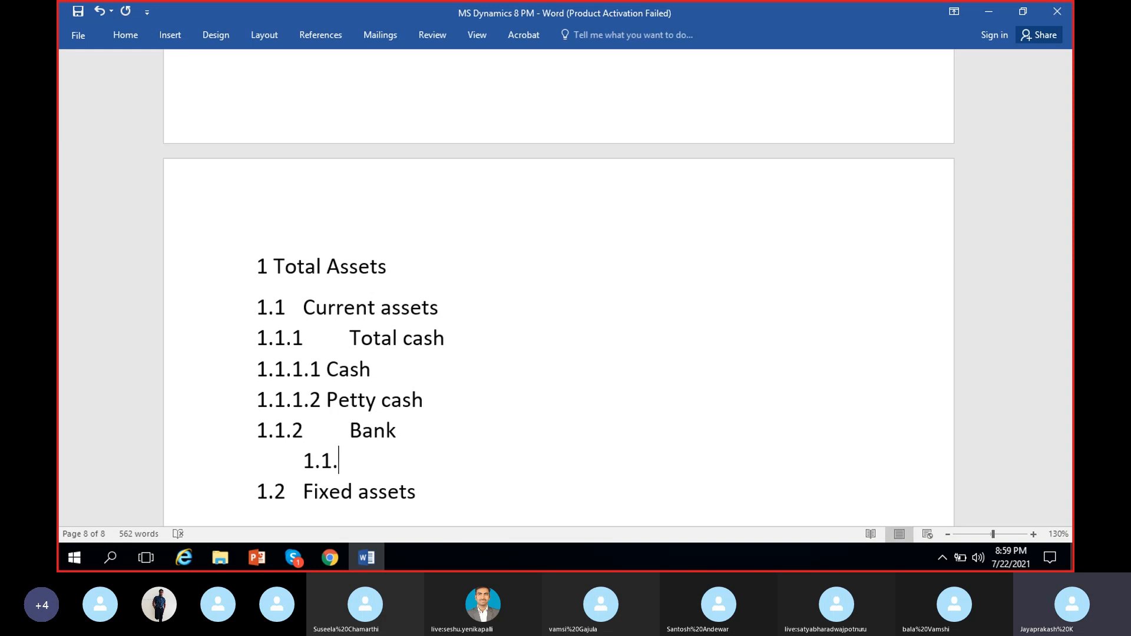
{"action": "type", "text": "2.1 SBI bank"}
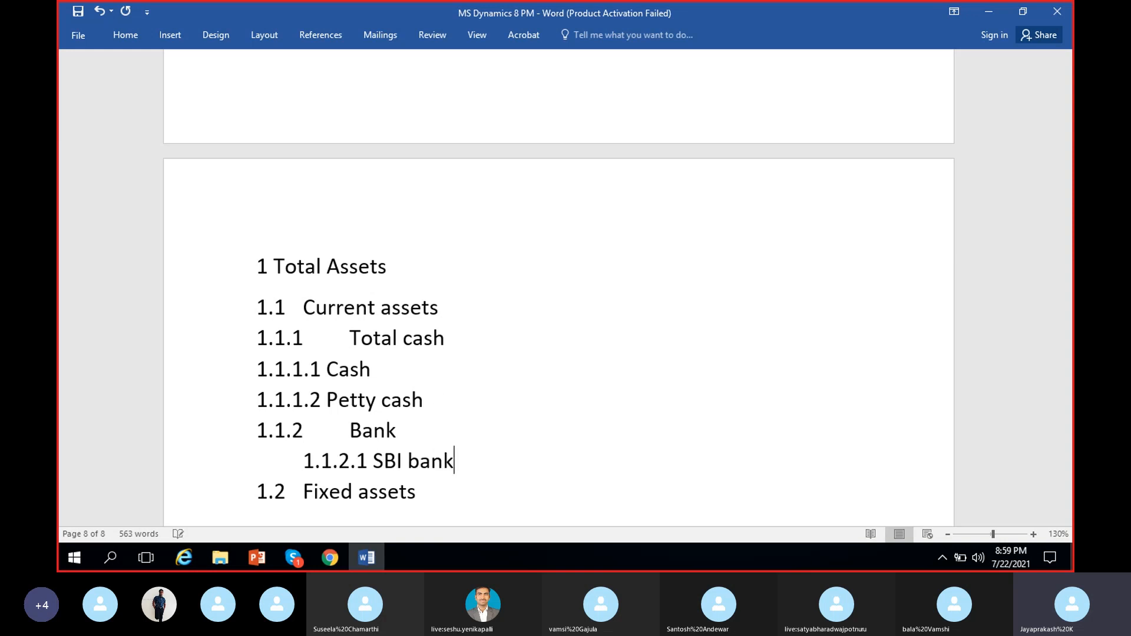
{"action": "key", "text": "Return"}
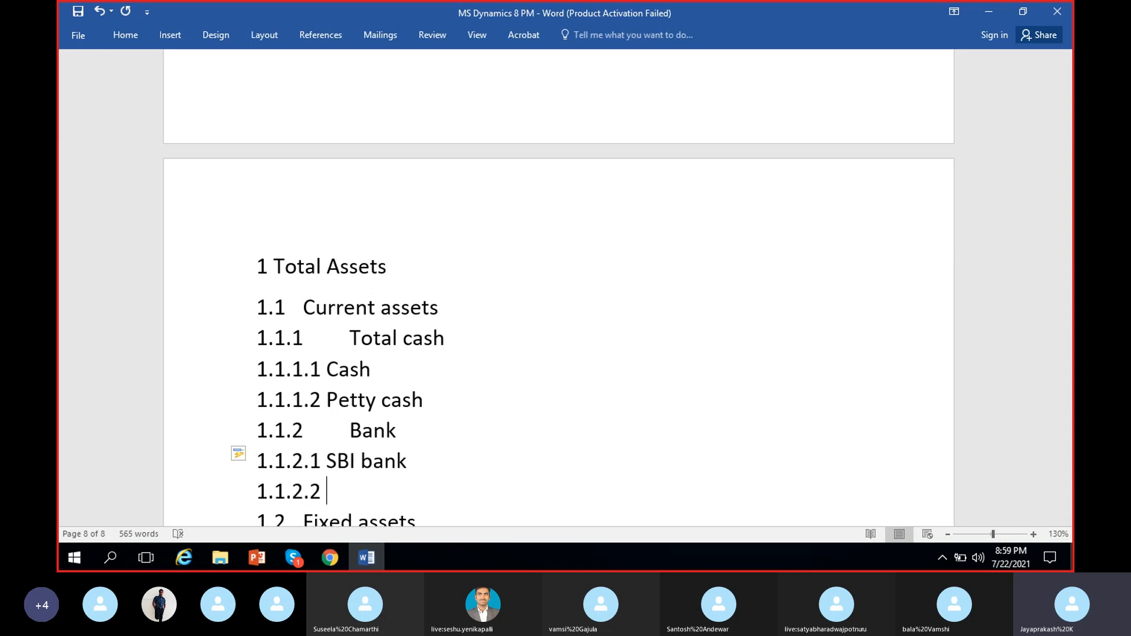
{"action": "type", "text": "ICICIU"}
{"action": "key", "text": "BackSpace"}
{"action": "type", "text": "Bank"}
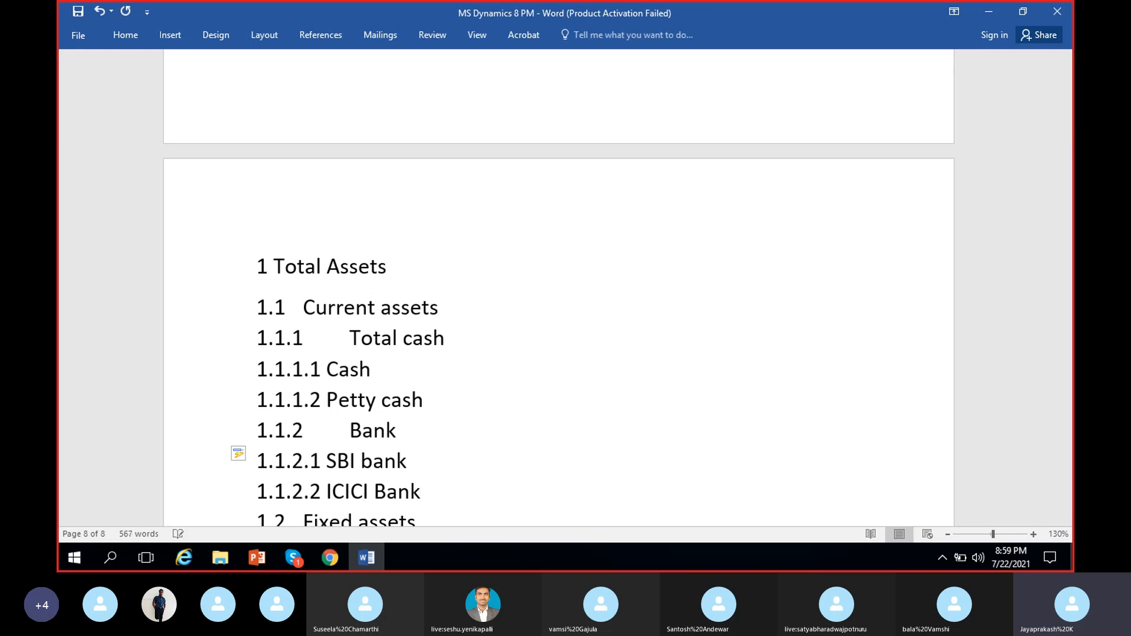
Insert an unnumbered blank line between 1.1.1.2 Petty cash and 1.1.2 Bank.
{"action": "left_click", "coordinate": [415, 434]}
{"action": "left_click", "coordinate": [417, 463]}
{"action": "scroll", "coordinate": [433, 502], "scroll_direction": "down", "scroll_amount": 1}
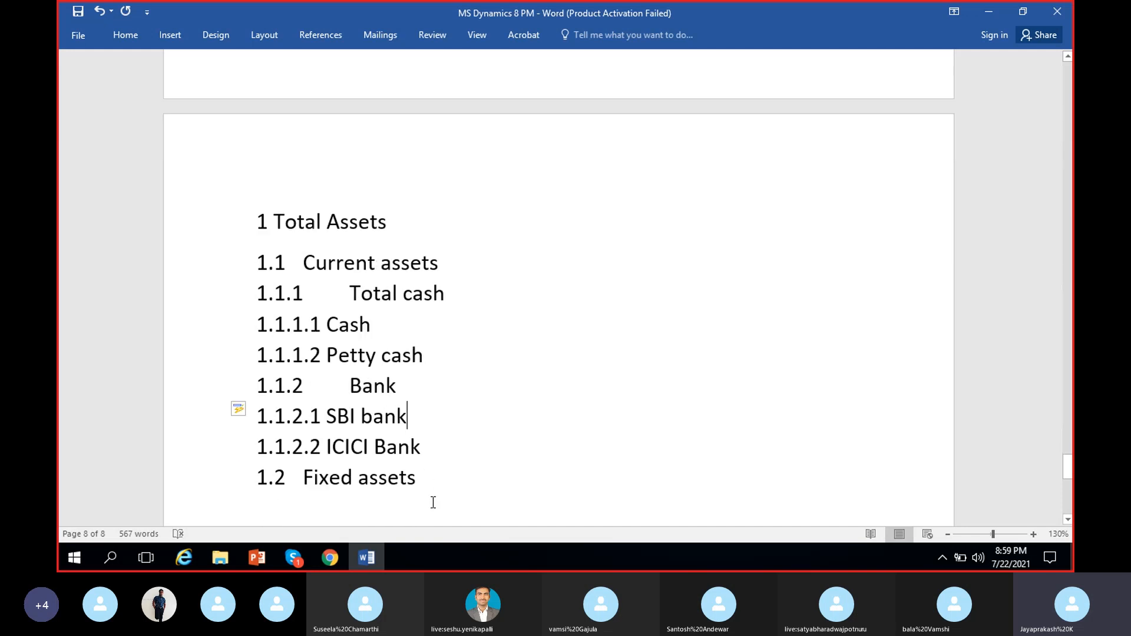
{"action": "left_click", "coordinate": [452, 448]}
{"action": "left_click", "coordinate": [437, 391]}
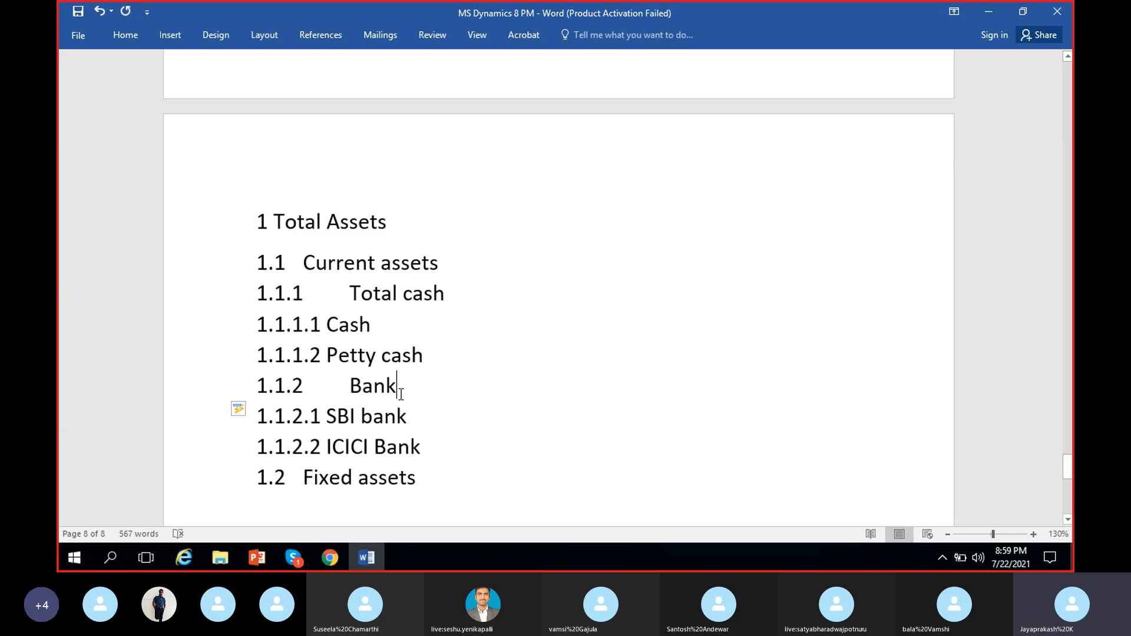
{"action": "left_click", "coordinate": [385, 328]}
{"action": "left_click", "coordinate": [448, 290]}
{"action": "left_click", "coordinate": [437, 356]}
{"action": "key", "text": "Return"}
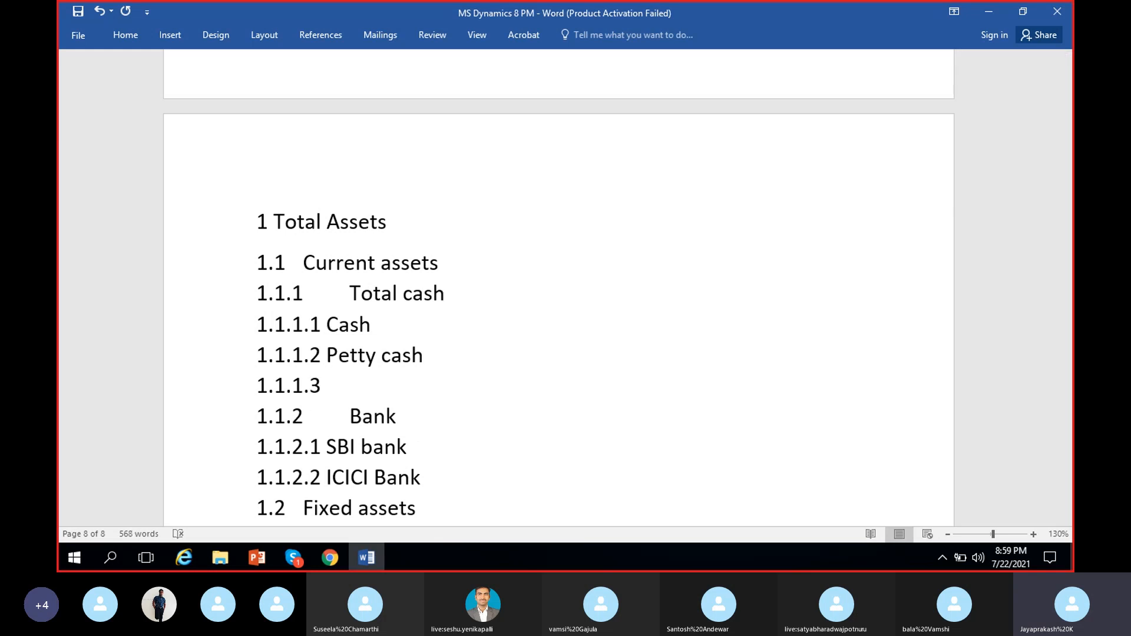
{"action": "key", "text": "BackSpace"}
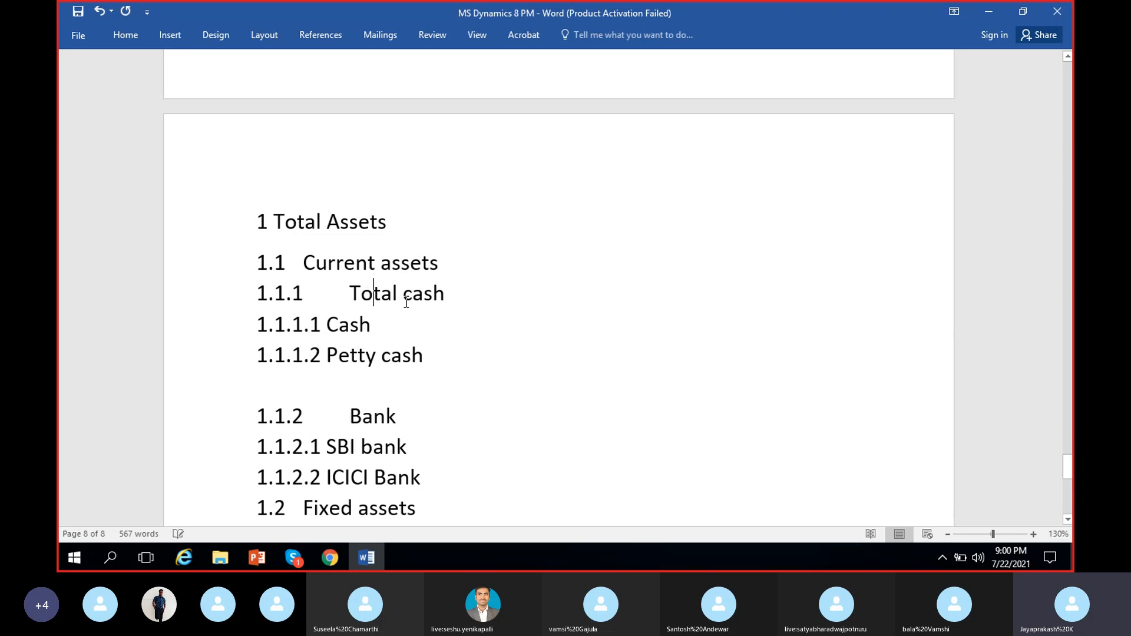
Review the numbering levels of the asset outline from 1 Total Assets down to 1.2 Fixed assets.
{"action": "left_click", "coordinate": [373, 293]}
{"action": "scroll", "coordinate": [353, 445], "scroll_direction": "down", "scroll_amount": 2}
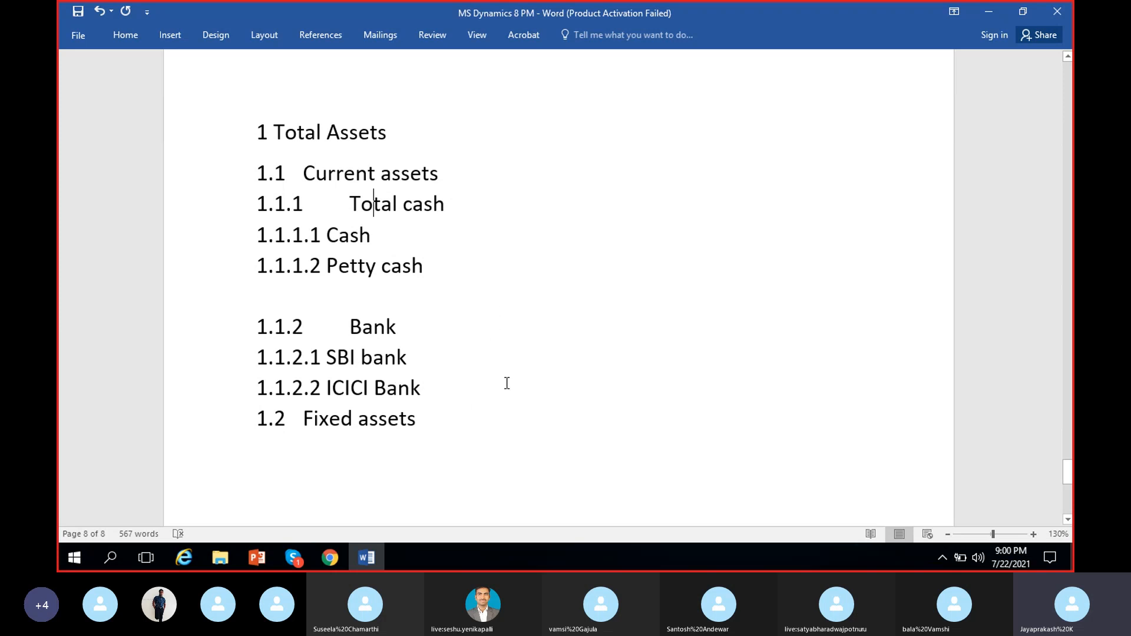
{"action": "scroll", "coordinate": [497, 407], "scroll_direction": "up", "scroll_amount": 2}
{"action": "scroll", "coordinate": [436, 389], "scroll_direction": "down", "scroll_amount": 1}
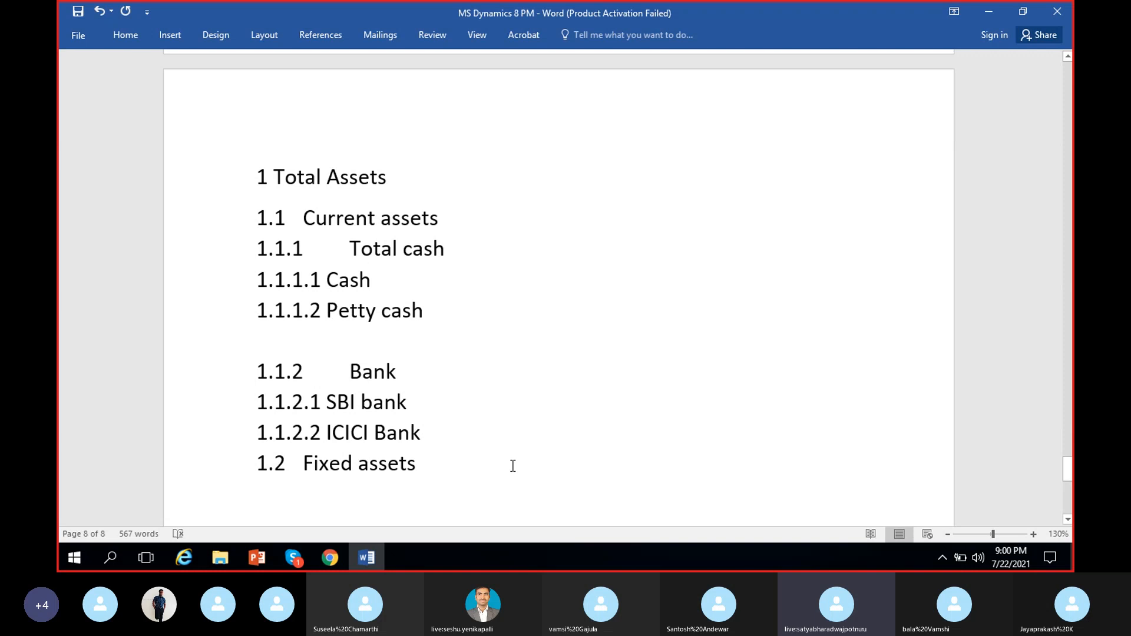
{"action": "scroll", "coordinate": [344, 422], "scroll_direction": "up", "scroll_amount": 1}
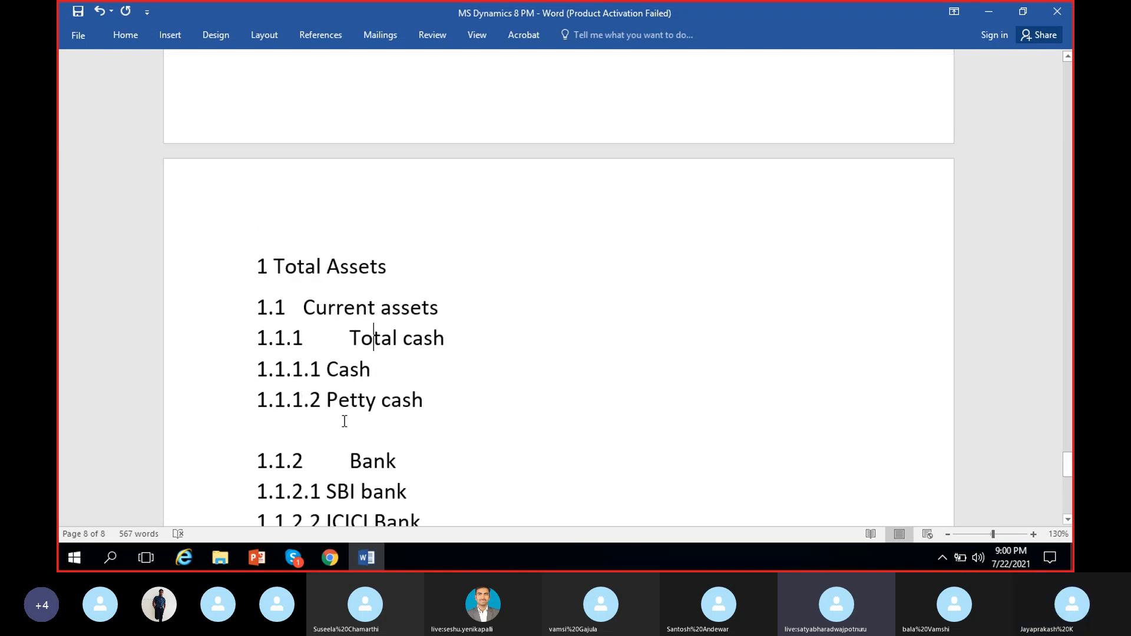
{"action": "scroll", "coordinate": [345, 421], "scroll_direction": "down", "scroll_amount": 1}
{"action": "scroll", "coordinate": [348, 420], "scroll_direction": "down", "scroll_amount": 2}
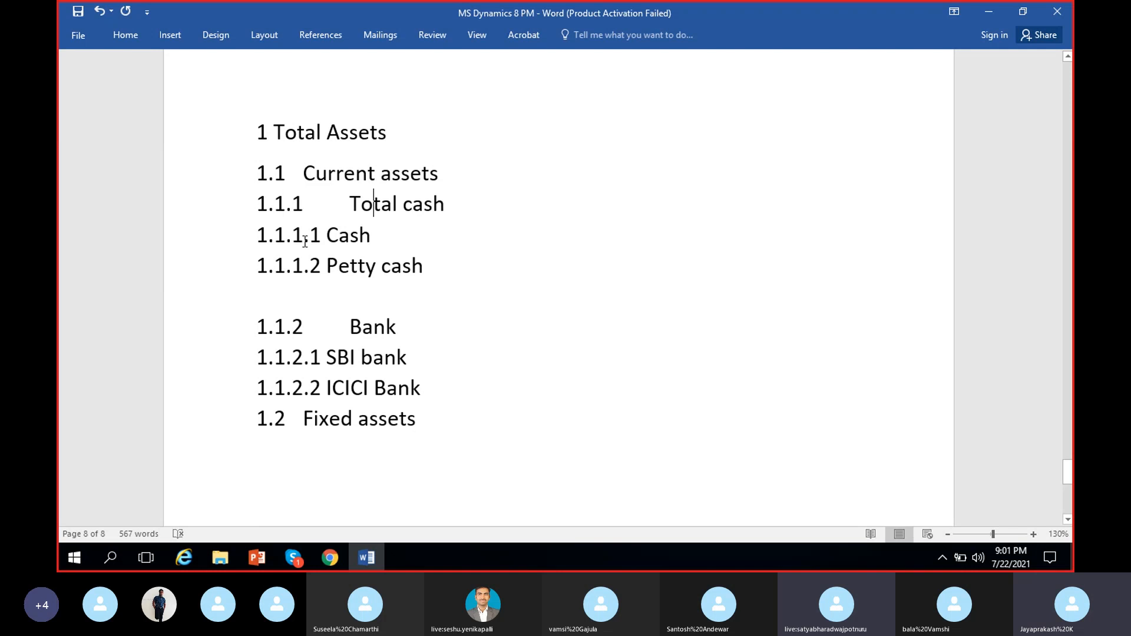
{"action": "left_click", "coordinate": [285, 172]}
{"action": "left_click", "coordinate": [296, 187]}
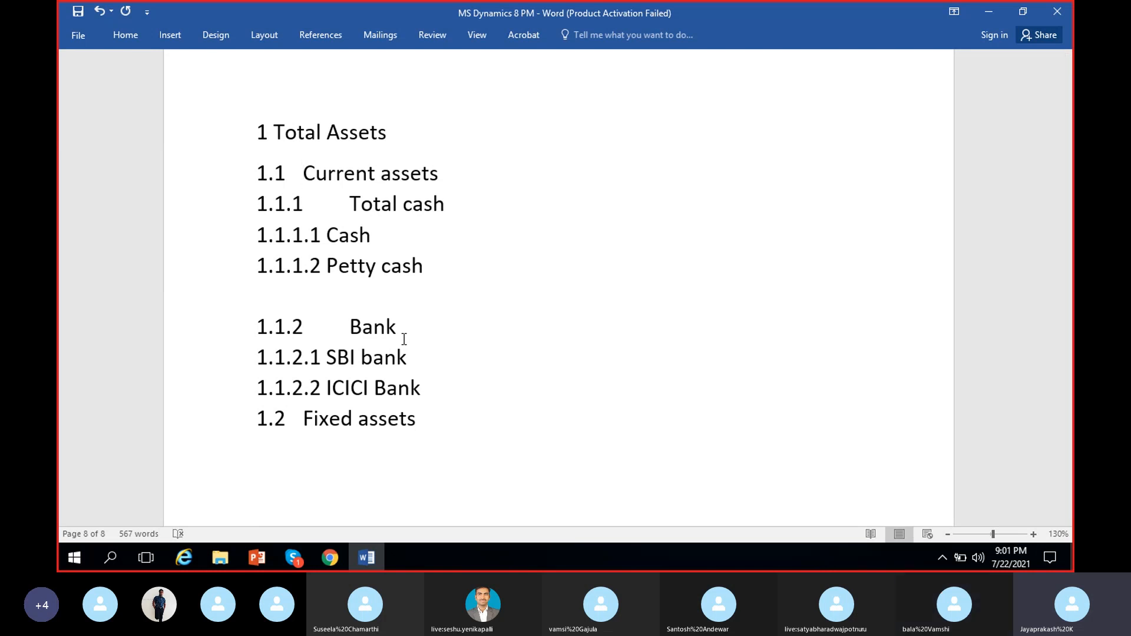
{"action": "left_click", "coordinate": [334, 360]}
{"action": "scroll", "coordinate": [399, 410], "scroll_direction": "up", "scroll_amount": 3}
{"action": "scroll", "coordinate": [399, 411], "scroll_direction": "down", "scroll_amount": 3}
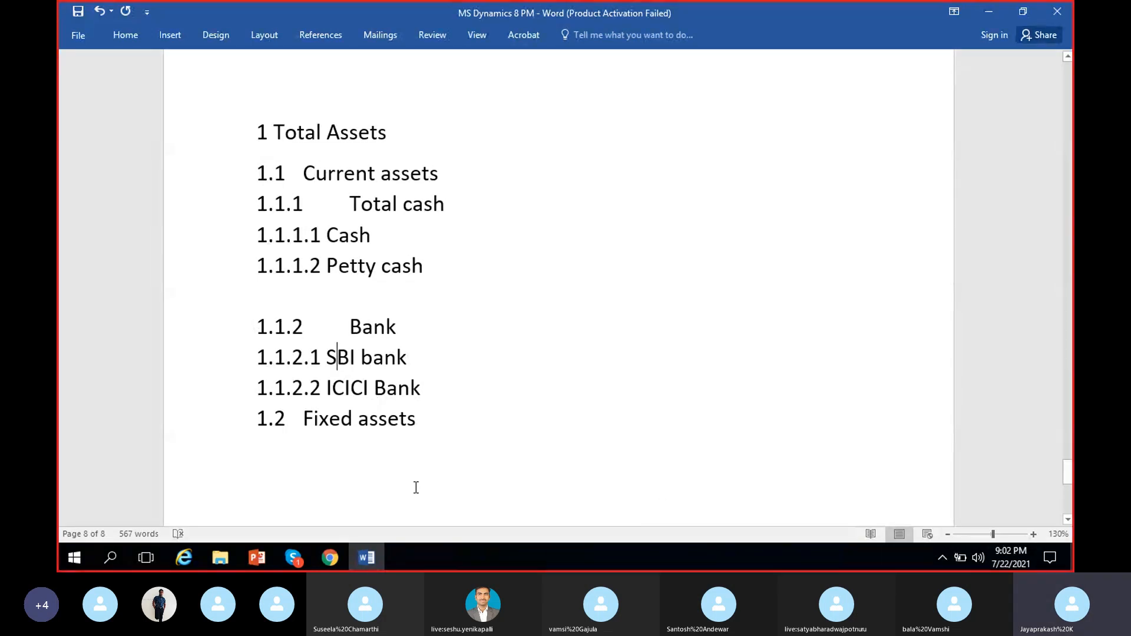
Switch to Dynamics 365 and compare the main account types of the Brasil chart's accounts from 1 ATIVO down to 1.1.1.2.
{"action": "left_click", "coordinate": [331, 558]}
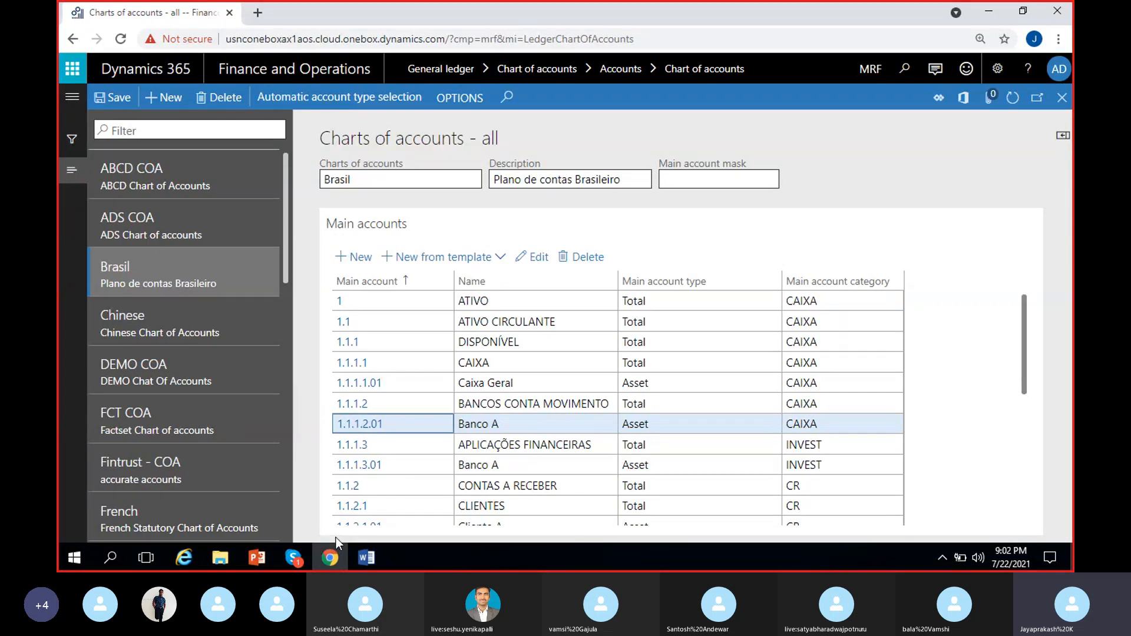
{"action": "left_click", "coordinate": [637, 404]}
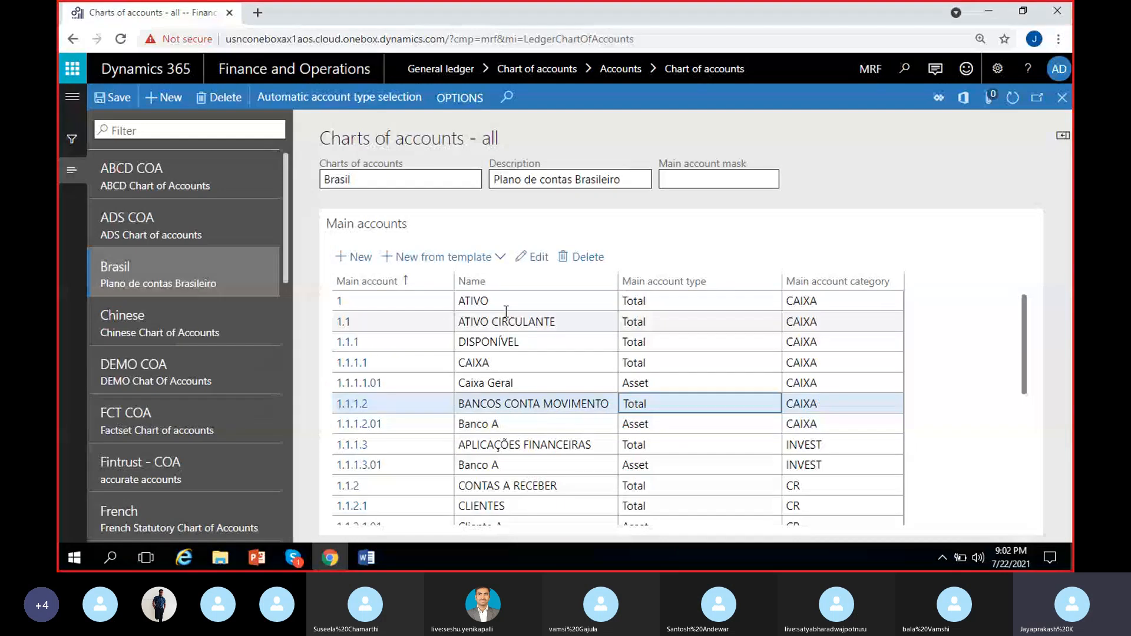
{"action": "left_click", "coordinate": [651, 303]}
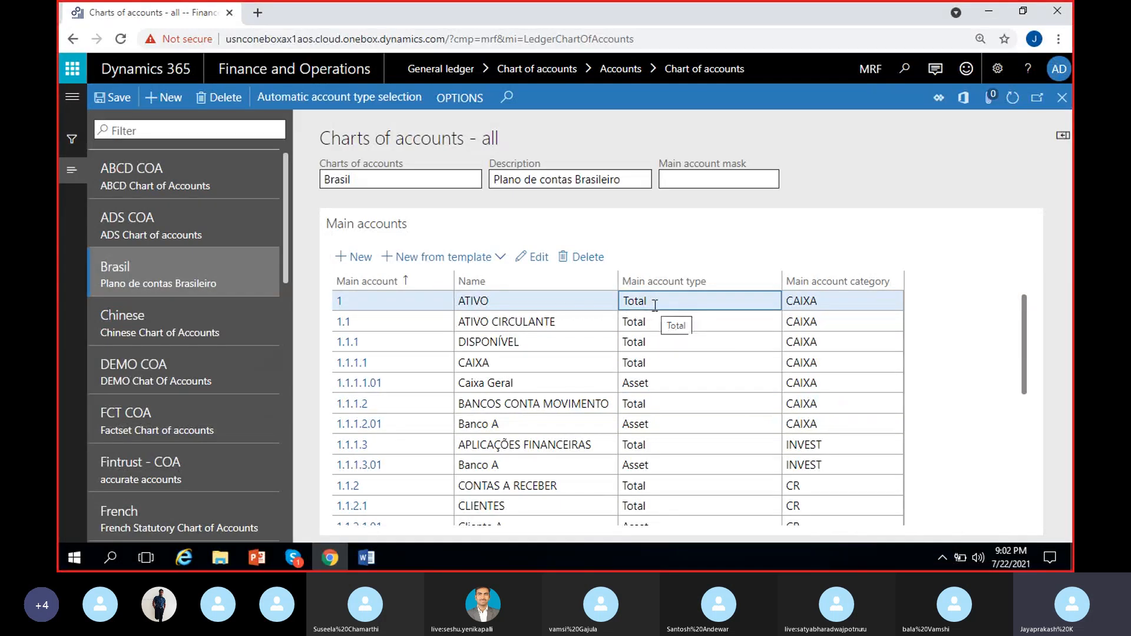
{"action": "left_click", "coordinate": [666, 323]}
{"action": "left_click", "coordinate": [666, 343]}
{"action": "left_click", "coordinate": [667, 384]}
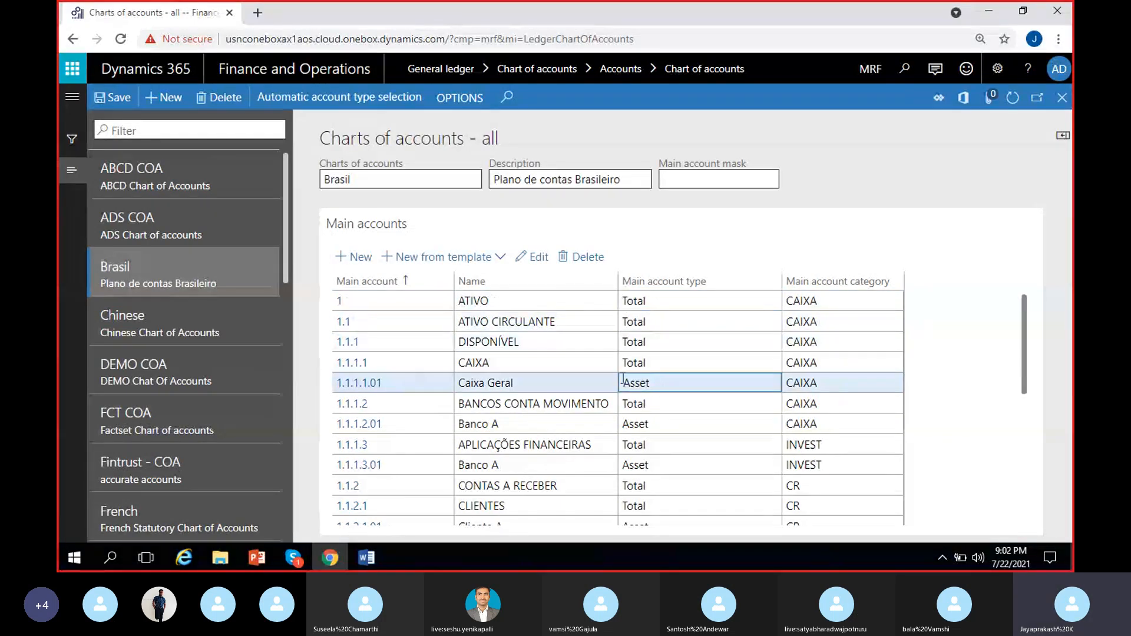
{"action": "left_click", "coordinate": [657, 362]}
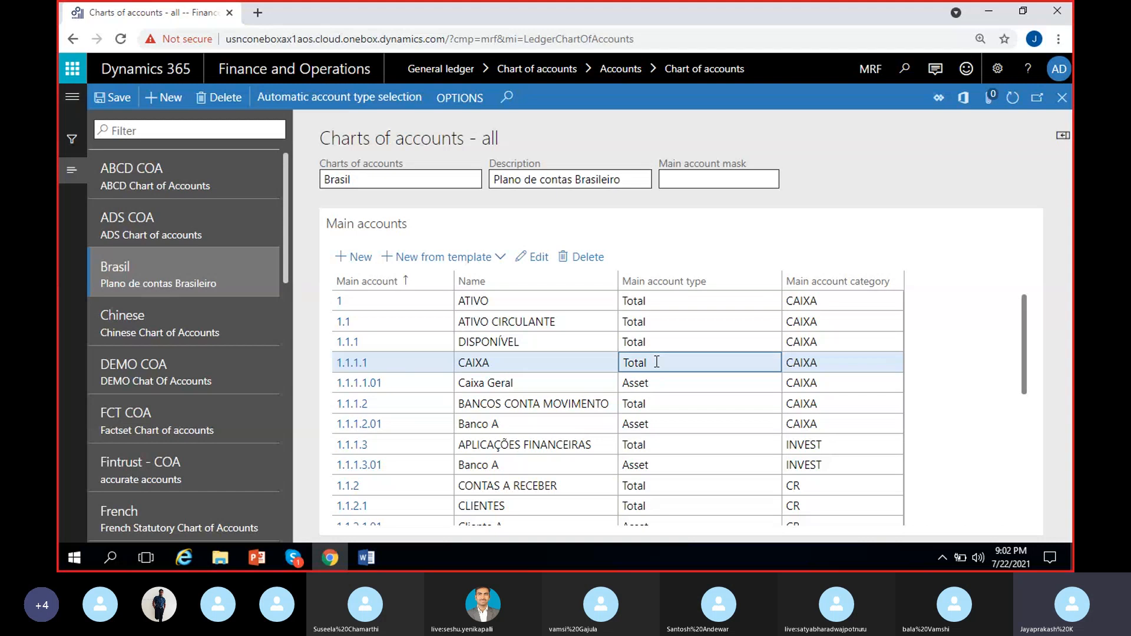
{"action": "left_click", "coordinate": [658, 403]}
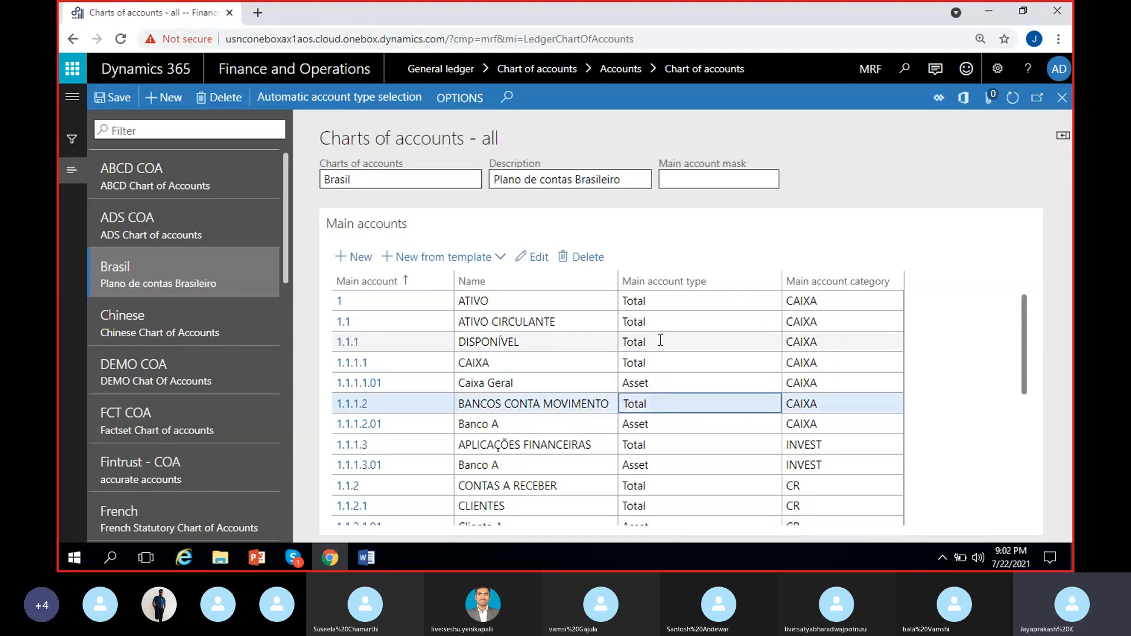
{"action": "left_click", "coordinate": [661, 340]}
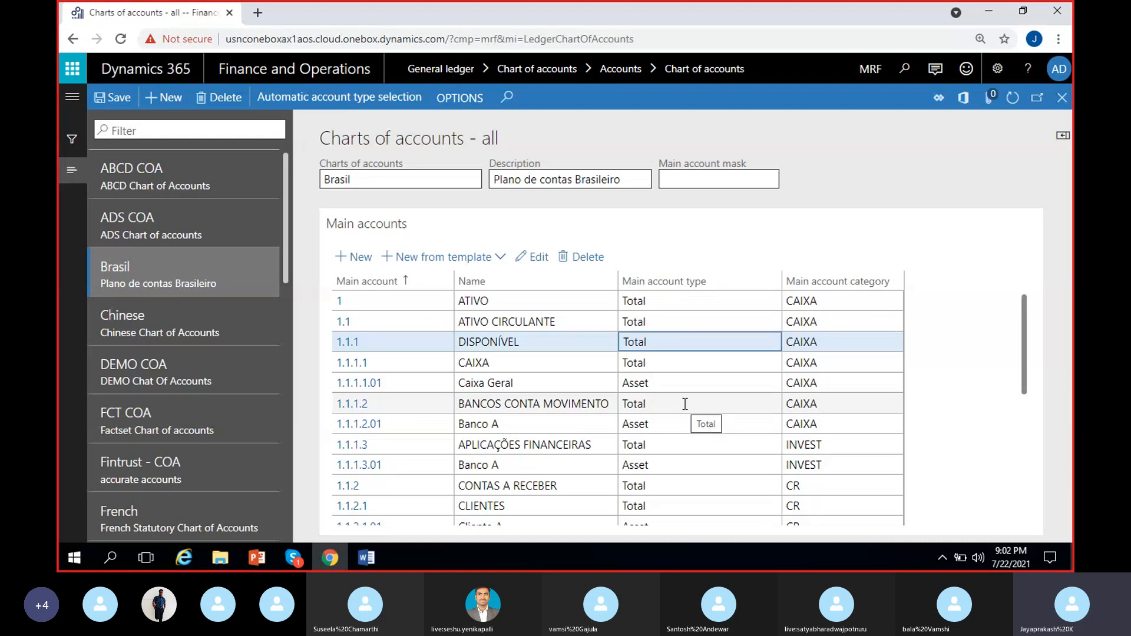
Look through the Brasil chart's lower-level asset accounts and select 1.1.4.1 IMPOSTOS A RECUPERAR to examine its numbering.
{"action": "scroll", "coordinate": [687, 407], "scroll_direction": "down", "scroll_amount": 2}
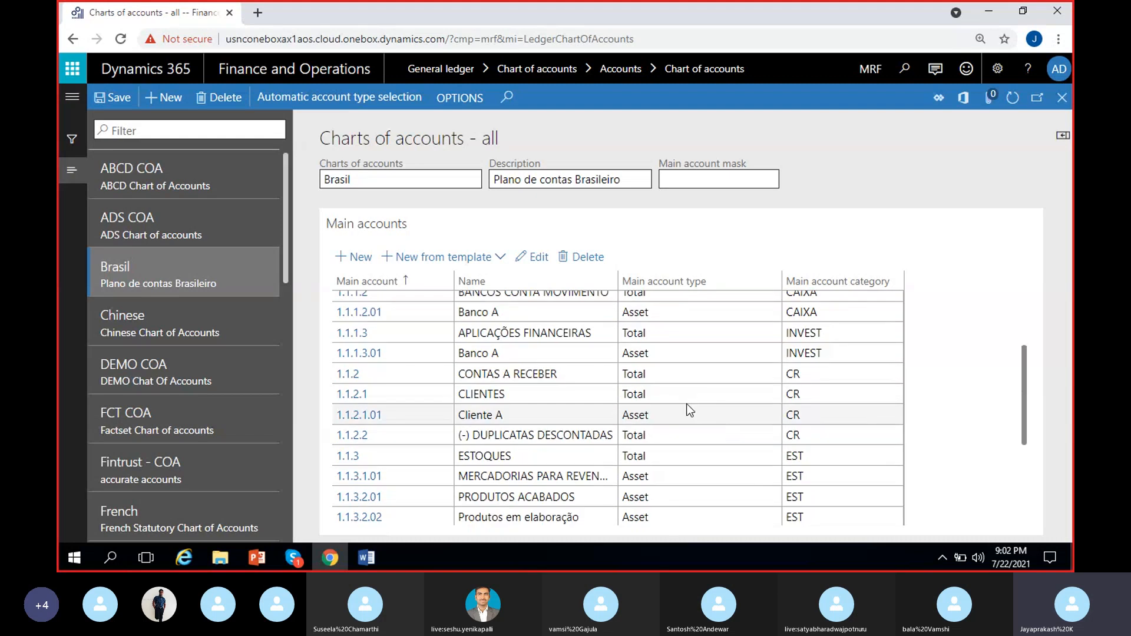
{"action": "scroll", "coordinate": [688, 405], "scroll_direction": "down", "scroll_amount": 10}
{"action": "scroll", "coordinate": [418, 398], "scroll_direction": "up", "scroll_amount": 3}
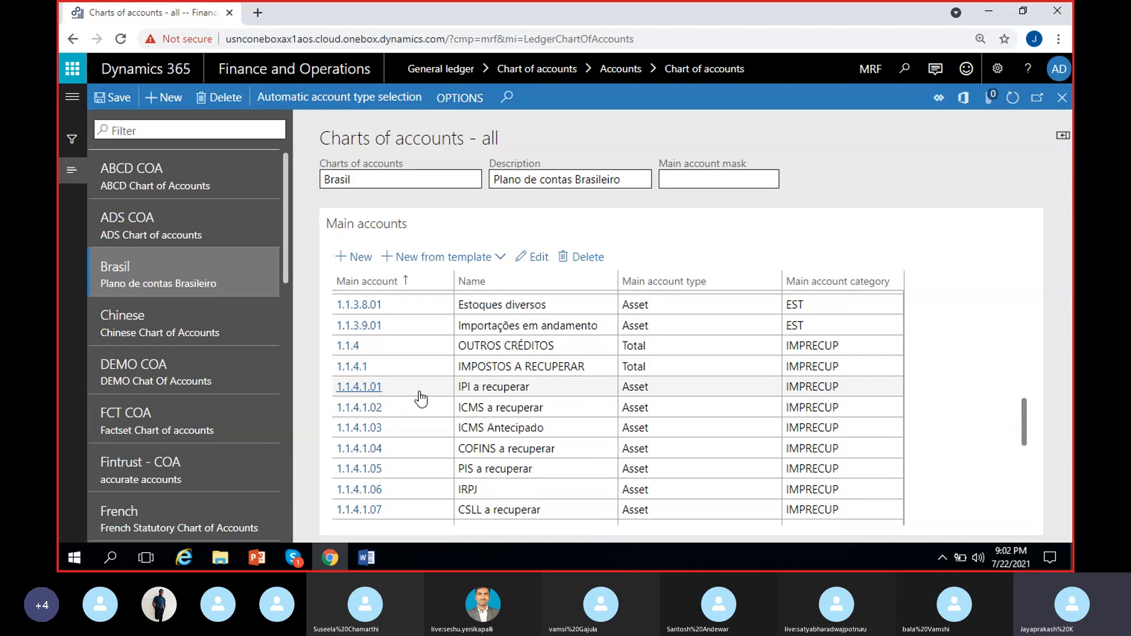
{"action": "left_click", "coordinate": [403, 367]}
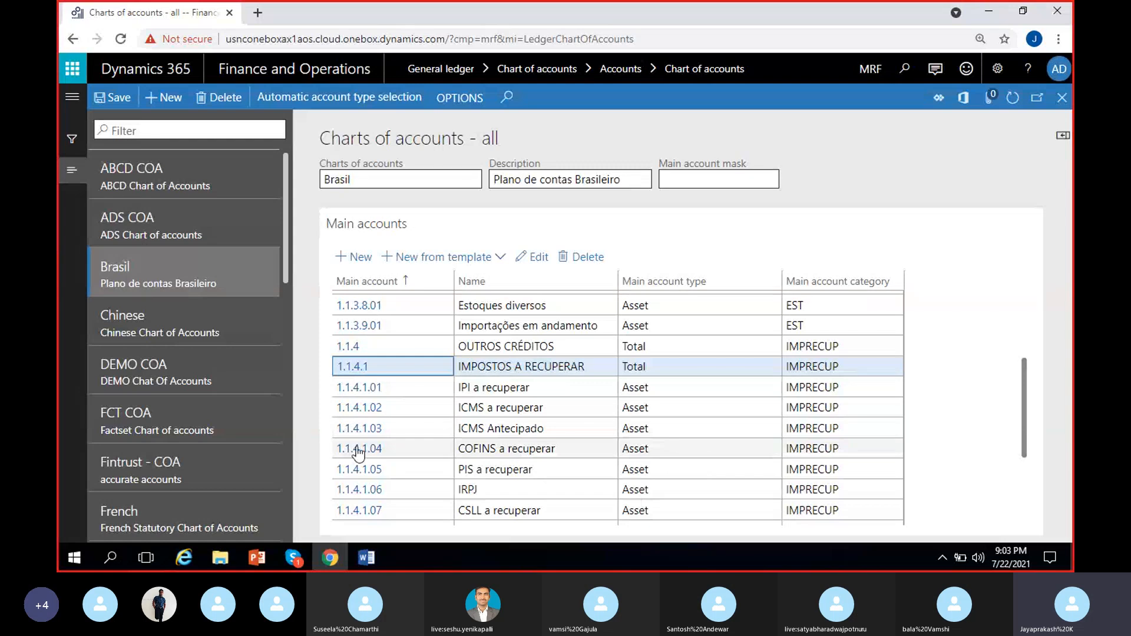
Open the Chinese chart of accounts and examine the numbering, account types and categories of the 1001 and 1002 groups.
{"action": "left_click", "coordinate": [171, 324]}
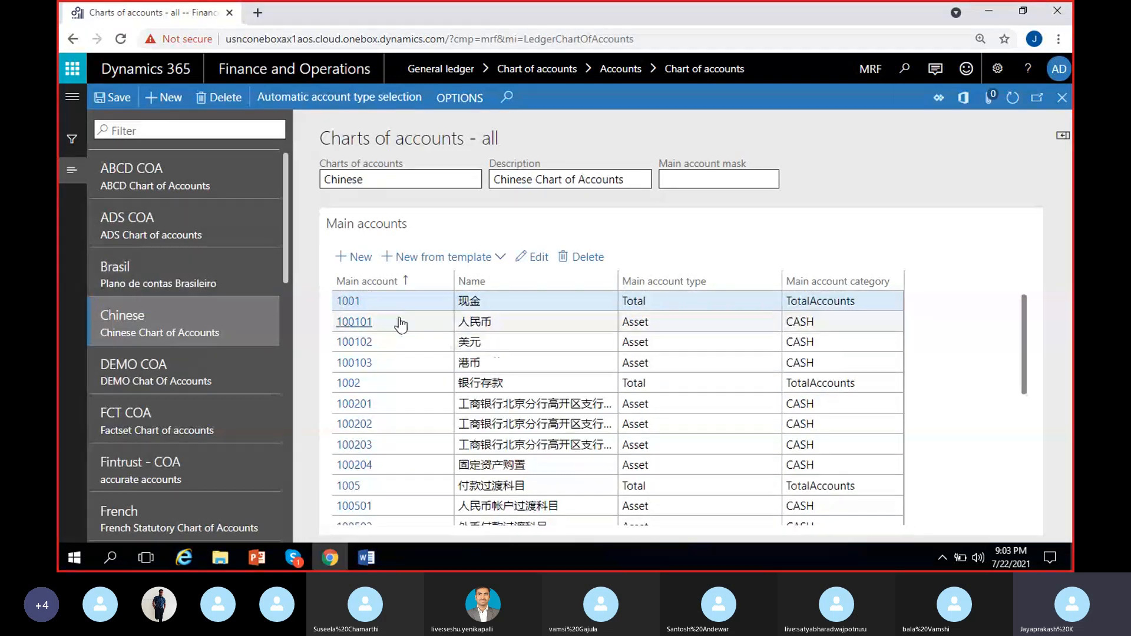
{"action": "left_click", "coordinate": [363, 307]}
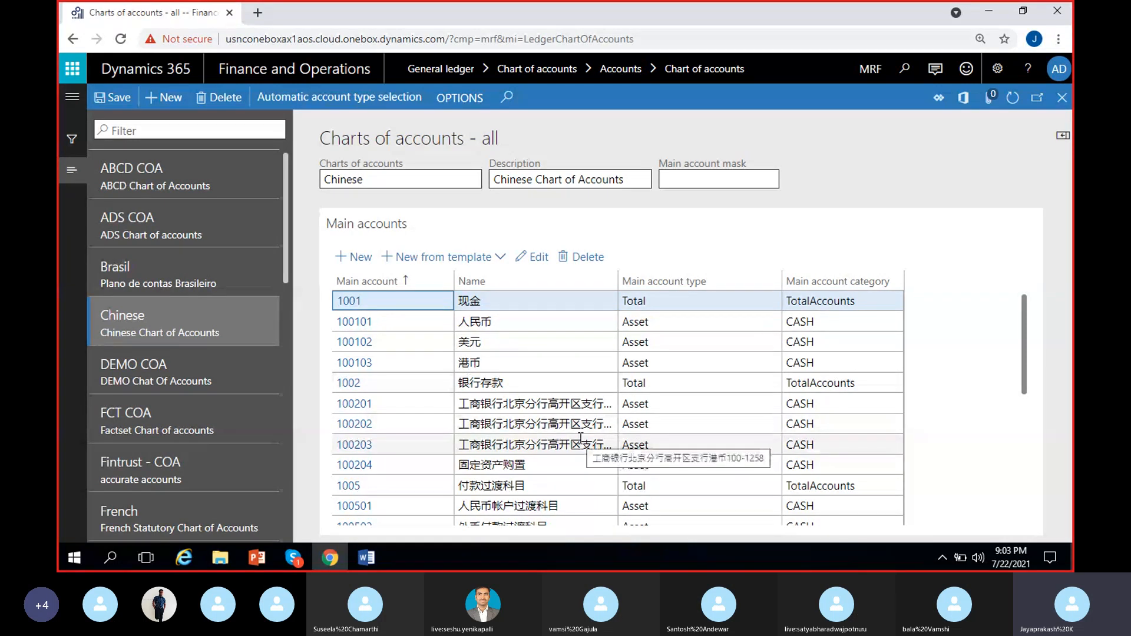
{"action": "left_click", "coordinate": [418, 383]}
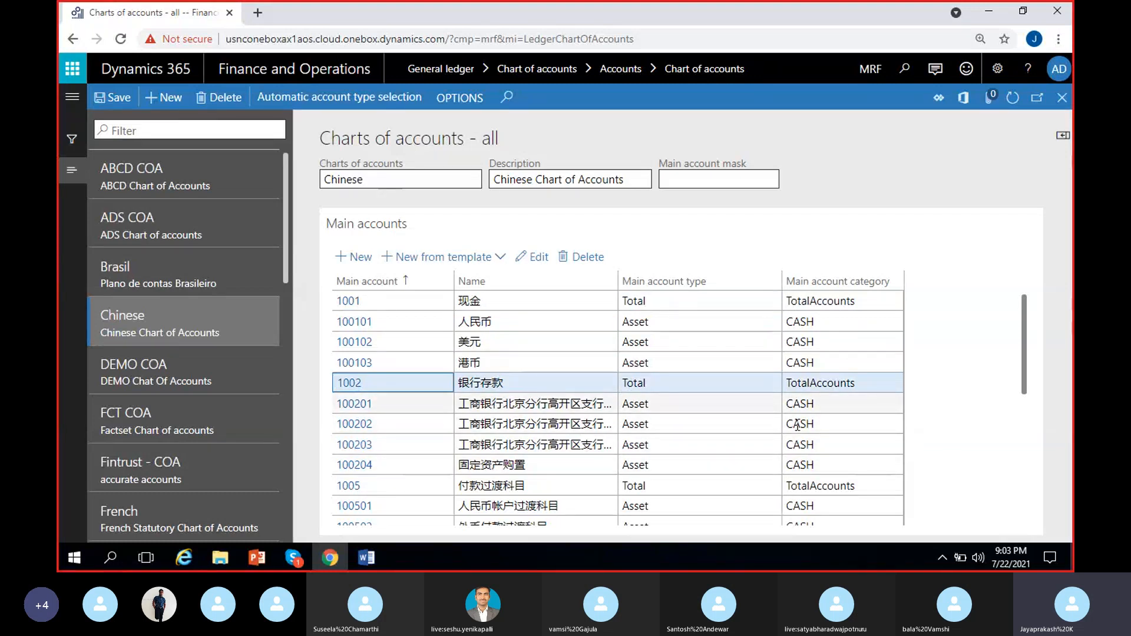
{"action": "left_click", "coordinate": [819, 303]}
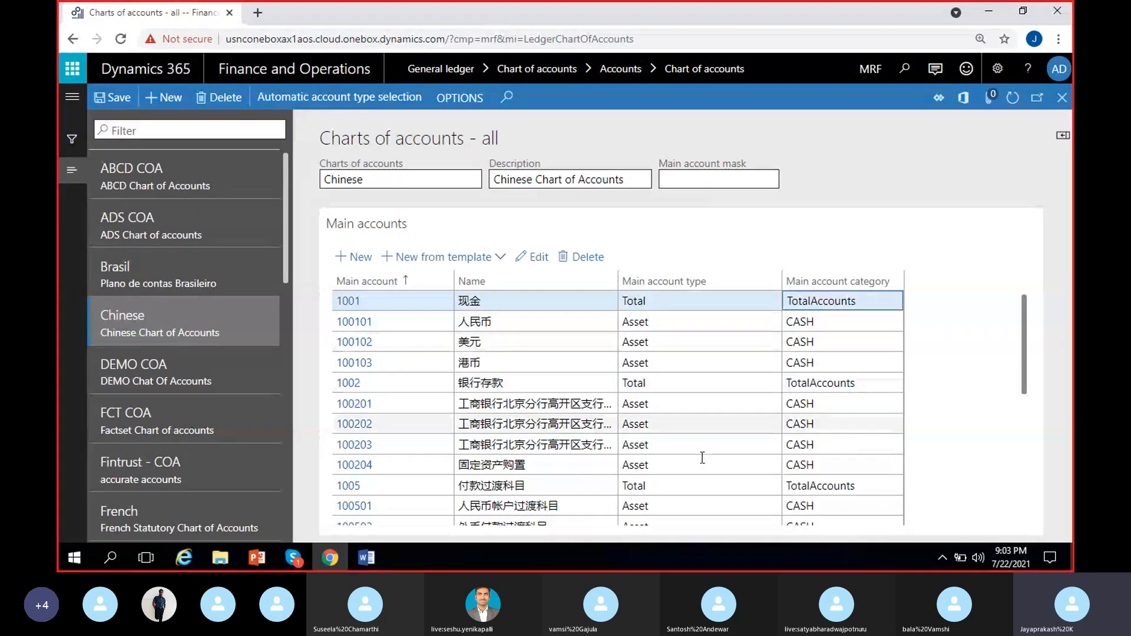
{"action": "left_click", "coordinate": [683, 404]}
{"action": "scroll", "coordinate": [701, 421], "scroll_direction": "down", "scroll_amount": 2}
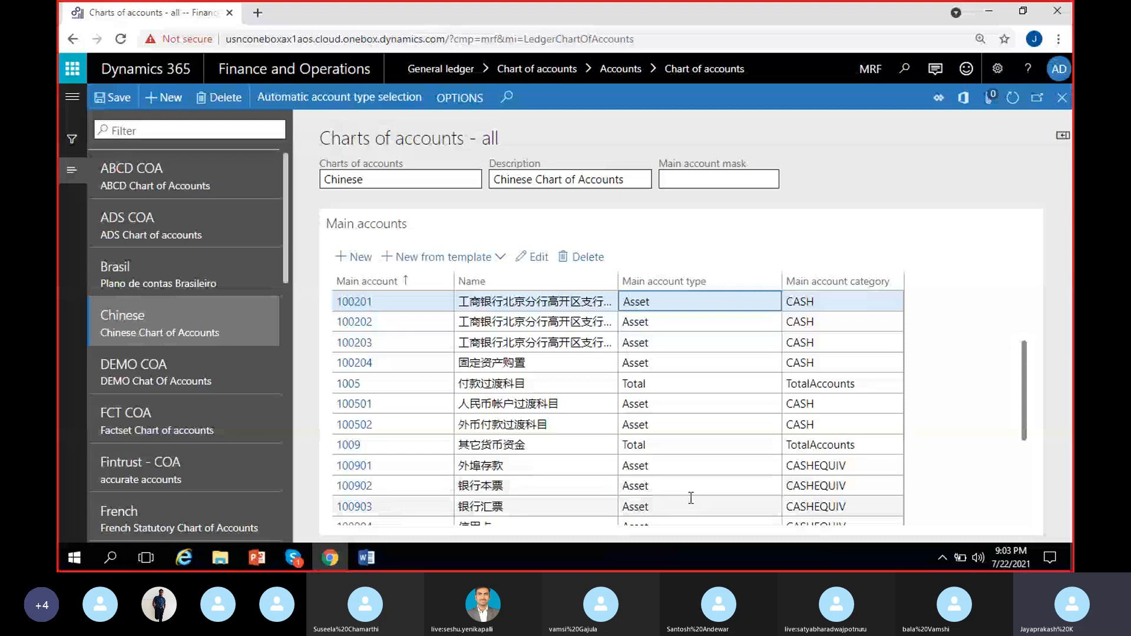
{"action": "scroll", "coordinate": [692, 498], "scroll_direction": "up", "scroll_amount": 2}
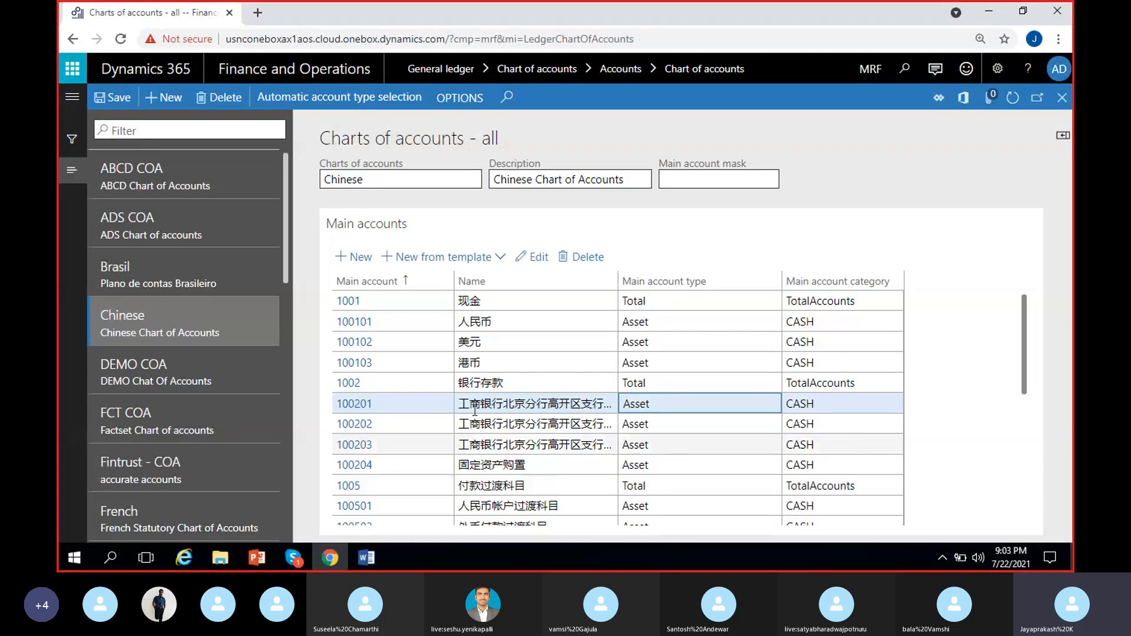
{"action": "left_click", "coordinate": [499, 379]}
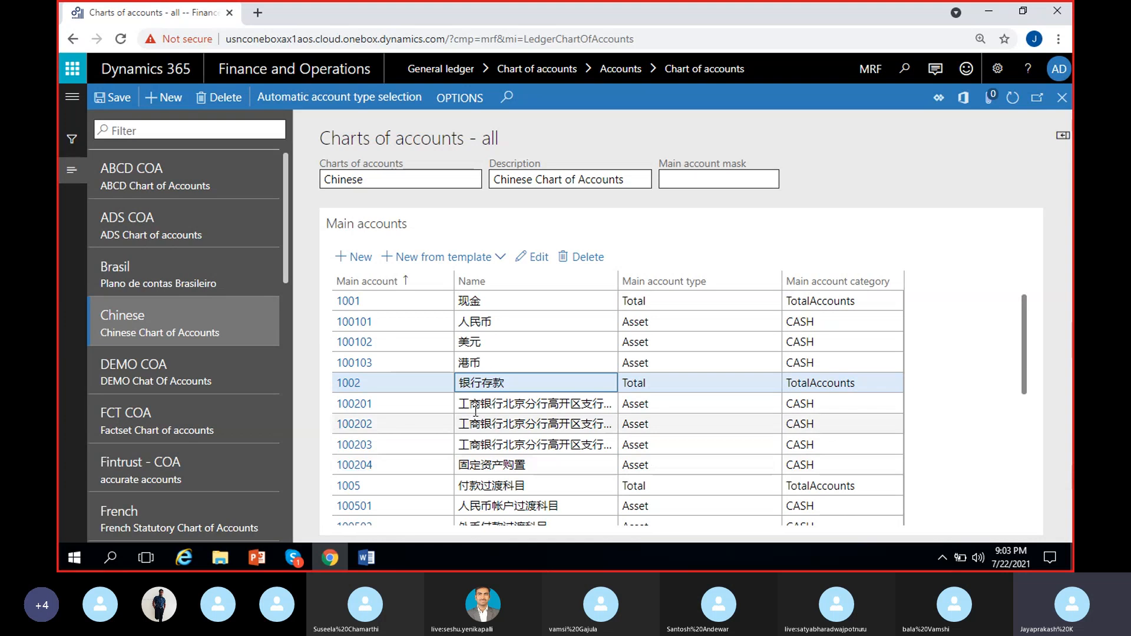
Compare the asset outline in Word with the Chinese chart of accounts in Dynamics 365.
{"action": "left_click", "coordinate": [368, 558]}
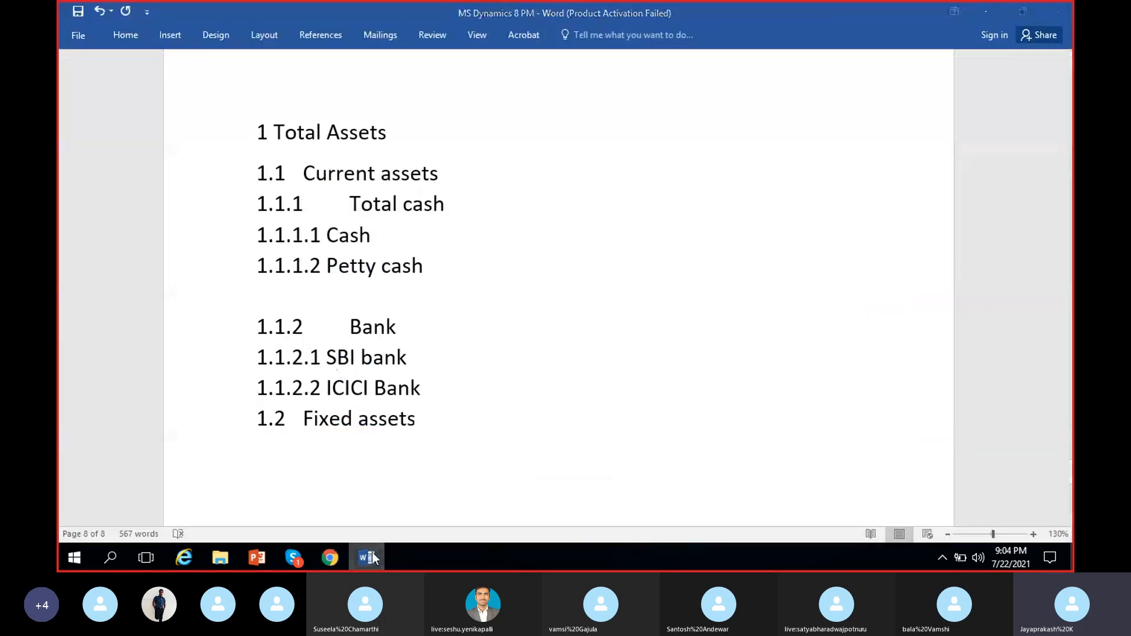
{"action": "left_click", "coordinate": [370, 556]}
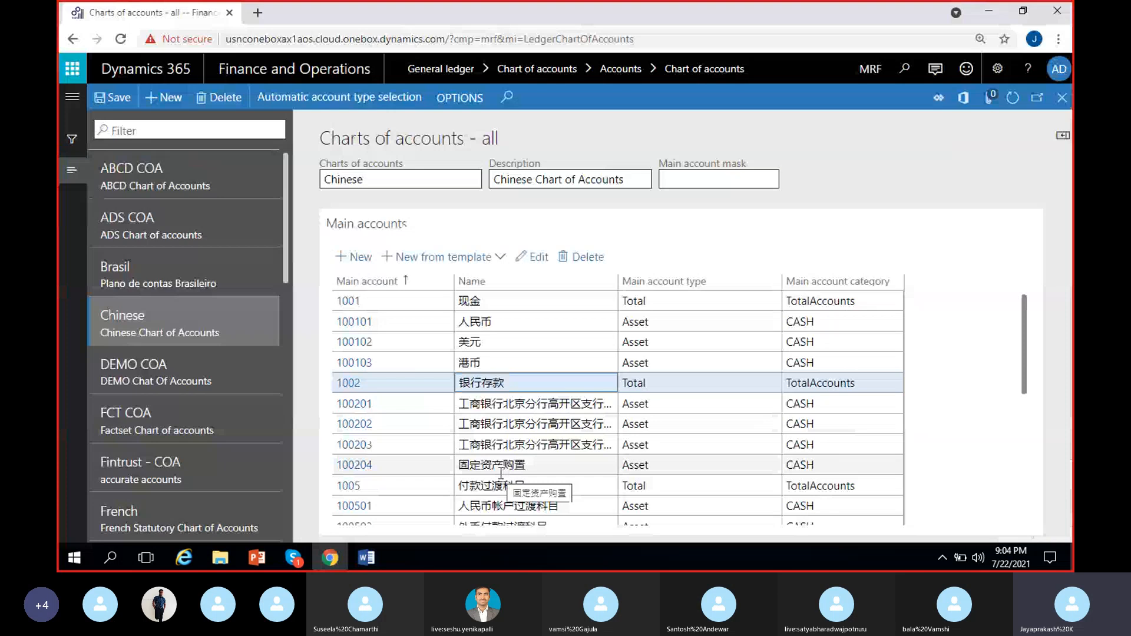
{"action": "left_click", "coordinate": [376, 561]}
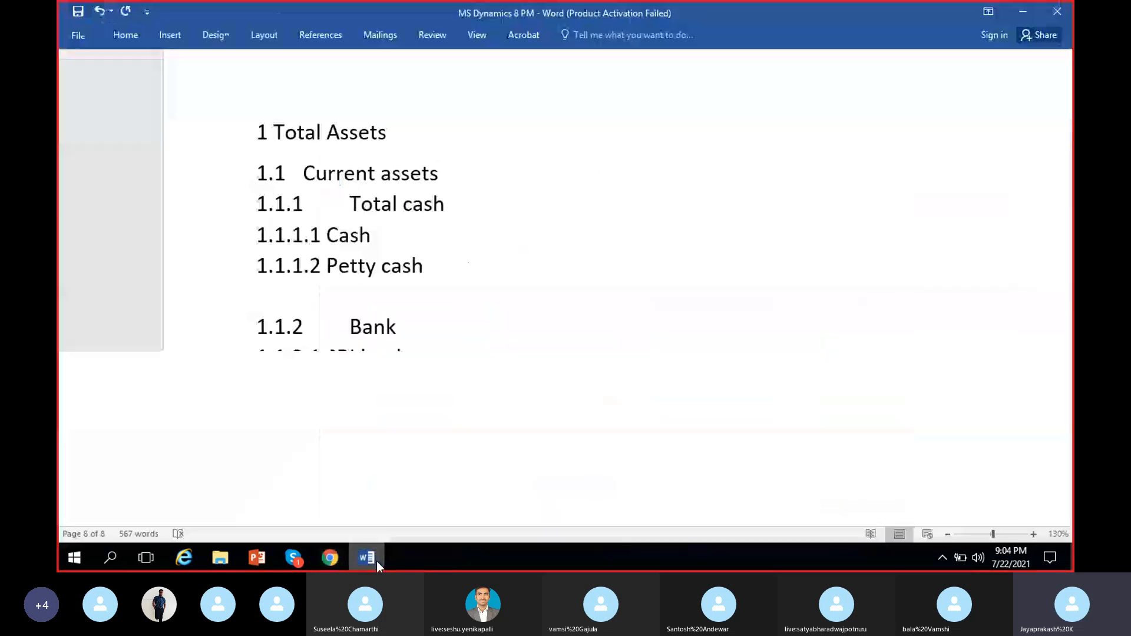
{"action": "left_click", "coordinate": [372, 562]}
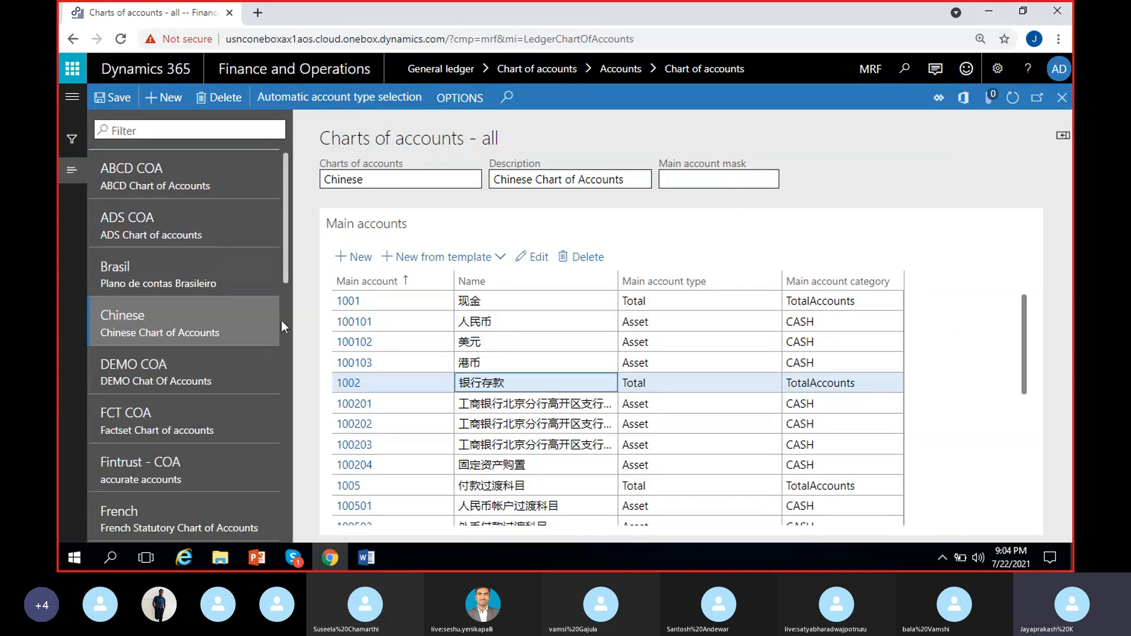
Find the MRF COA chart in the list of charts of accounts and display its main accounts.
{"action": "scroll", "coordinate": [531, 413], "scroll_direction": "down", "scroll_amount": 3}
{"action": "scroll", "coordinate": [431, 373], "scroll_direction": "up", "scroll_amount": 3}
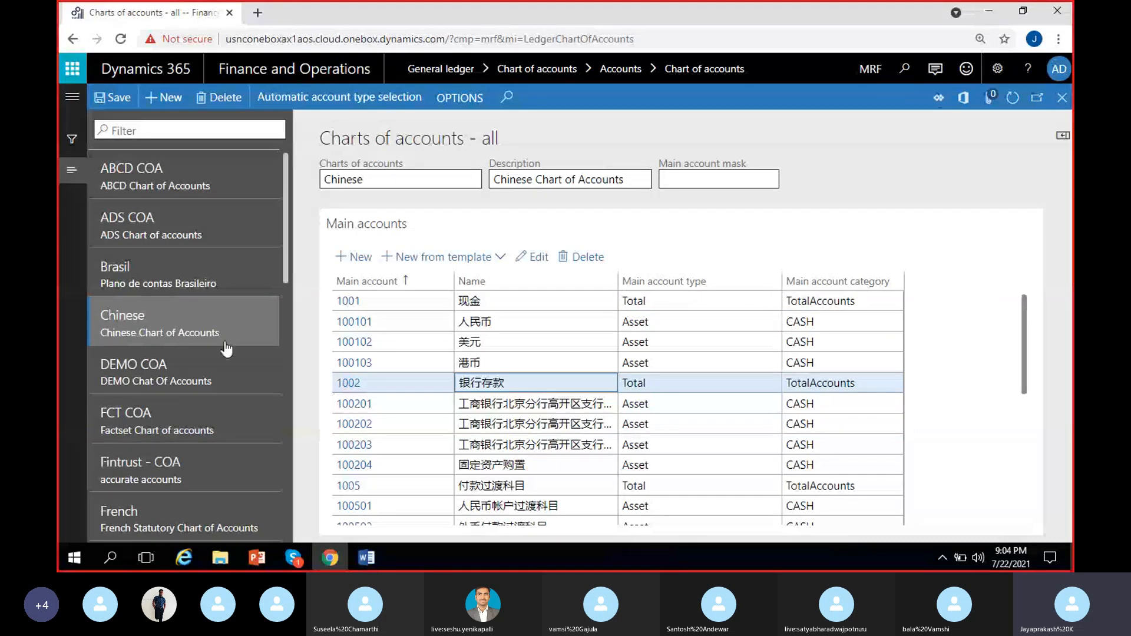
{"action": "scroll", "coordinate": [226, 349], "scroll_direction": "down", "scroll_amount": 3}
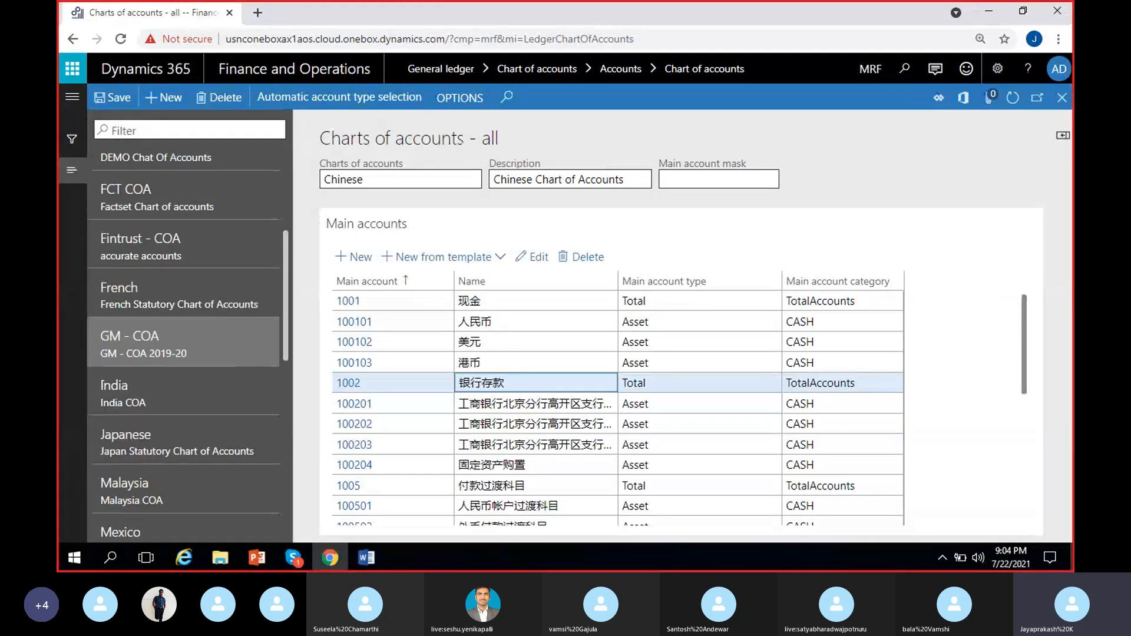
{"action": "scroll", "coordinate": [226, 349], "scroll_direction": "down", "scroll_amount": 3}
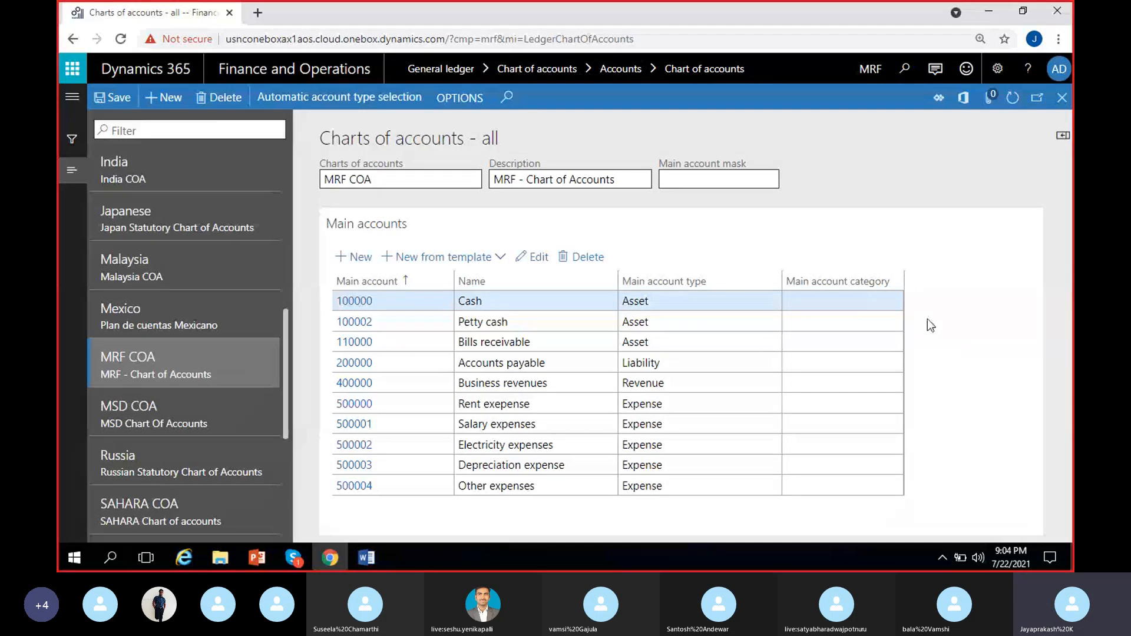
Open the details of main account 100000 Cash in MRF COA, review its settings, and close them.
{"action": "left_click", "coordinate": [354, 302]}
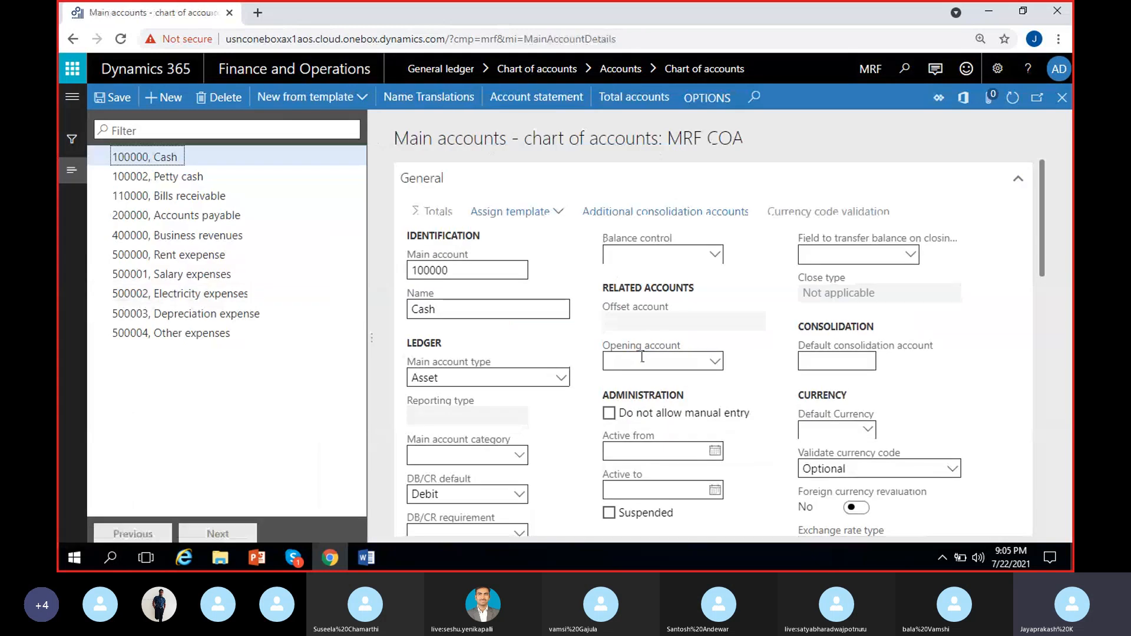
{"action": "scroll", "coordinate": [642, 356], "scroll_direction": "down", "scroll_amount": 10}
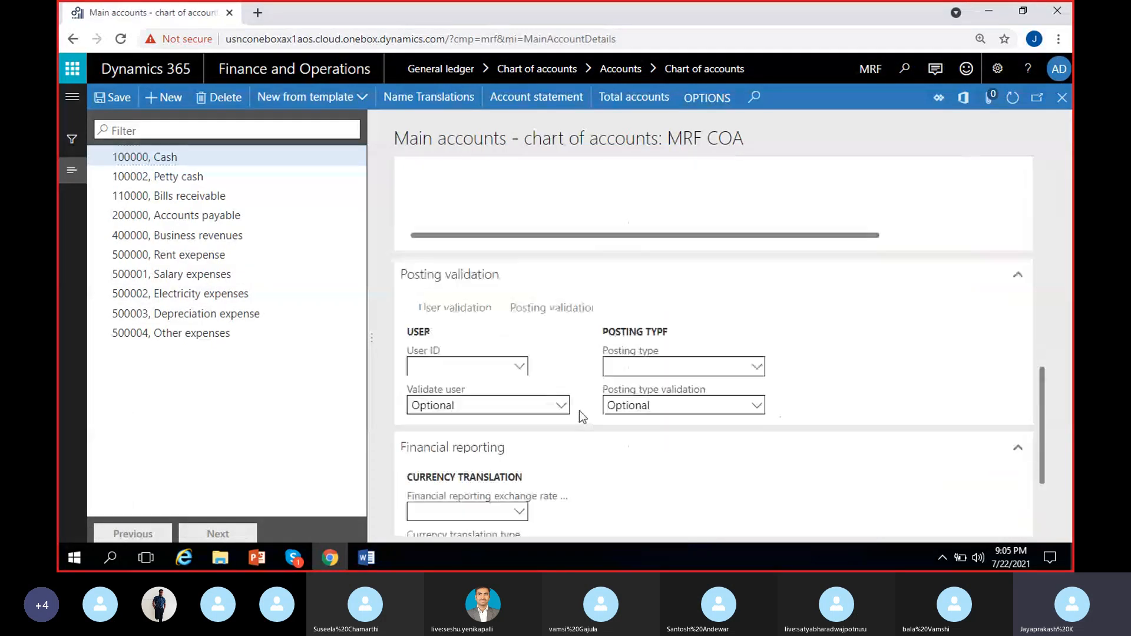
{"action": "scroll", "coordinate": [568, 383], "scroll_direction": "up", "scroll_amount": 2}
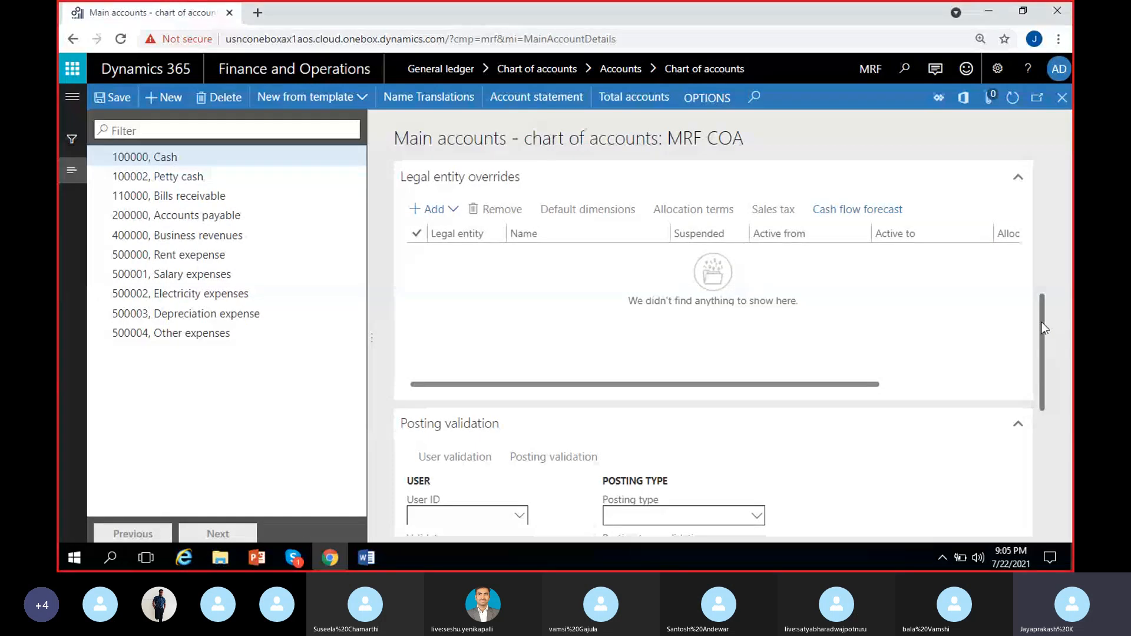
{"action": "left_click_drag", "start_coordinate": [1044, 329], "coordinate": [1044, 227]}
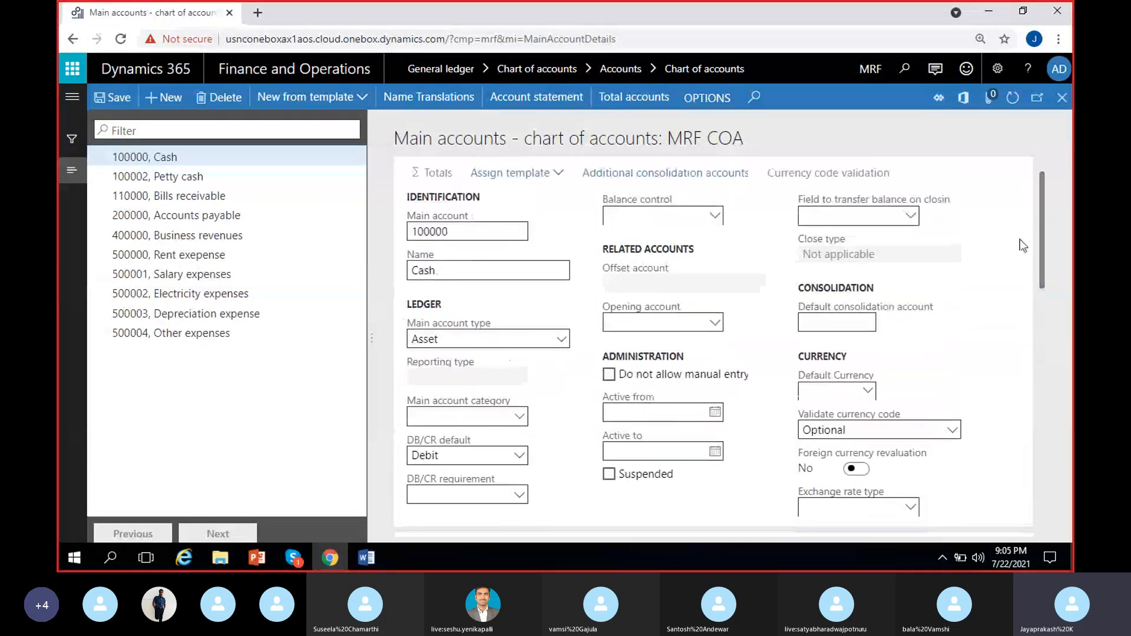
{"action": "scroll", "coordinate": [936, 338], "scroll_direction": "down", "scroll_amount": 3}
{"action": "left_click_drag", "start_coordinate": [1042, 275], "coordinate": [1041, 235]}
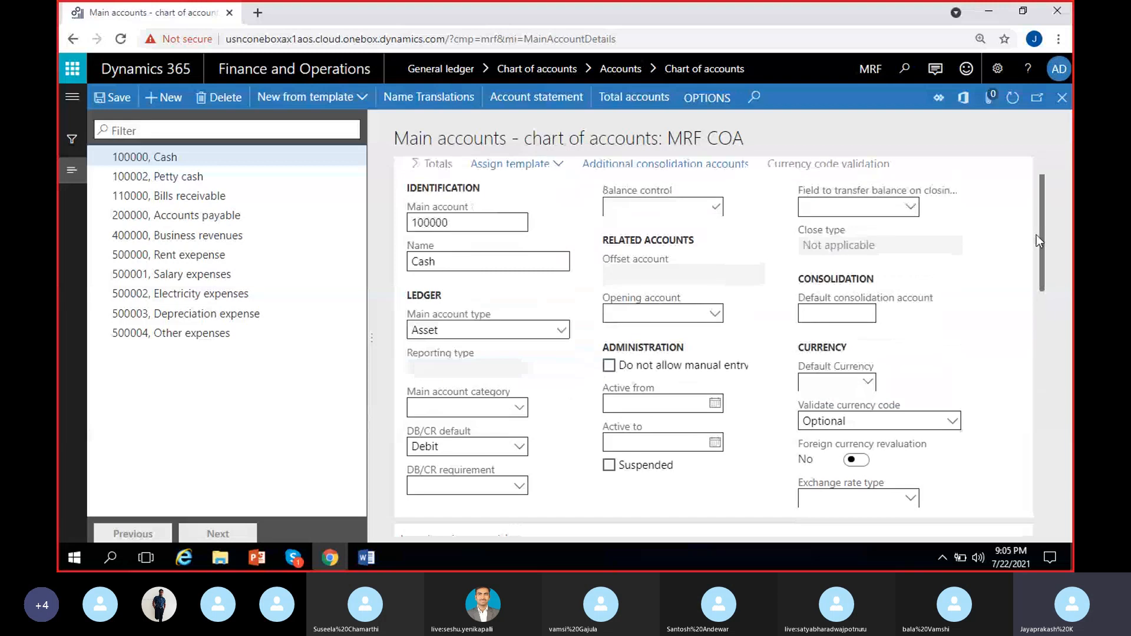
{"action": "scroll", "coordinate": [966, 359], "scroll_direction": "up", "scroll_amount": 1}
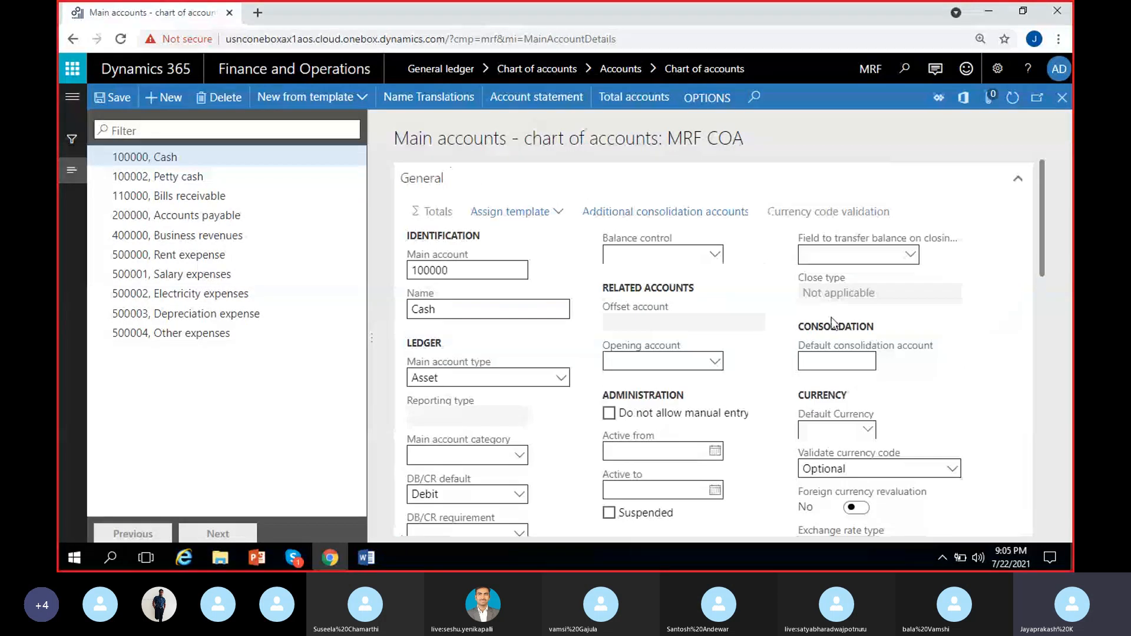
{"action": "scroll", "coordinate": [737, 391], "scroll_direction": "down", "scroll_amount": 3}
{"action": "scroll", "coordinate": [747, 391], "scroll_direction": "up", "scroll_amount": 3}
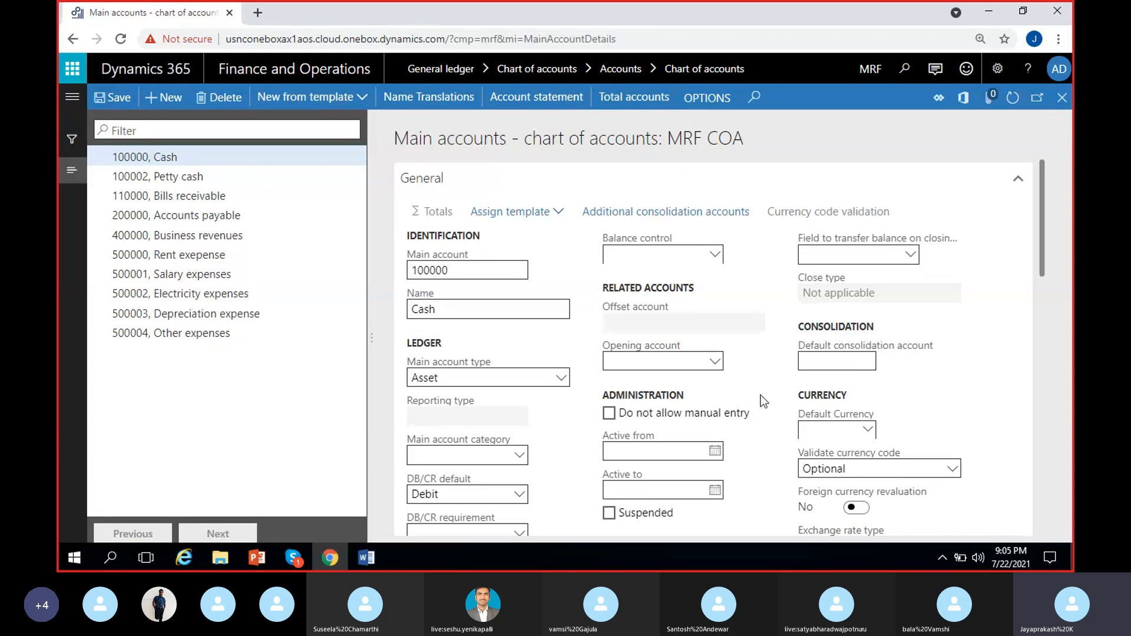
{"action": "left_click", "coordinate": [1062, 98]}
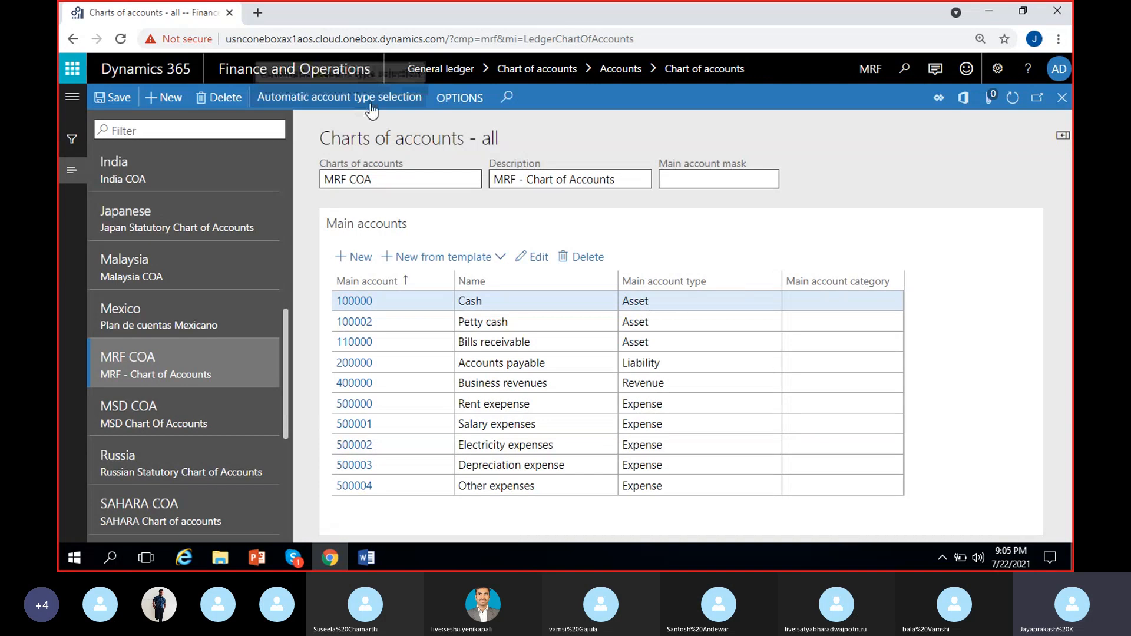
Browse the list of charts of accounts from MRF COA down to Tata COA and back up to ABCD COA.
{"action": "scroll", "coordinate": [203, 472], "scroll_direction": "down", "scroll_amount": 2}
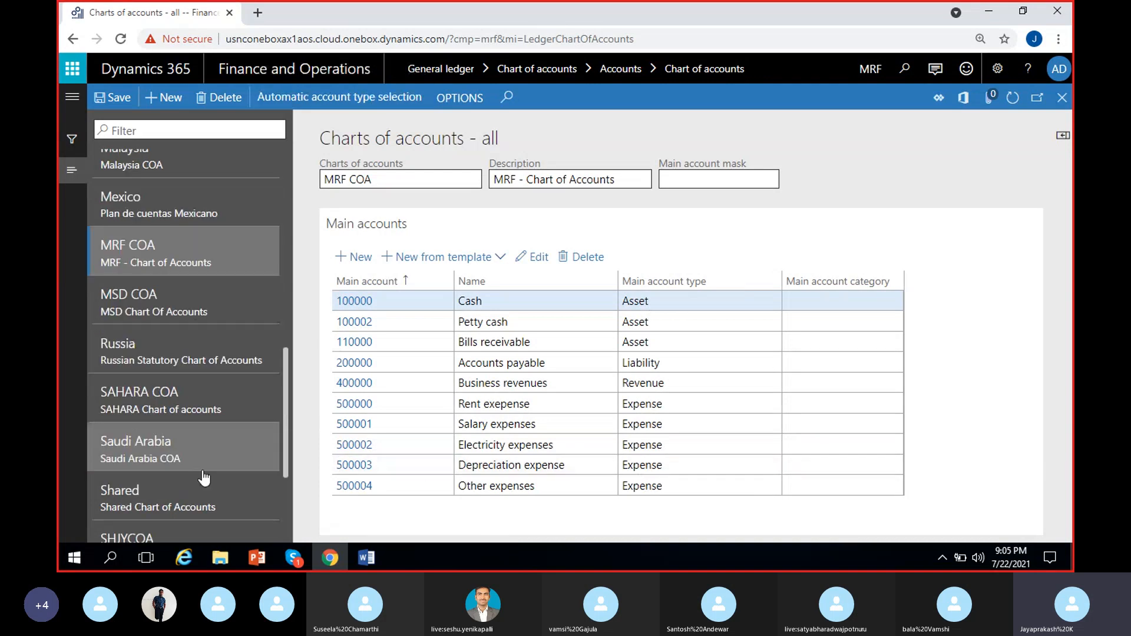
{"action": "scroll", "coordinate": [204, 478], "scroll_direction": "down", "scroll_amount": 2}
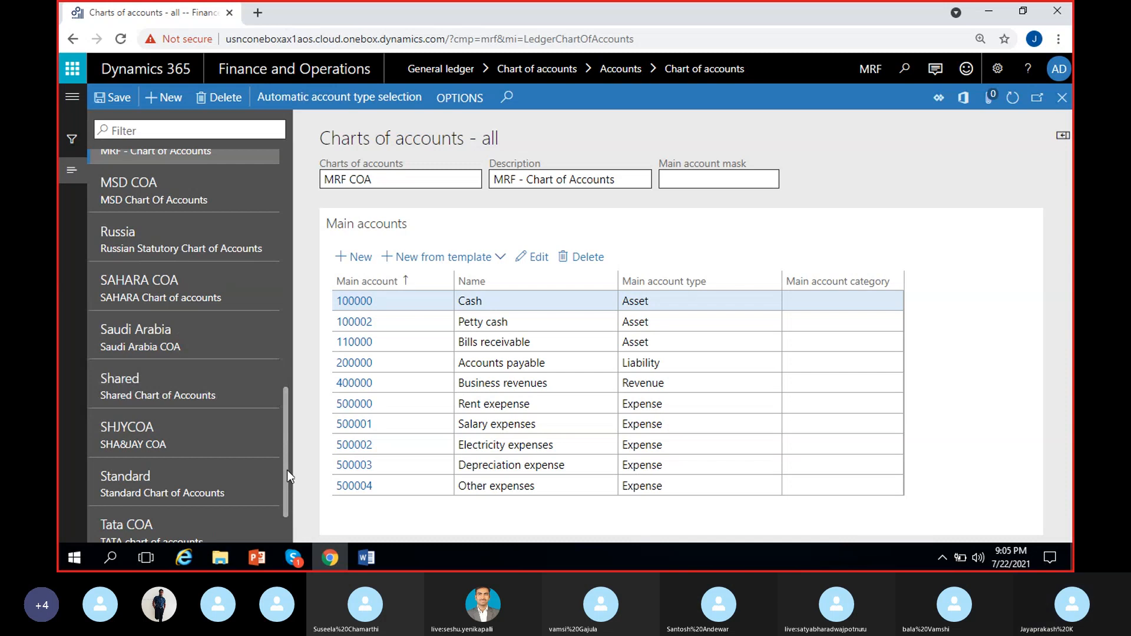
{"action": "scroll", "coordinate": [236, 470], "scroll_direction": "up", "scroll_amount": 4}
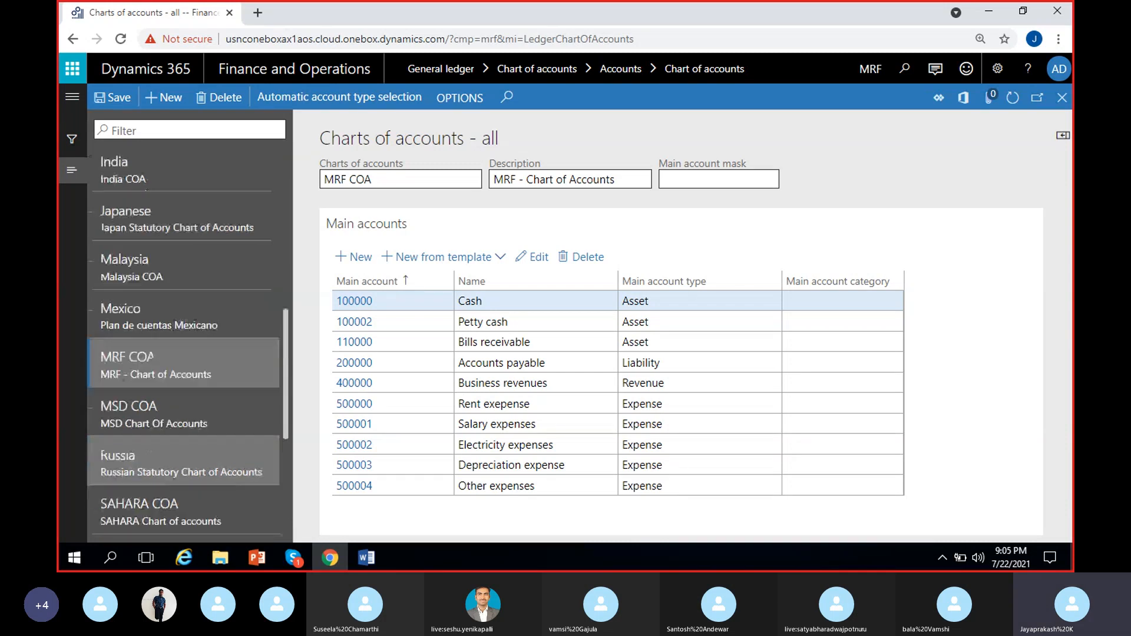
{"action": "scroll", "coordinate": [235, 470], "scroll_direction": "up", "scroll_amount": 4}
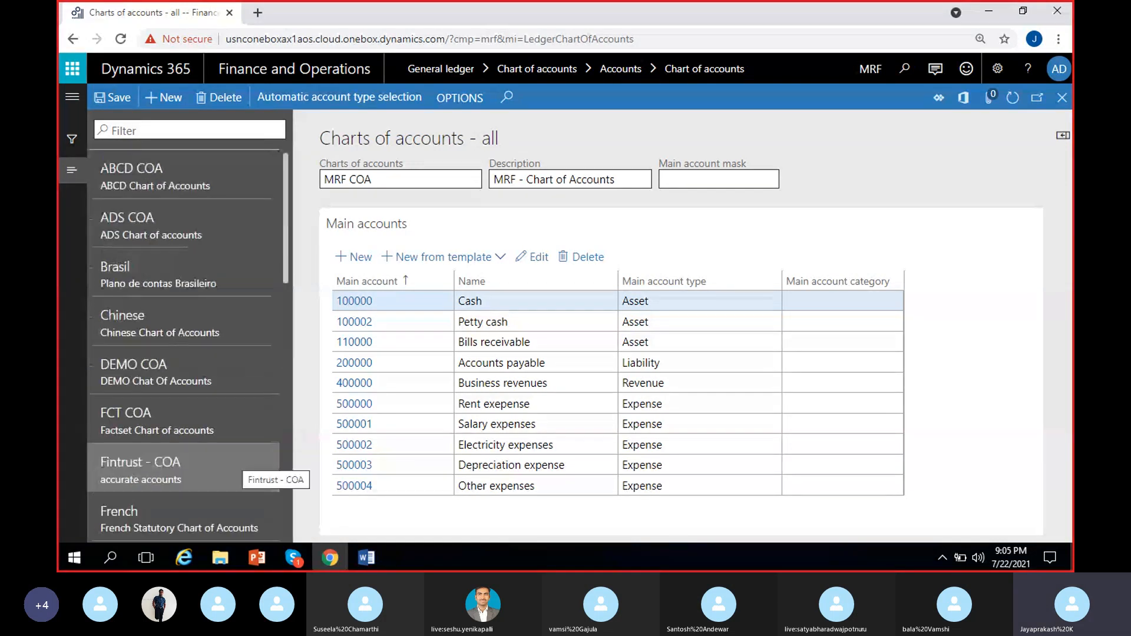